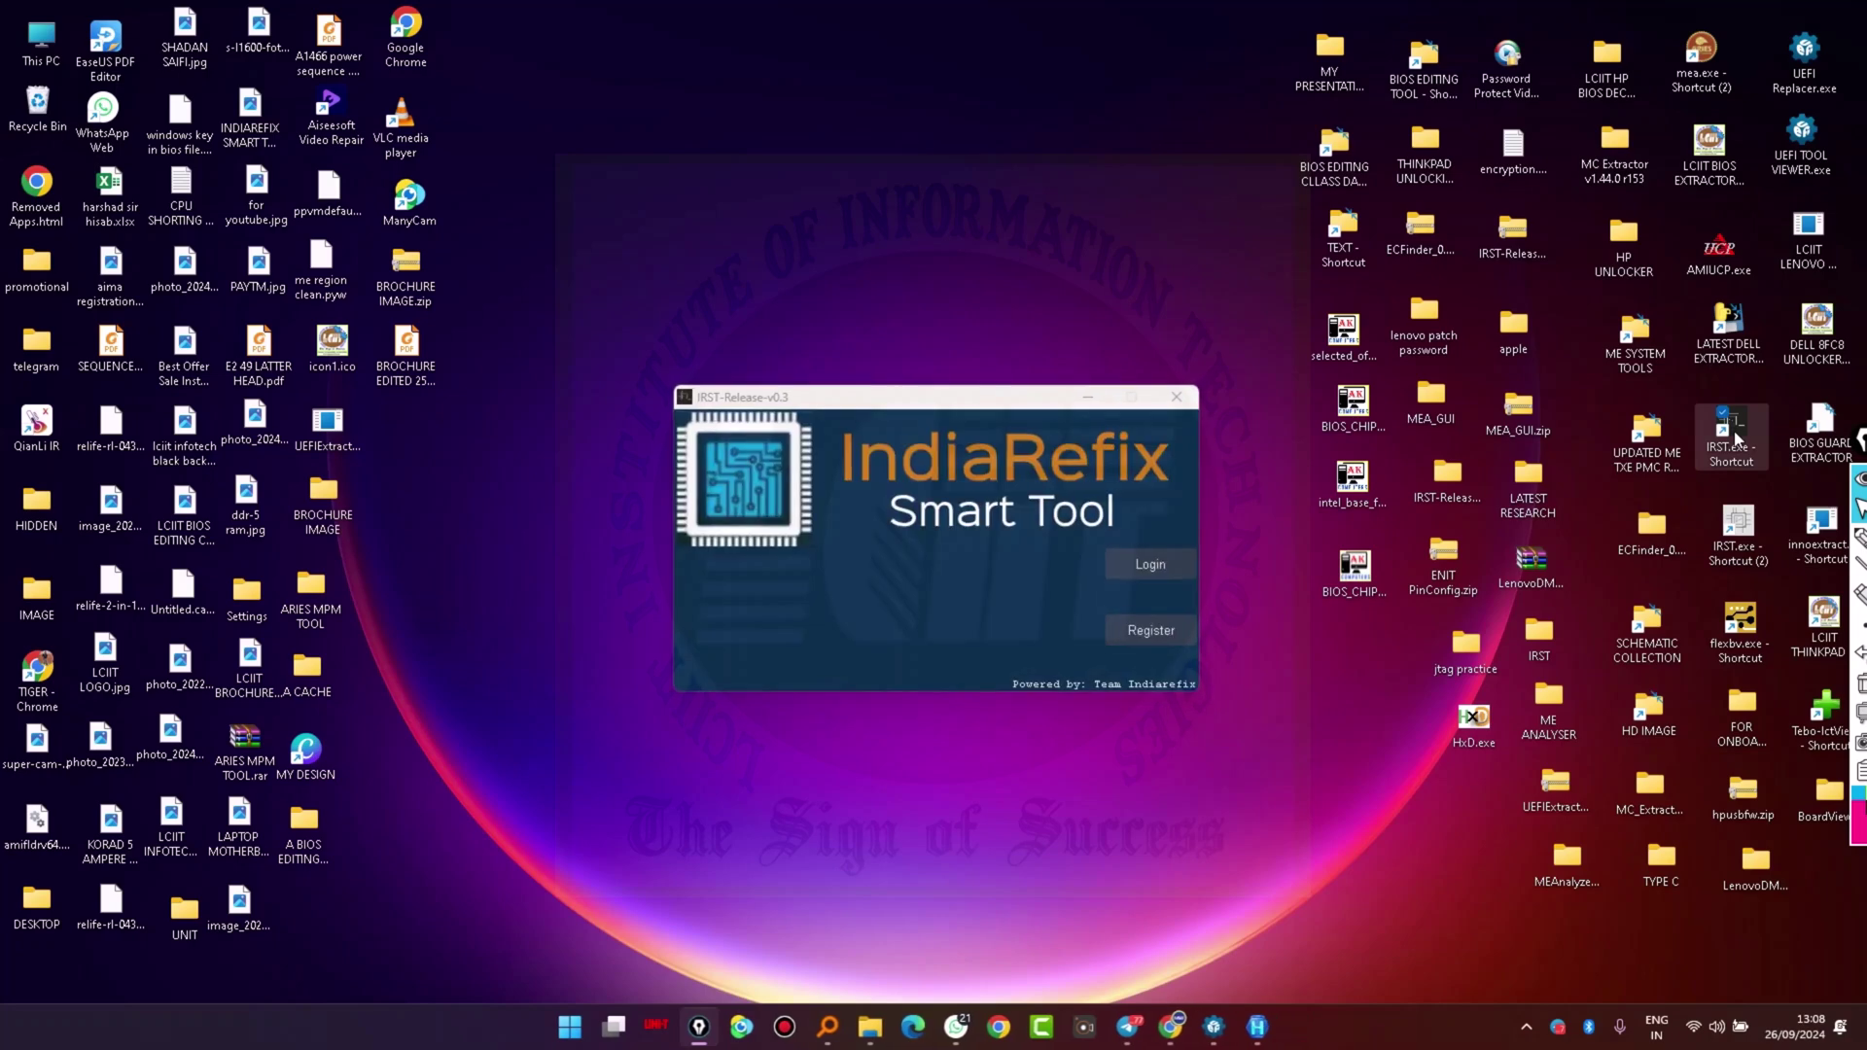
Log in to the IndiaRefix Smart Tool and move its window out of the way
click(1145, 563)
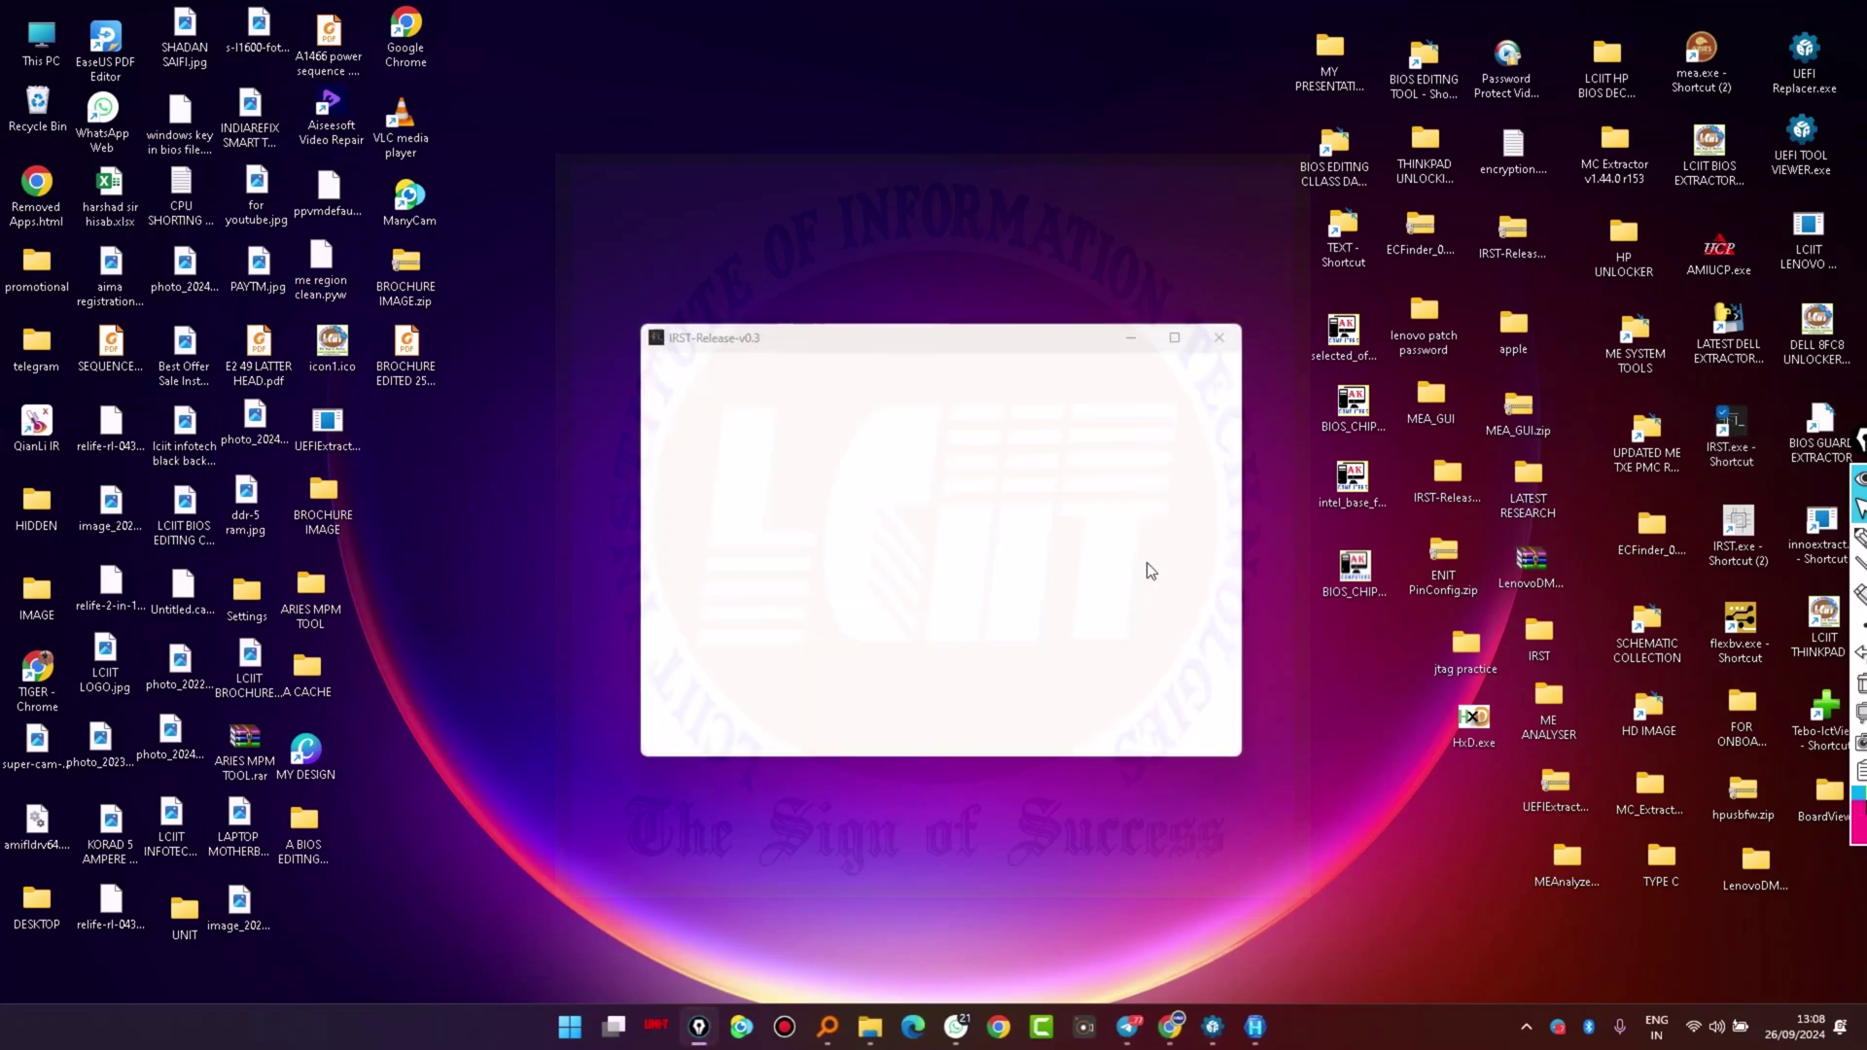
drag(965, 337, 1354, 346)
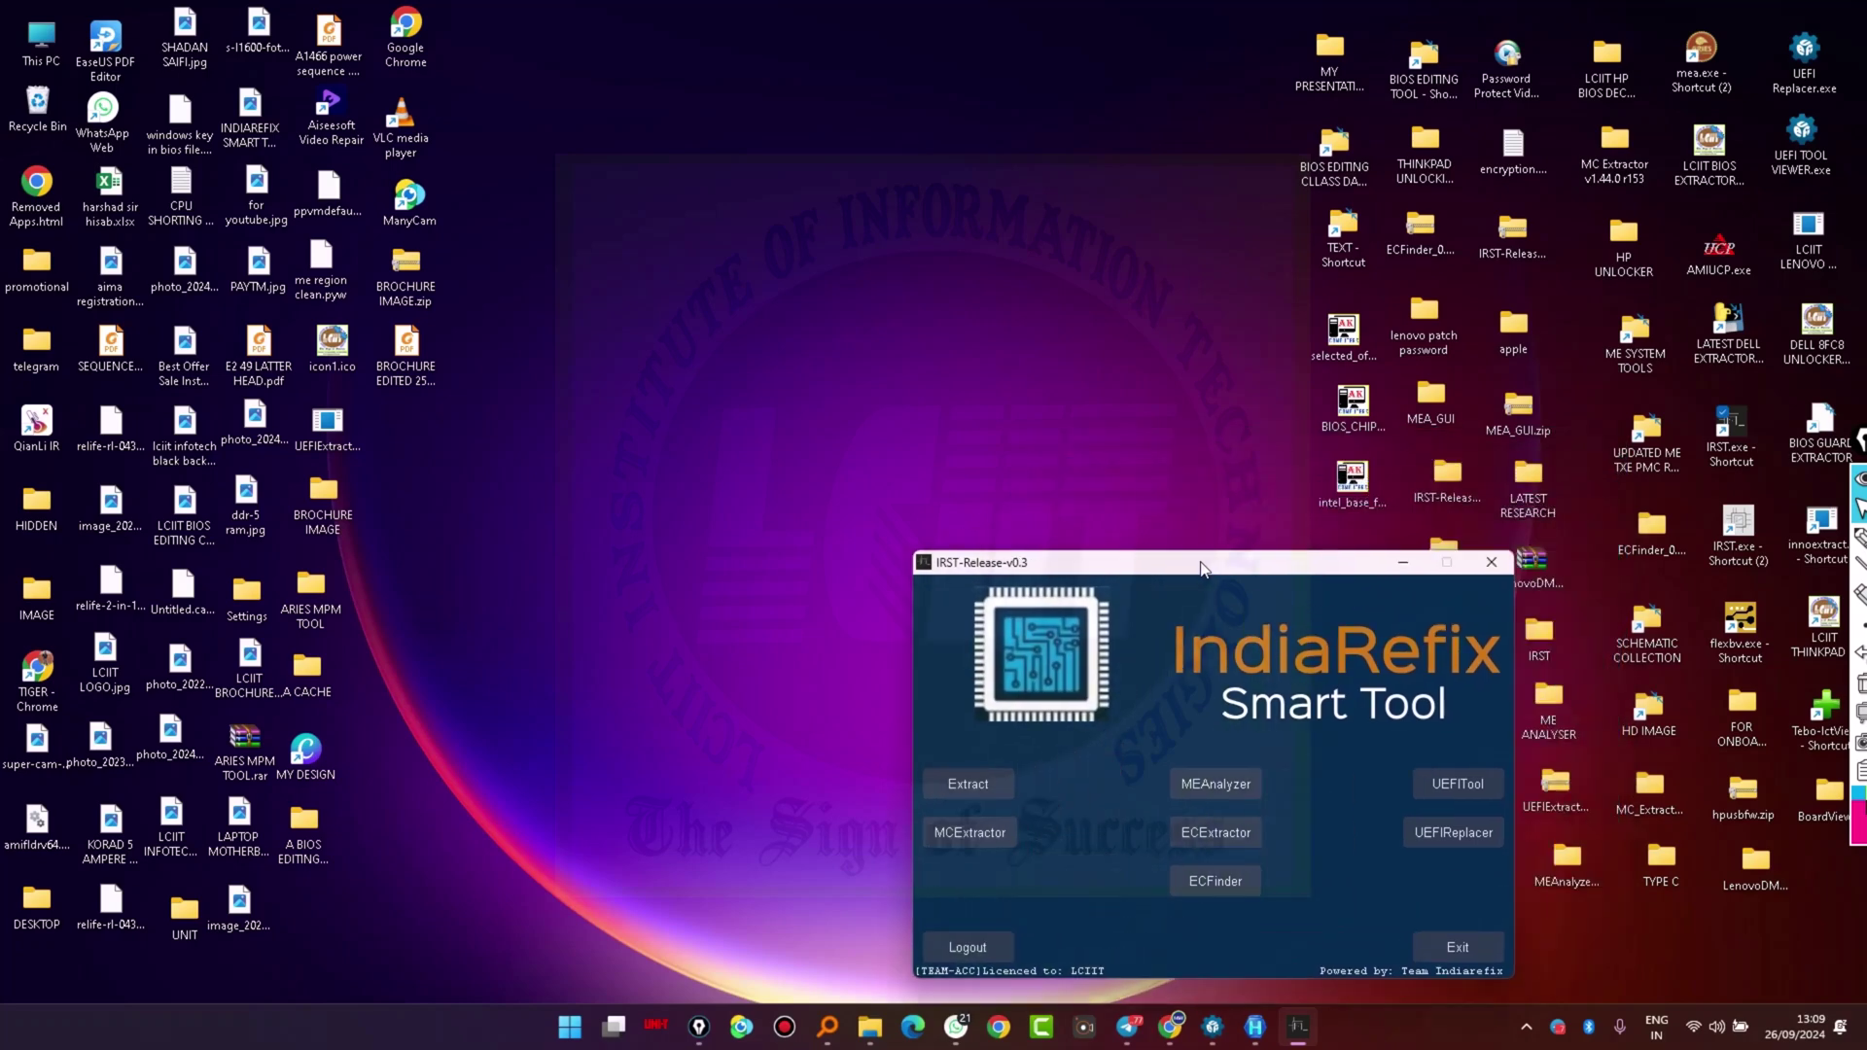
Open the HP Spectre x360 15-eb0043dx BIN file from A BIOS EDITING PRACTICE, 2ND DAY, inner FILE NUMBER 4 folder in Hex Workshop
drag(303, 827, 616, 29)
double_click(617, 29)
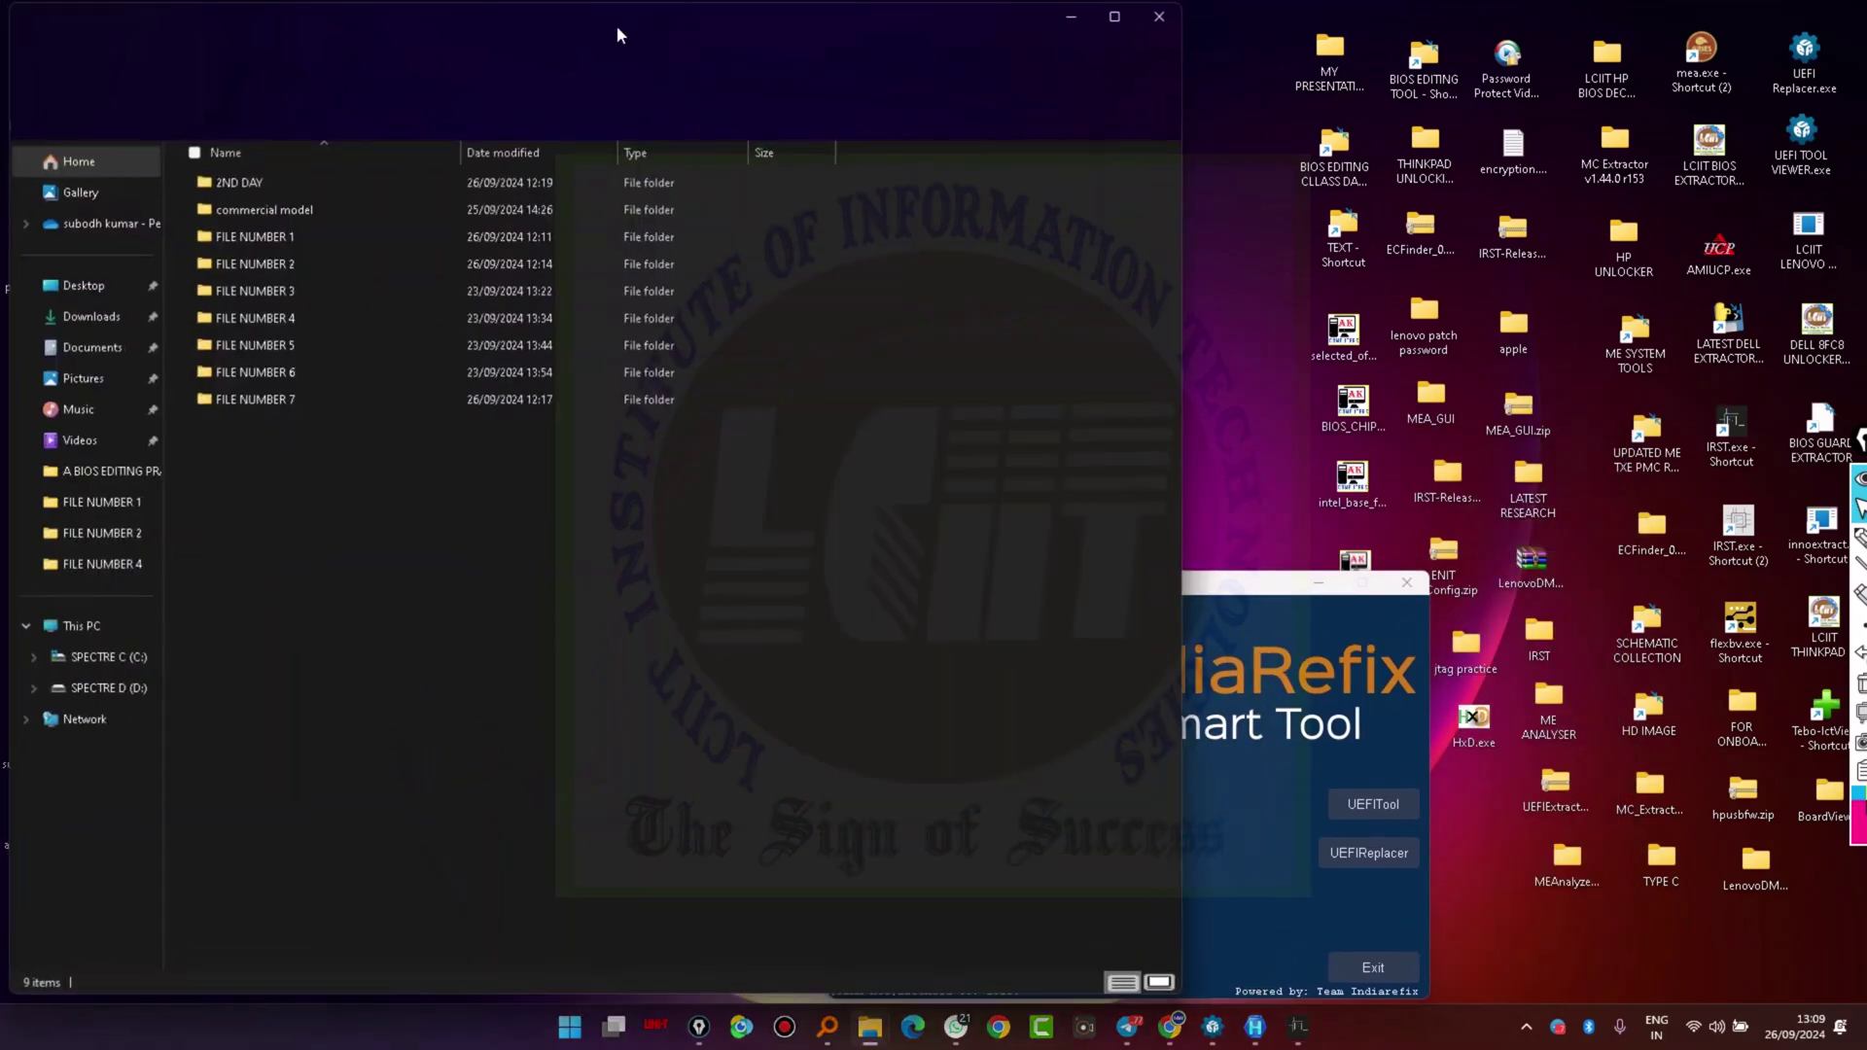
double_click(255, 185)
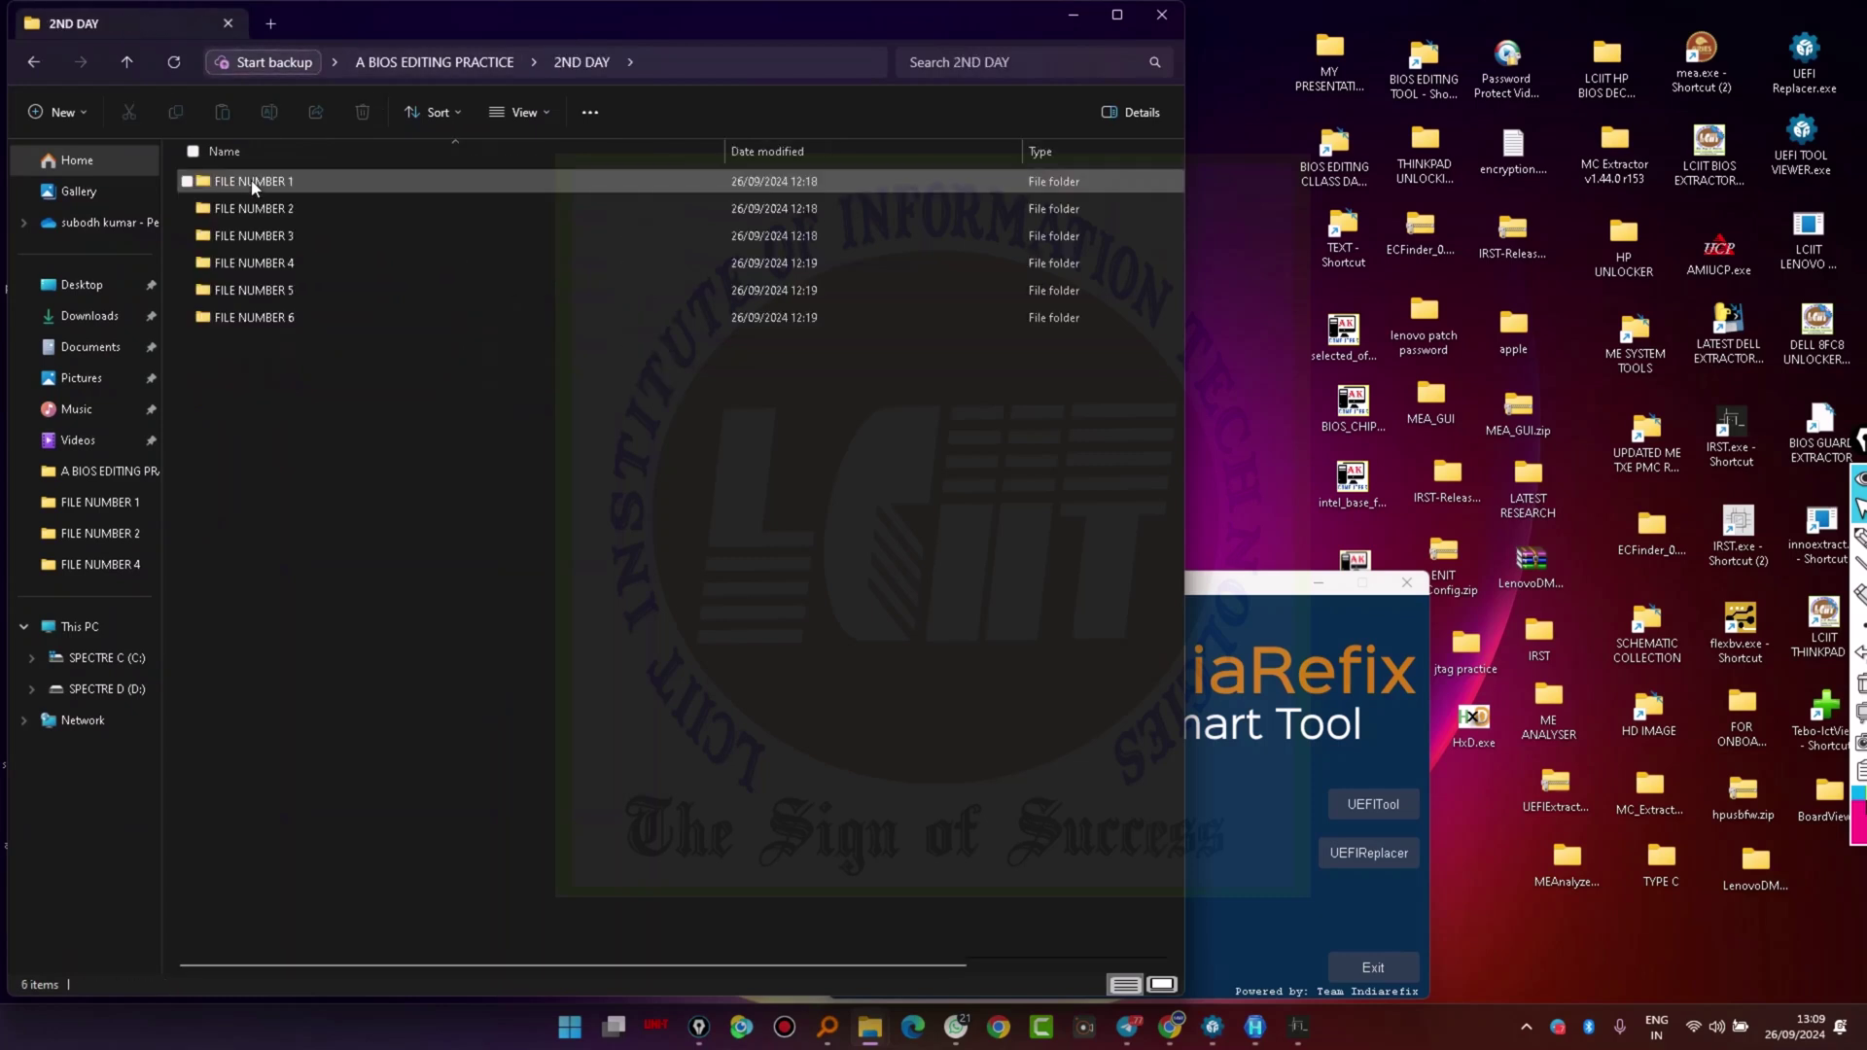
click(260, 273)
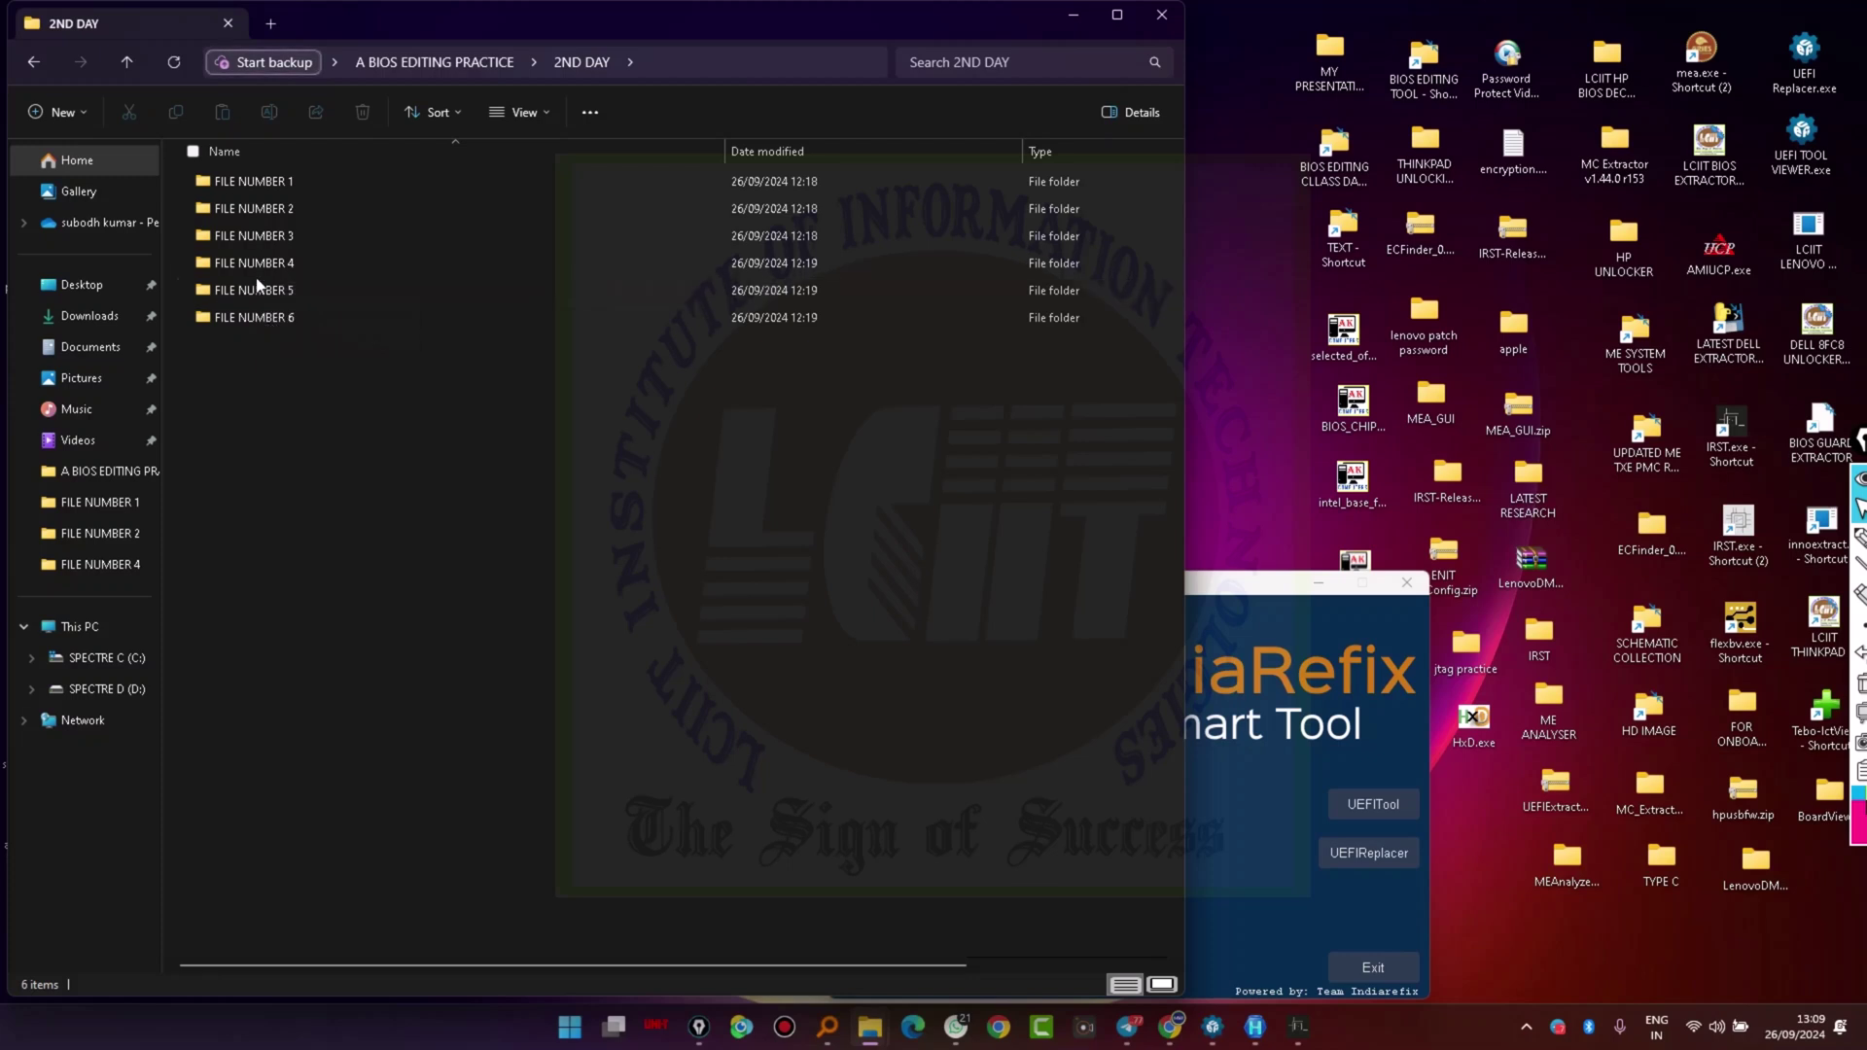
double_click(260, 265)
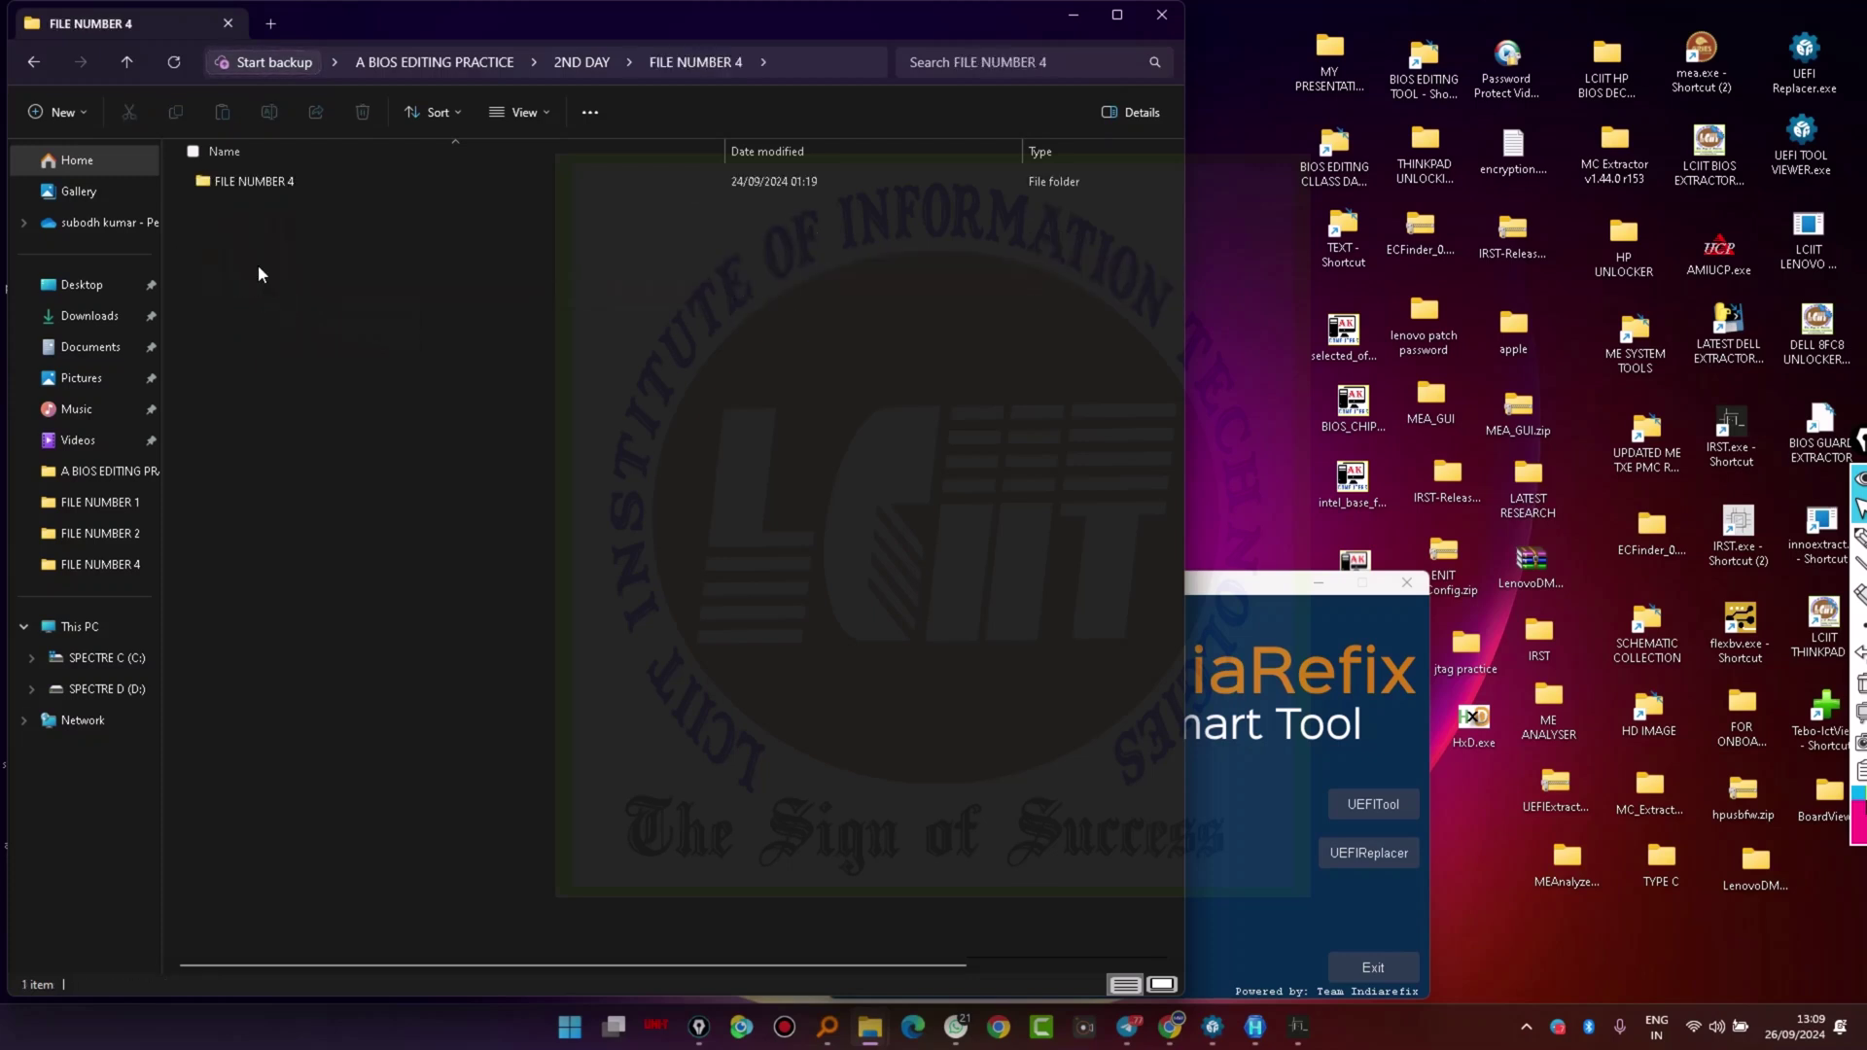
double_click(261, 187)
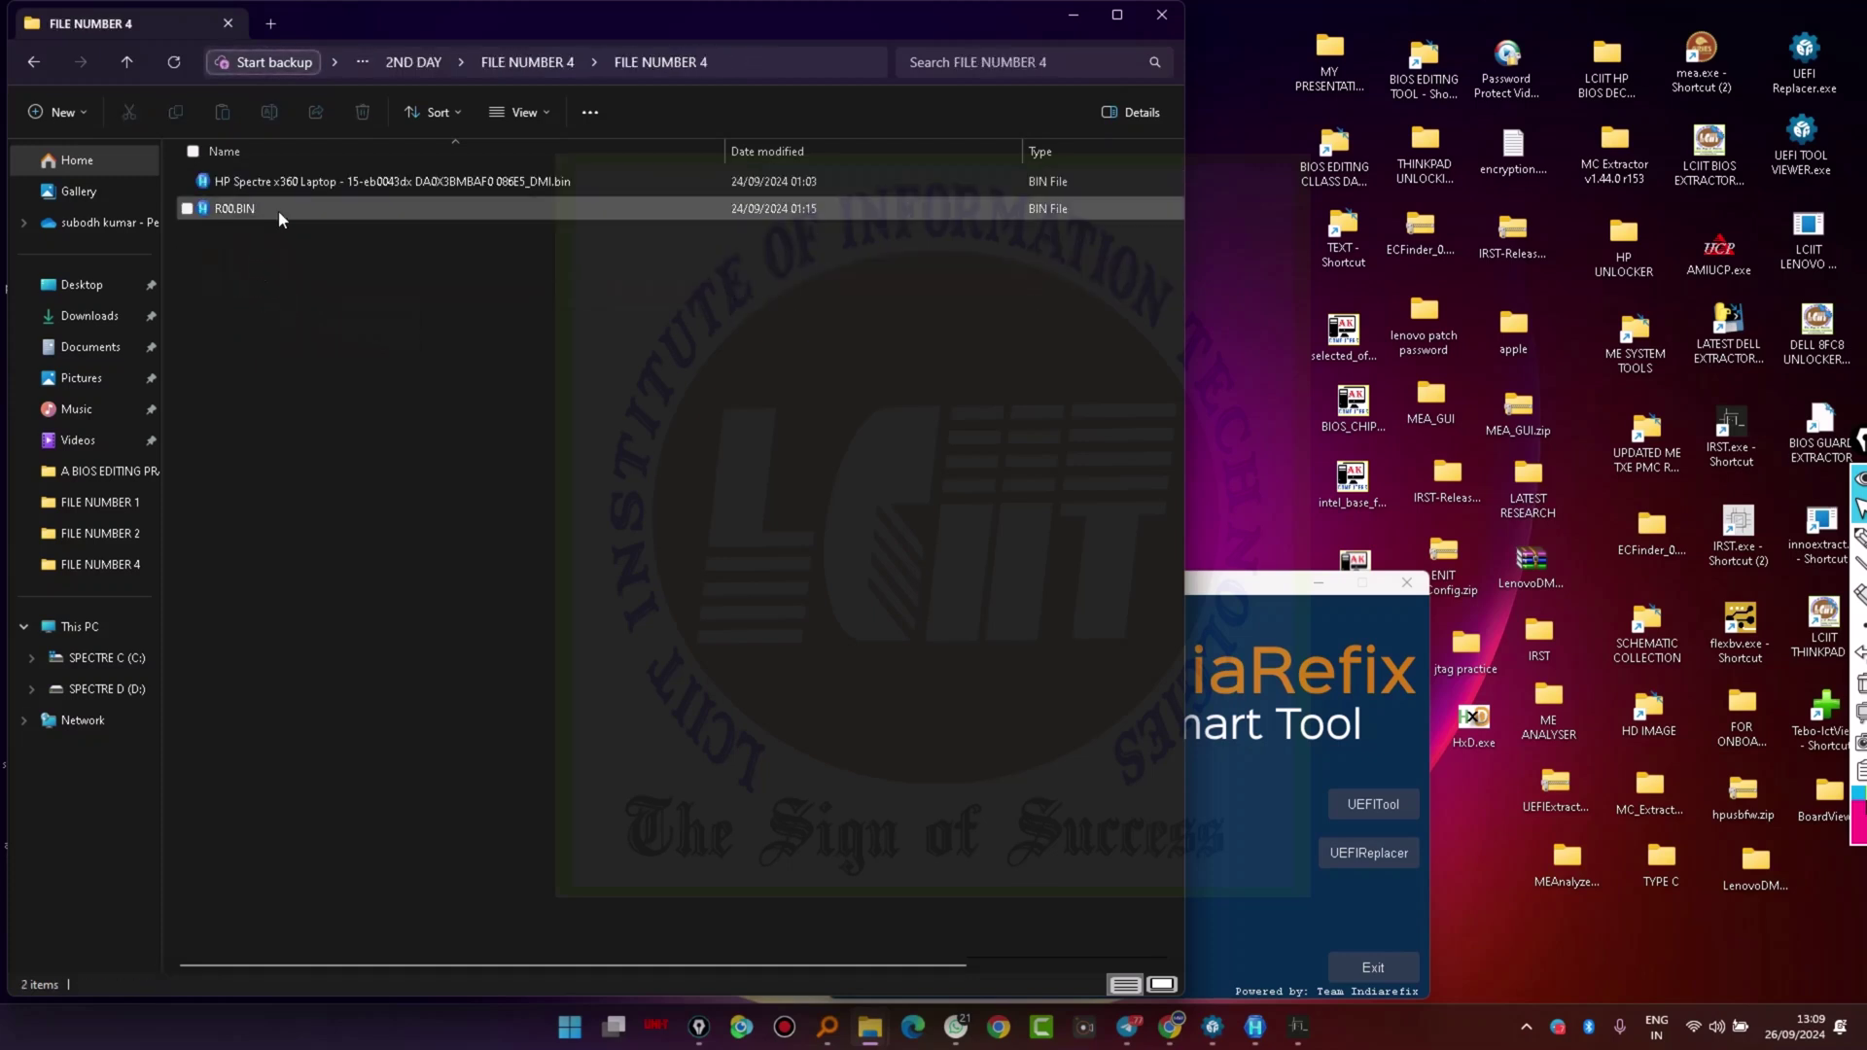
double_click(371, 184)
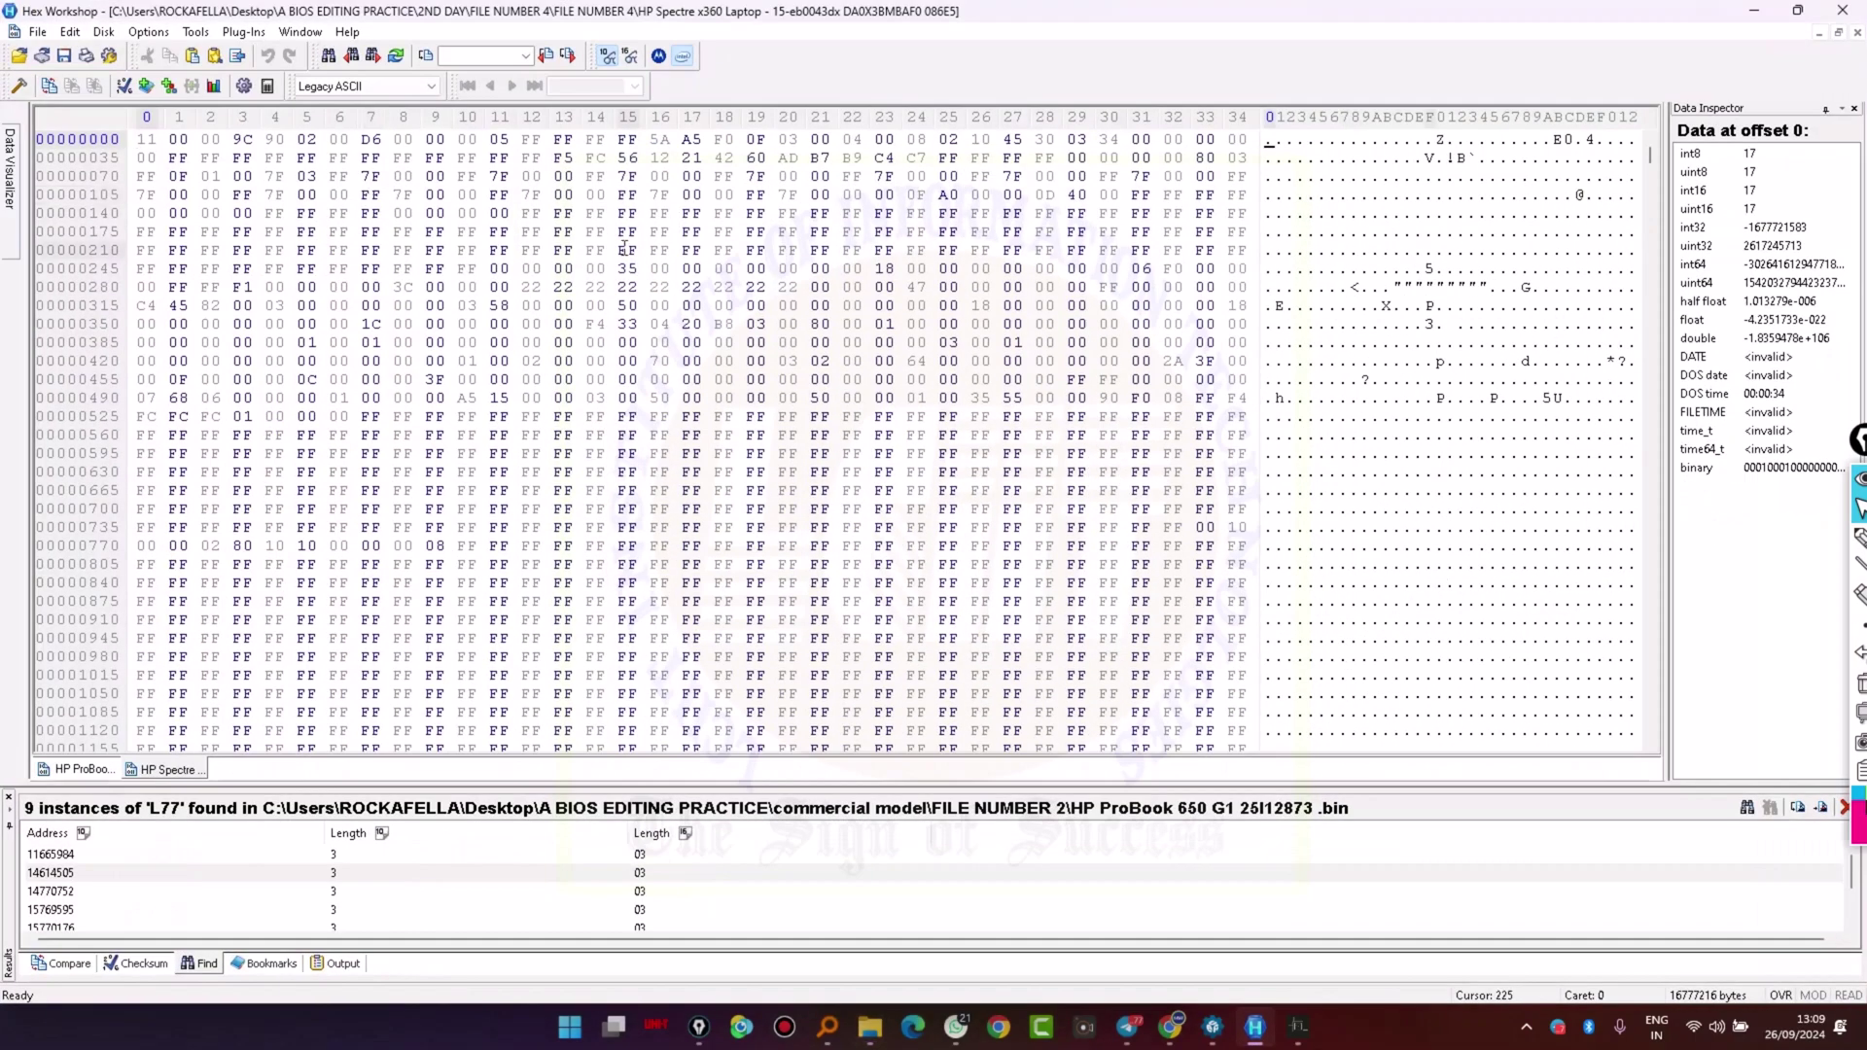
Find all instances of the text X360 in the HP Spectre BIOS dump
click(692, 324)
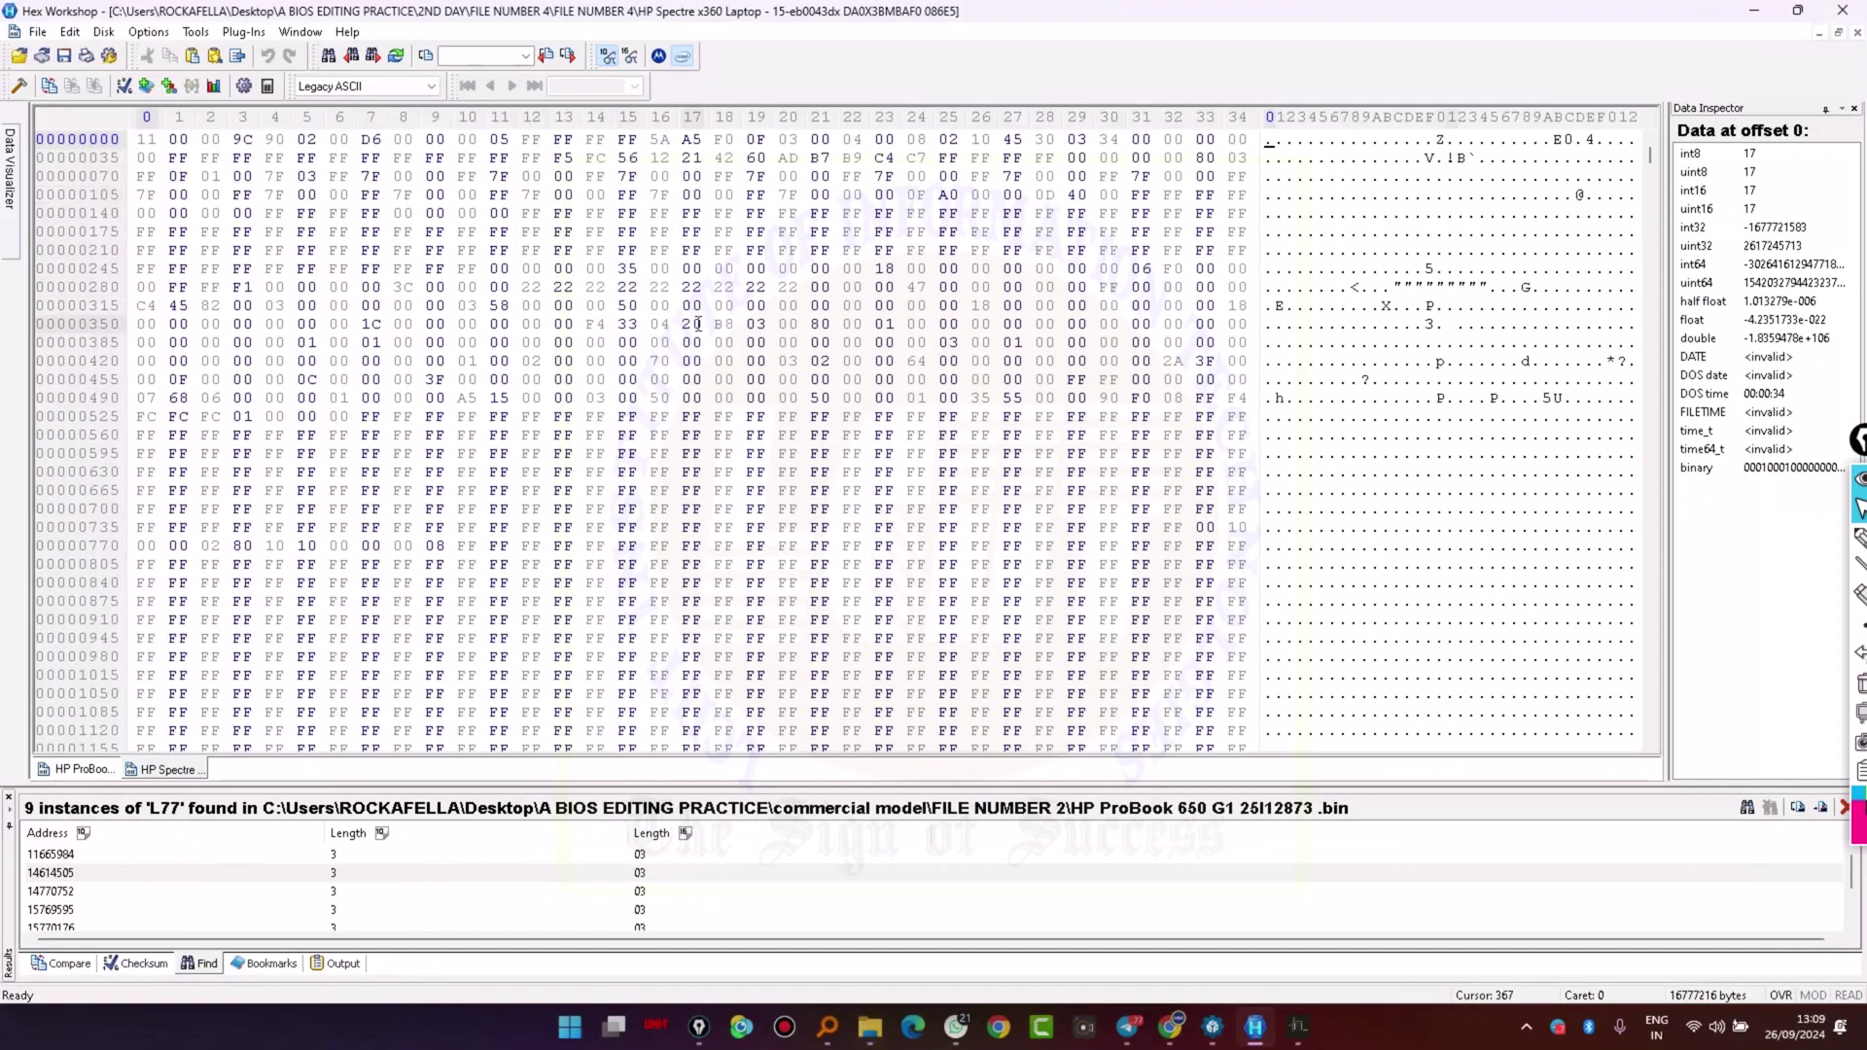
key(ctrl+f)
double_click(888, 448)
text(S)
text(360)
click(955, 658)
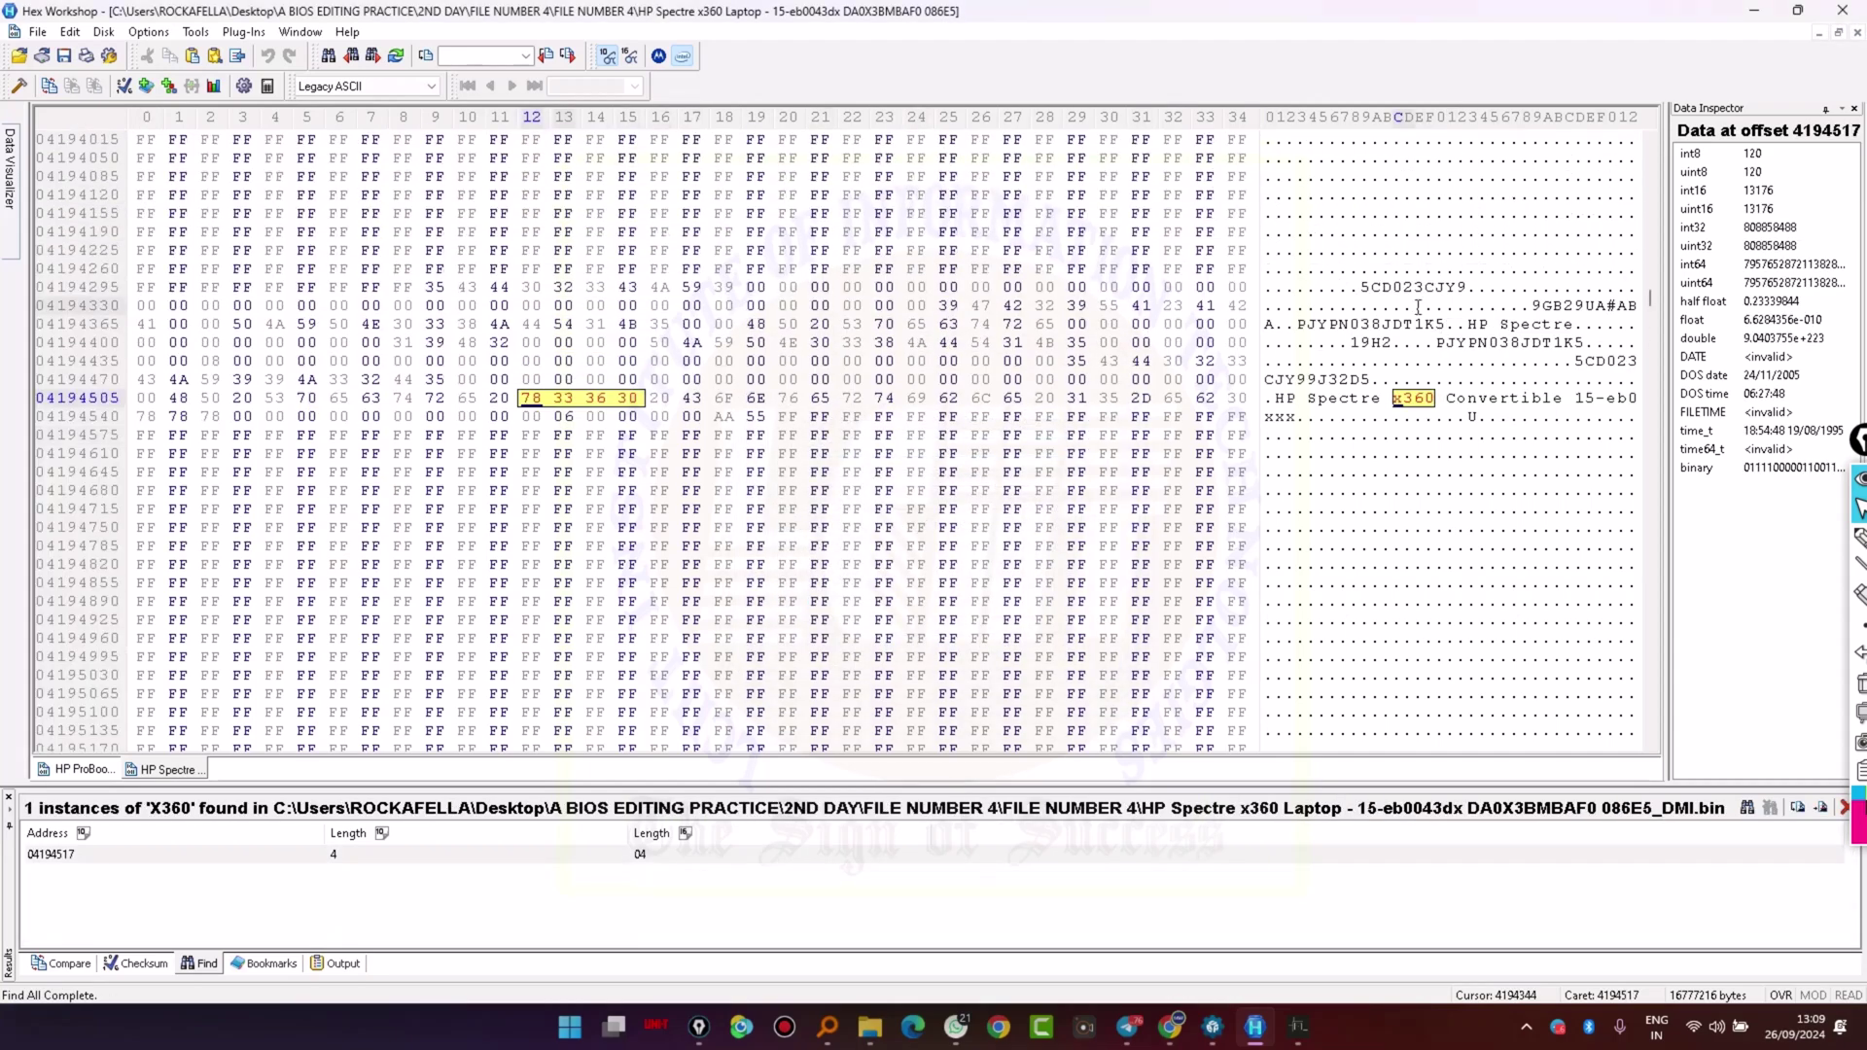
Copy the laptop's serial number from the text column above the x360 product name
drag(1362, 287, 1471, 290)
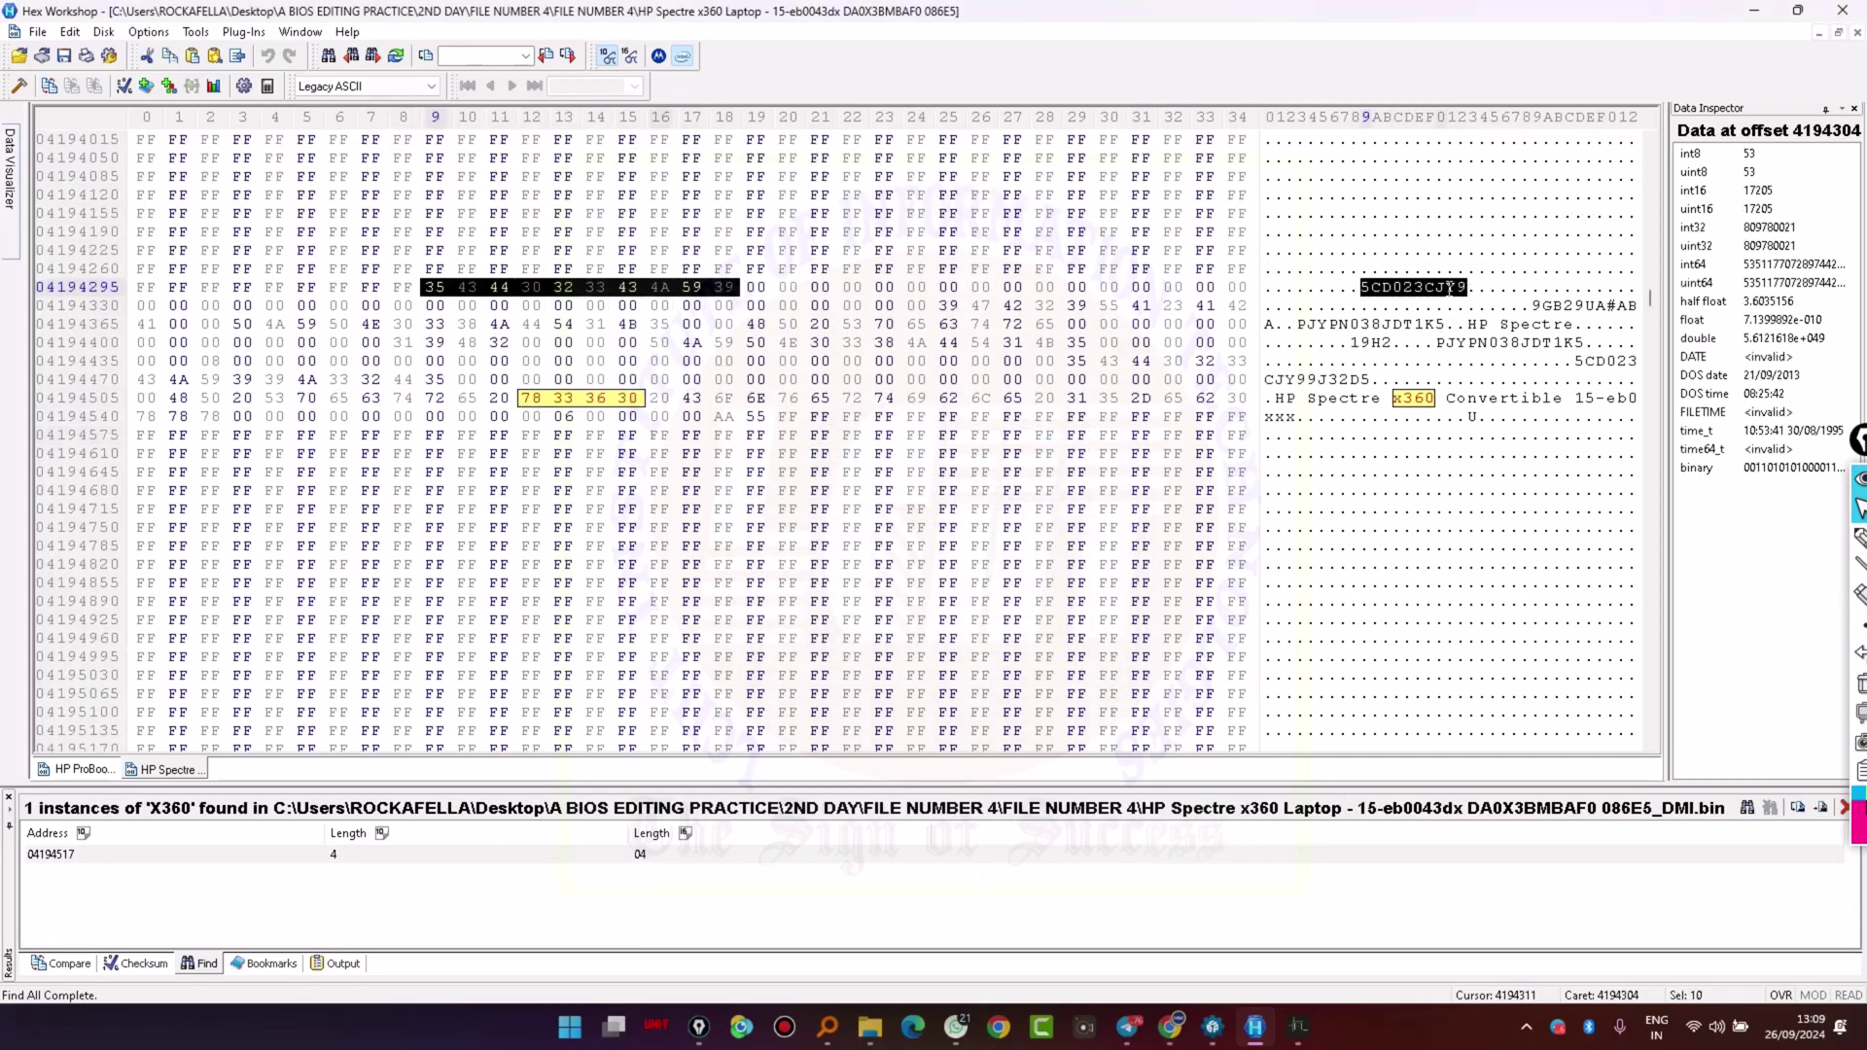
right_click(1451, 288)
click(1498, 332)
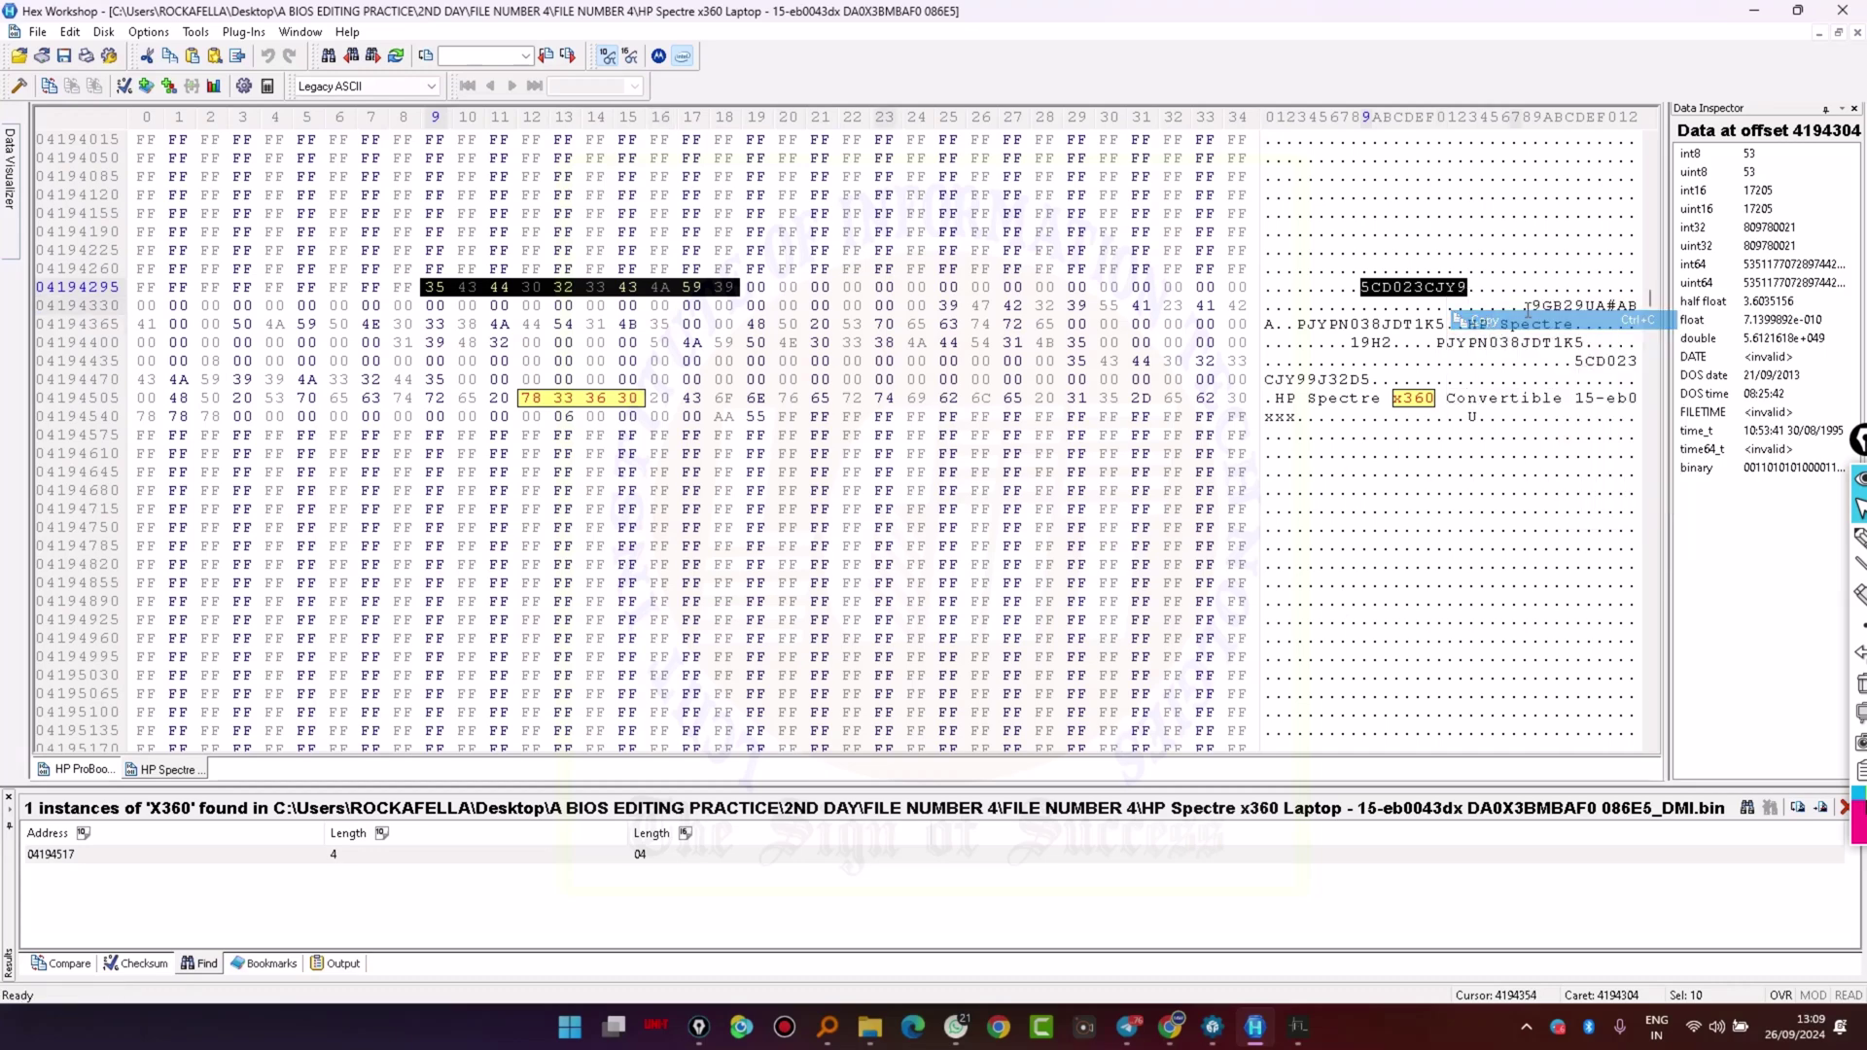
click(1753, 11)
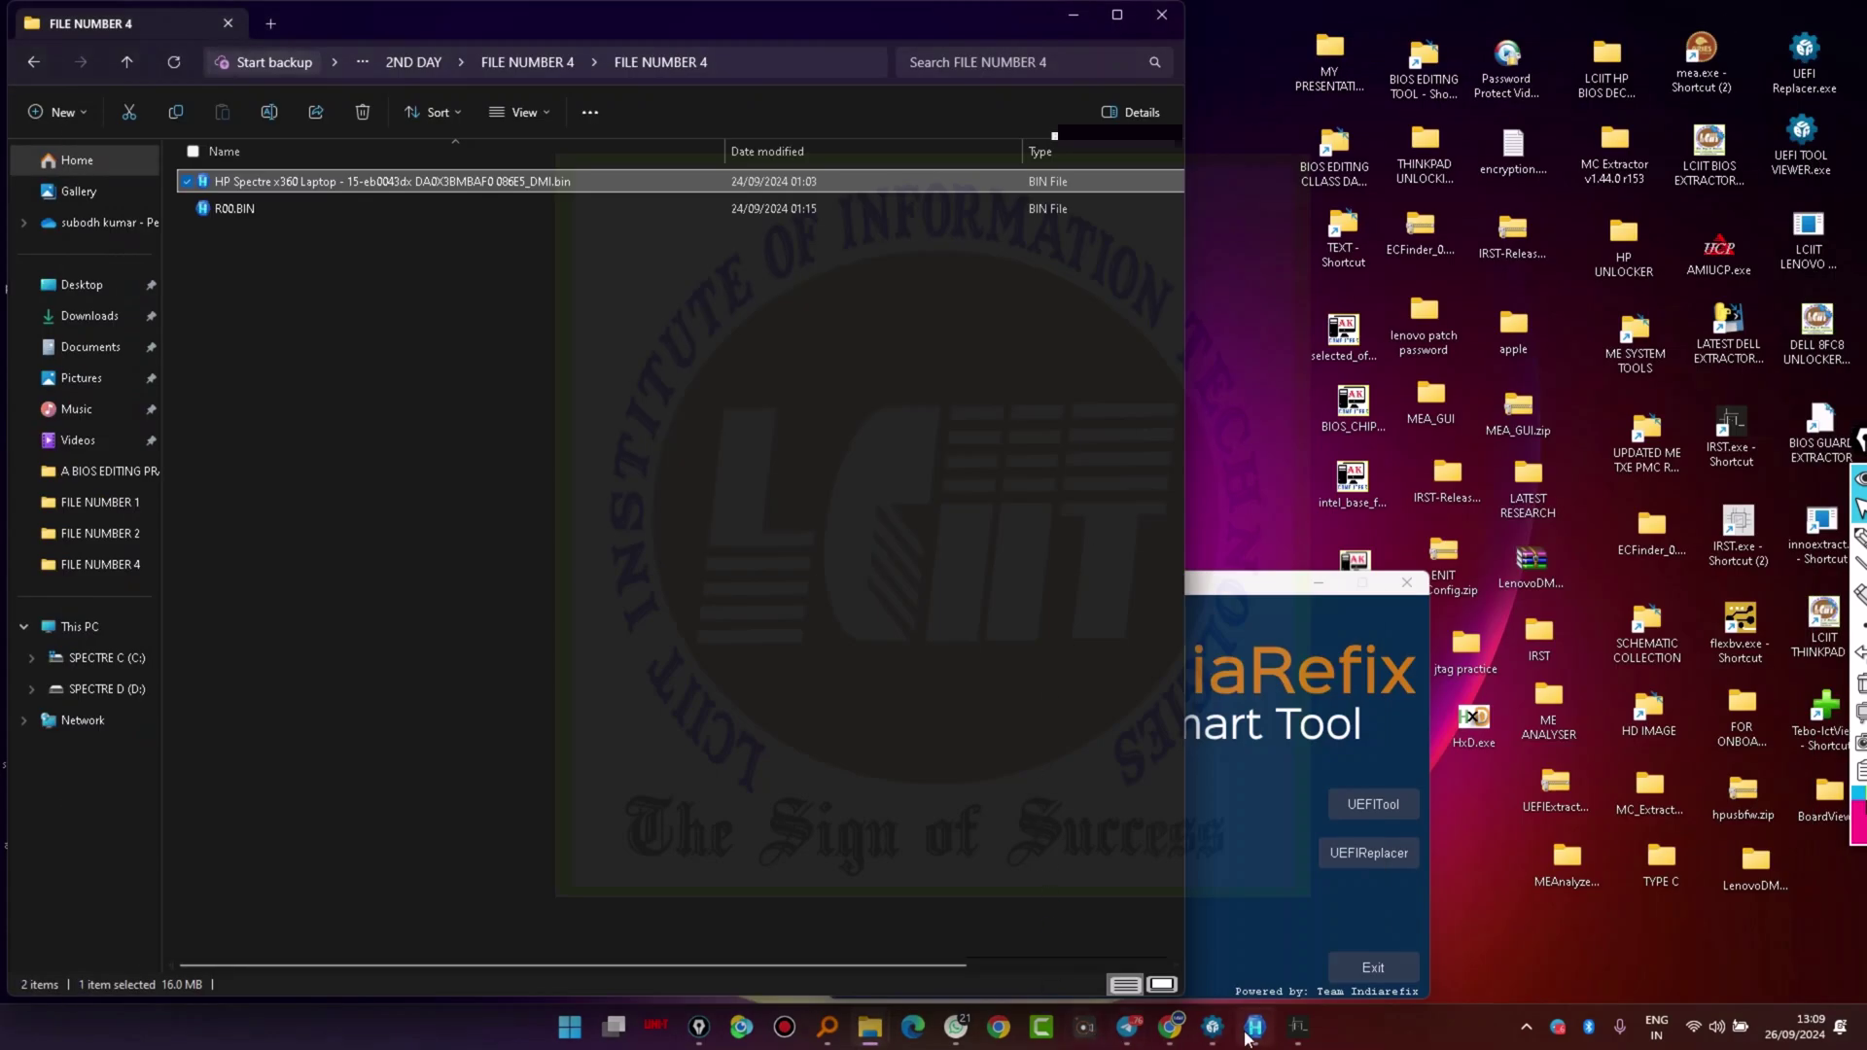
click(1111, 983)
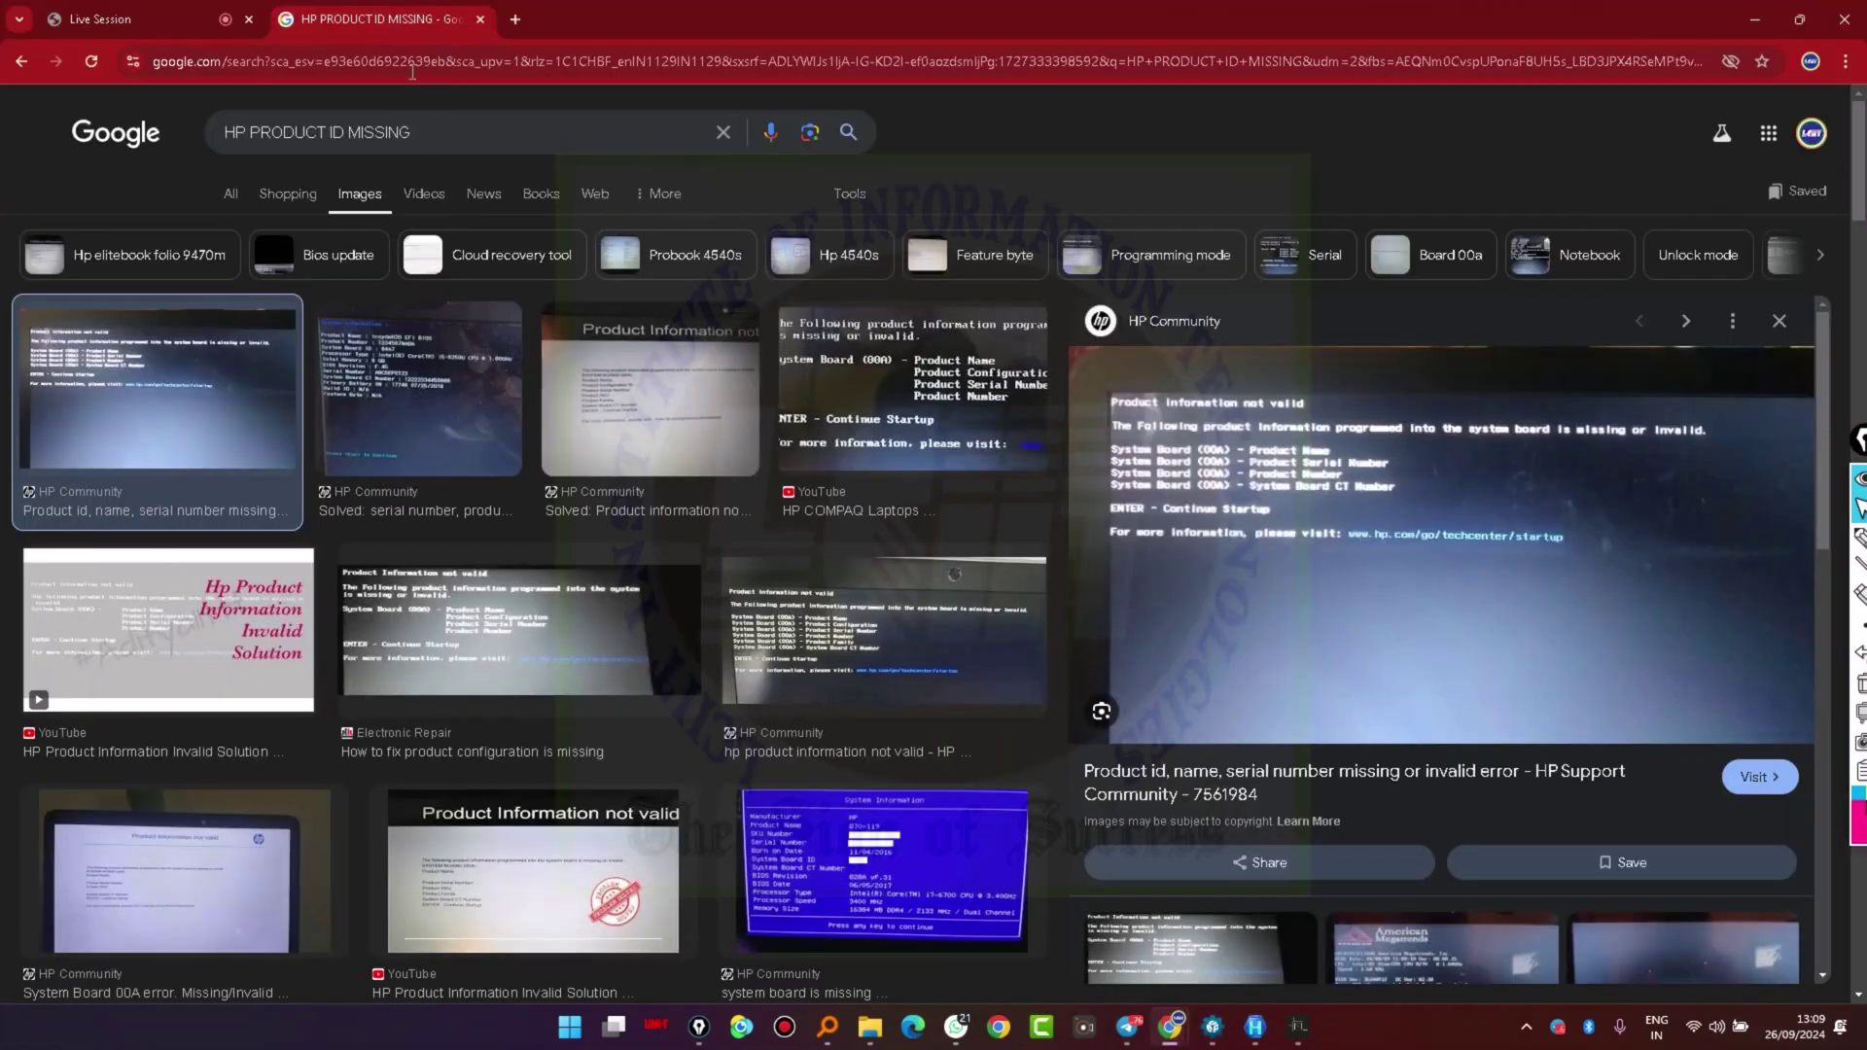
click(462, 59)
text(WWW)
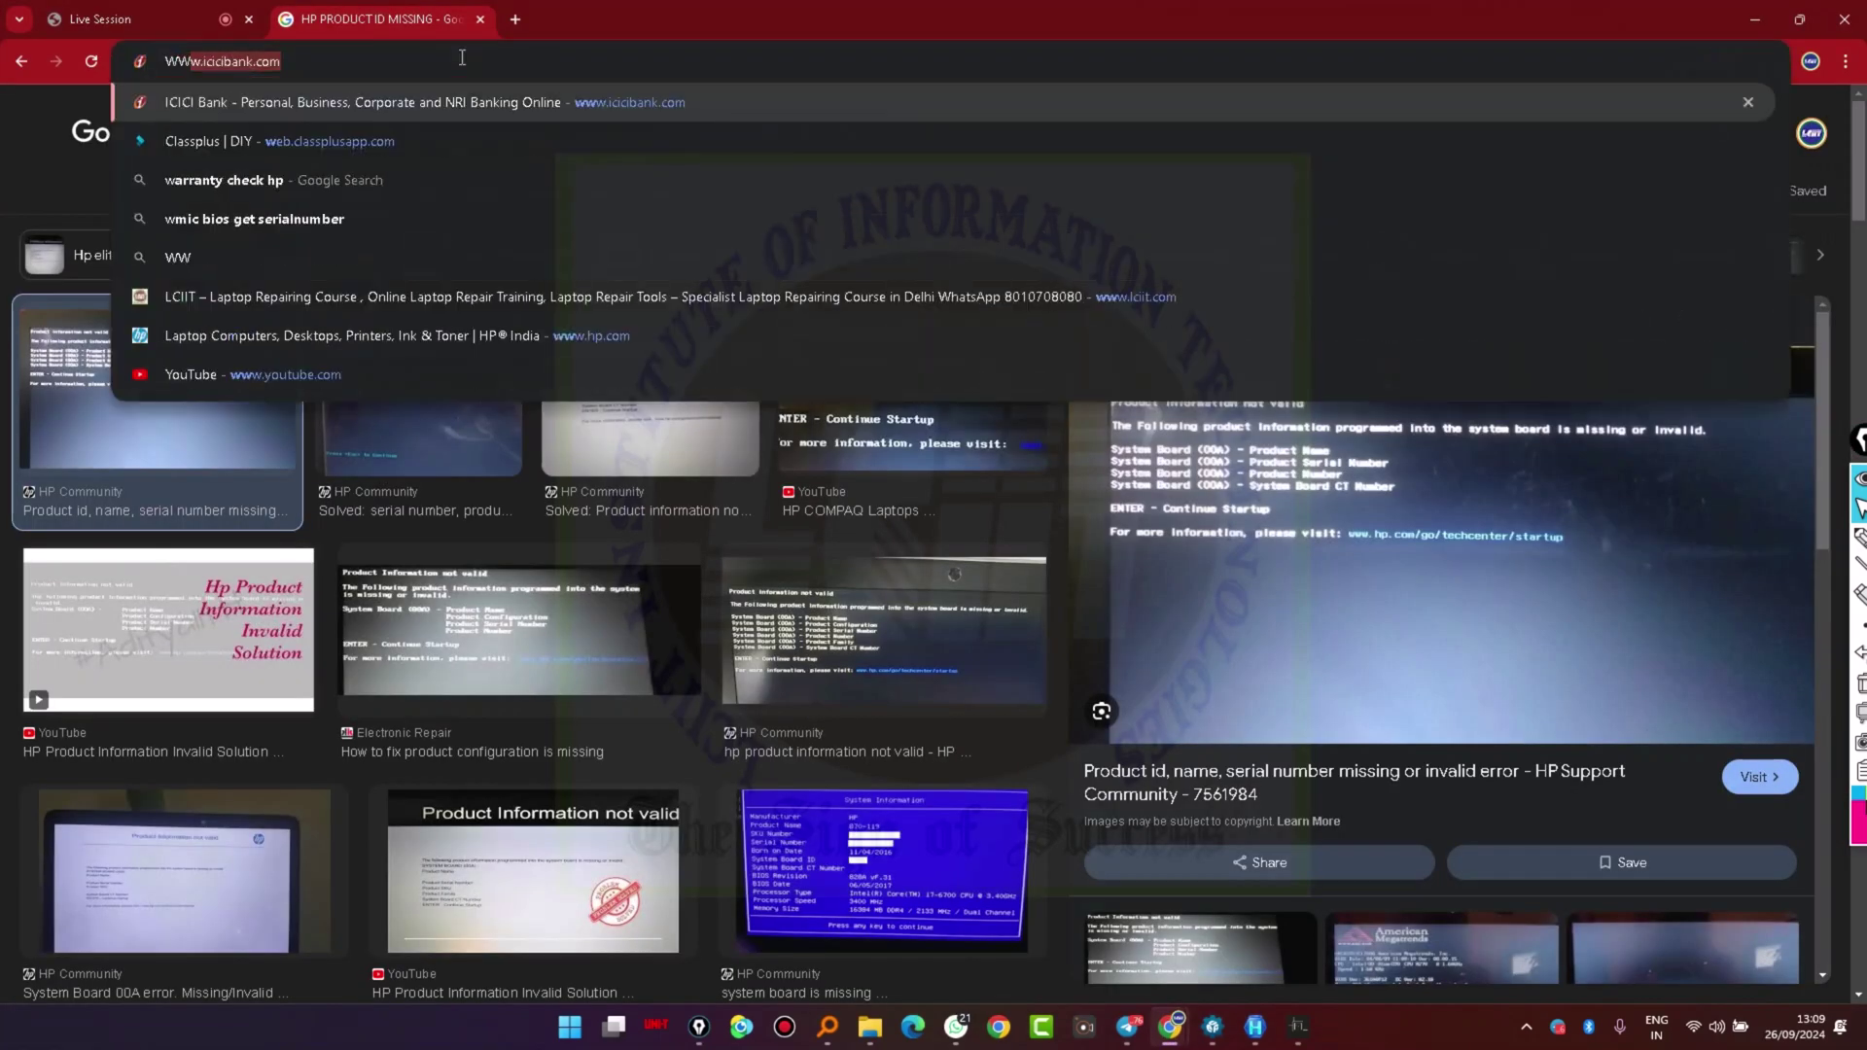
text(.HP.COM)
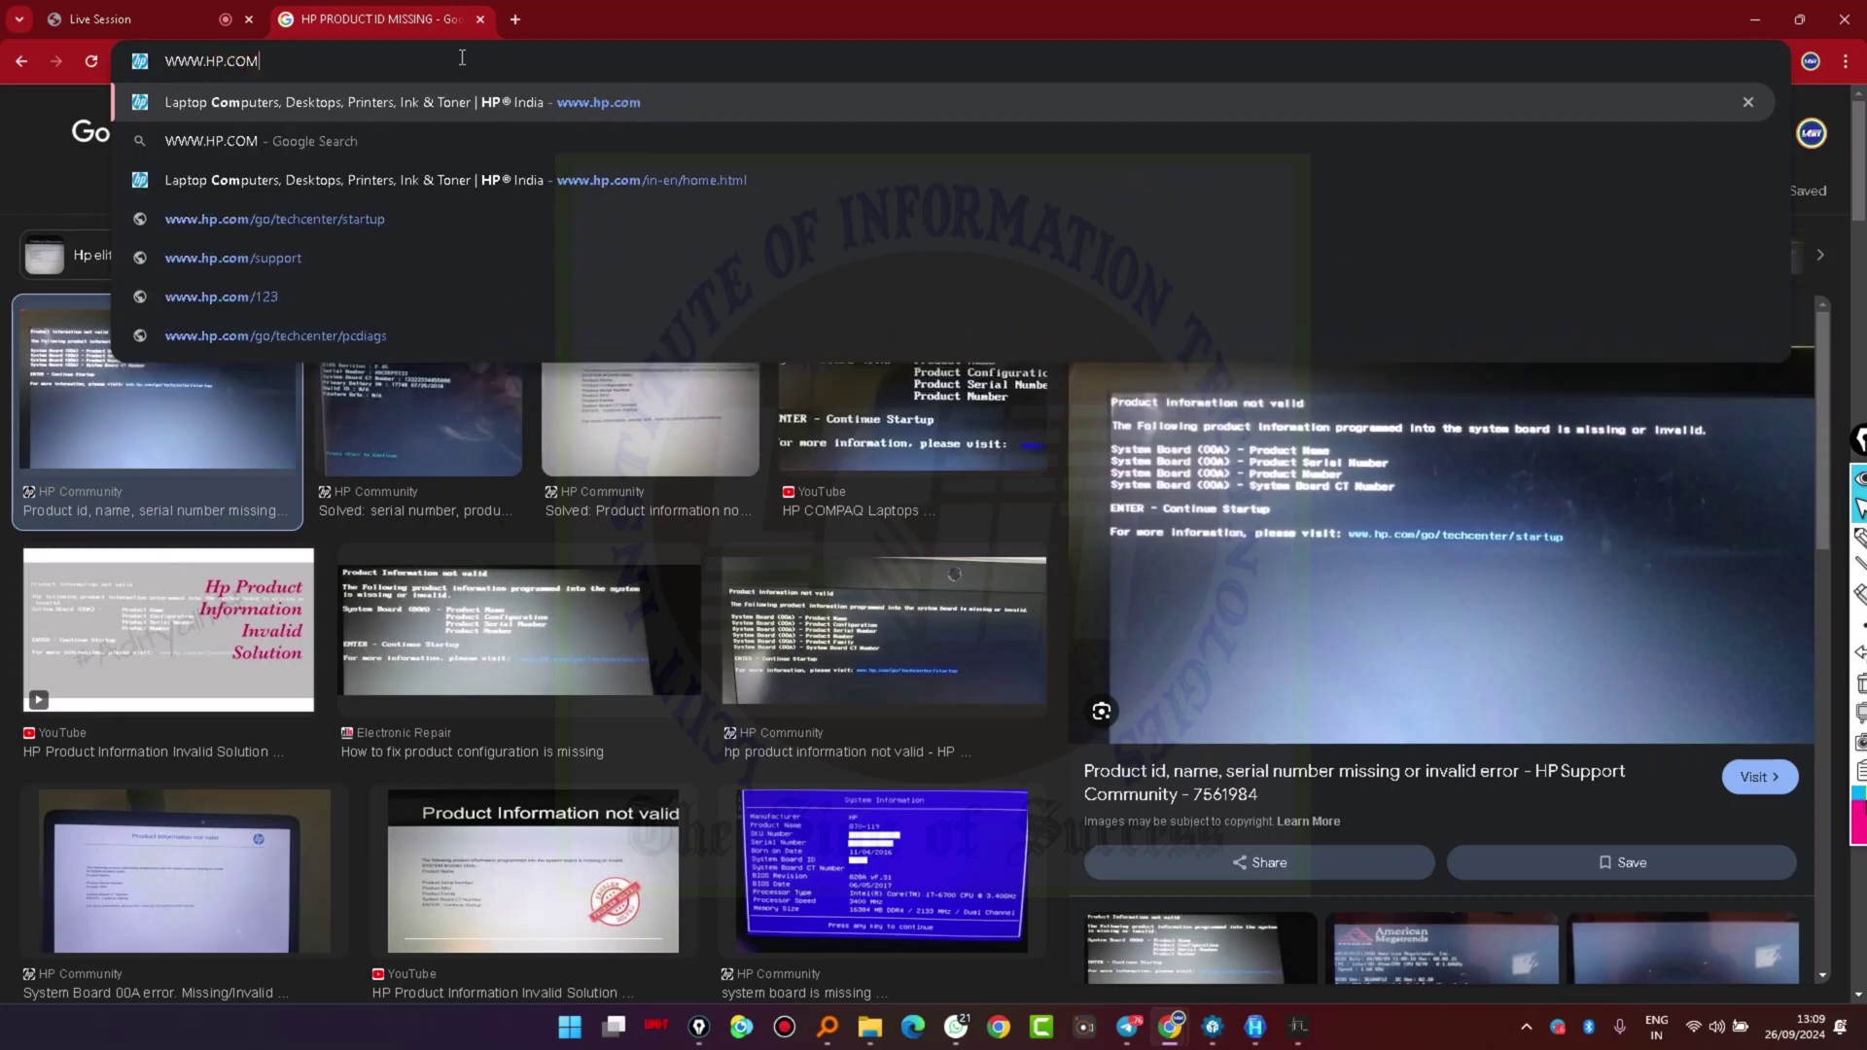
key(Return)
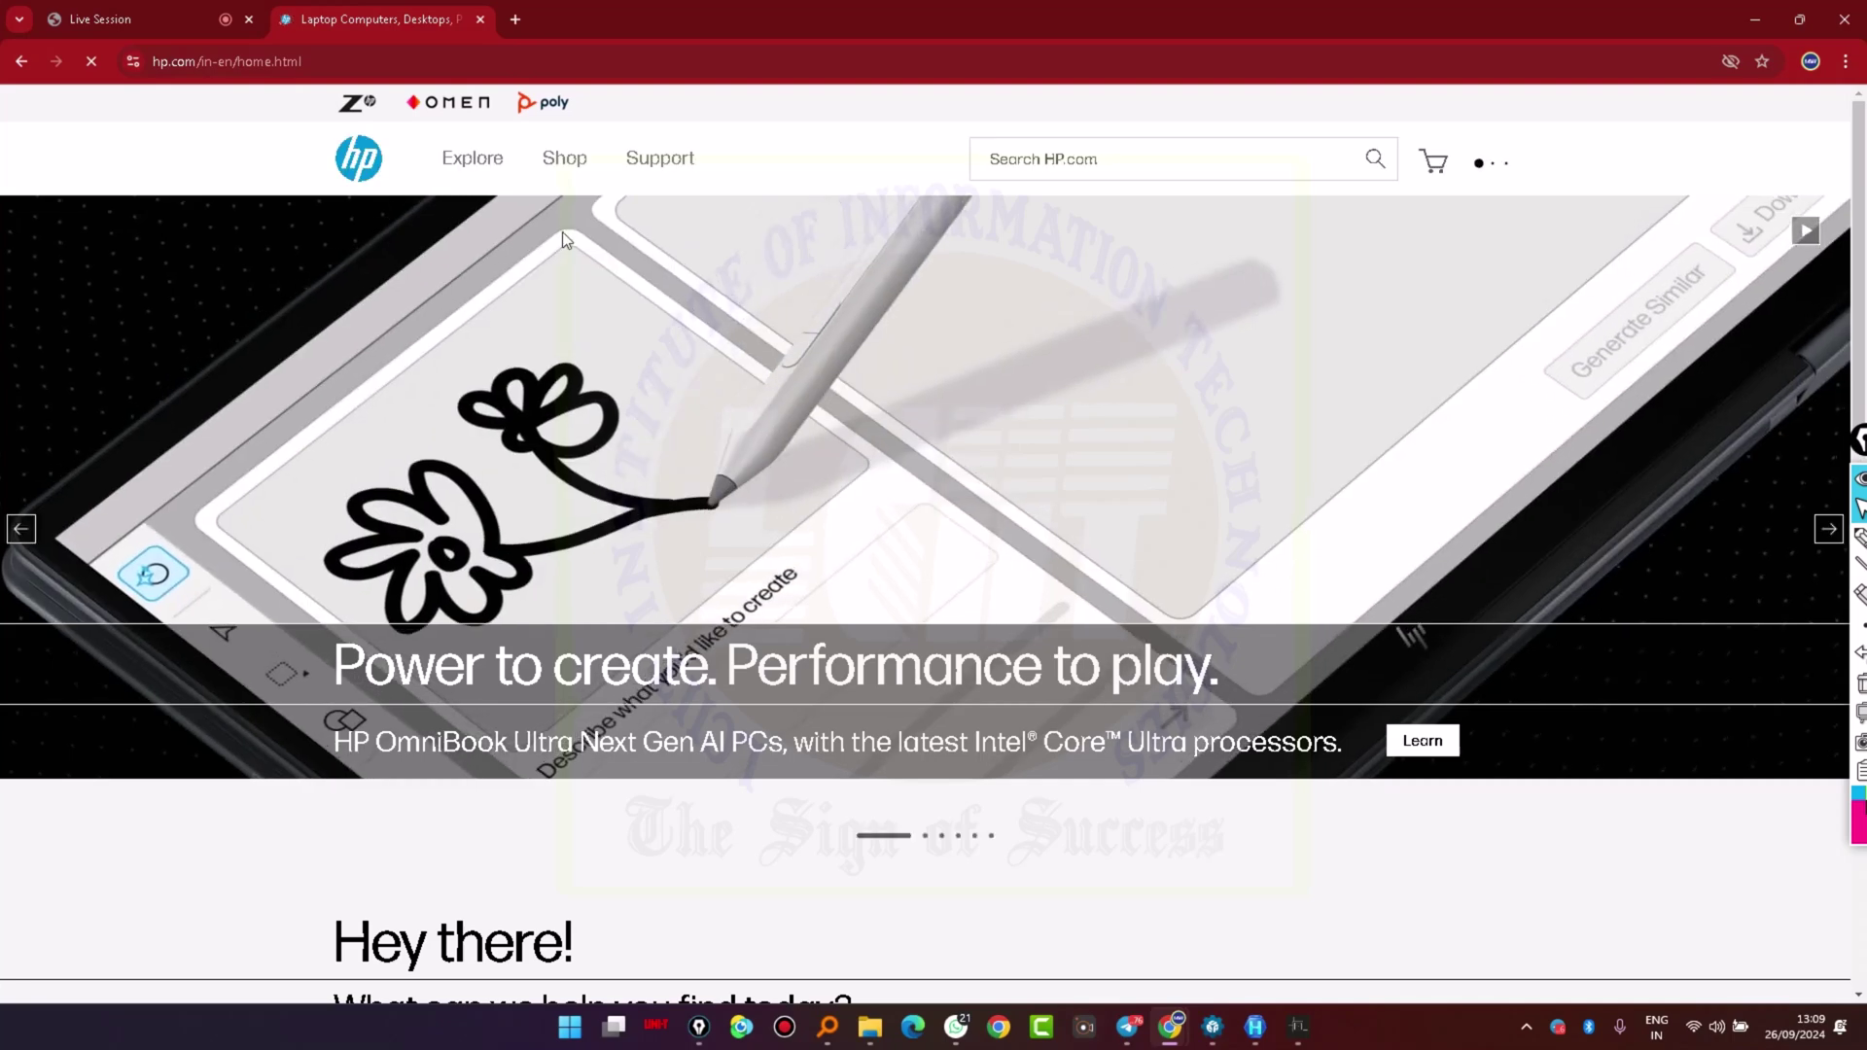
Look up the product on HP's laptop Software and Drivers page using the copied serial number
click(656, 160)
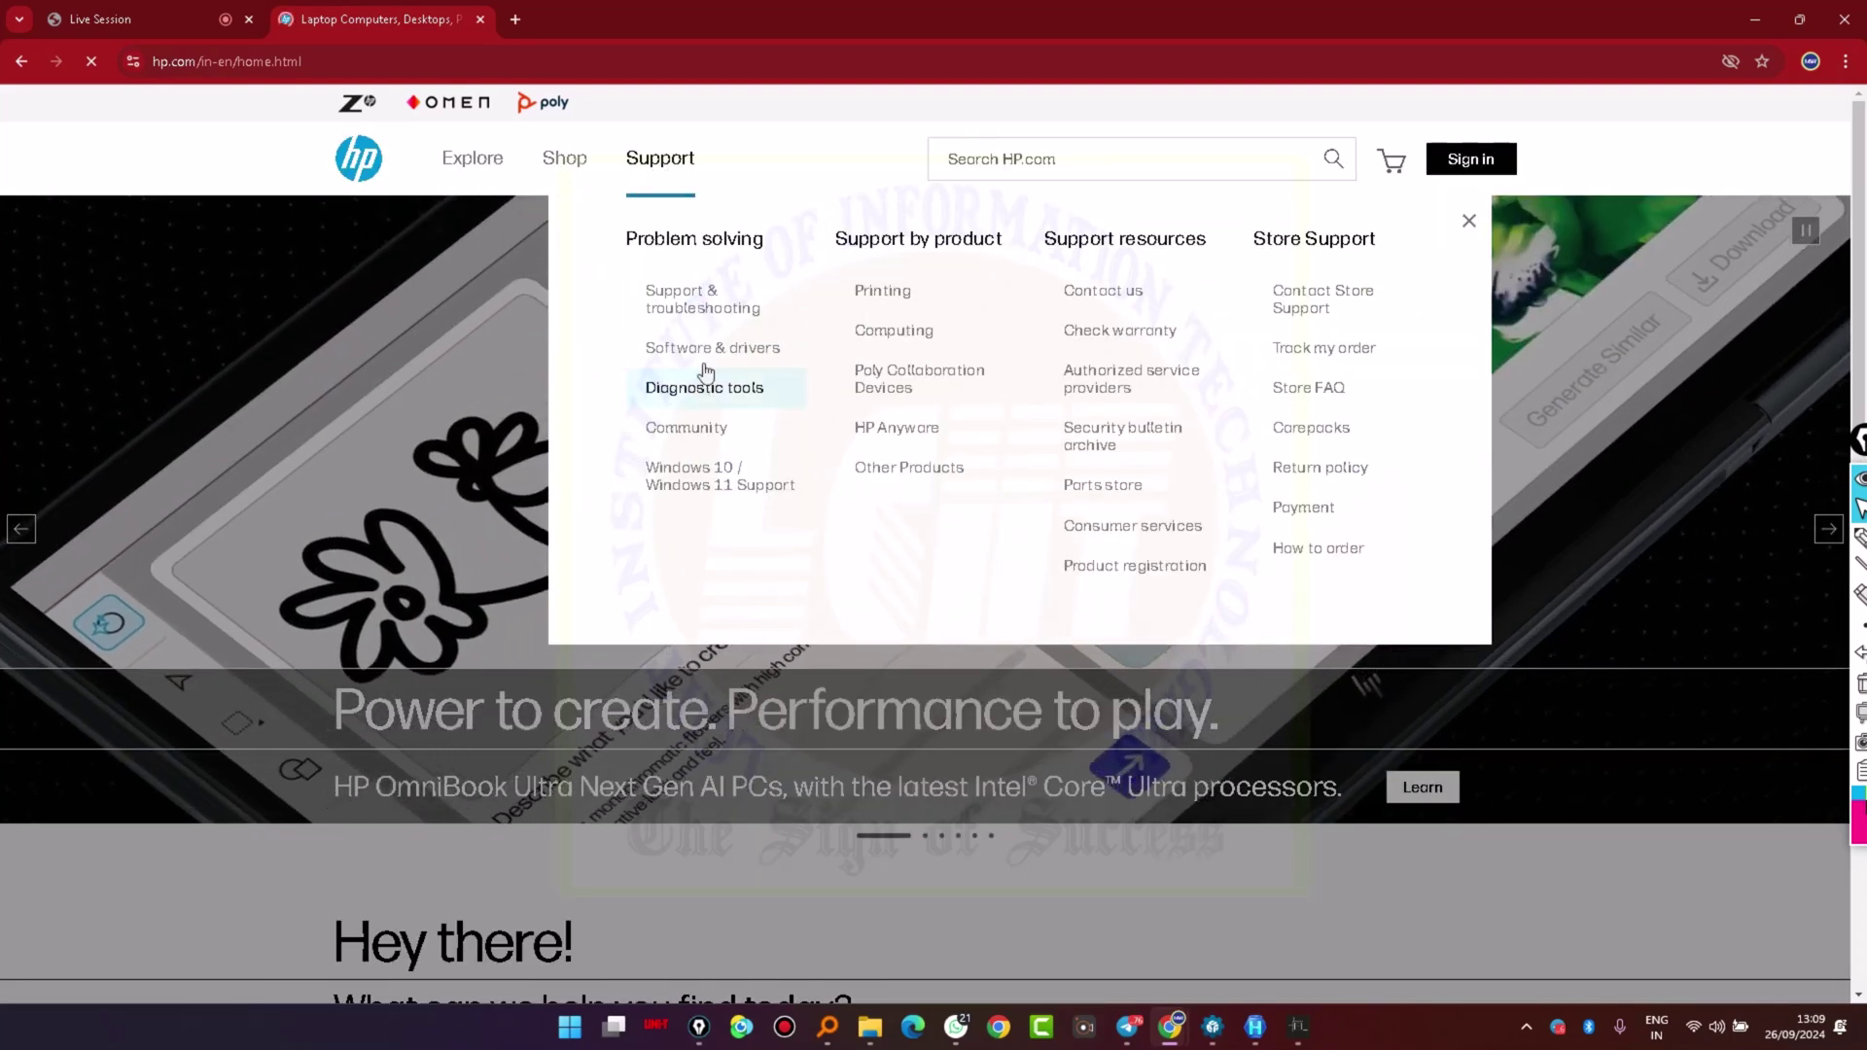
click(702, 356)
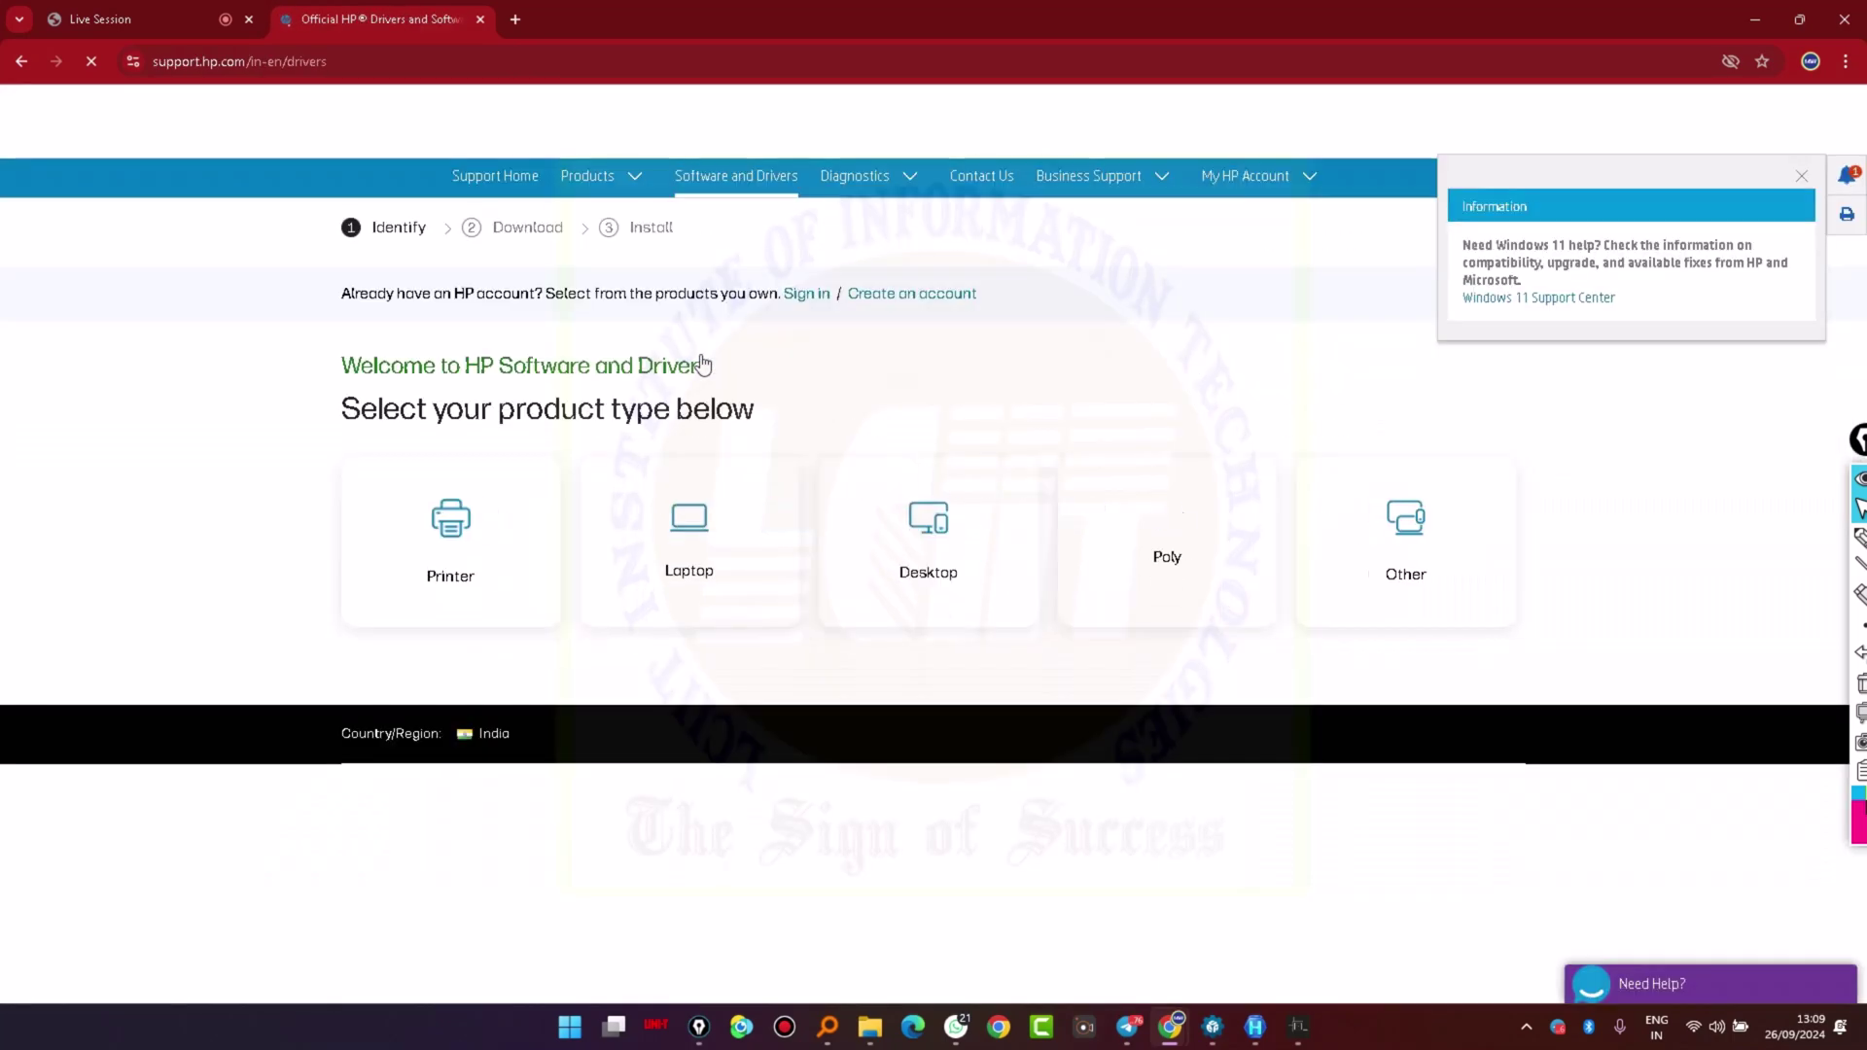
click(707, 554)
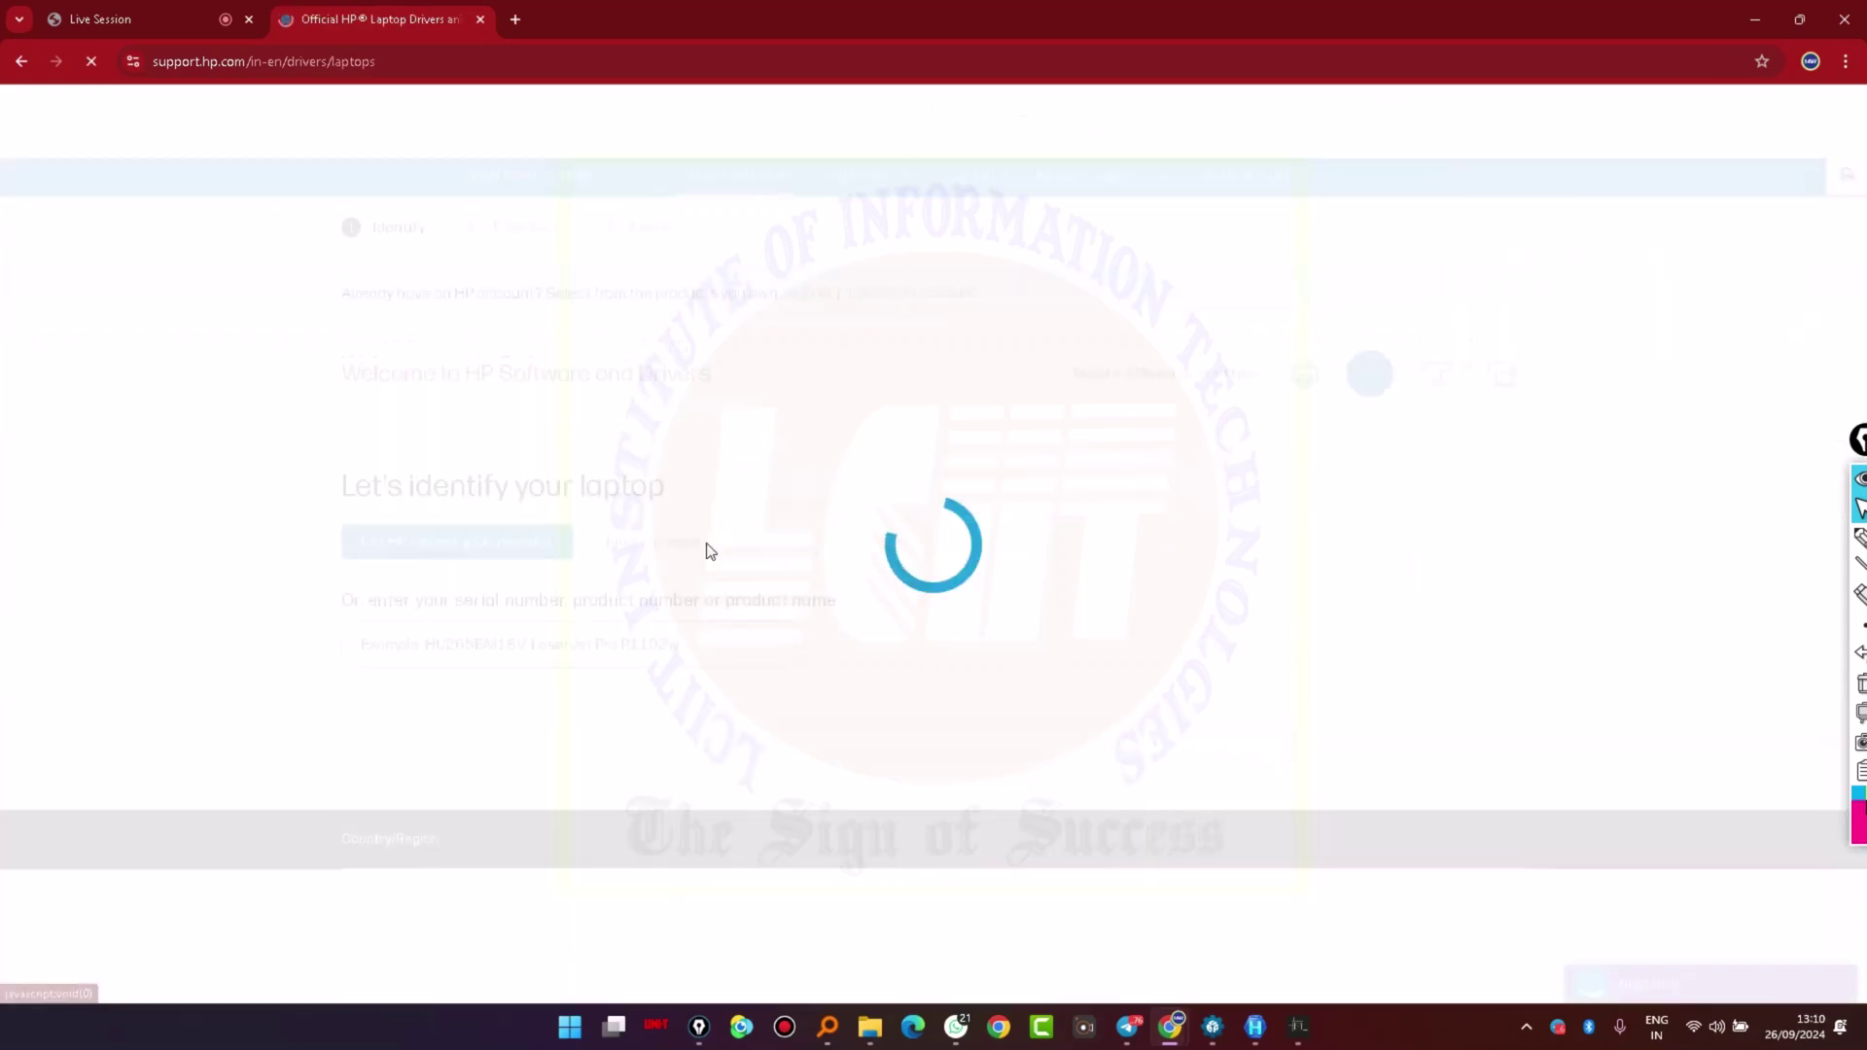
click(642, 632)
key(ctrl+v)
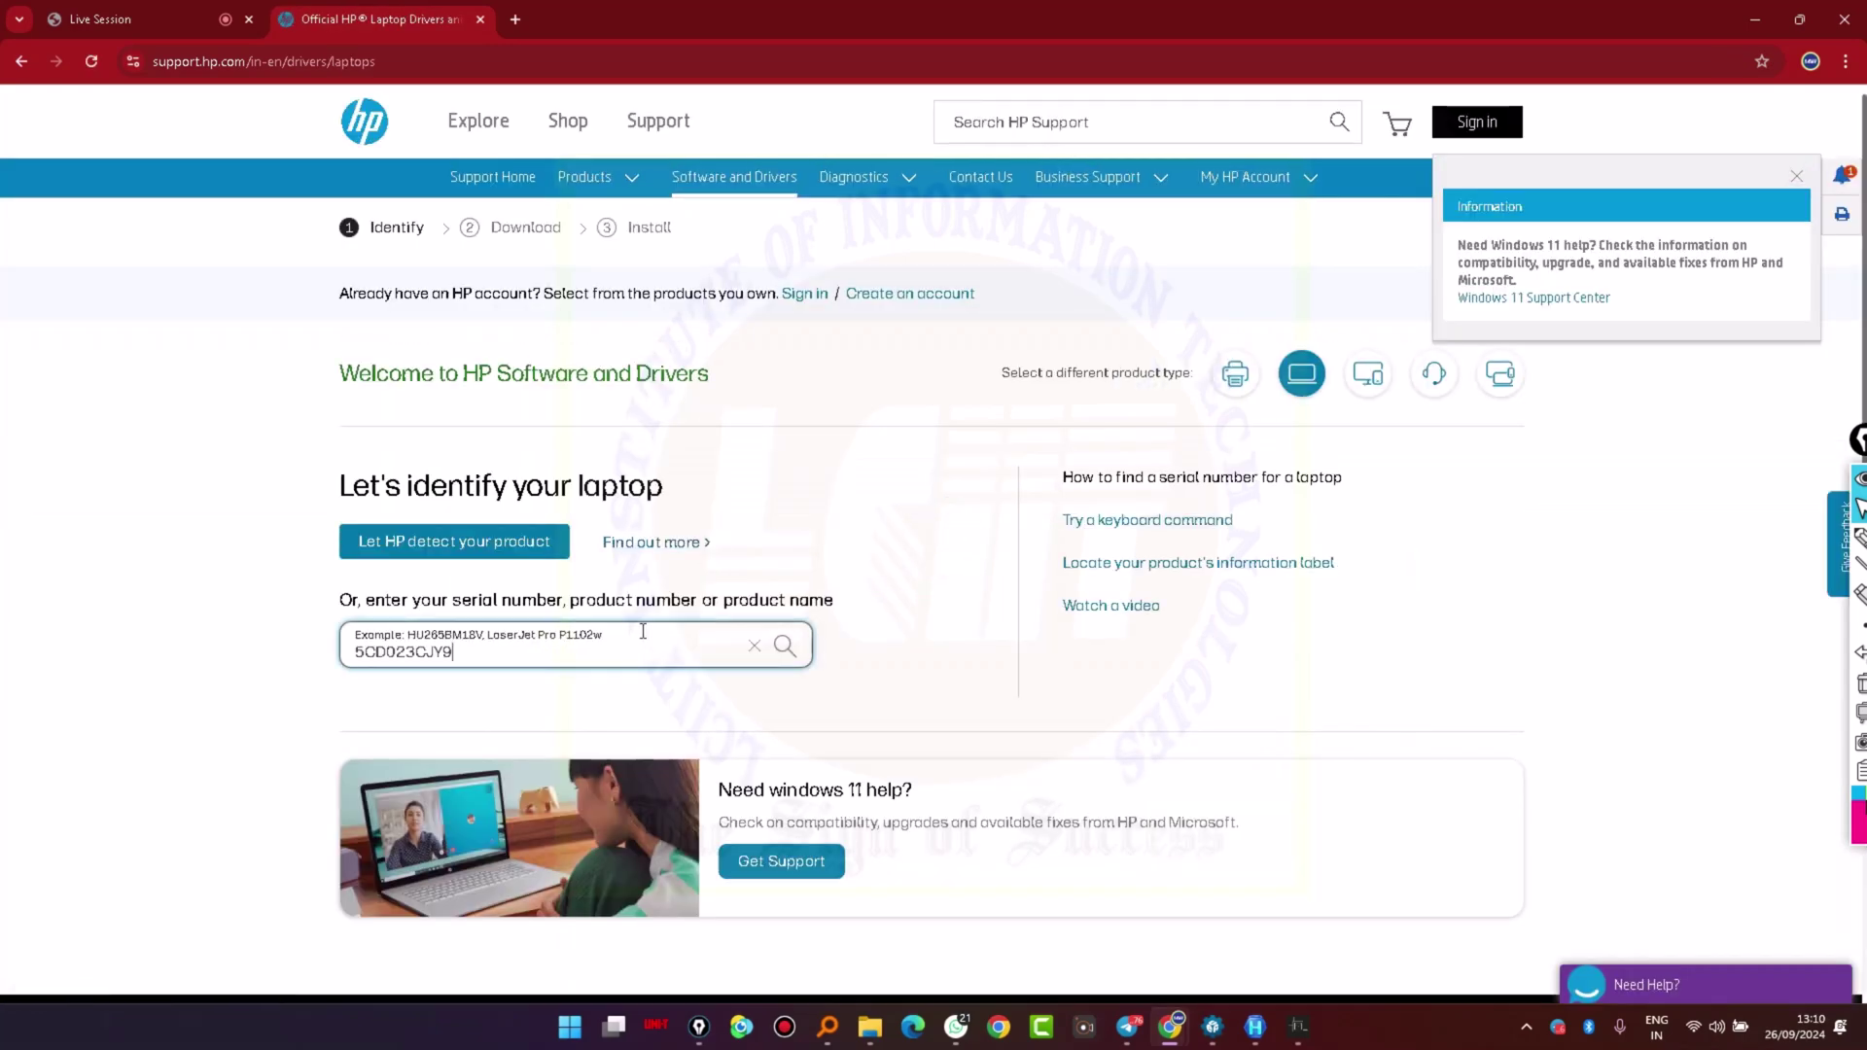
click(785, 645)
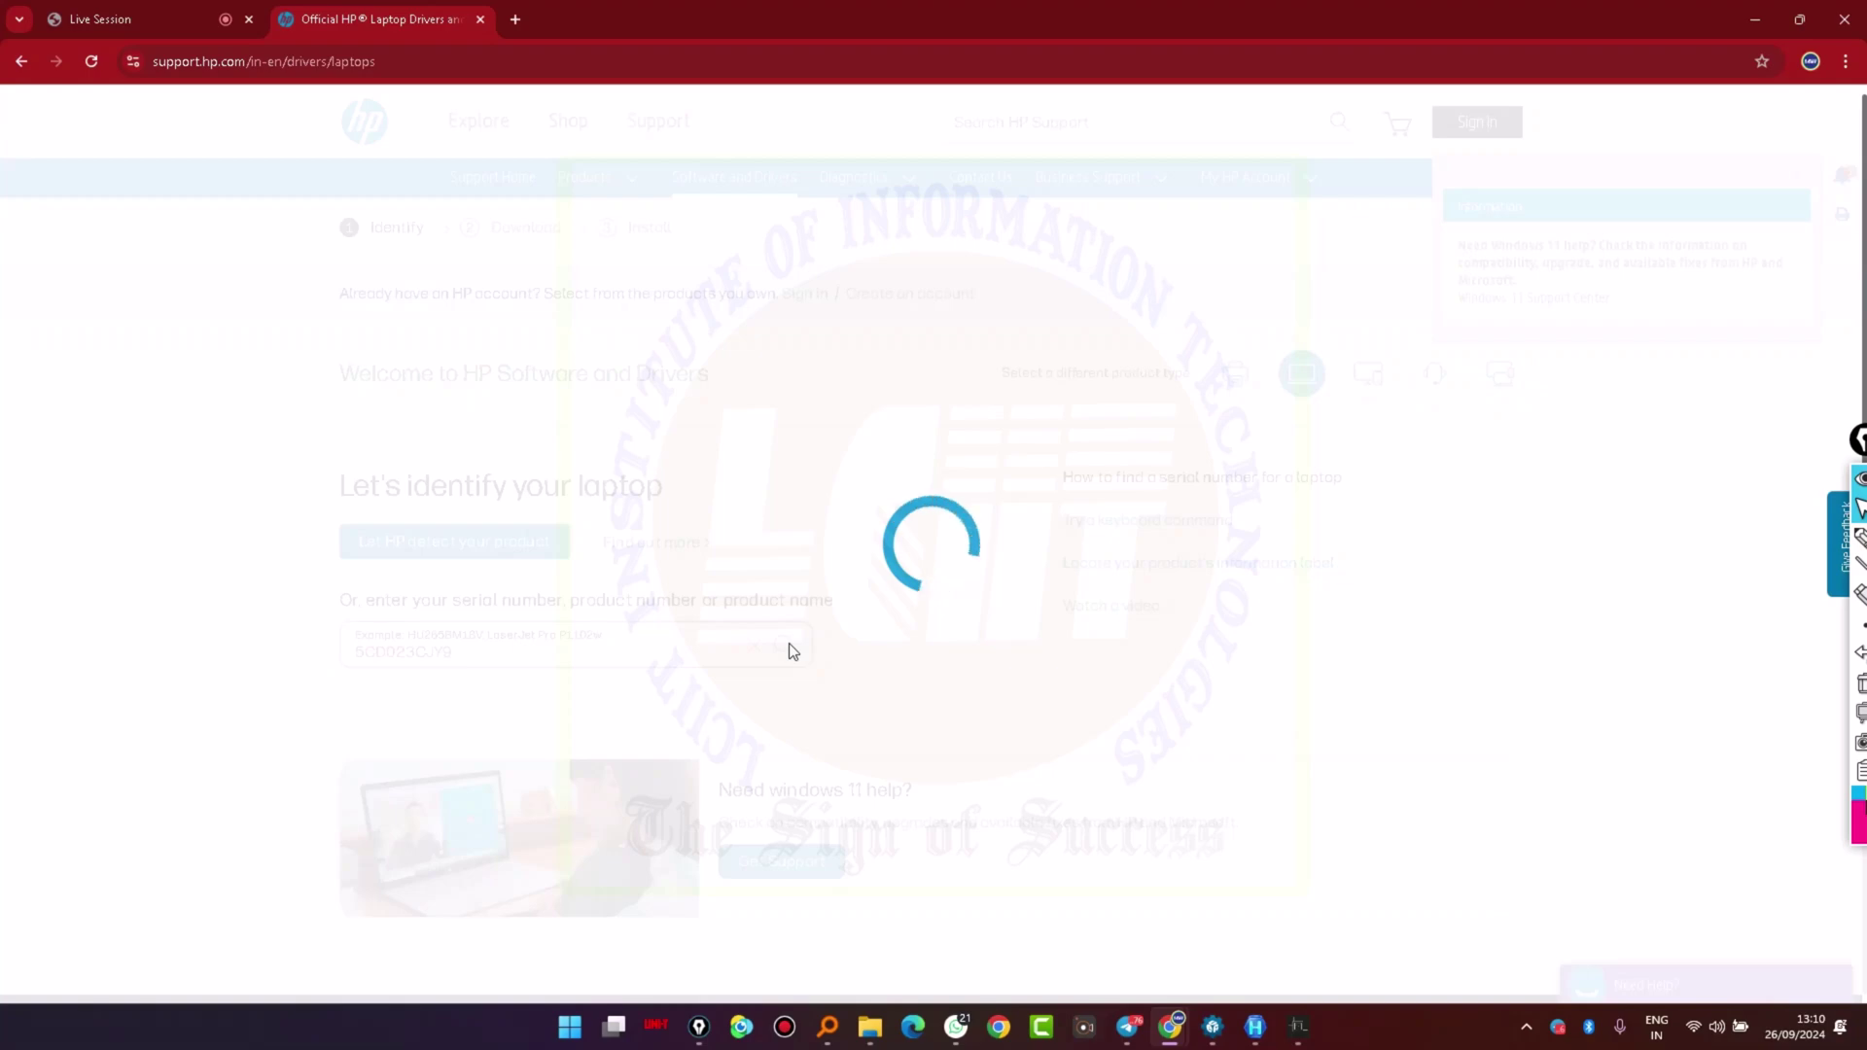
Search the HP Spectre dump in Hex Workshop for BID, go to the instance at 16752641, and return to the browser
click(1255, 1027)
key(ctrl+f)
double_click(922, 446)
text(BID)
key(Return)
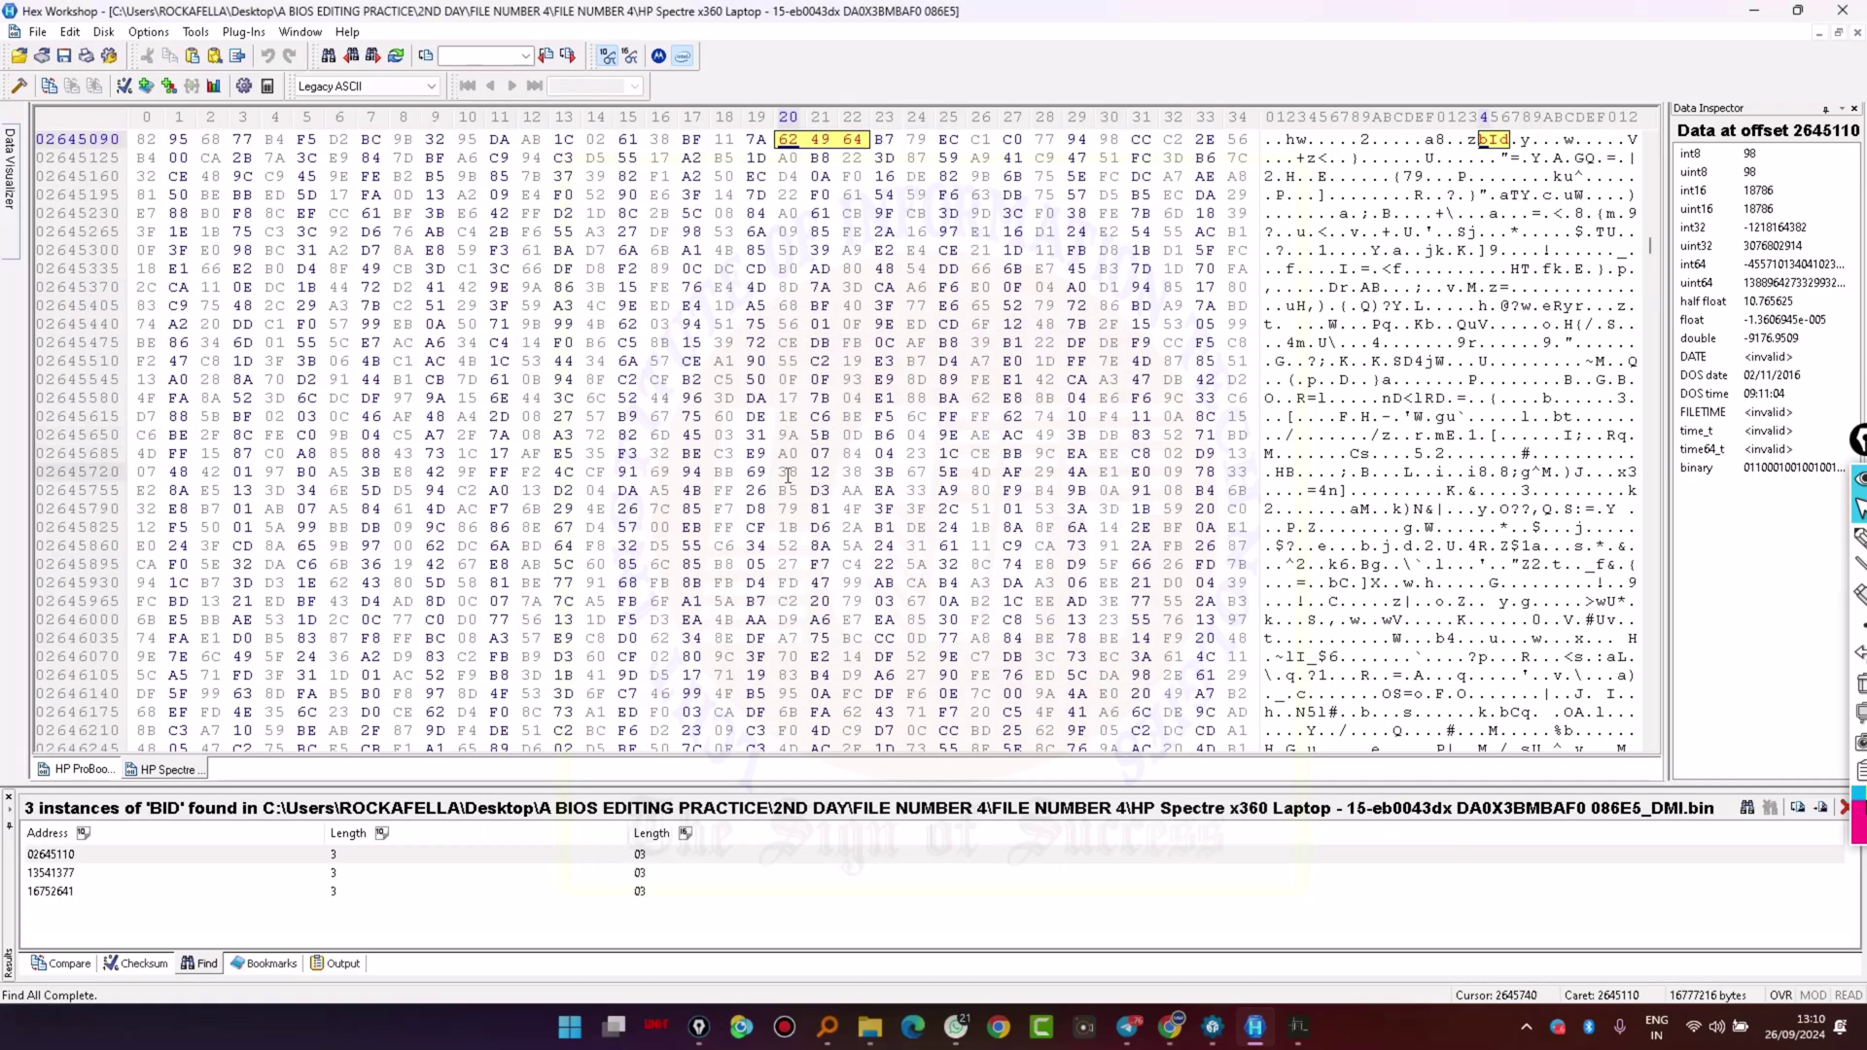
click(72, 893)
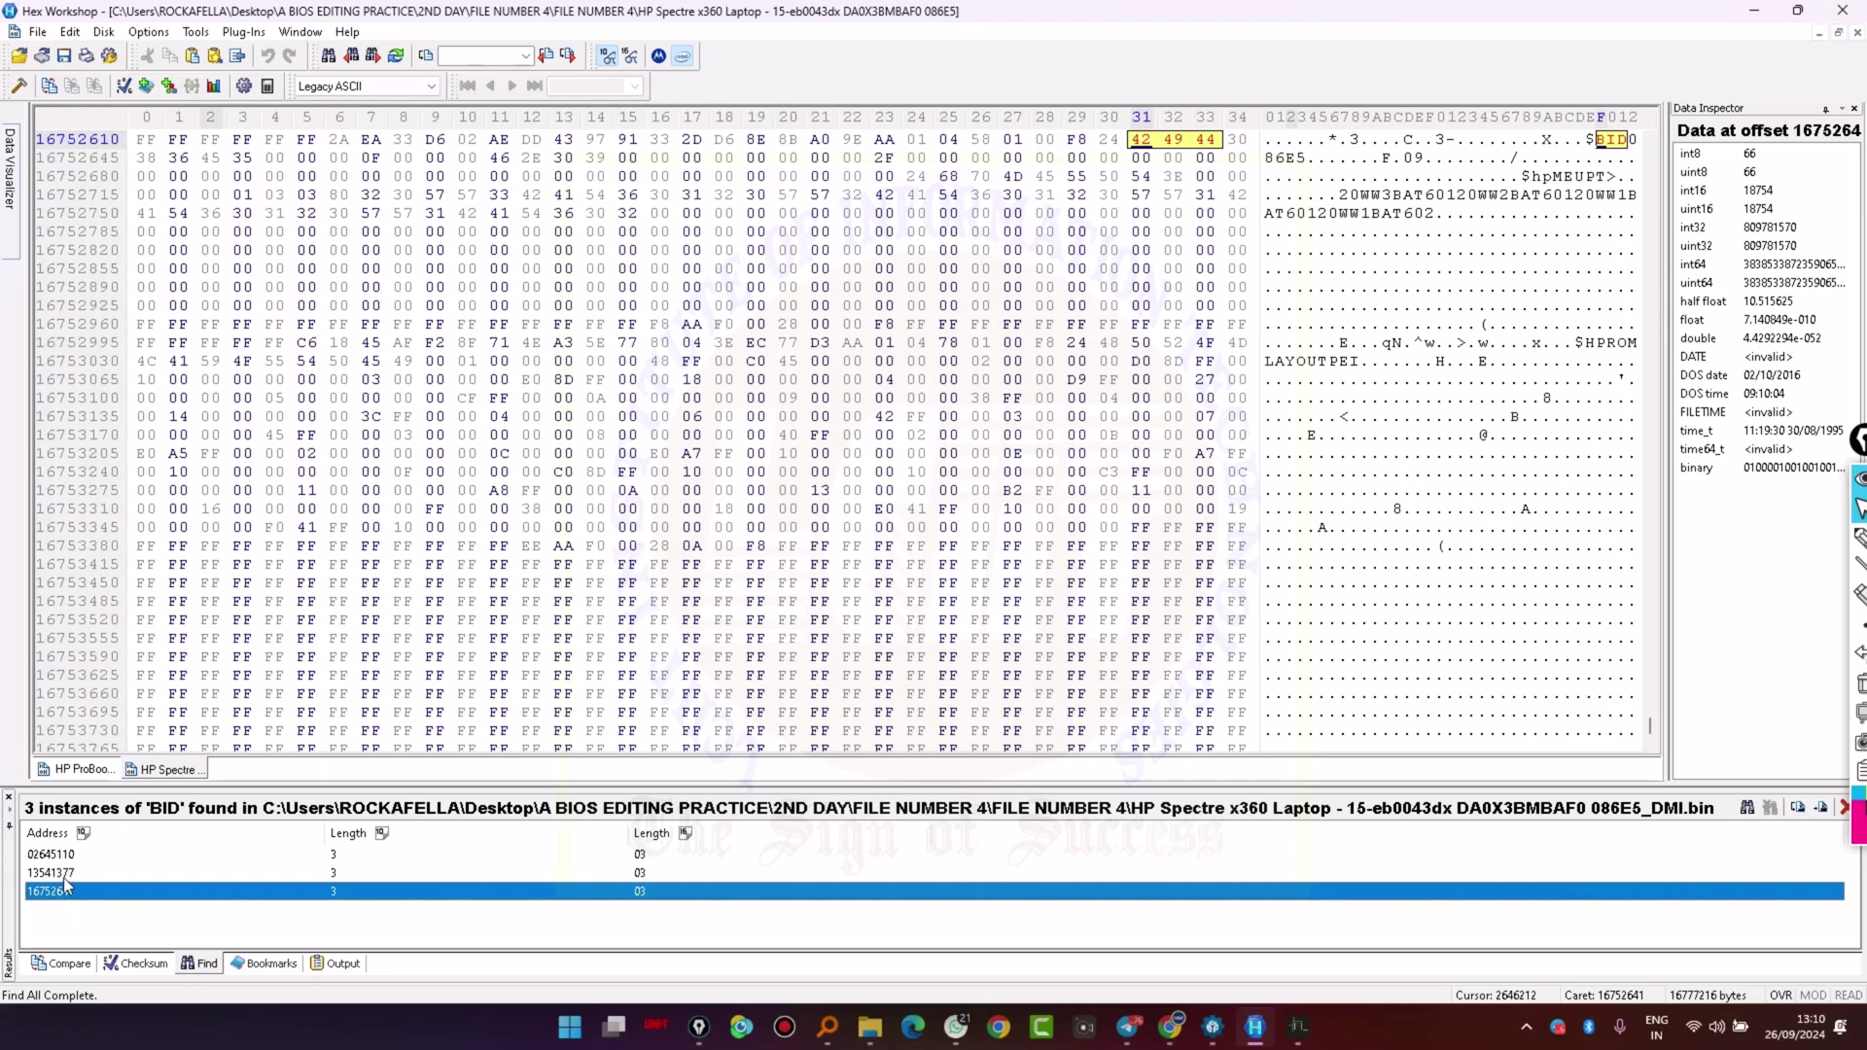
click(1756, 14)
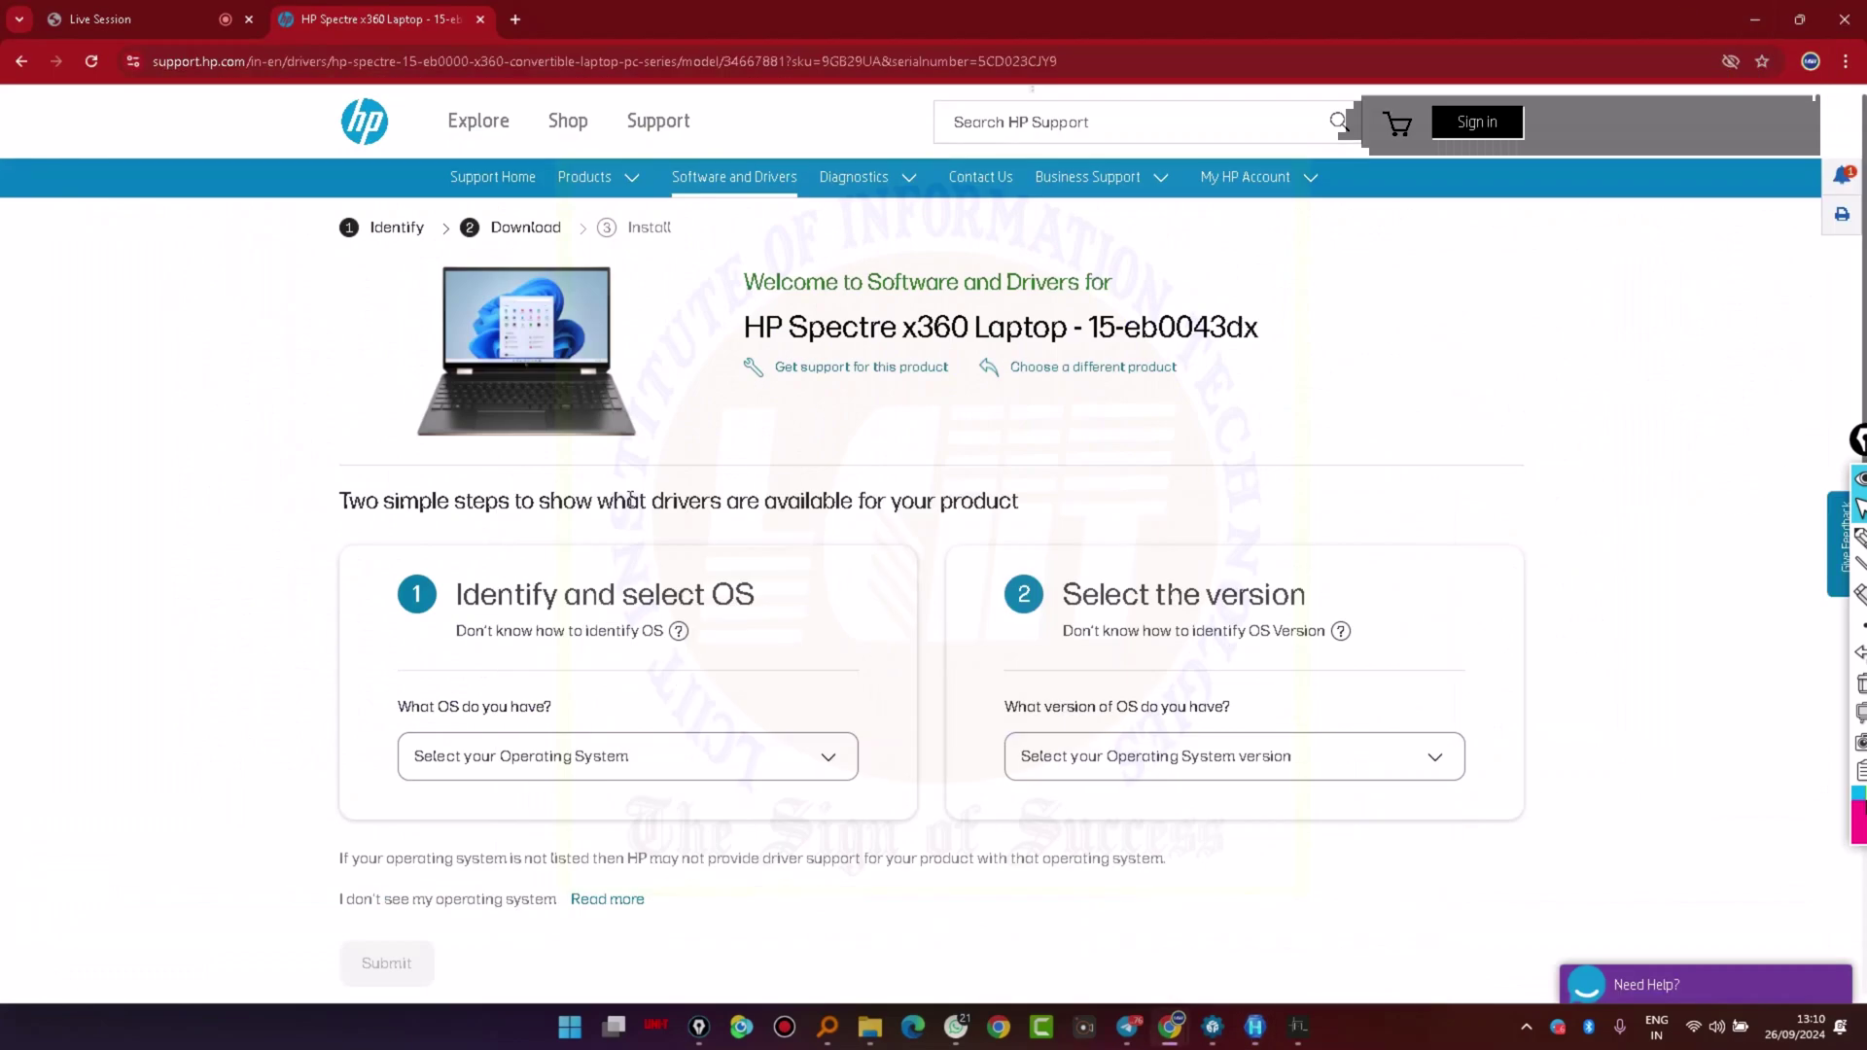
Select Windows 10 version 1909 (64-bit) as the operating system and submit it to list the laptop's drivers
click(830, 776)
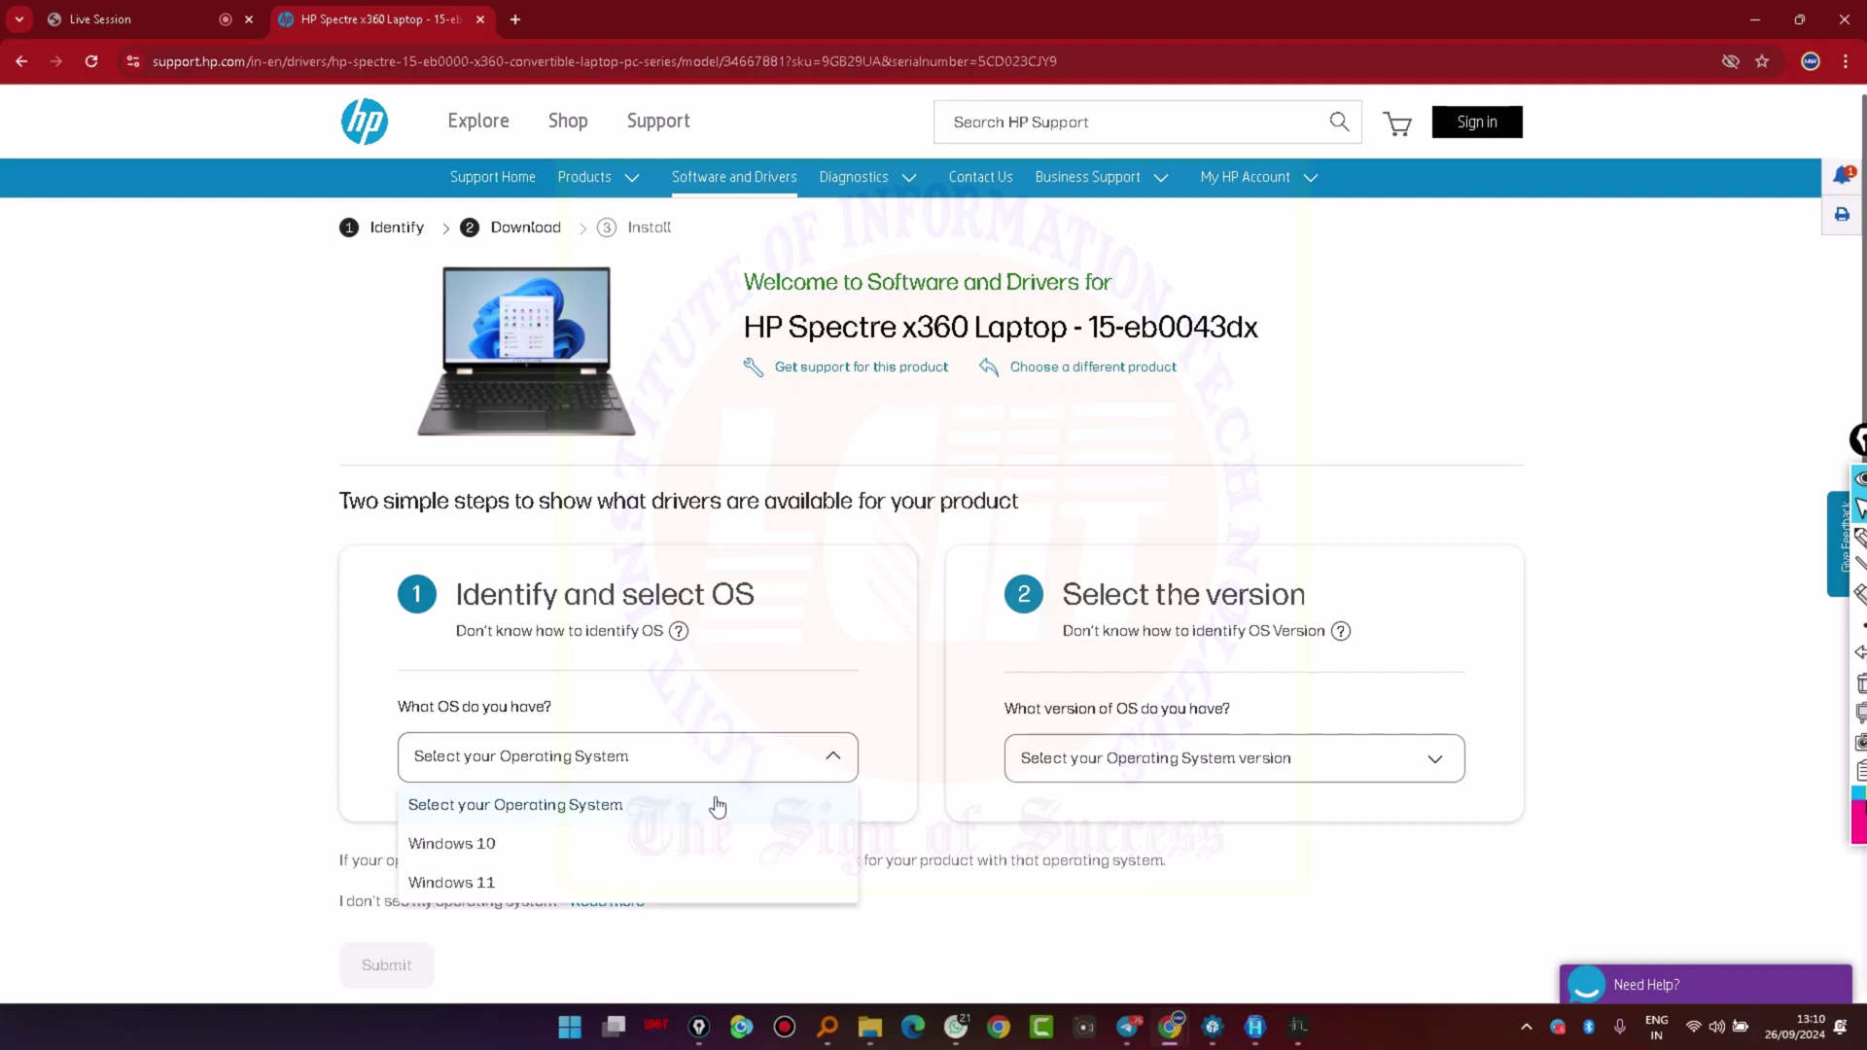
click(584, 848)
click(1111, 761)
click(1094, 842)
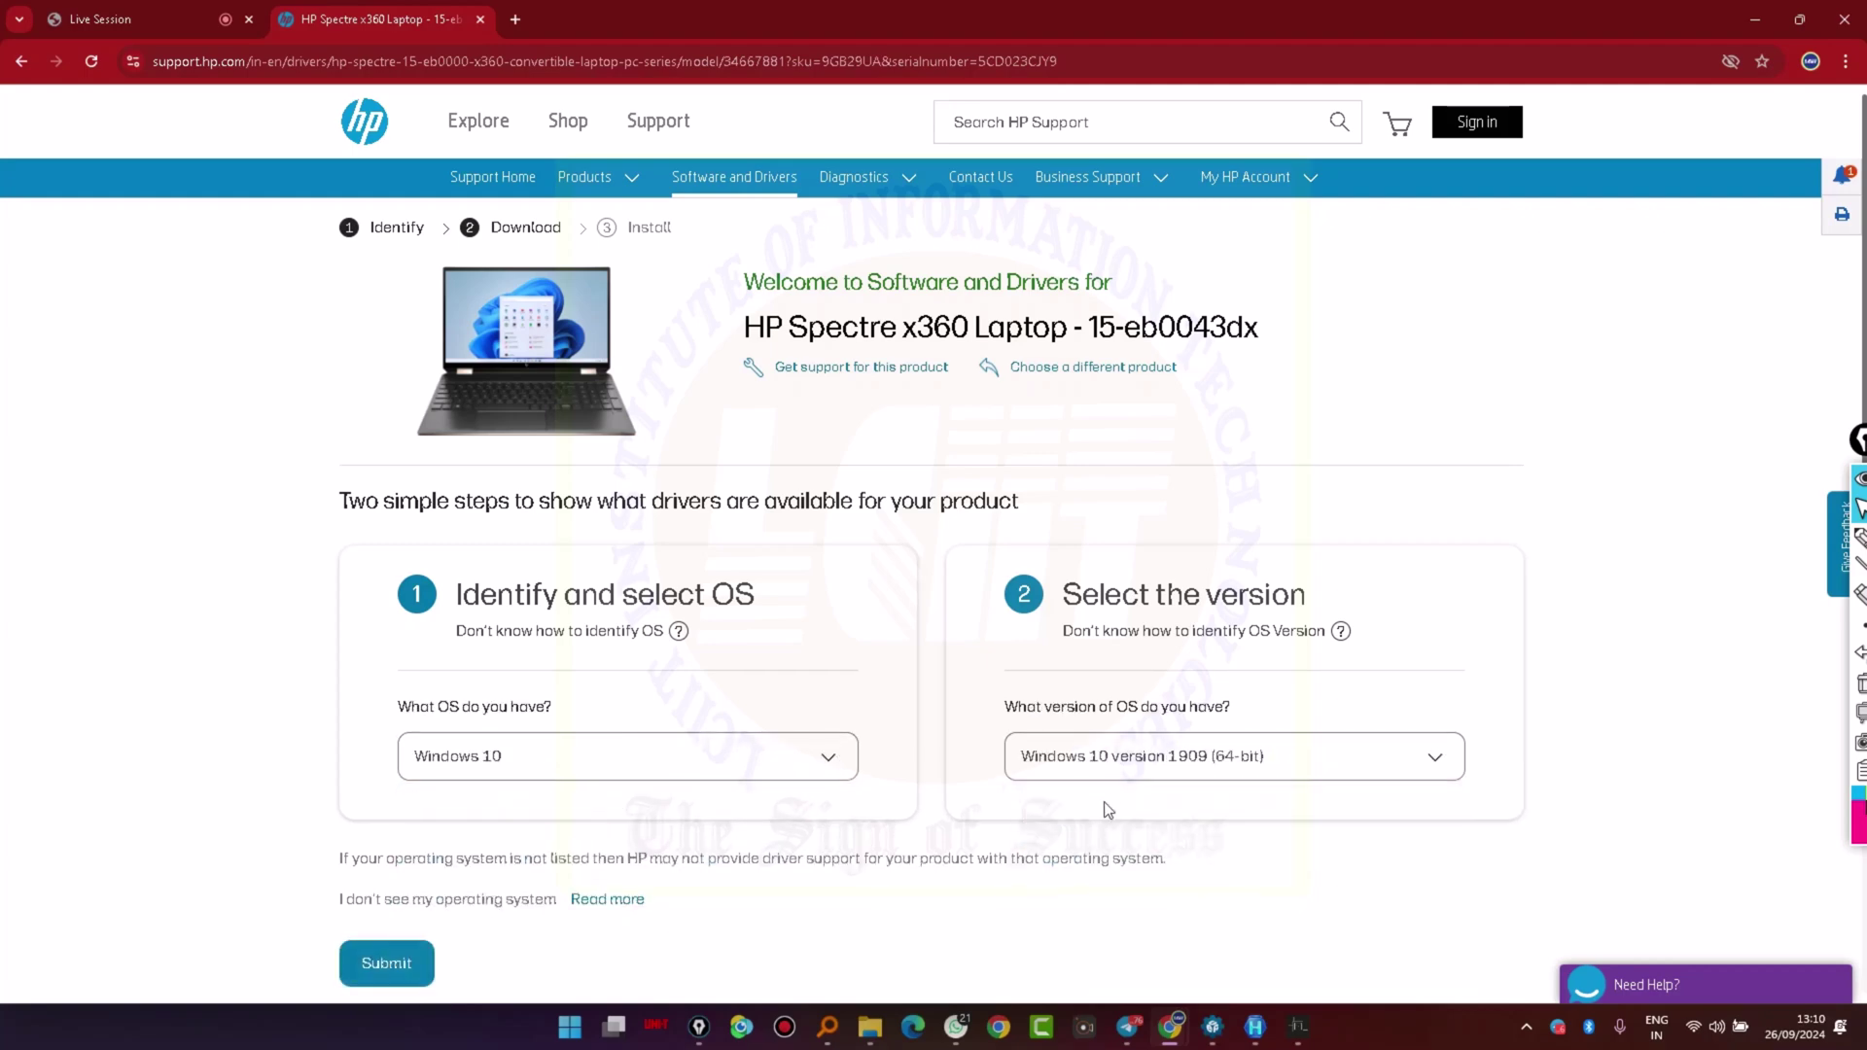
scroll(482, 622, down, 5)
click(394, 501)
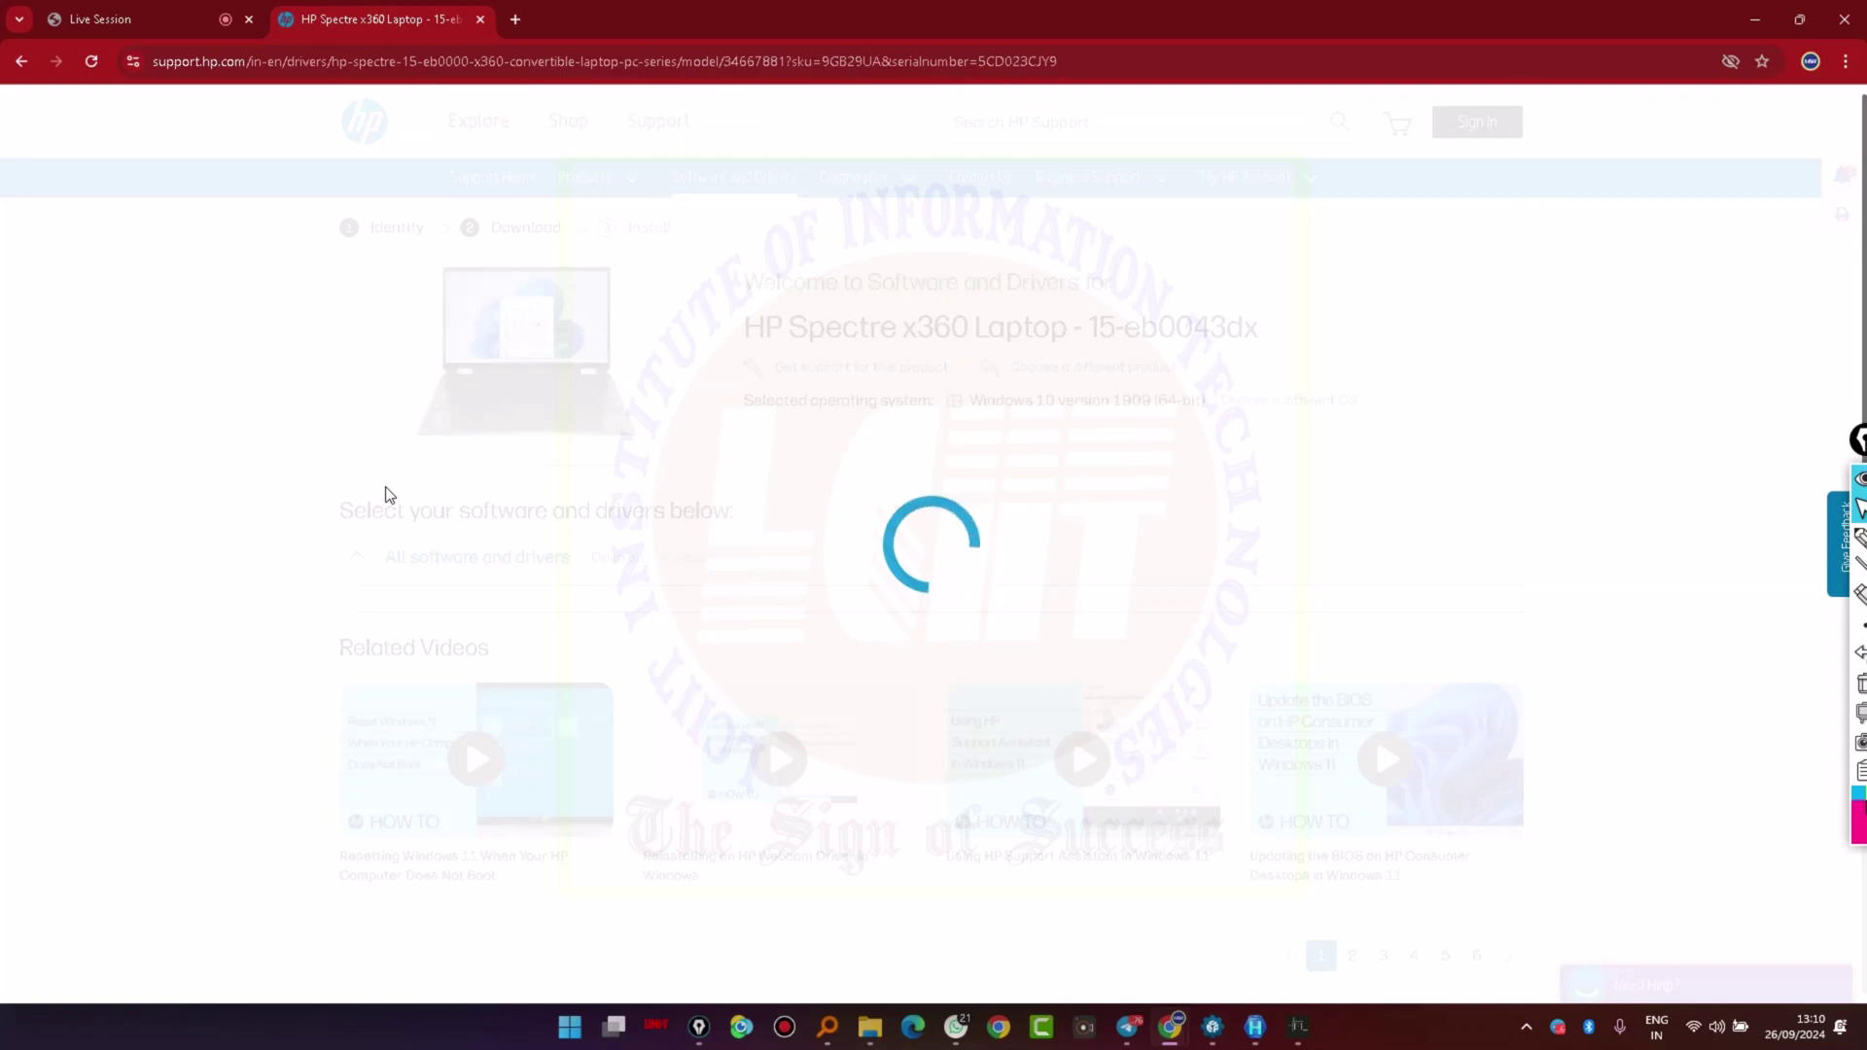
Expand the BIOS category, the HP Notebook System BIOS Update details and the list of its previous versions
scroll(389, 545, down, 5)
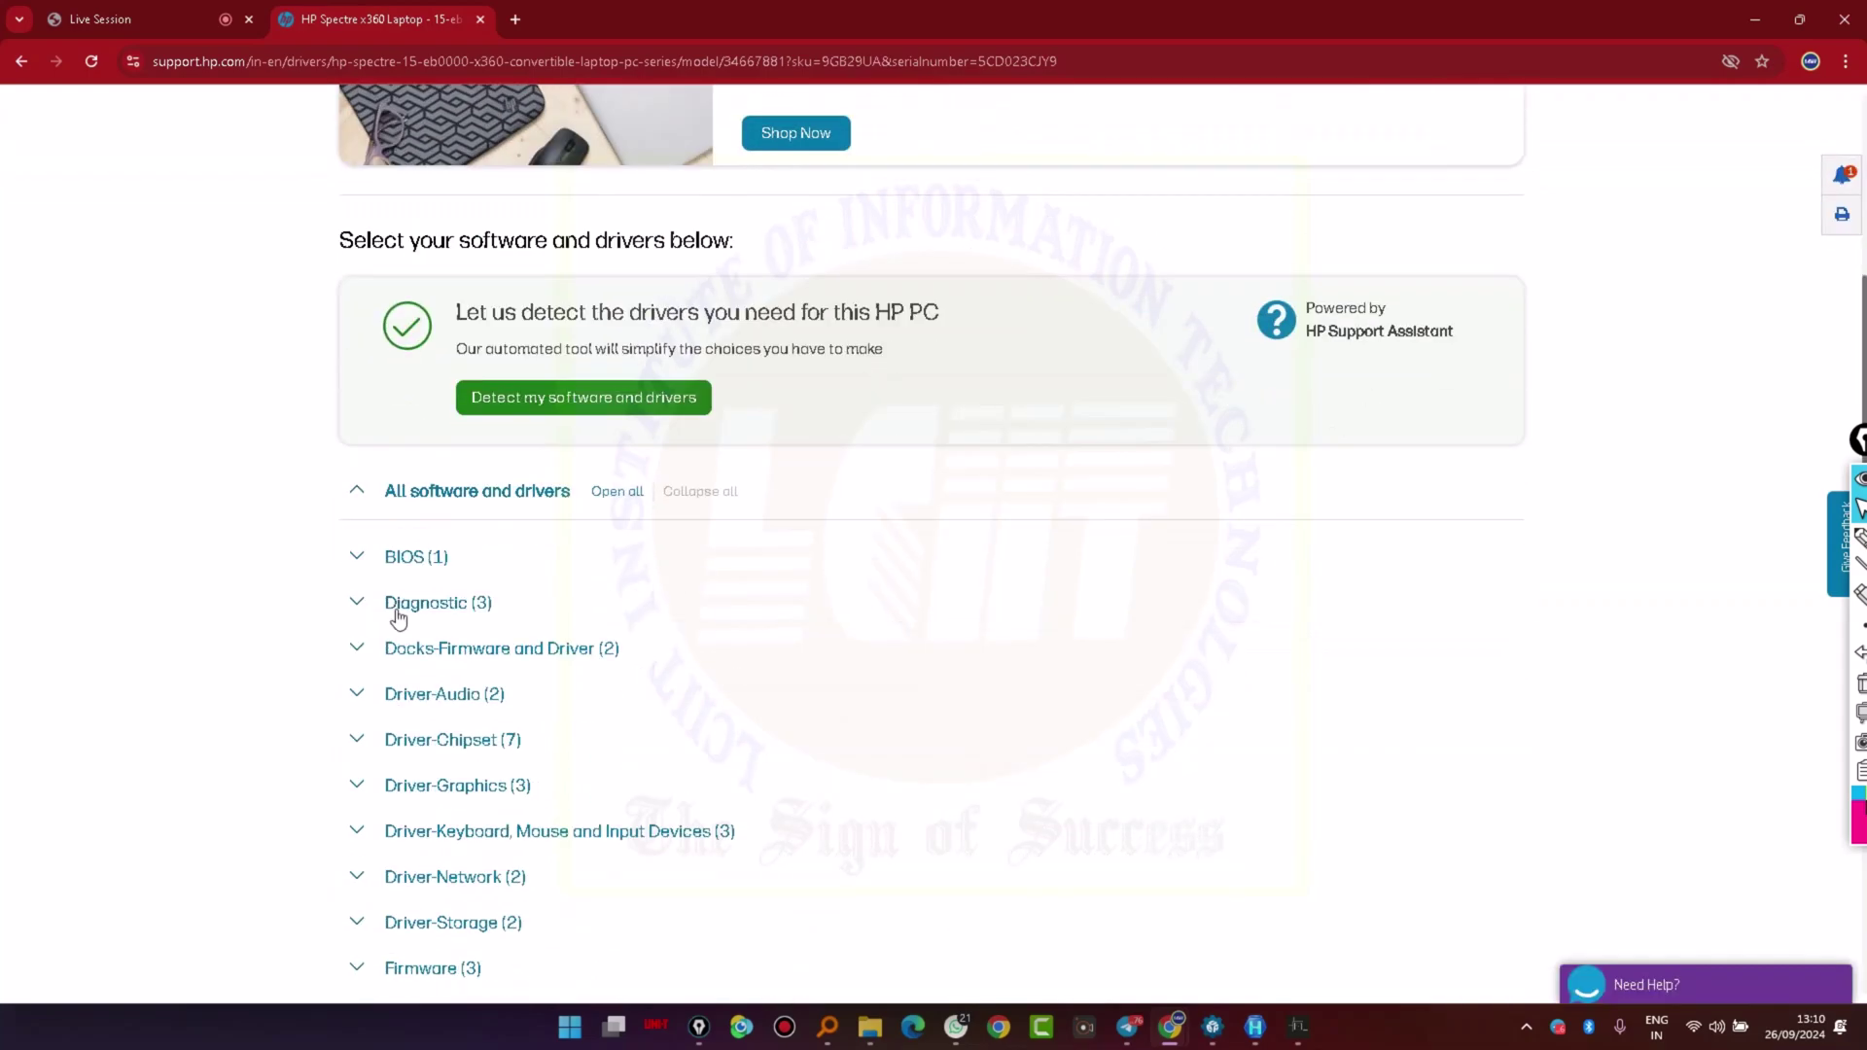
click(358, 560)
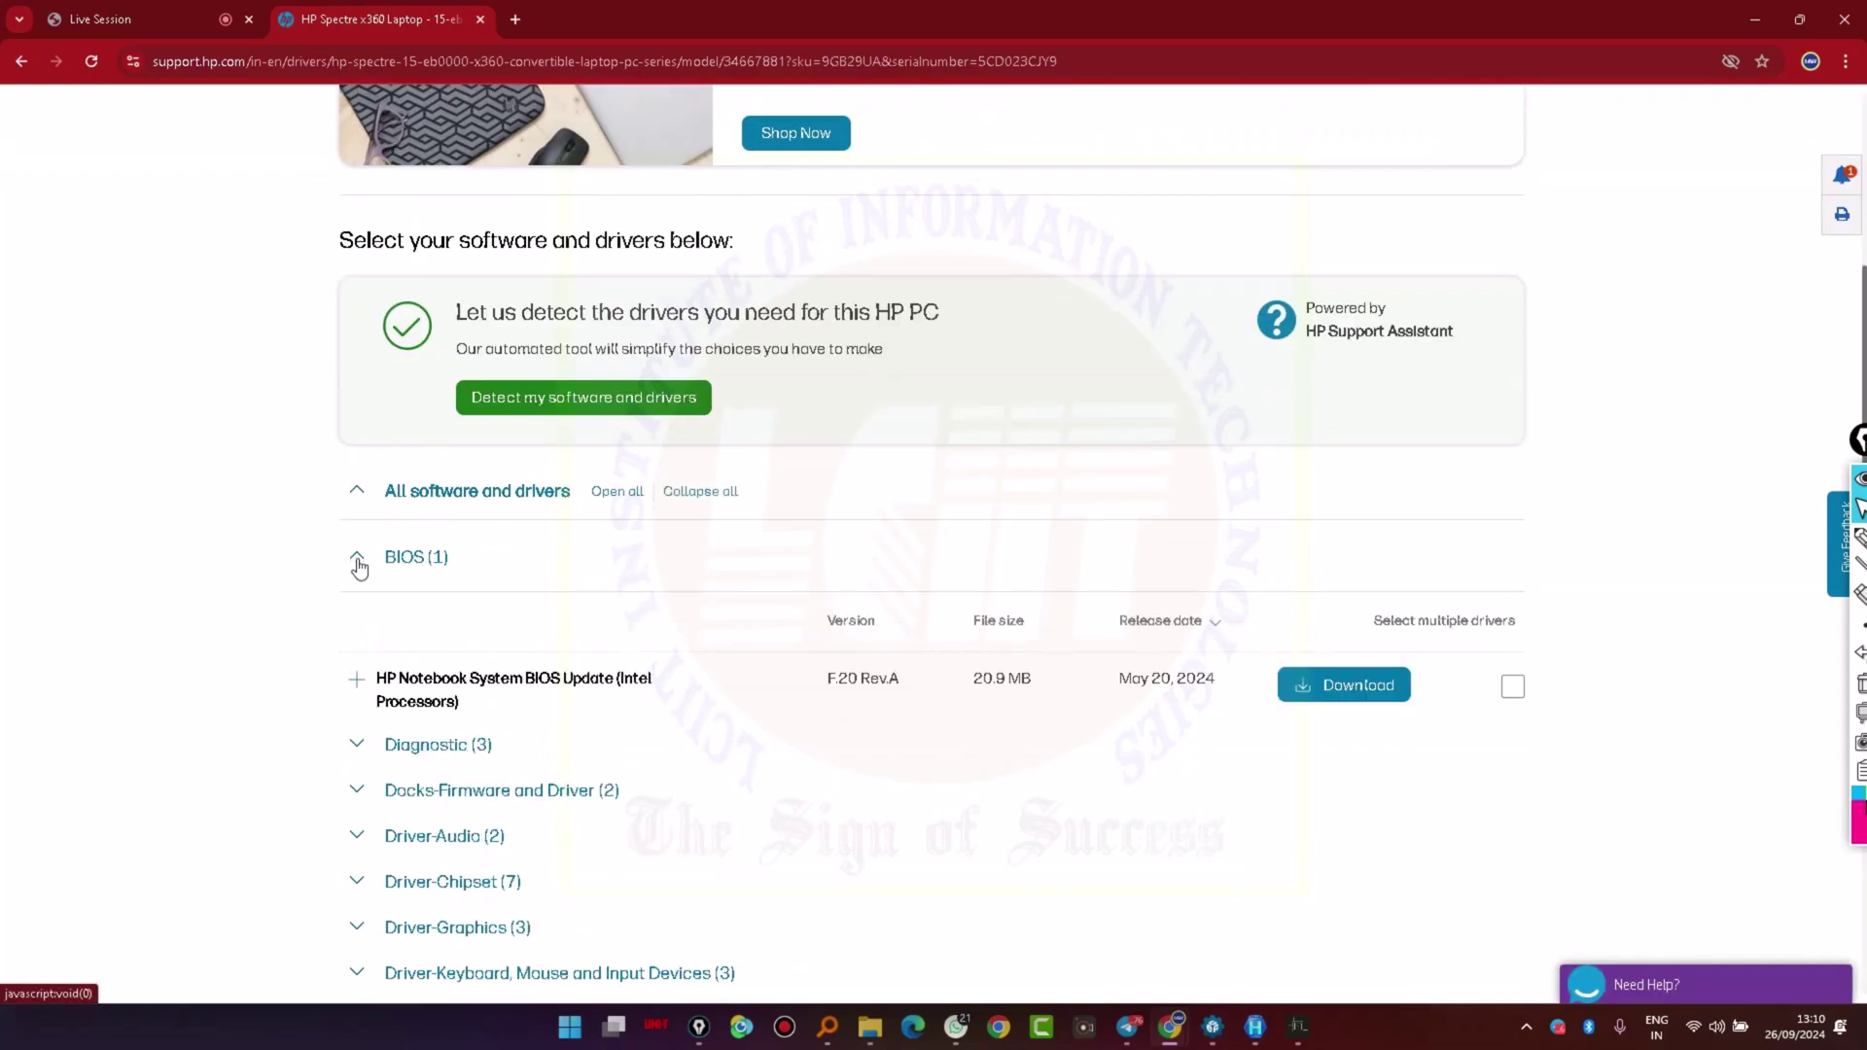
click(362, 679)
scroll(419, 601, down, 6)
click(390, 581)
scroll(393, 577, down, 3)
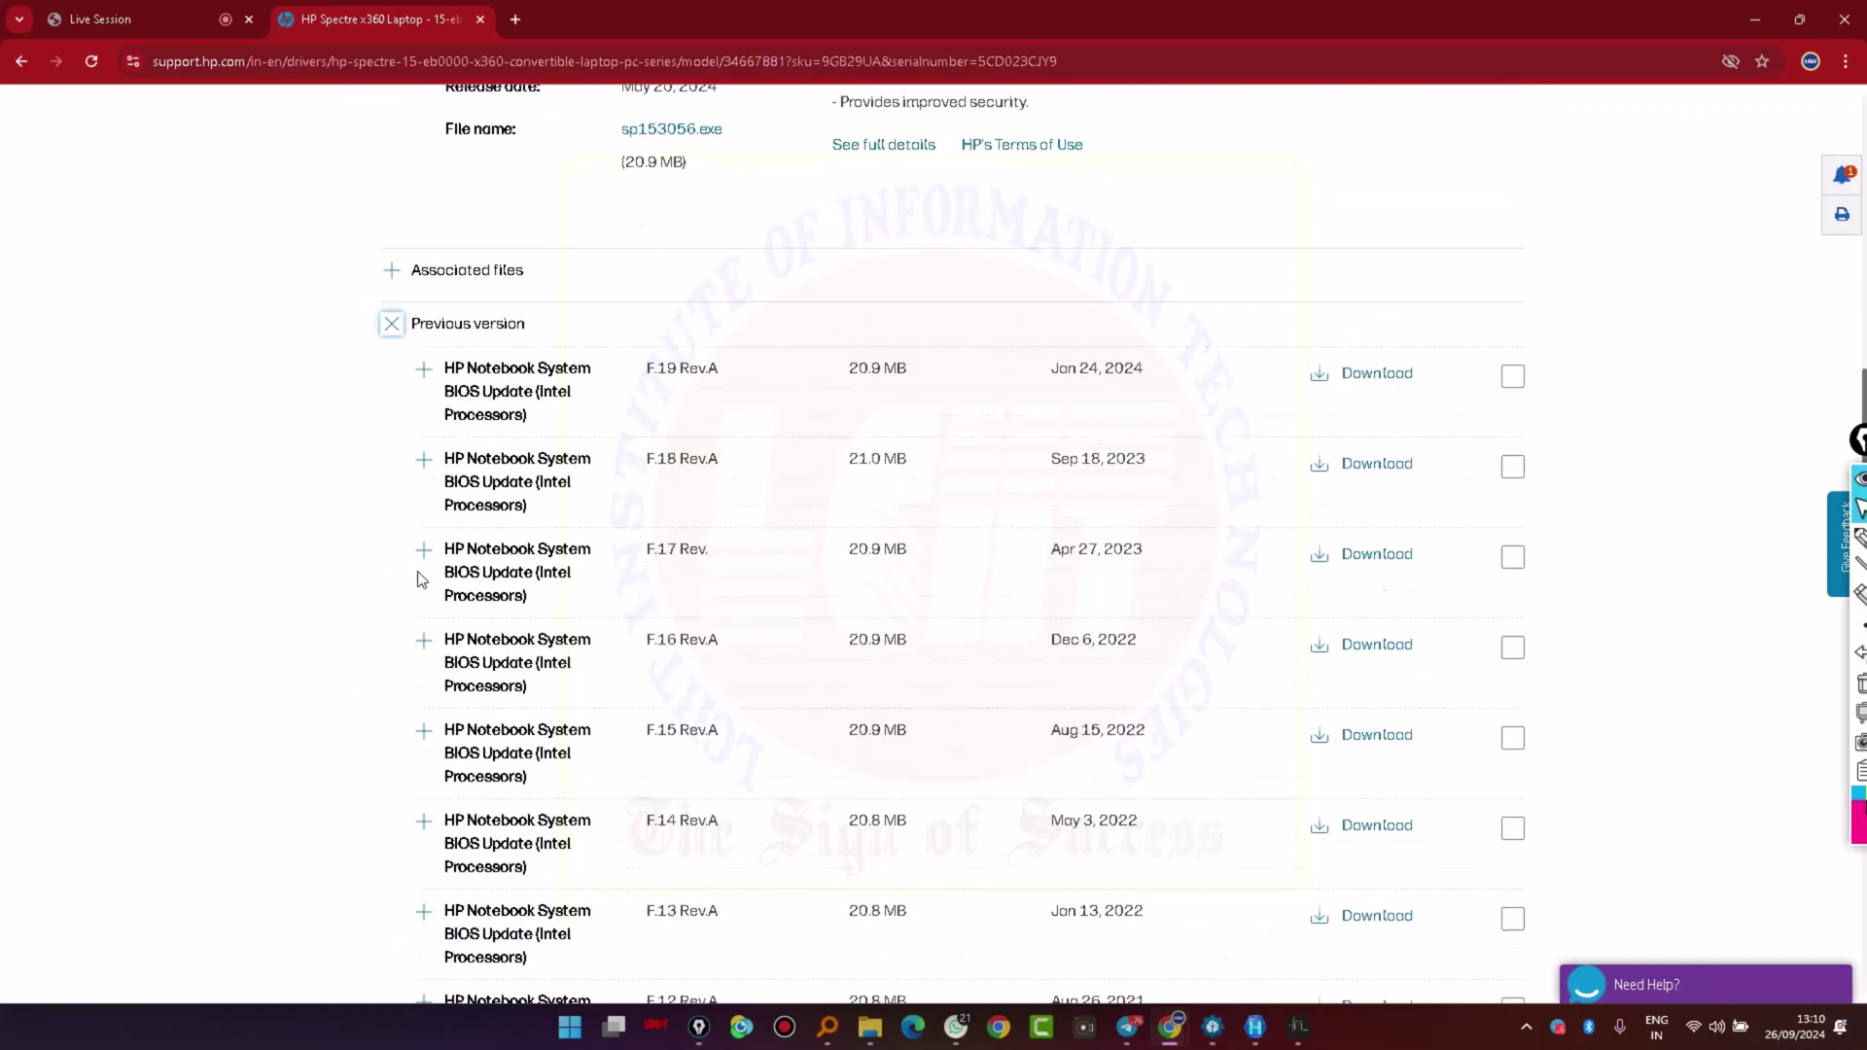
scroll(662, 675, down, 4)
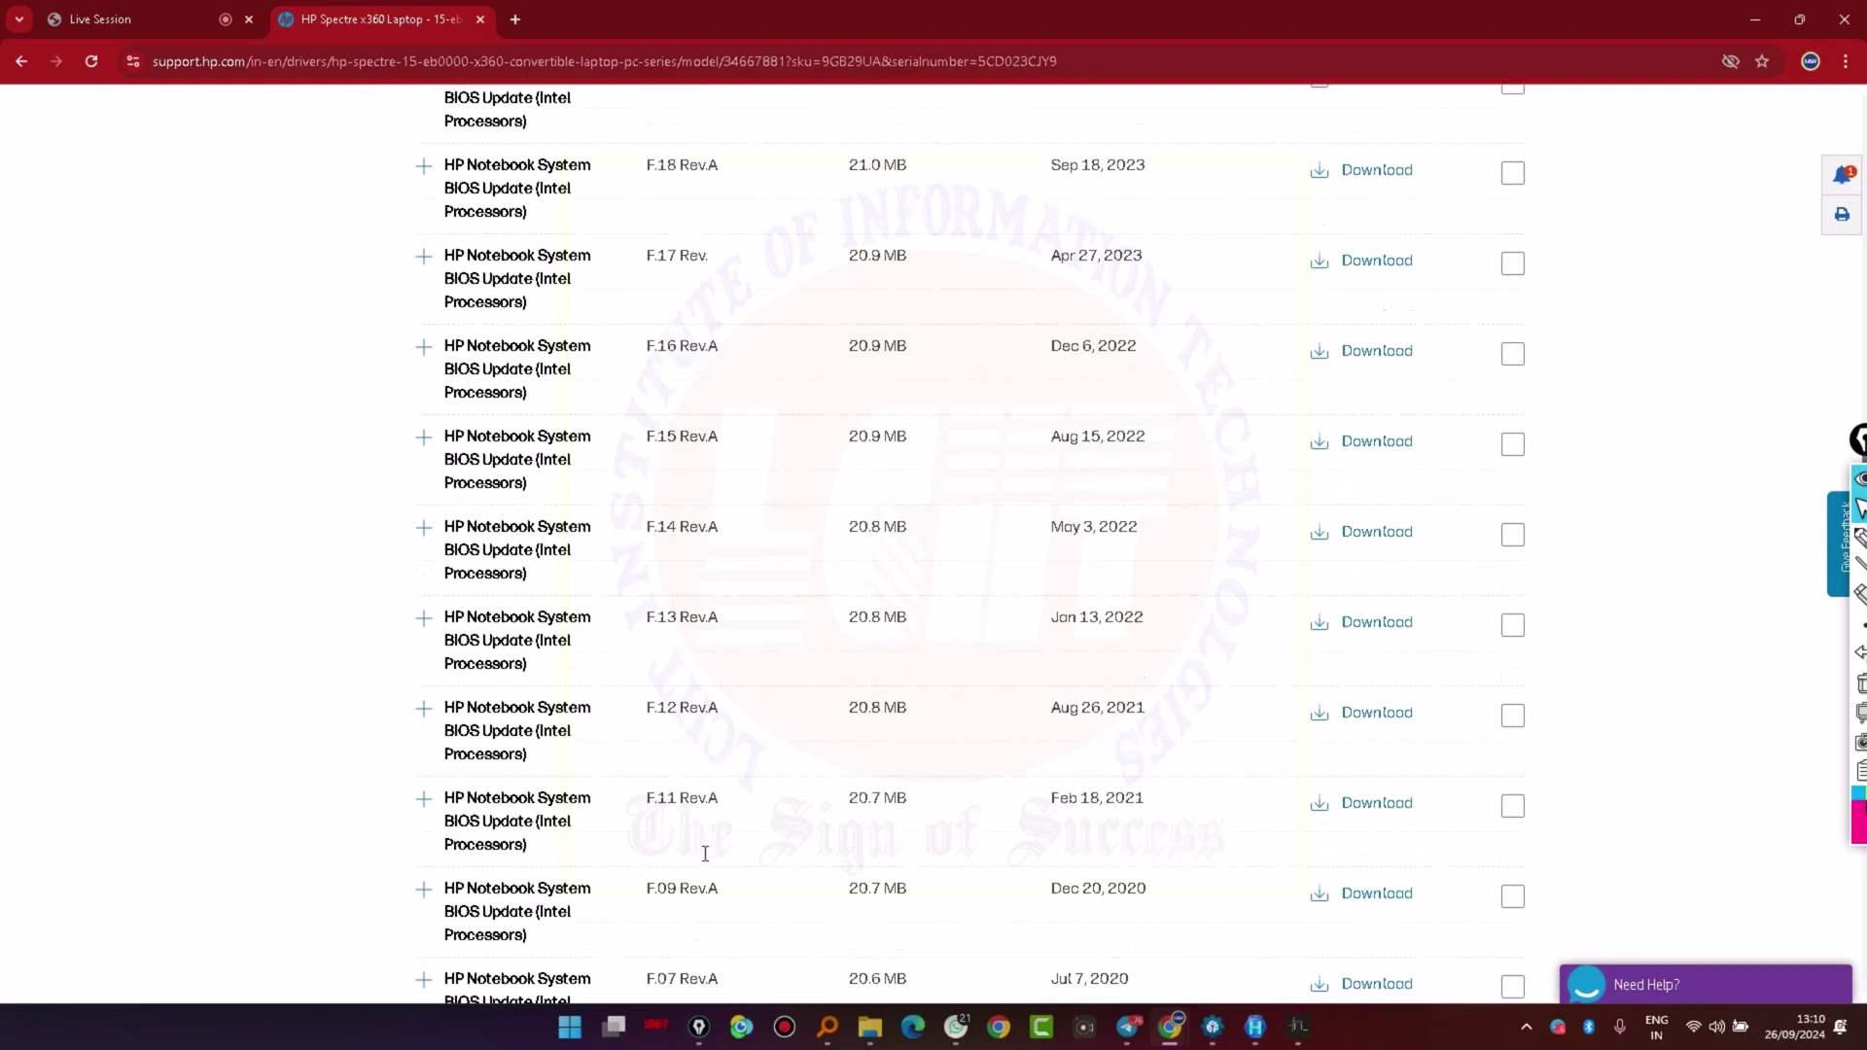
Download the earlier BIOS update sp111748.exe, saving it inside the desktop's A BIOS EDITING PRACTICE folder
click(1368, 759)
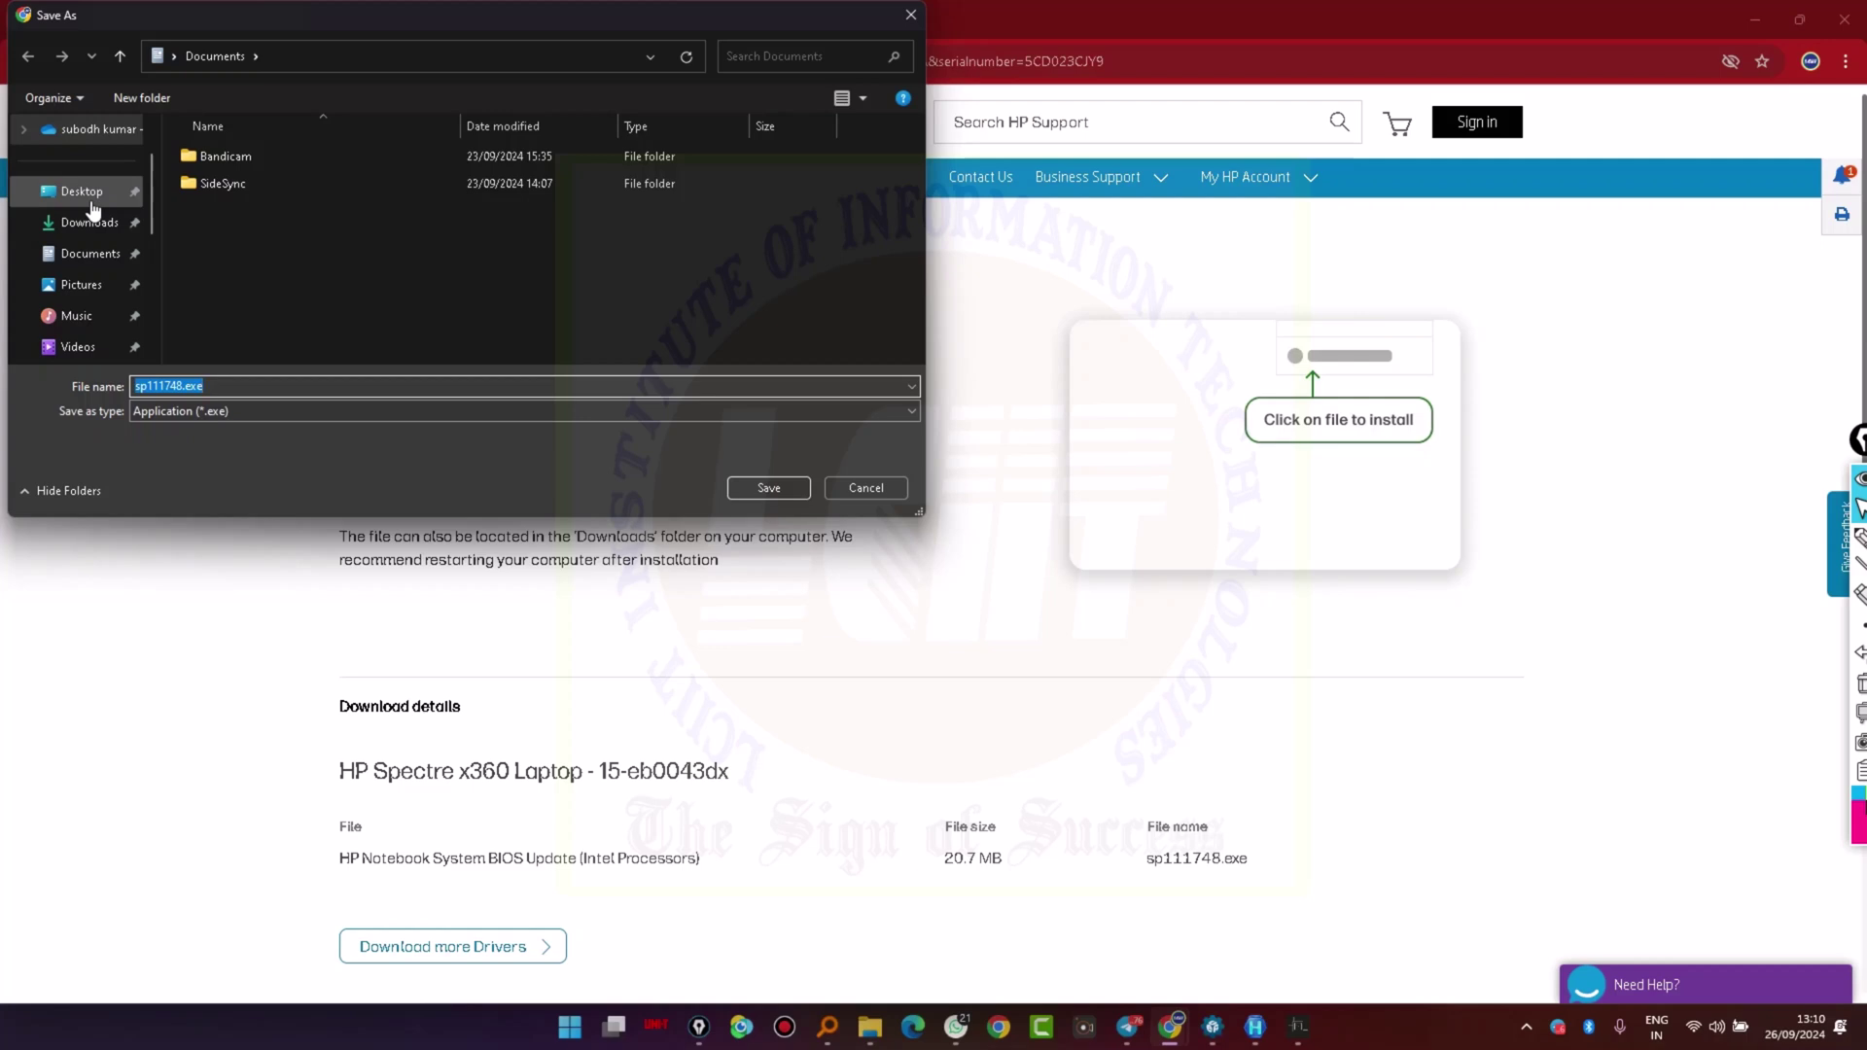
click(93, 203)
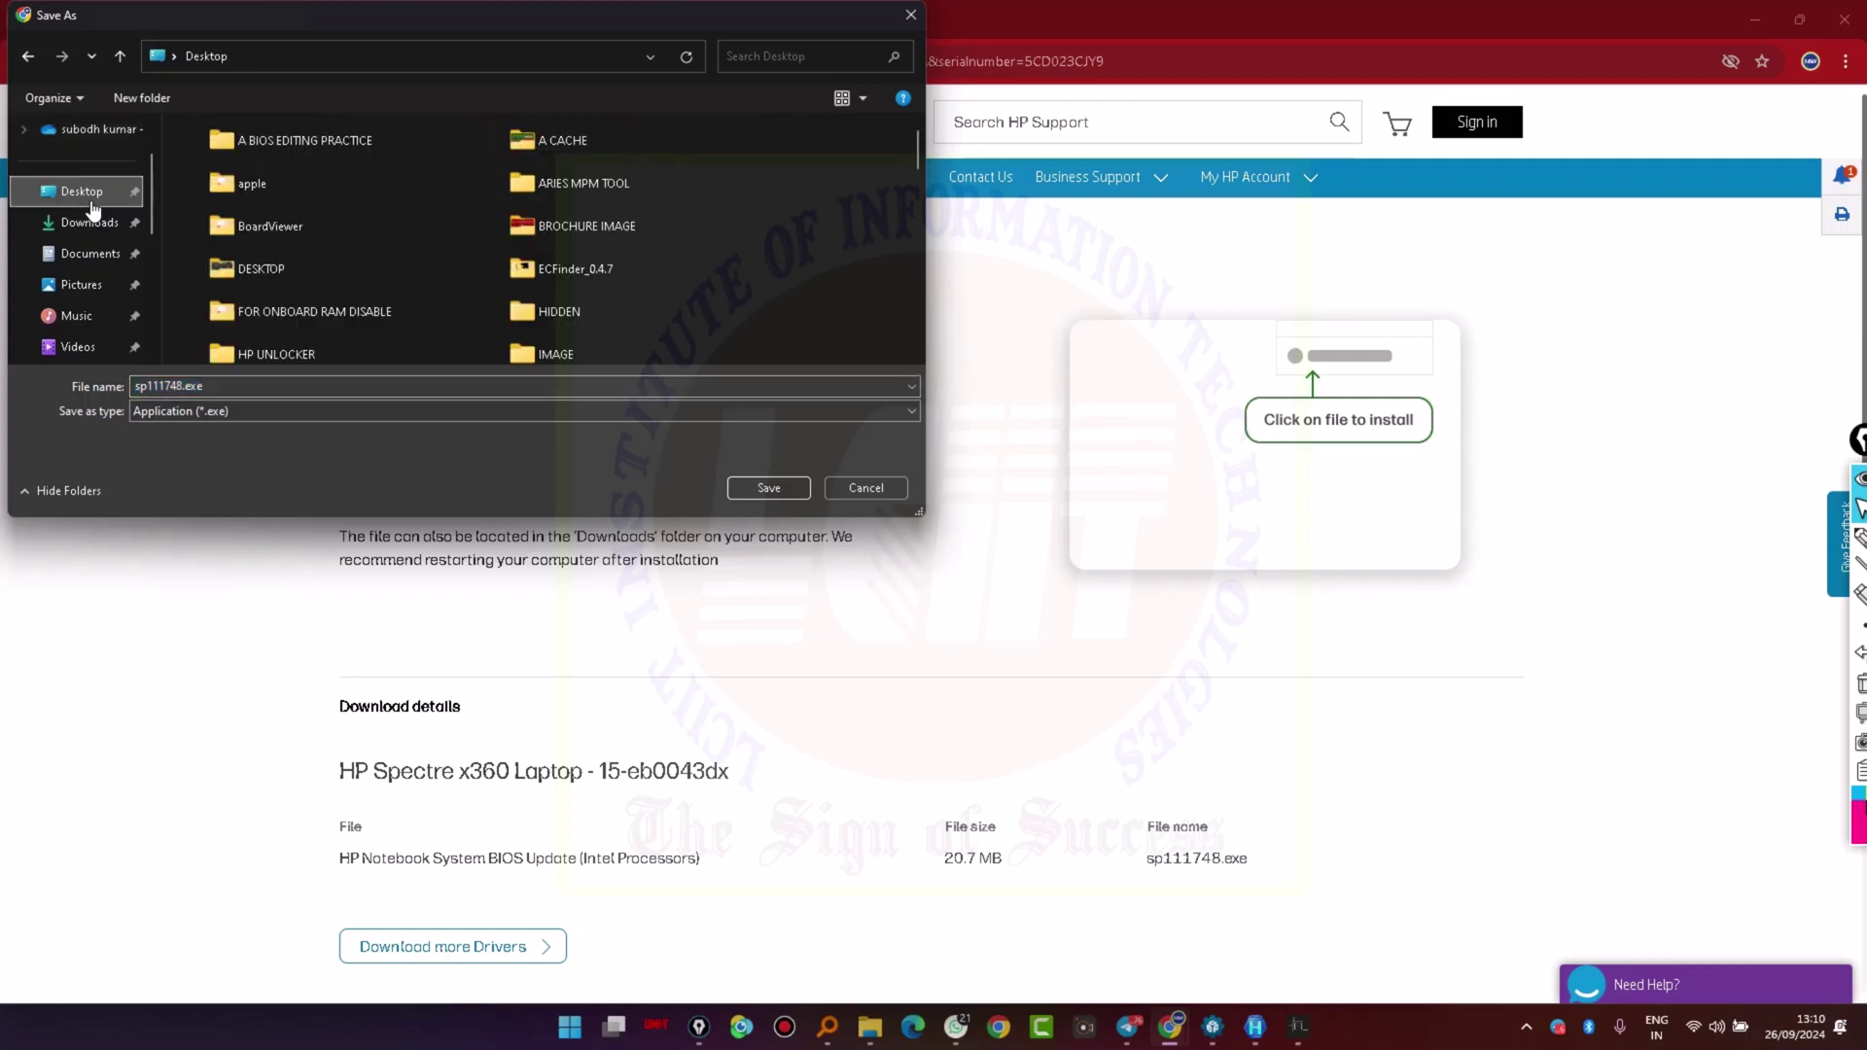
double_click(287, 144)
double_click(223, 163)
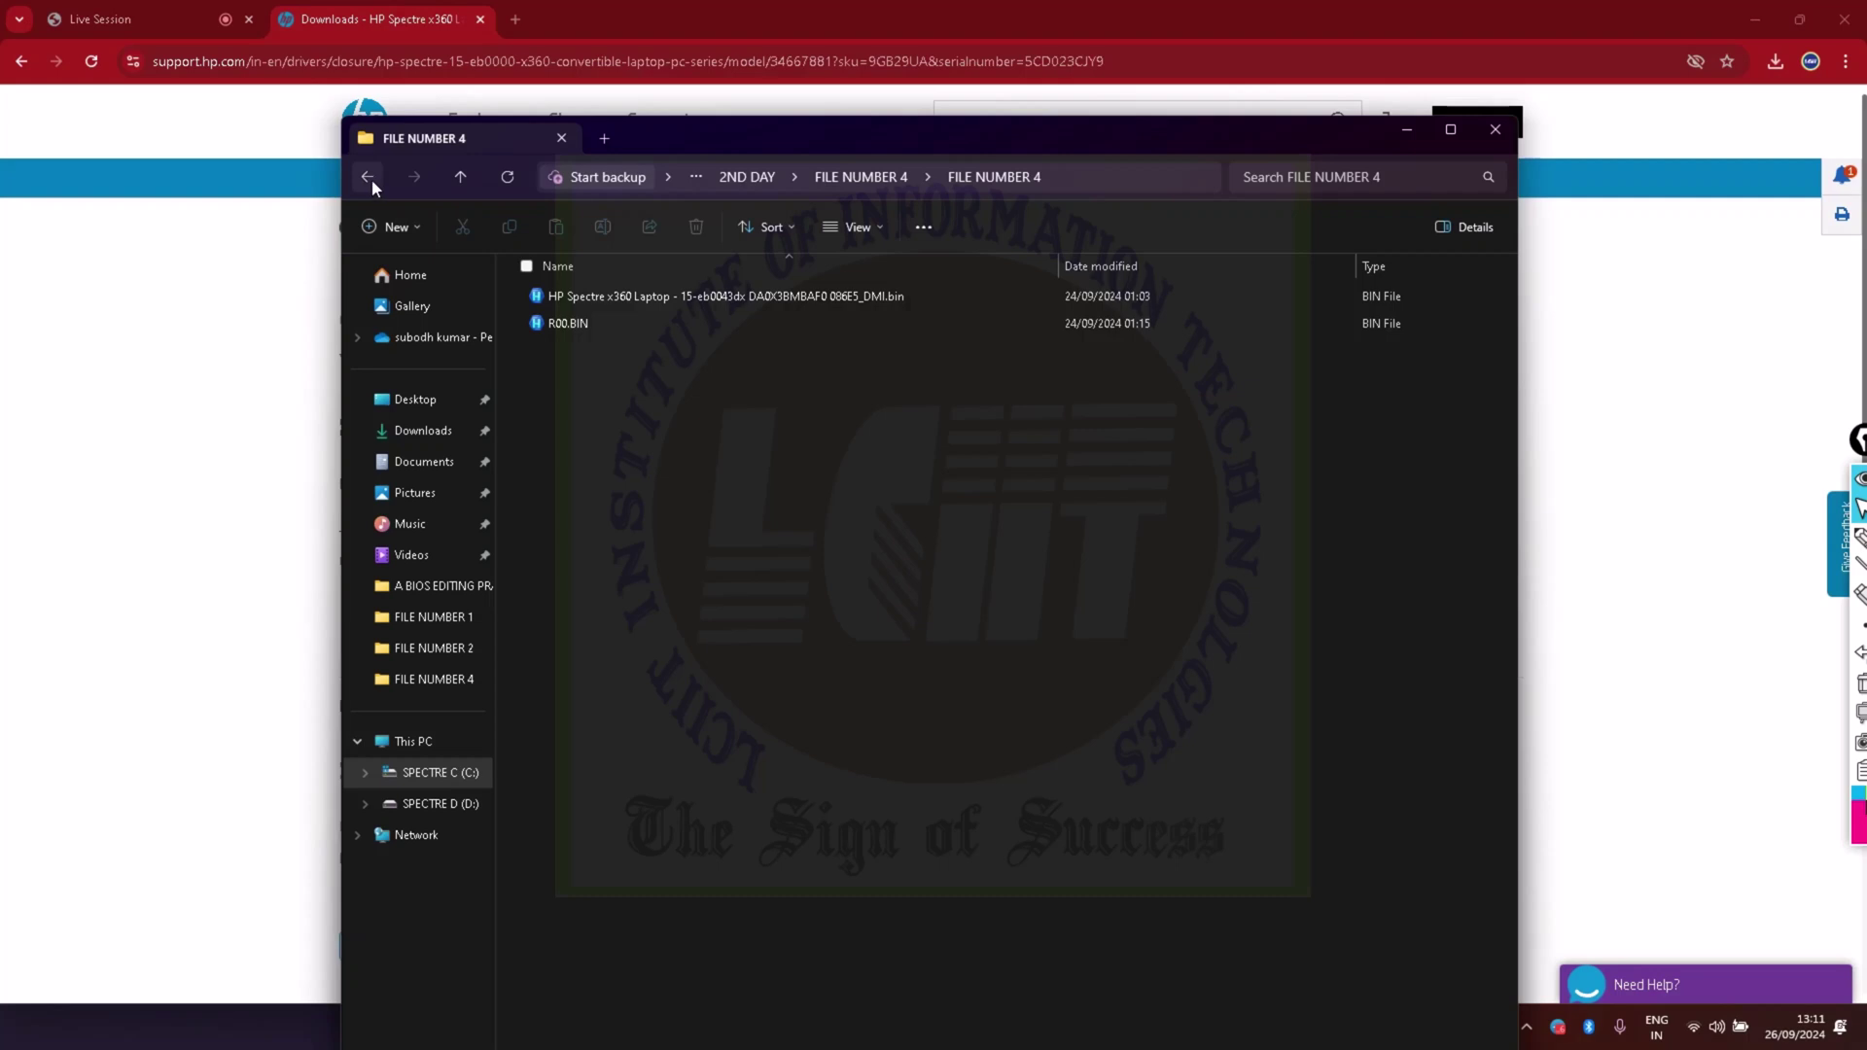
Move sp111748.exe from the 2ND DAY folder into the inner FILE NUMBER 4 folder
click(372, 179)
click(371, 179)
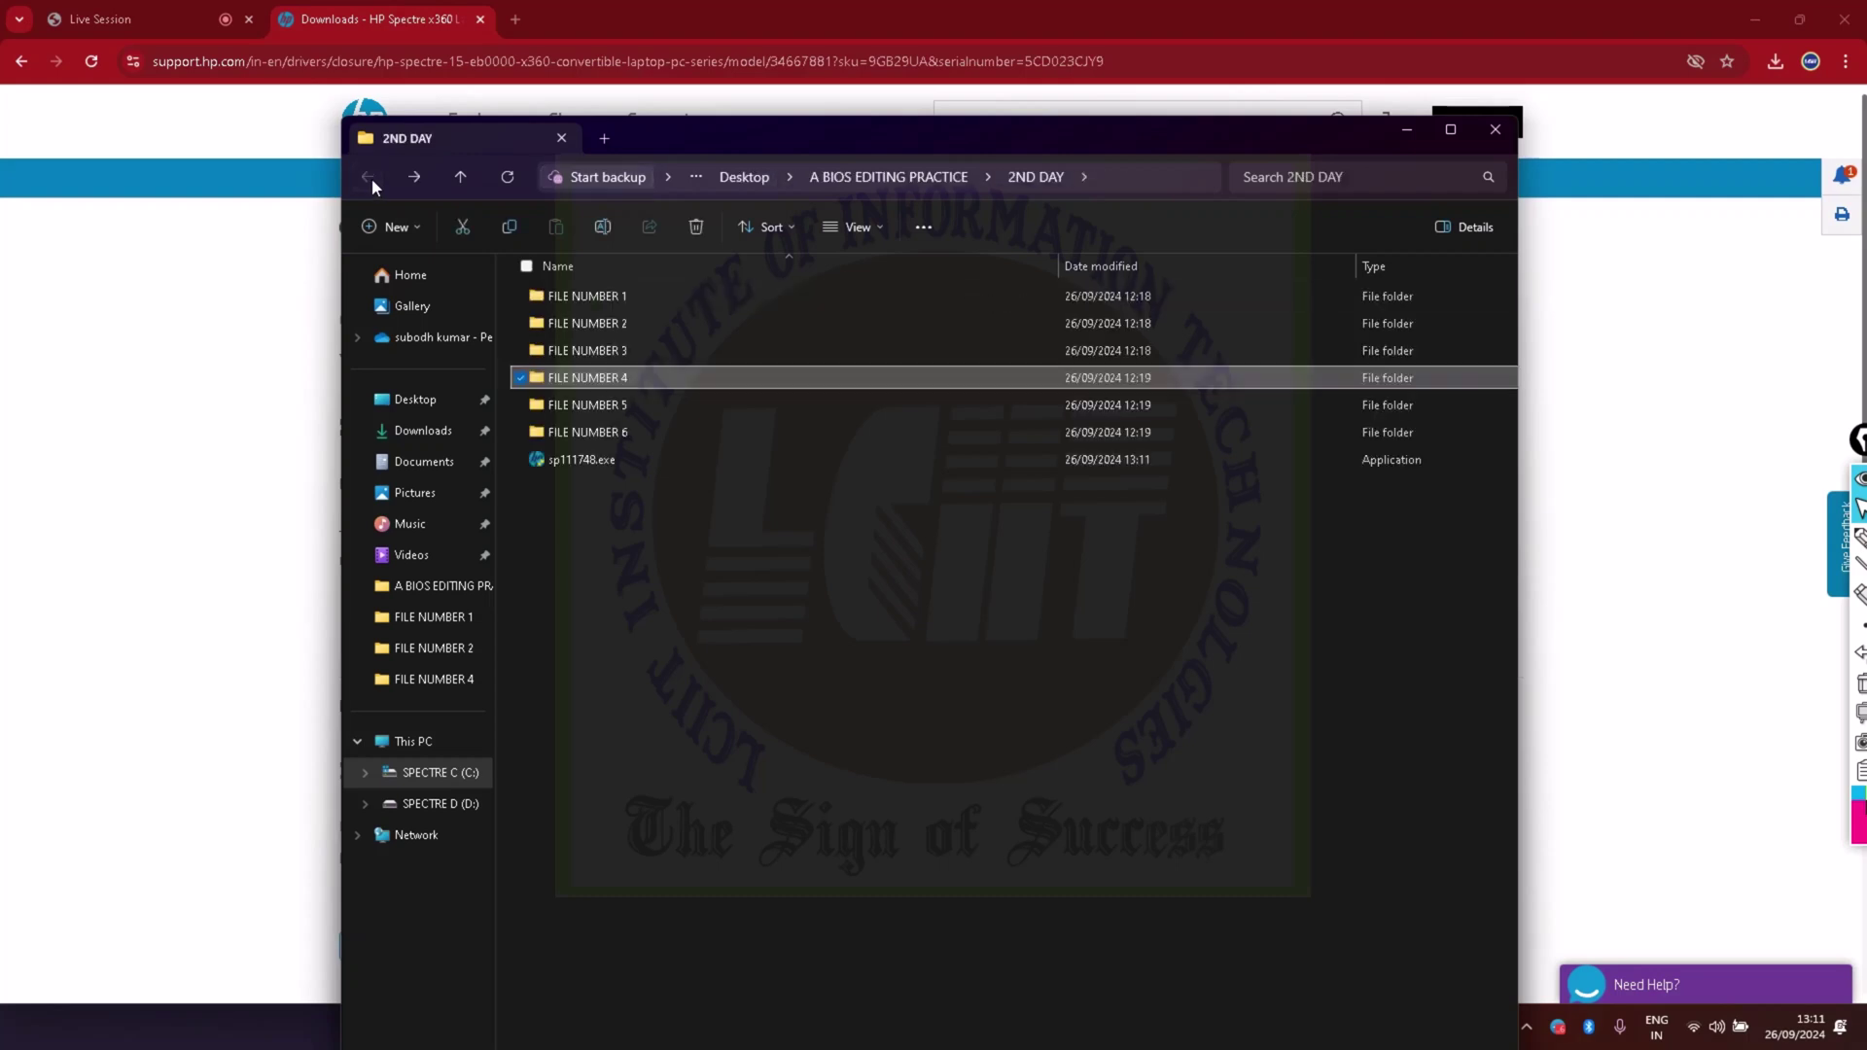
right_click(601, 459)
click(622, 476)
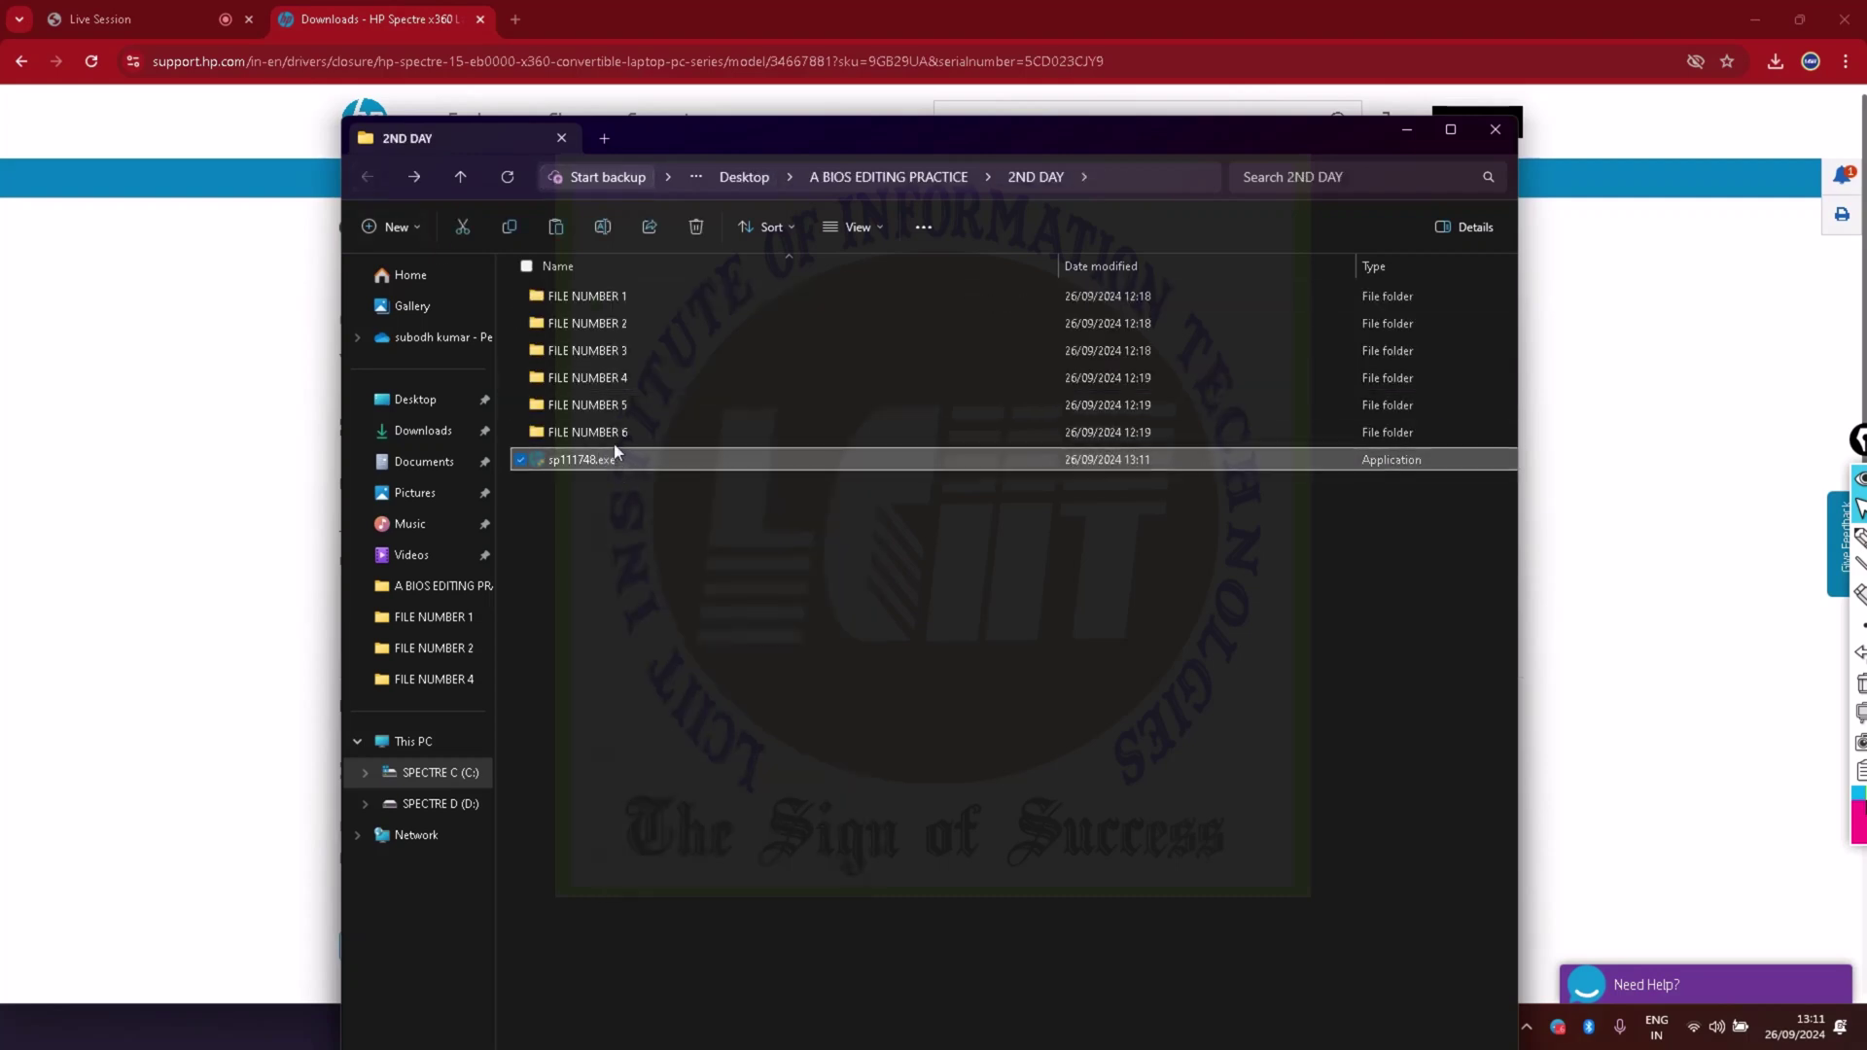
double_click(595, 380)
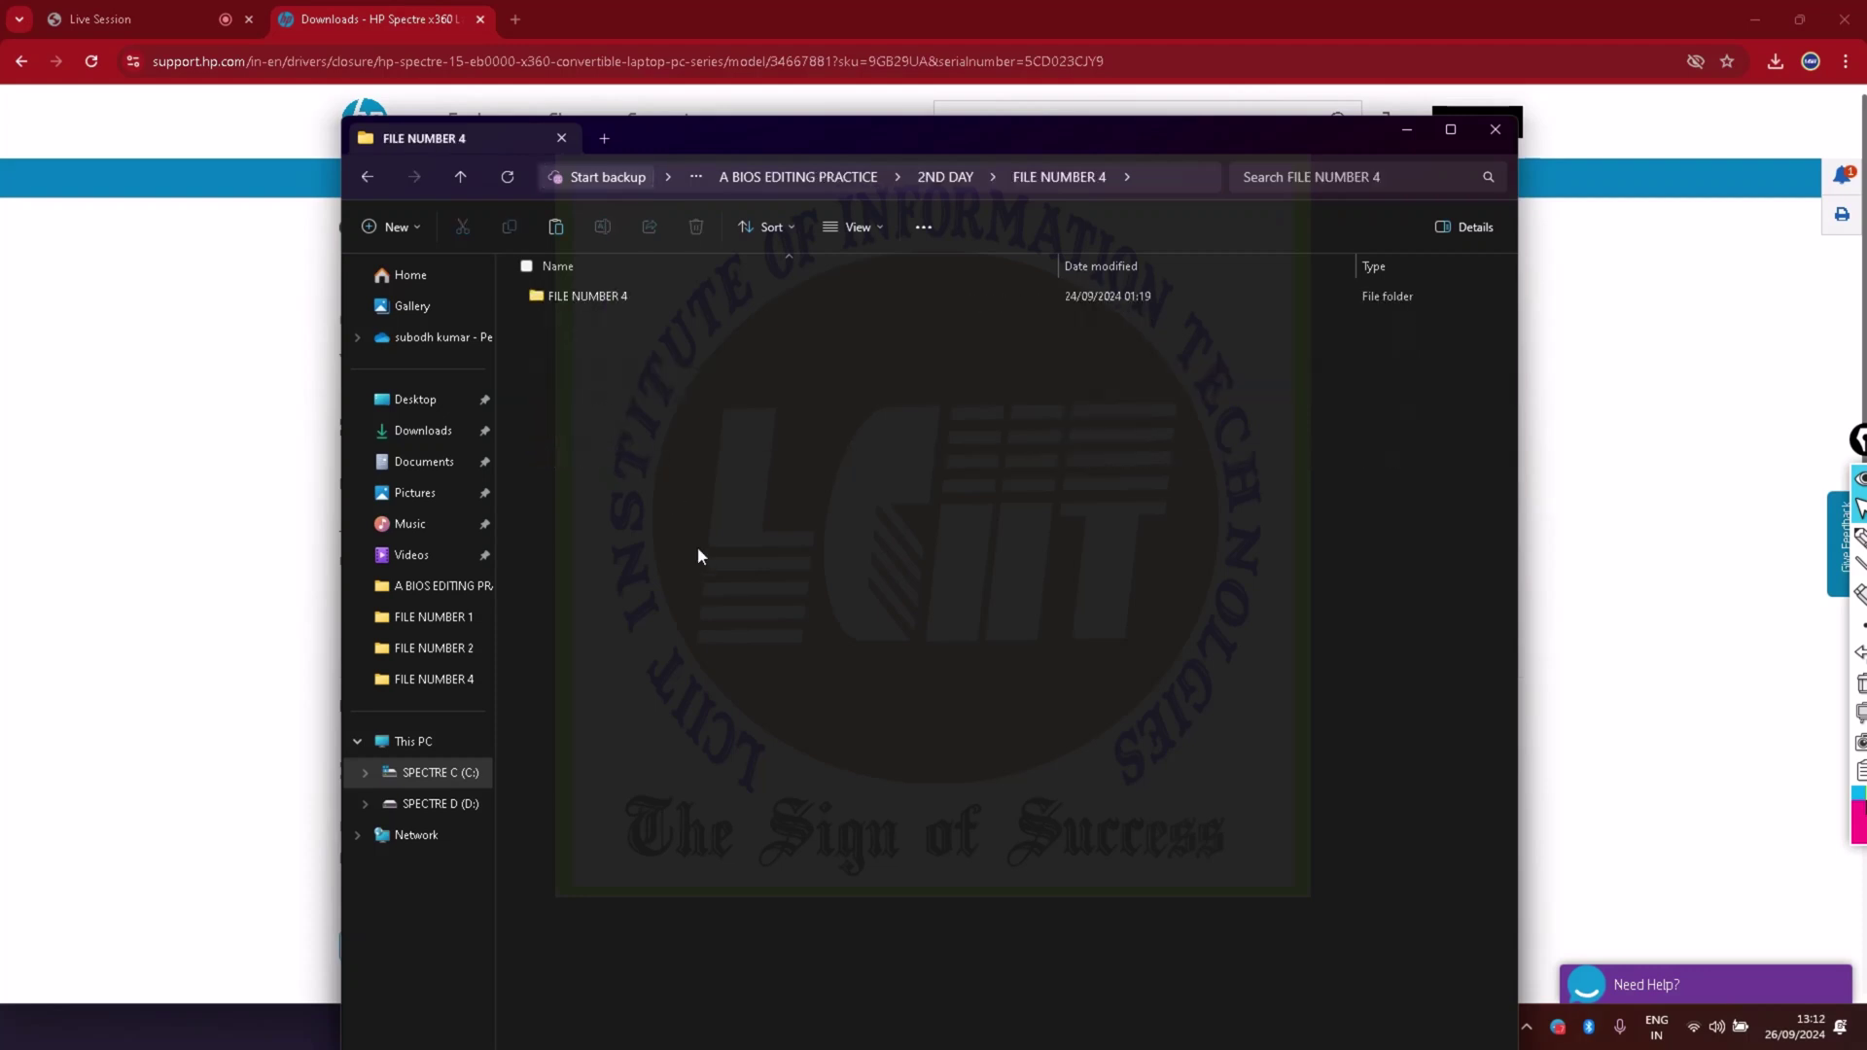
double_click(592, 298)
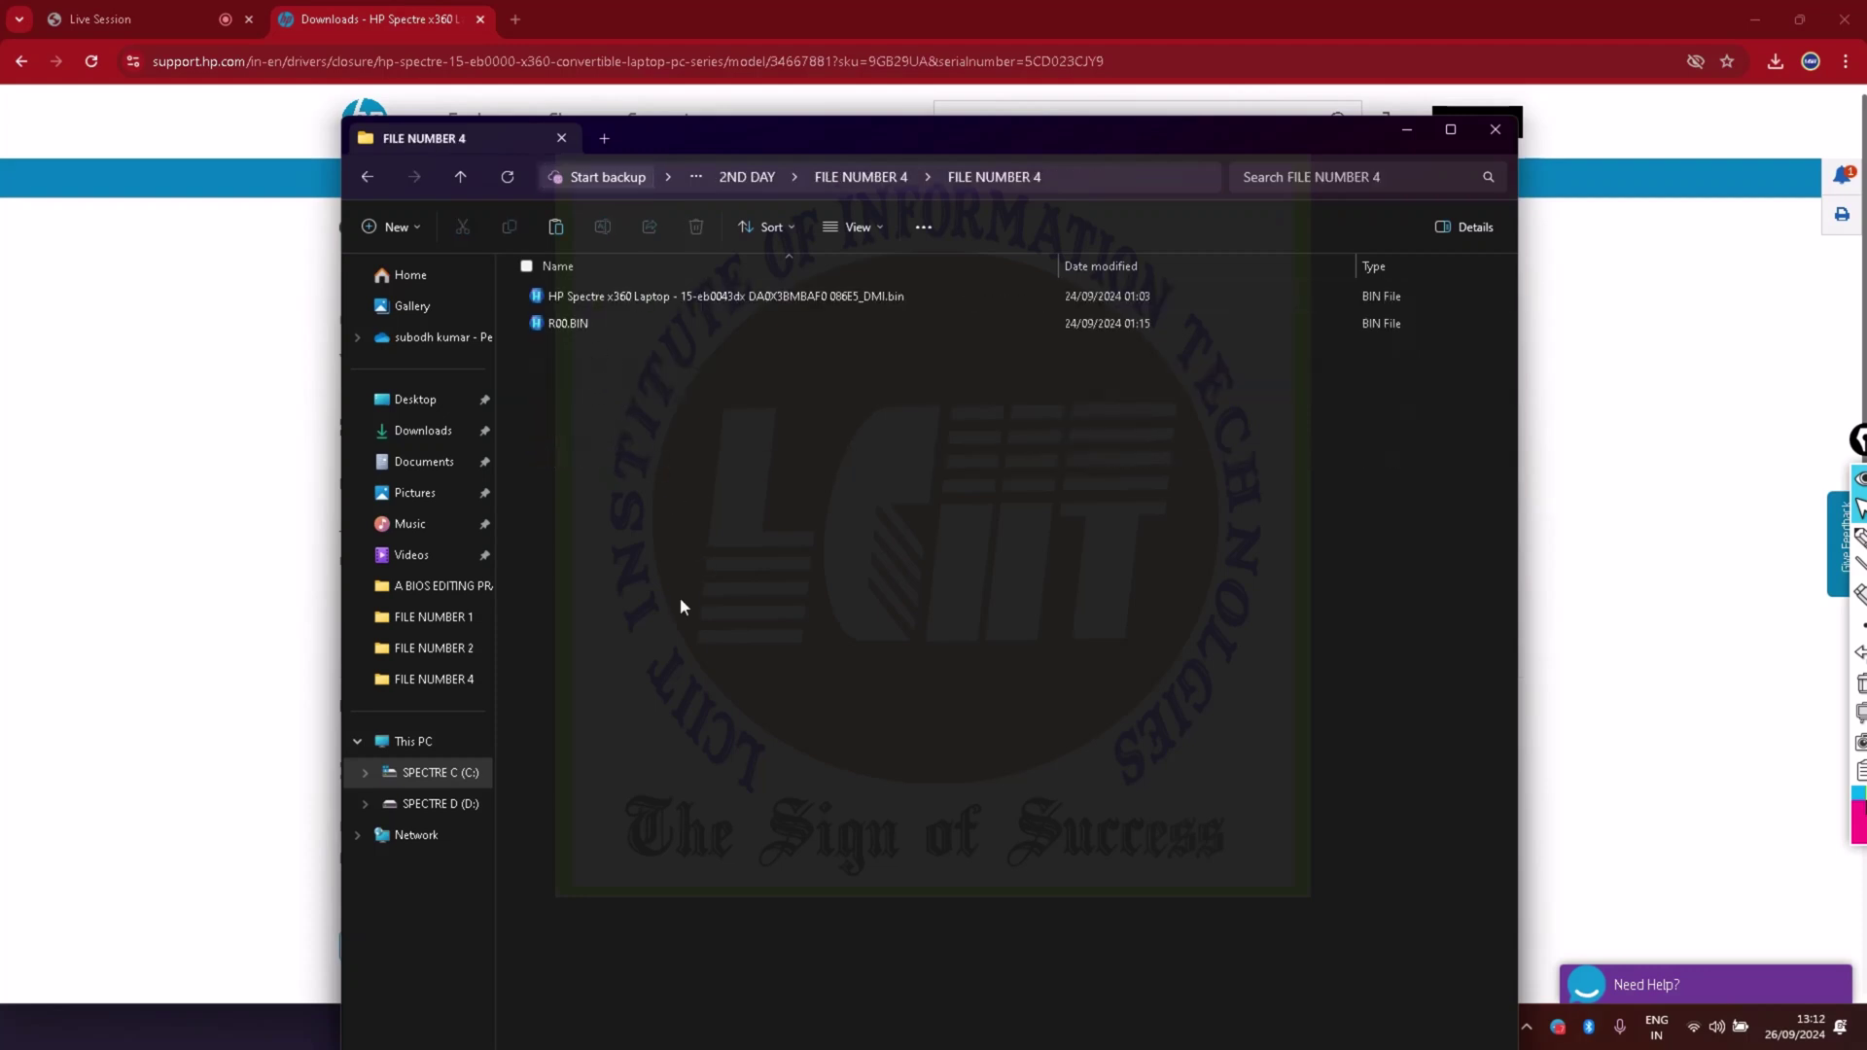
key(ctrl+v)
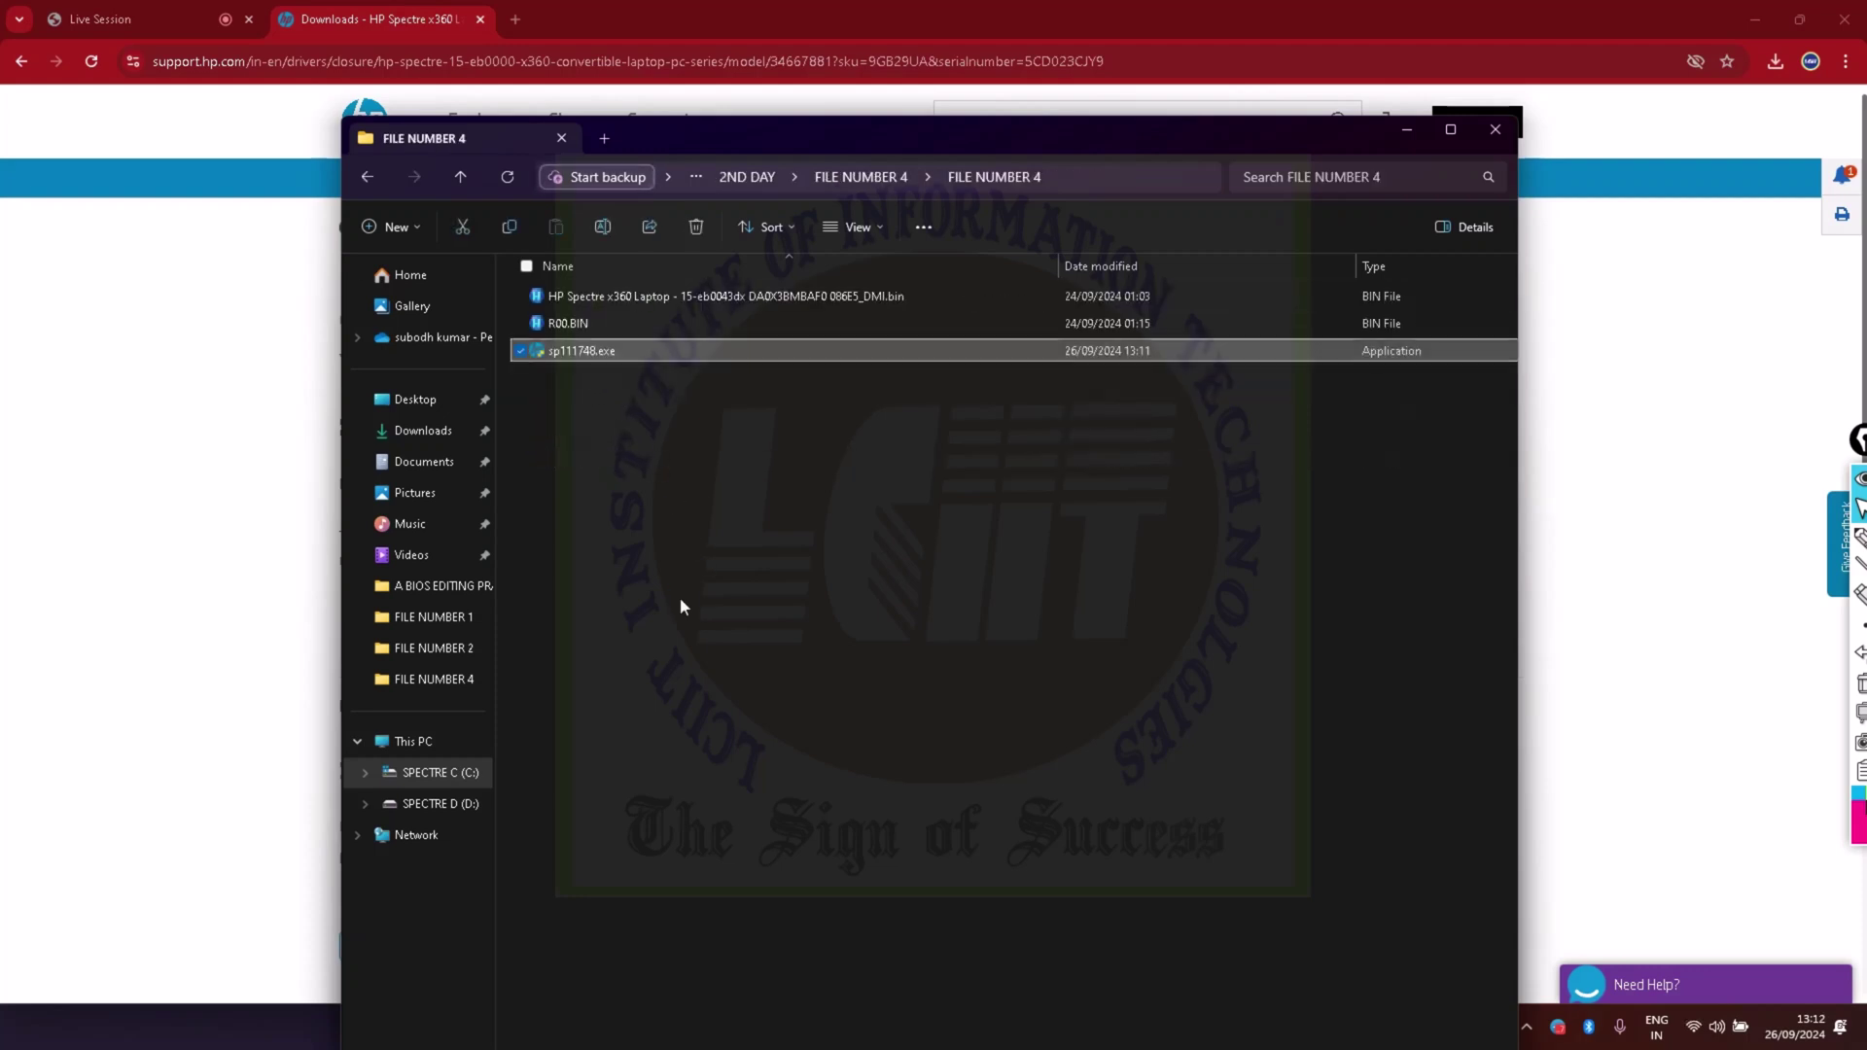
Extract sp111748.exe with WinRAR into its own sp111748 folder and open that folder
right_click(600, 356)
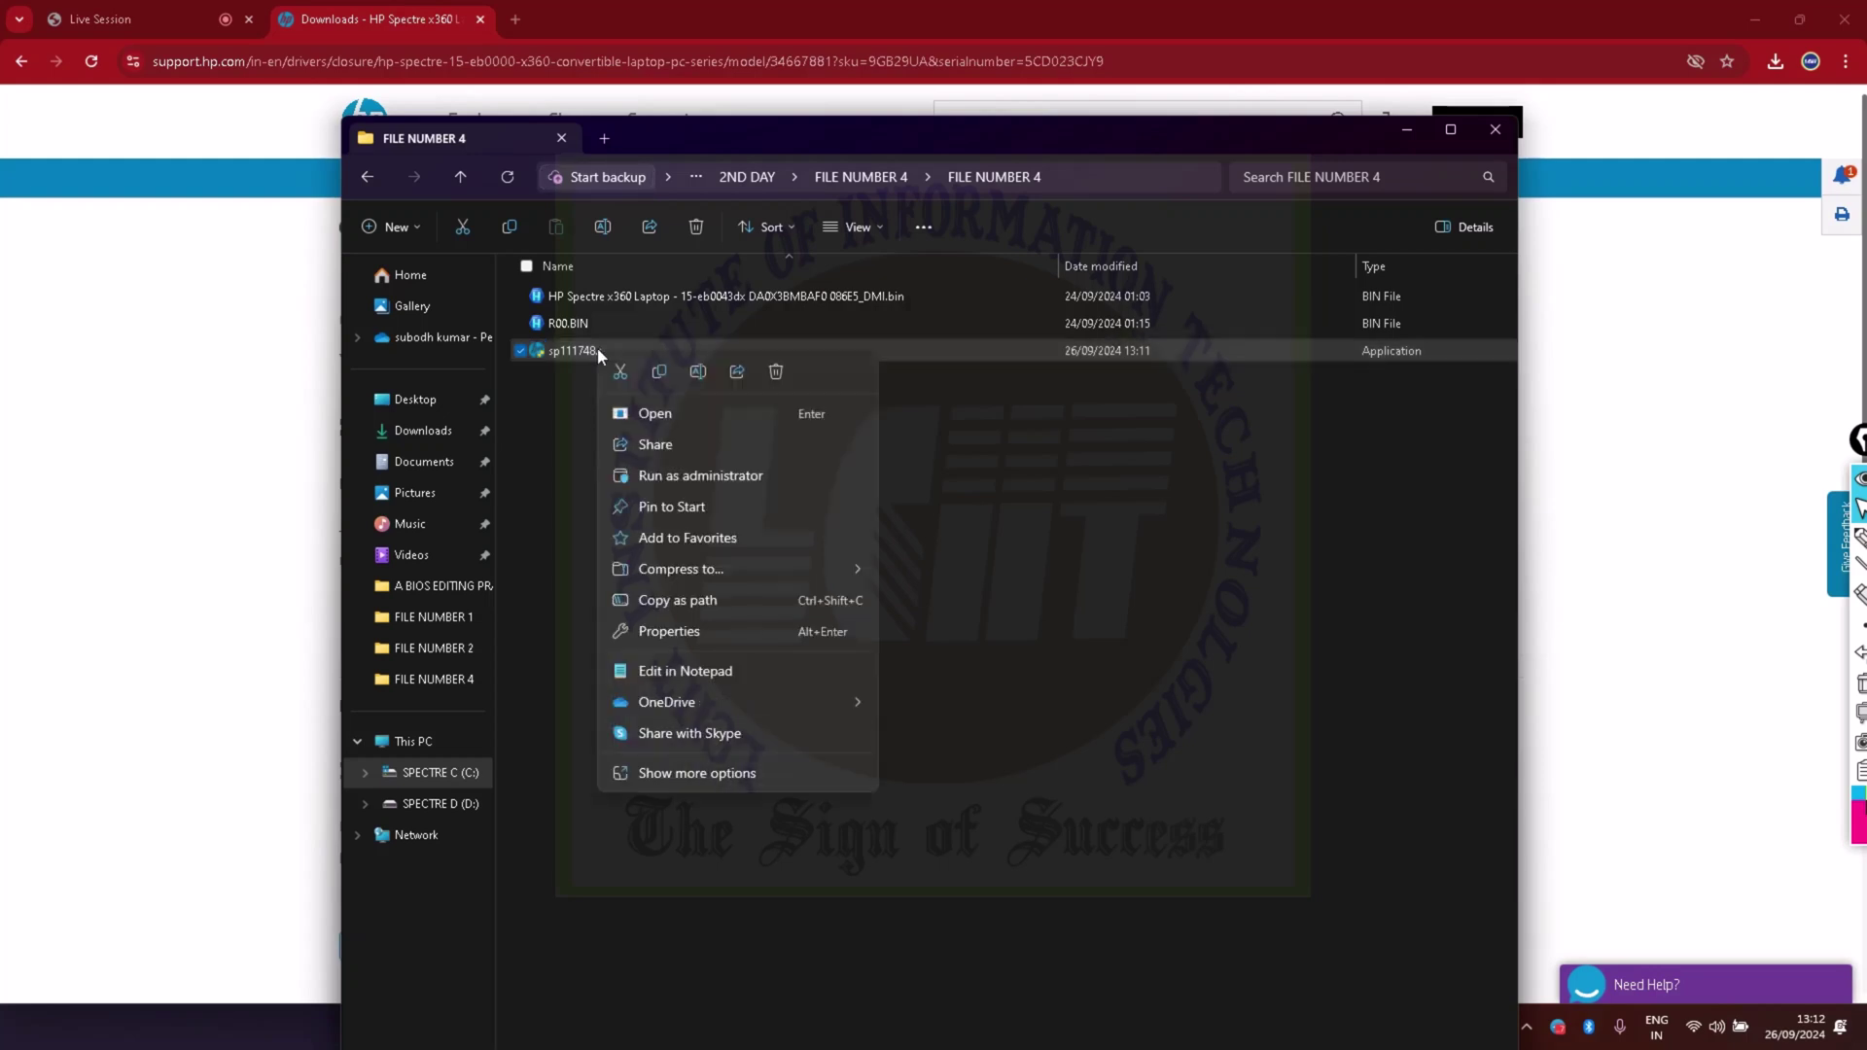
click(716, 768)
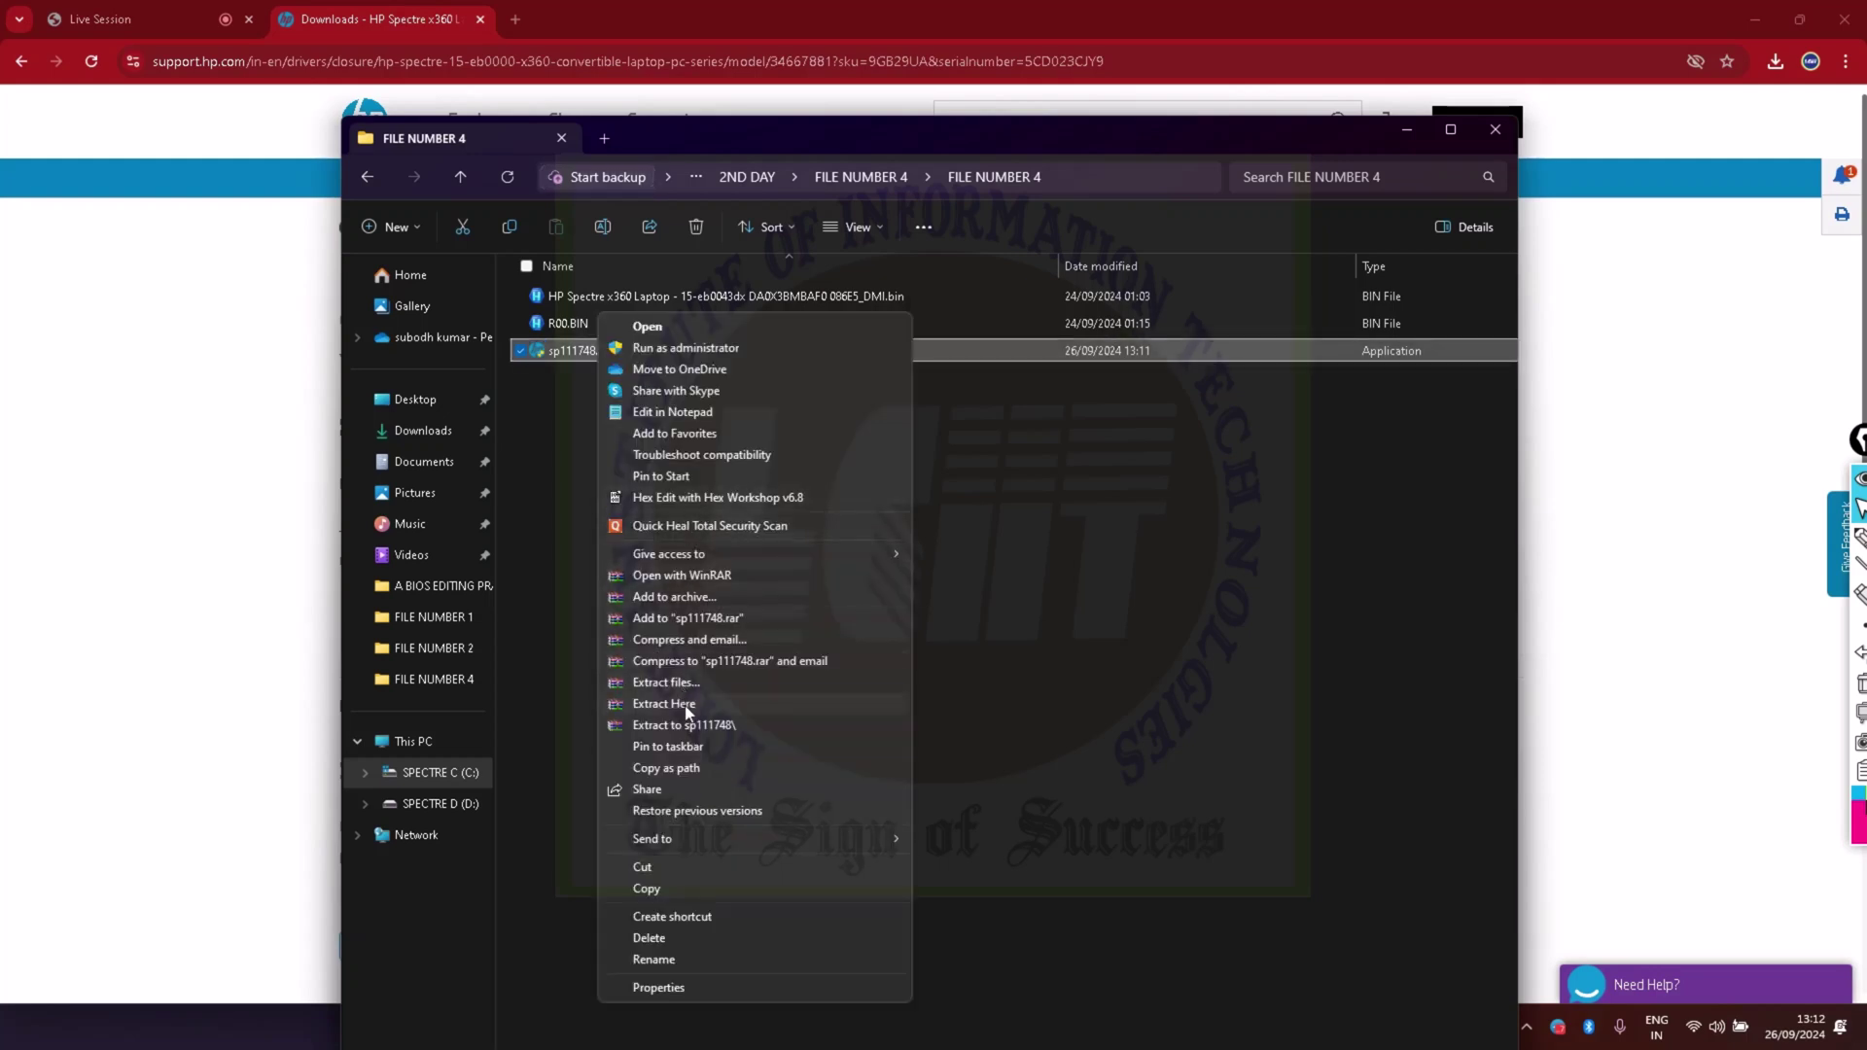
click(690, 731)
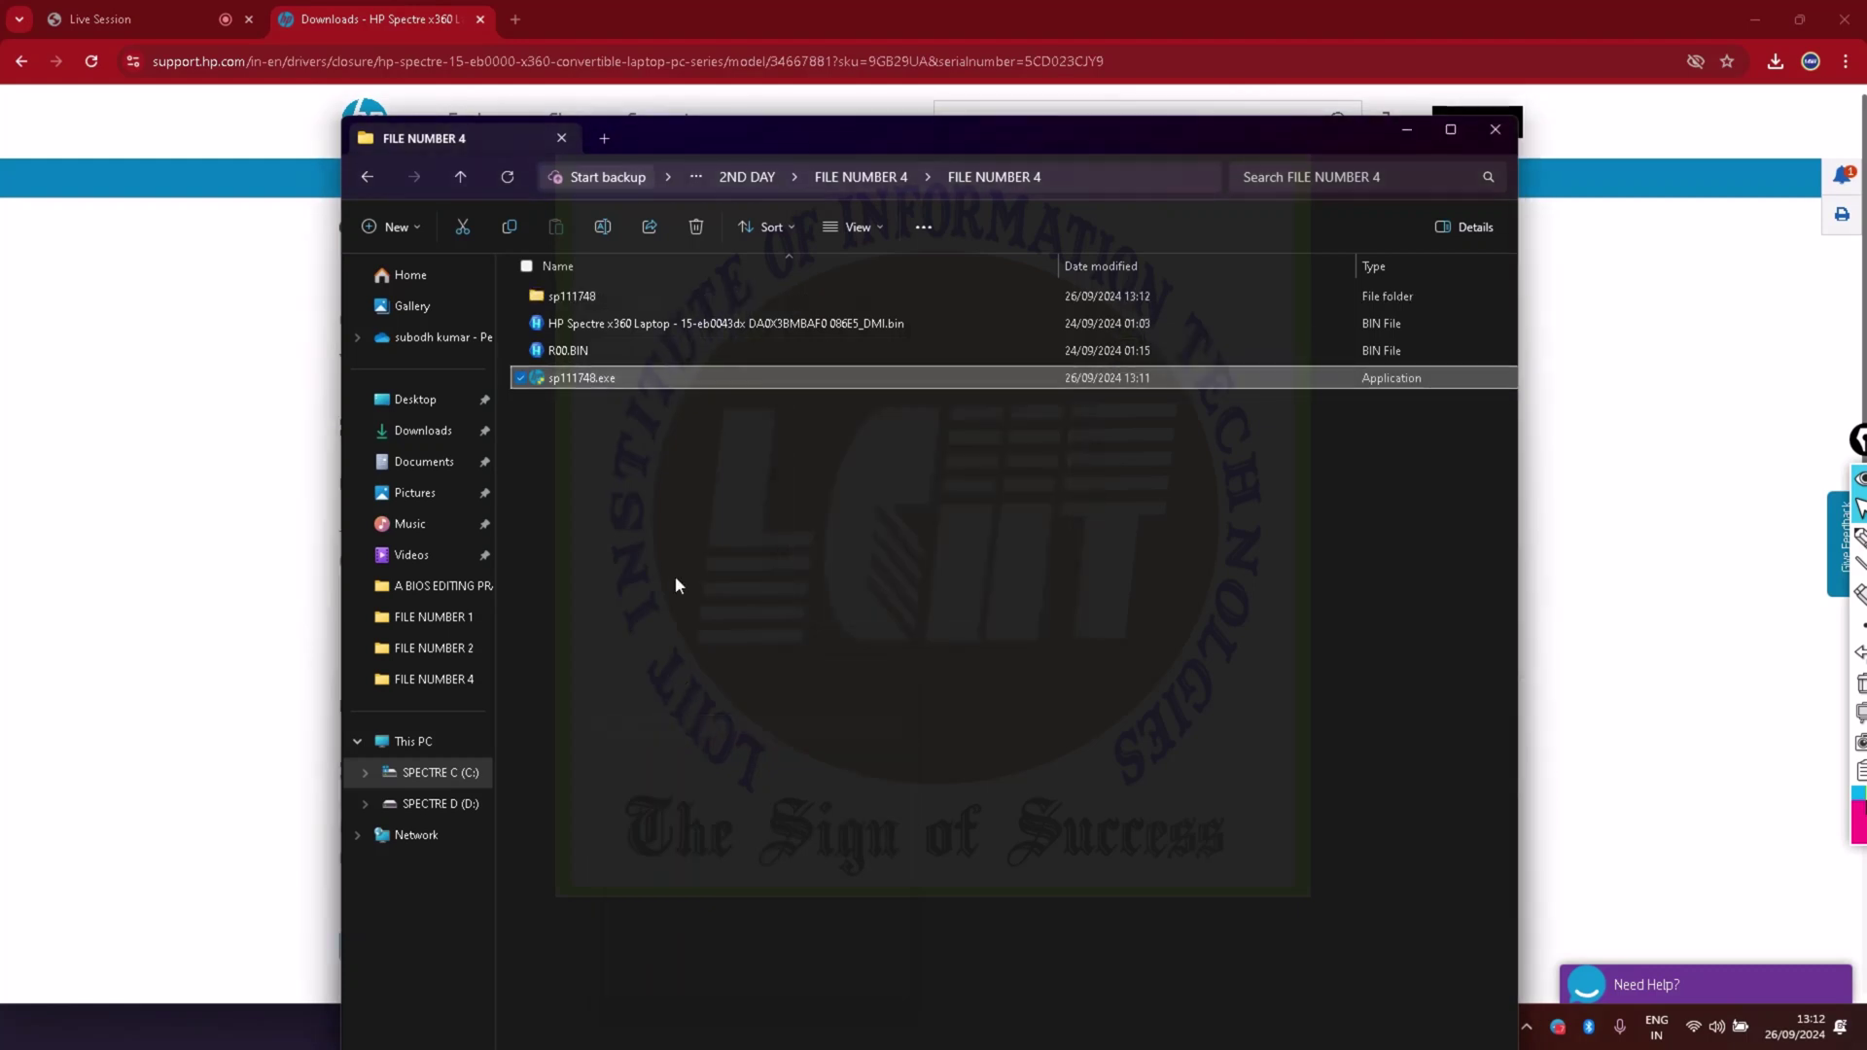
click(581, 304)
double_click(581, 304)
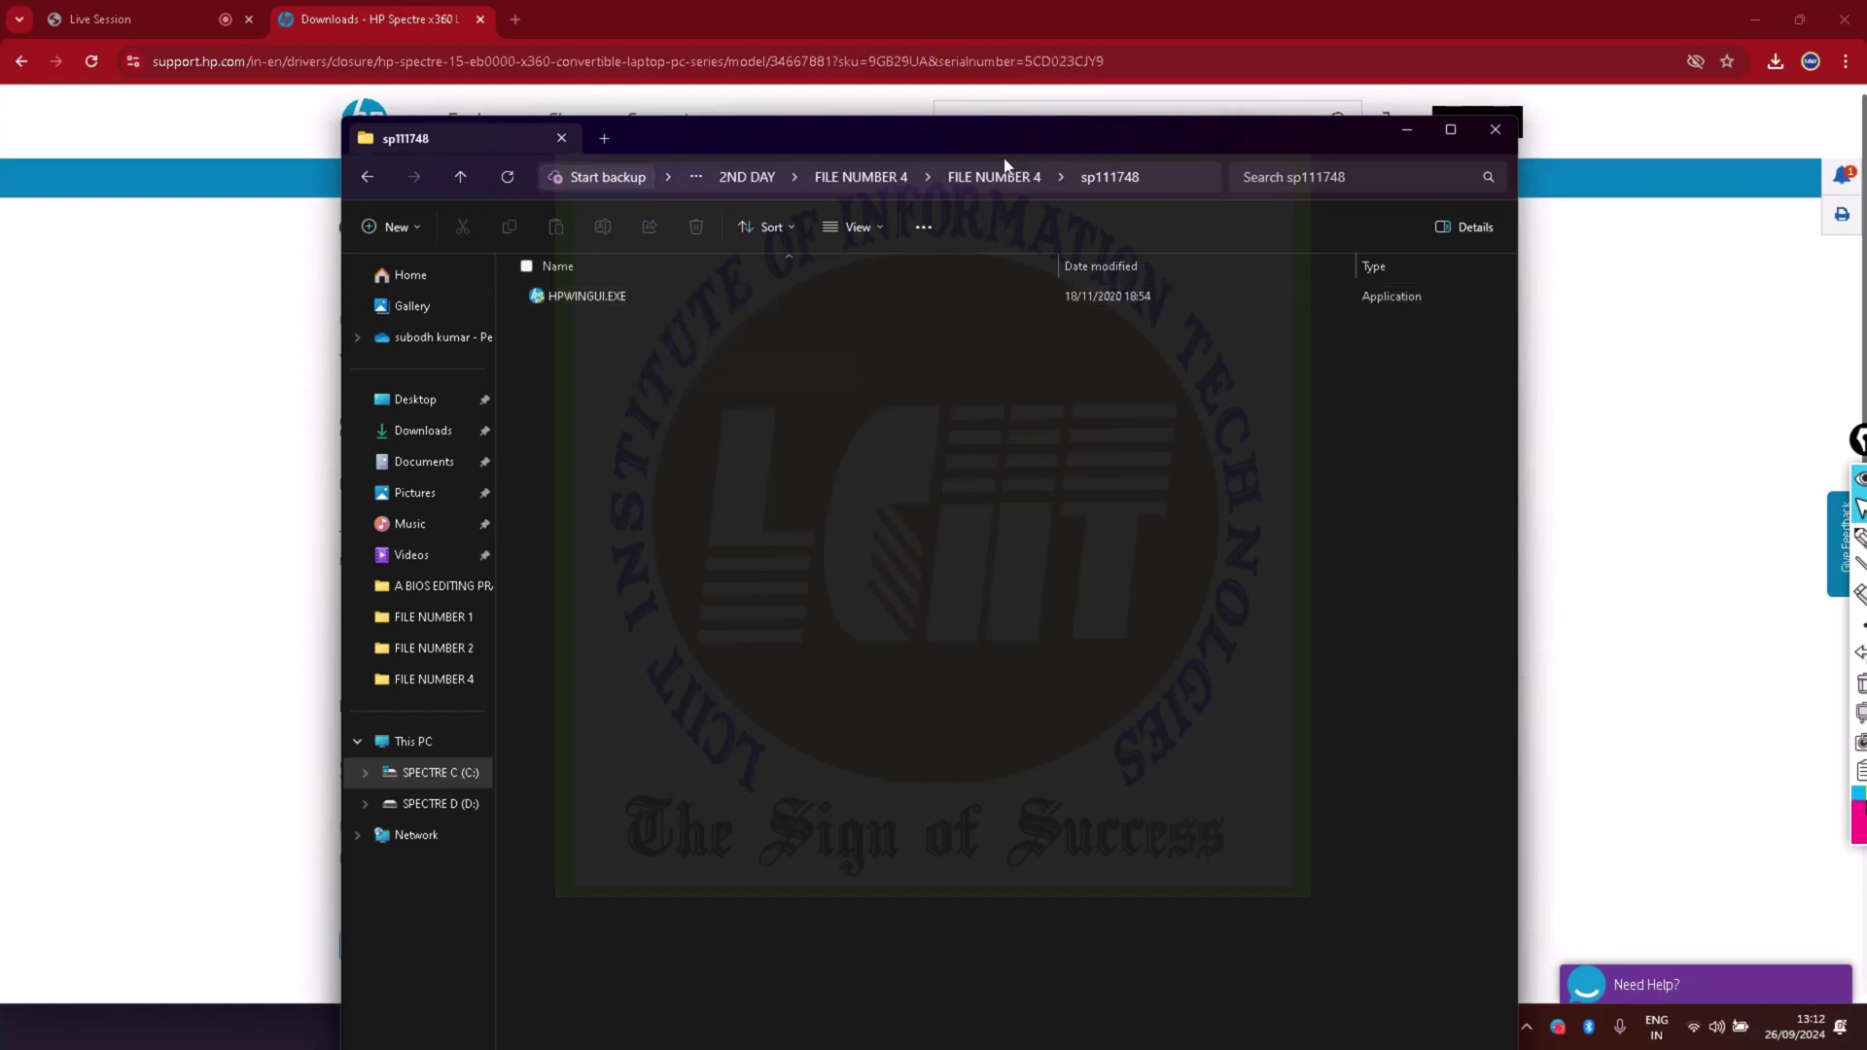
Switch to the IndiaRefix Smart Tool and extract HPWINGUI.EXE with its universal extractor
drag(998, 138, 722, 101)
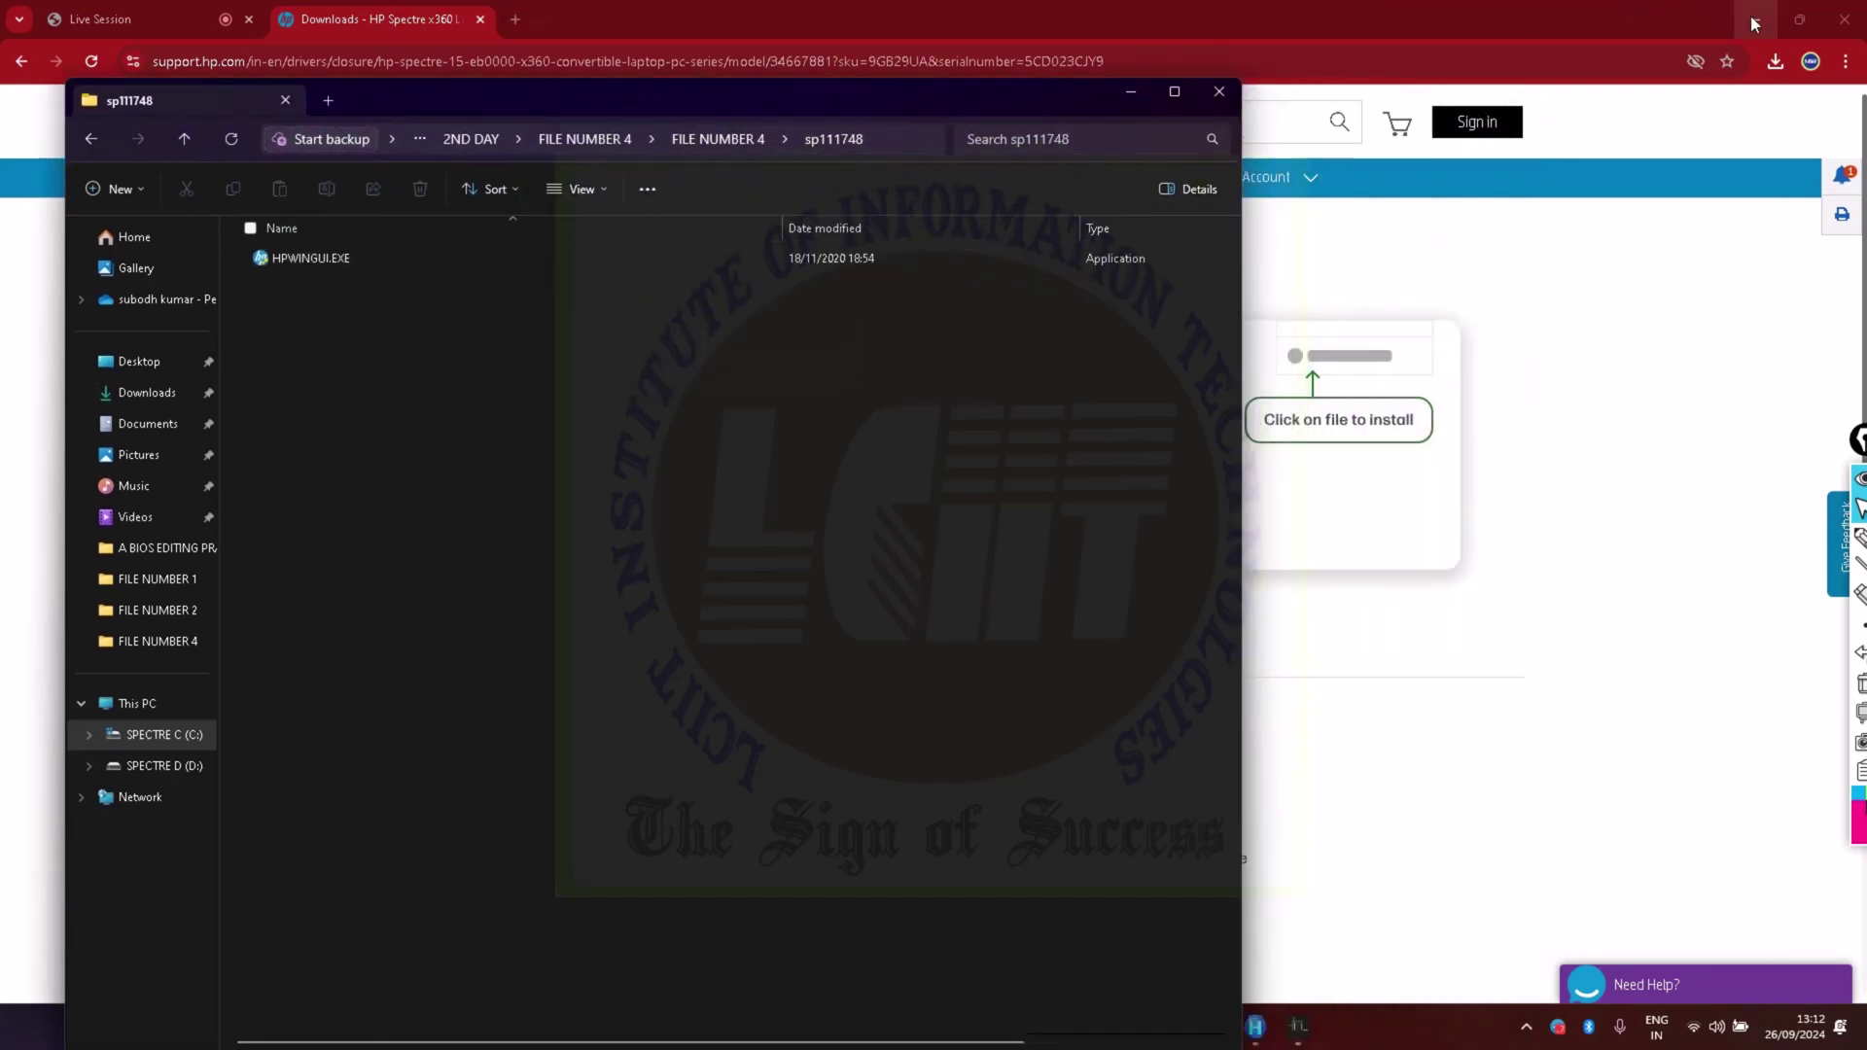
click(1753, 19)
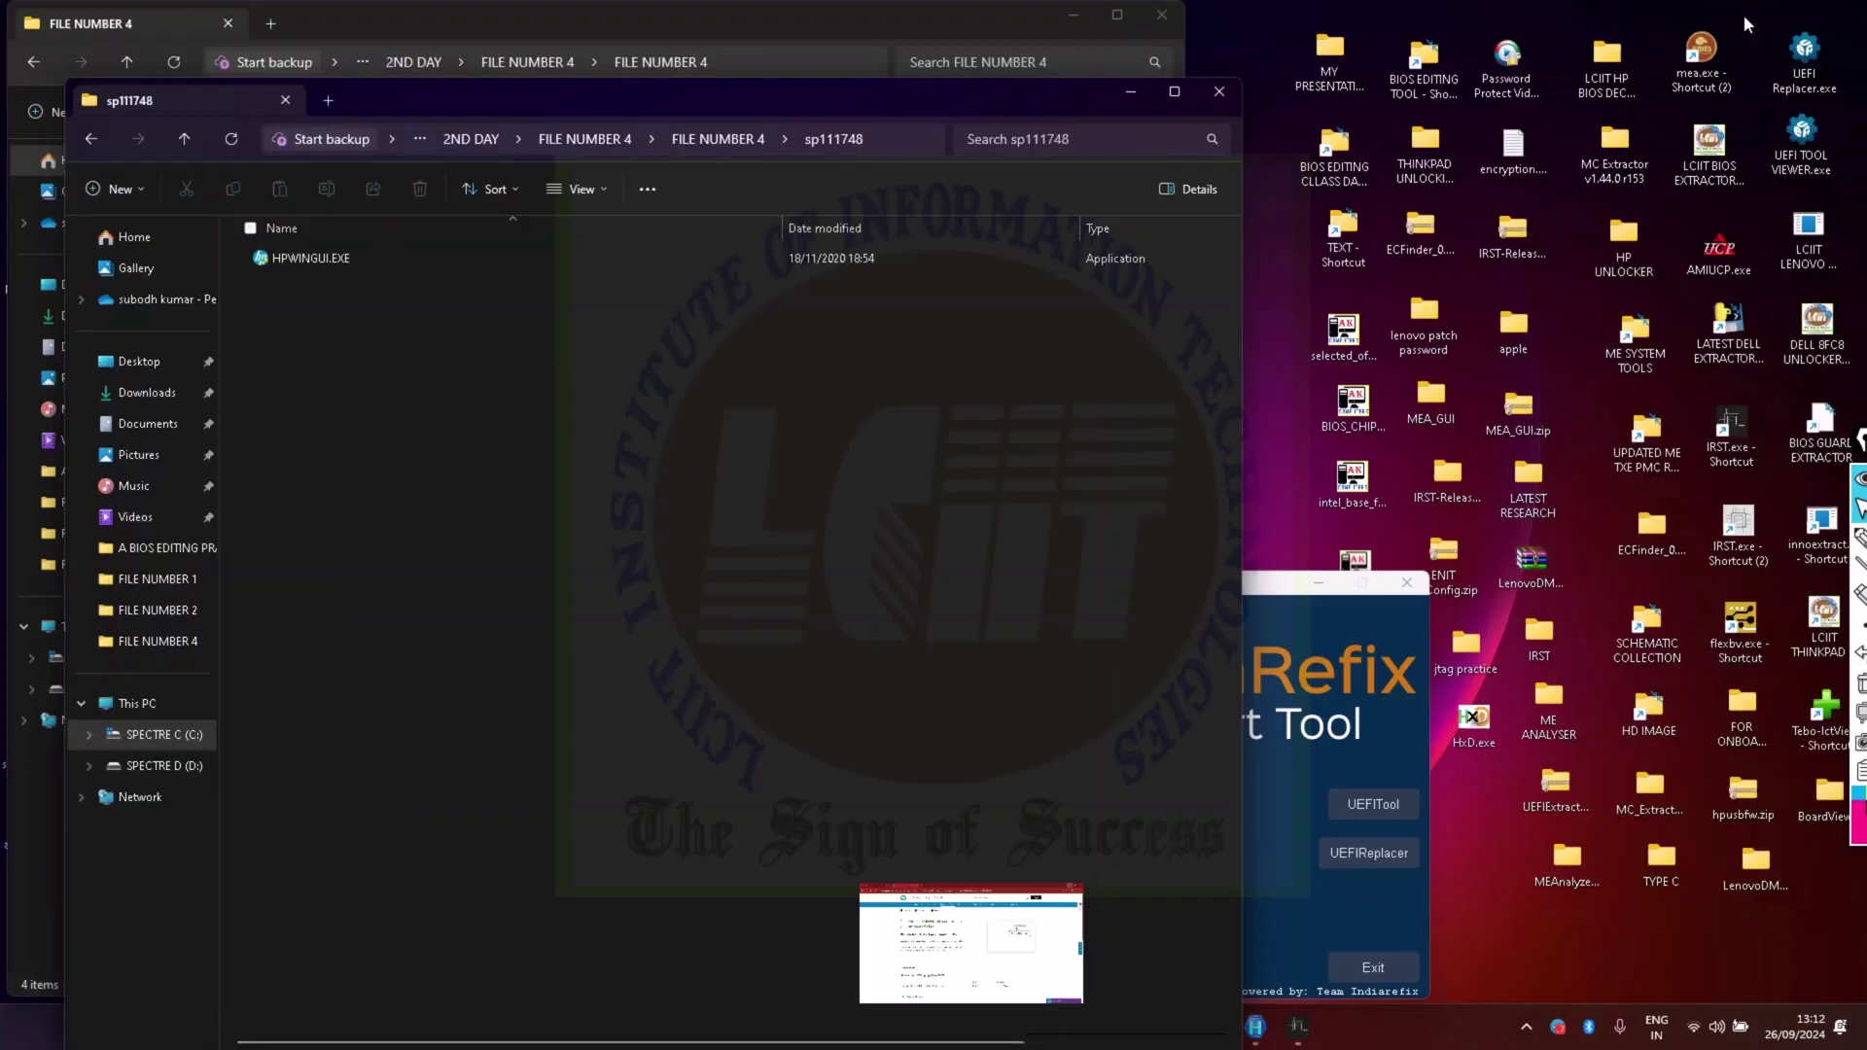
click(1277, 602)
drag(1223, 596, 1534, 279)
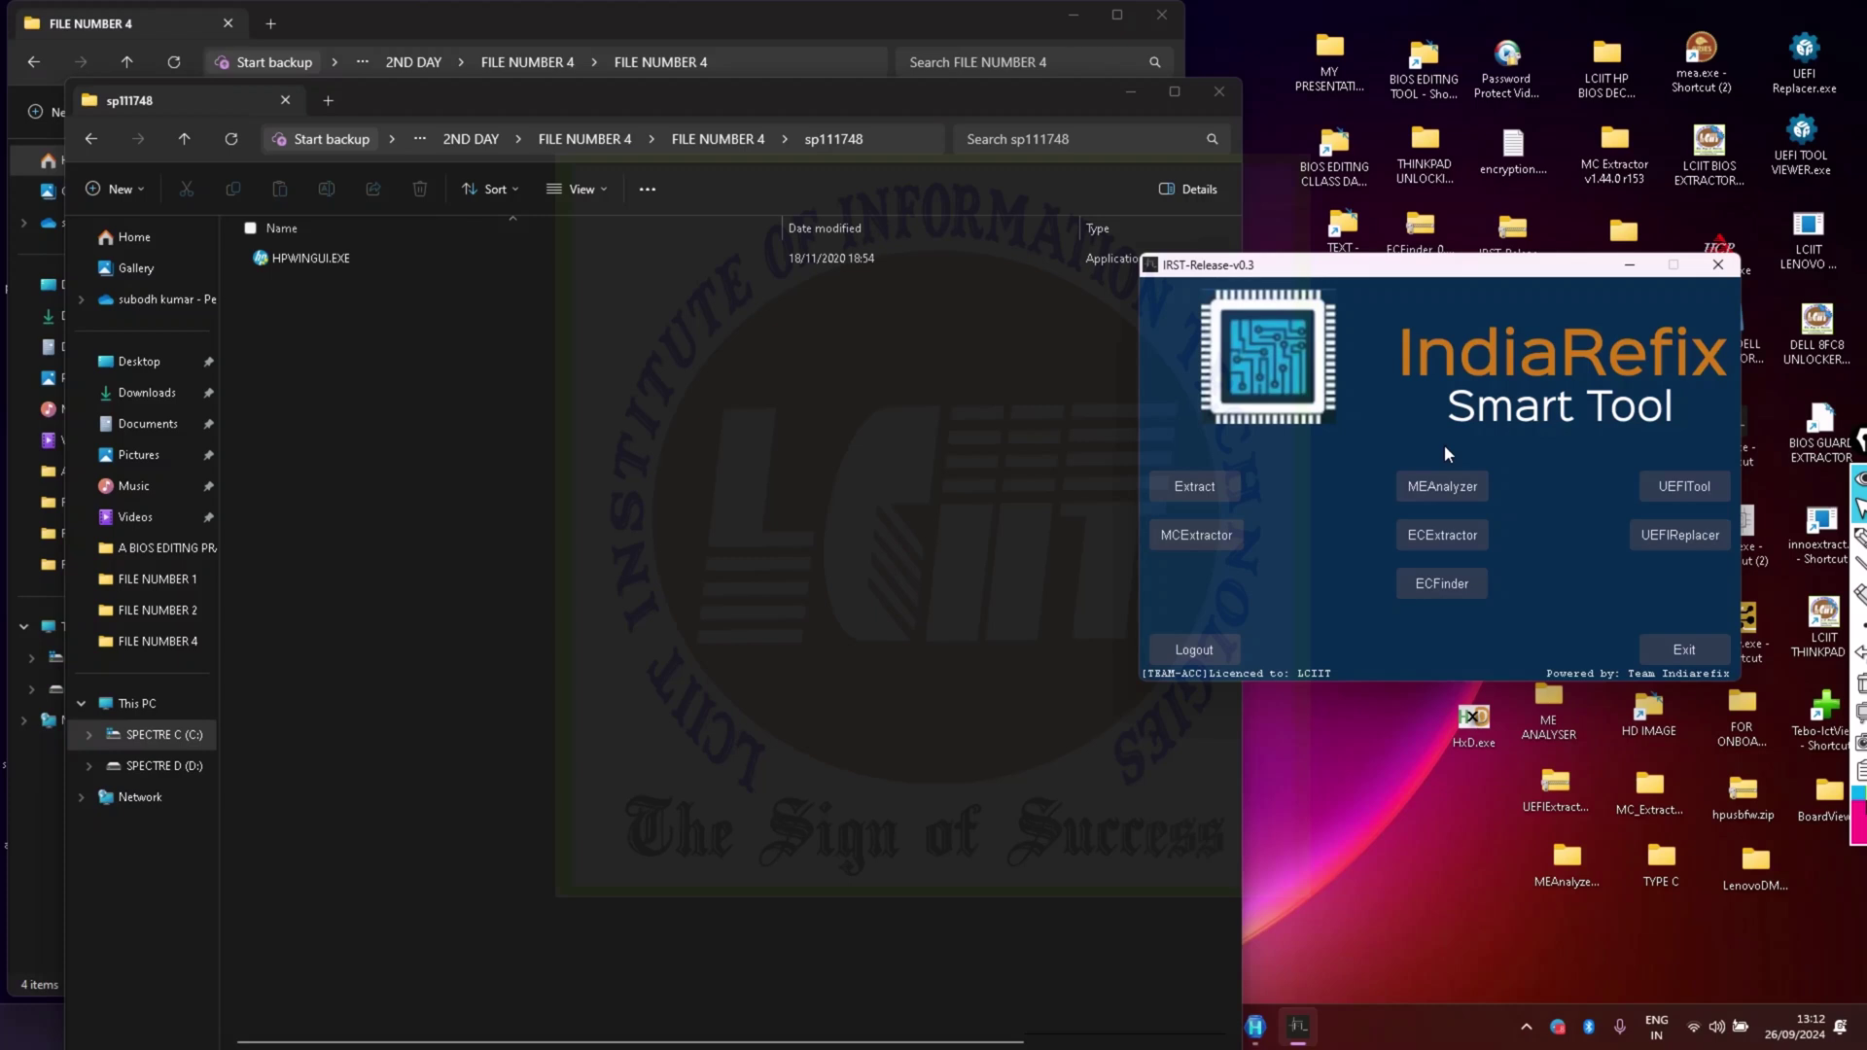
click(1196, 486)
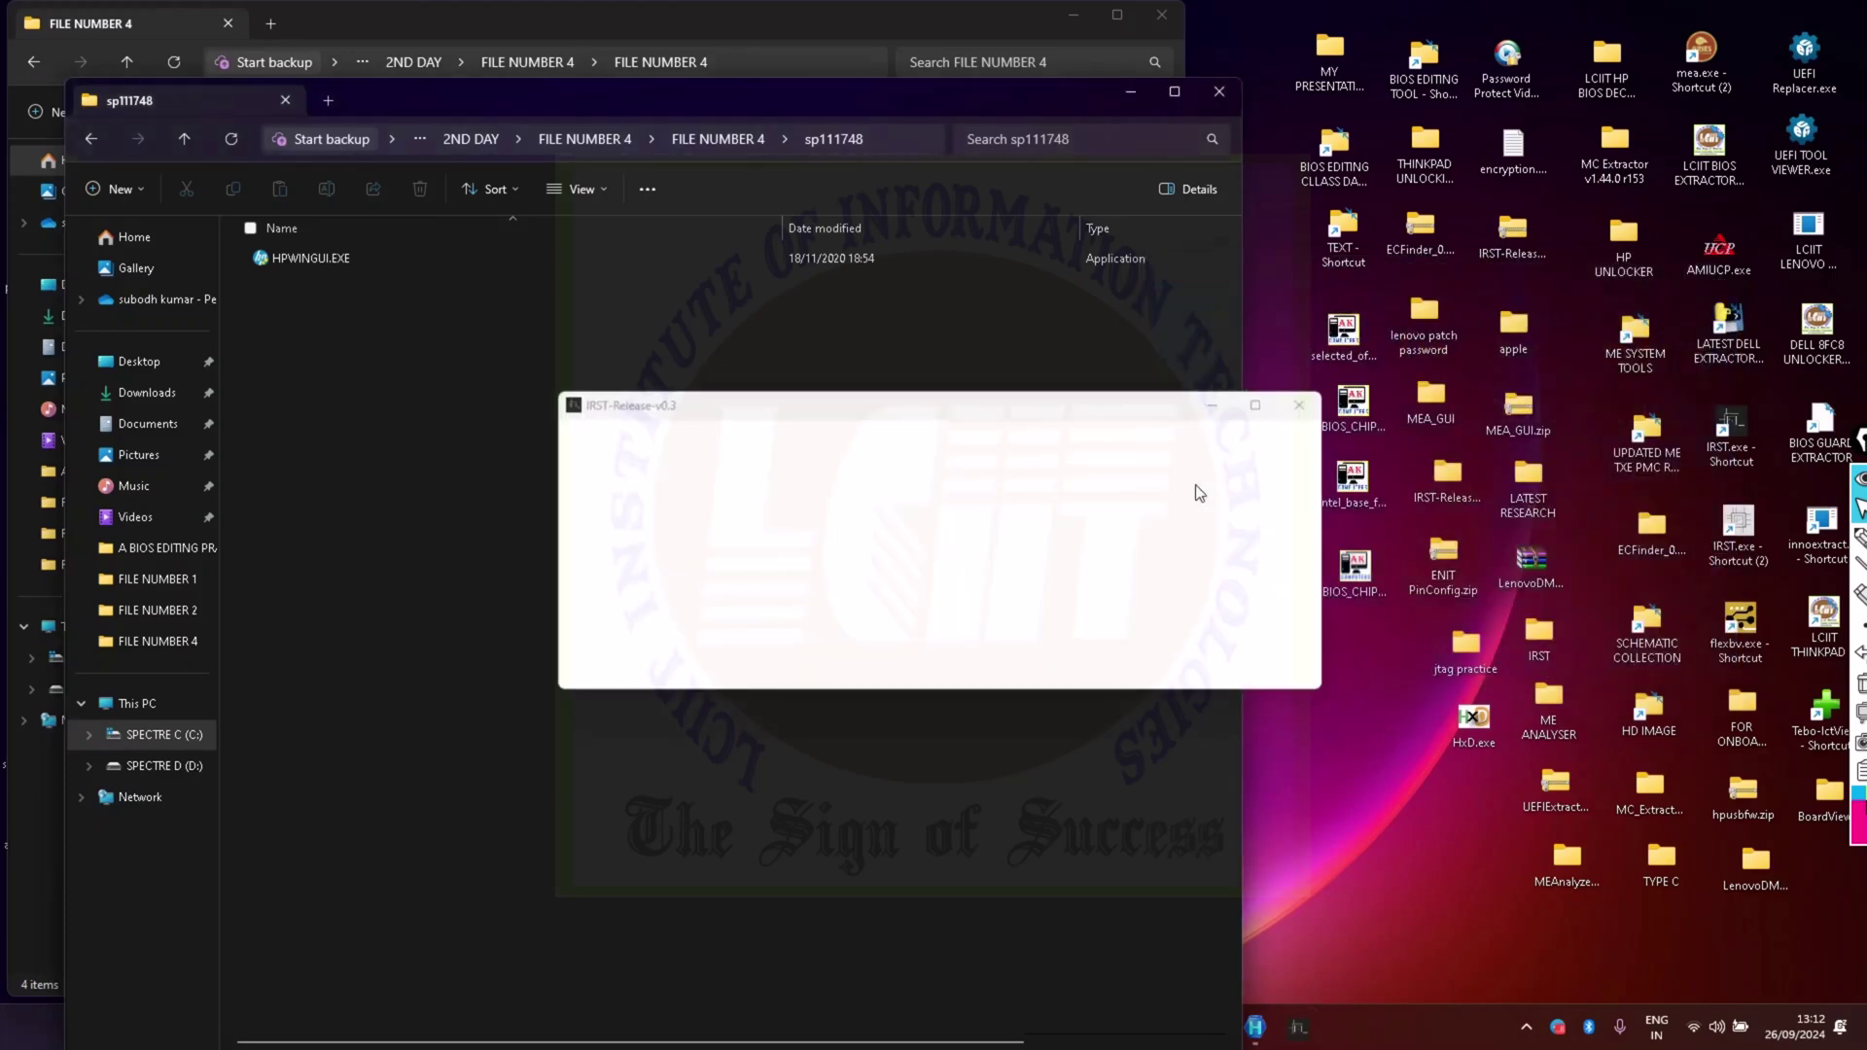
drag(307, 261, 740, 549)
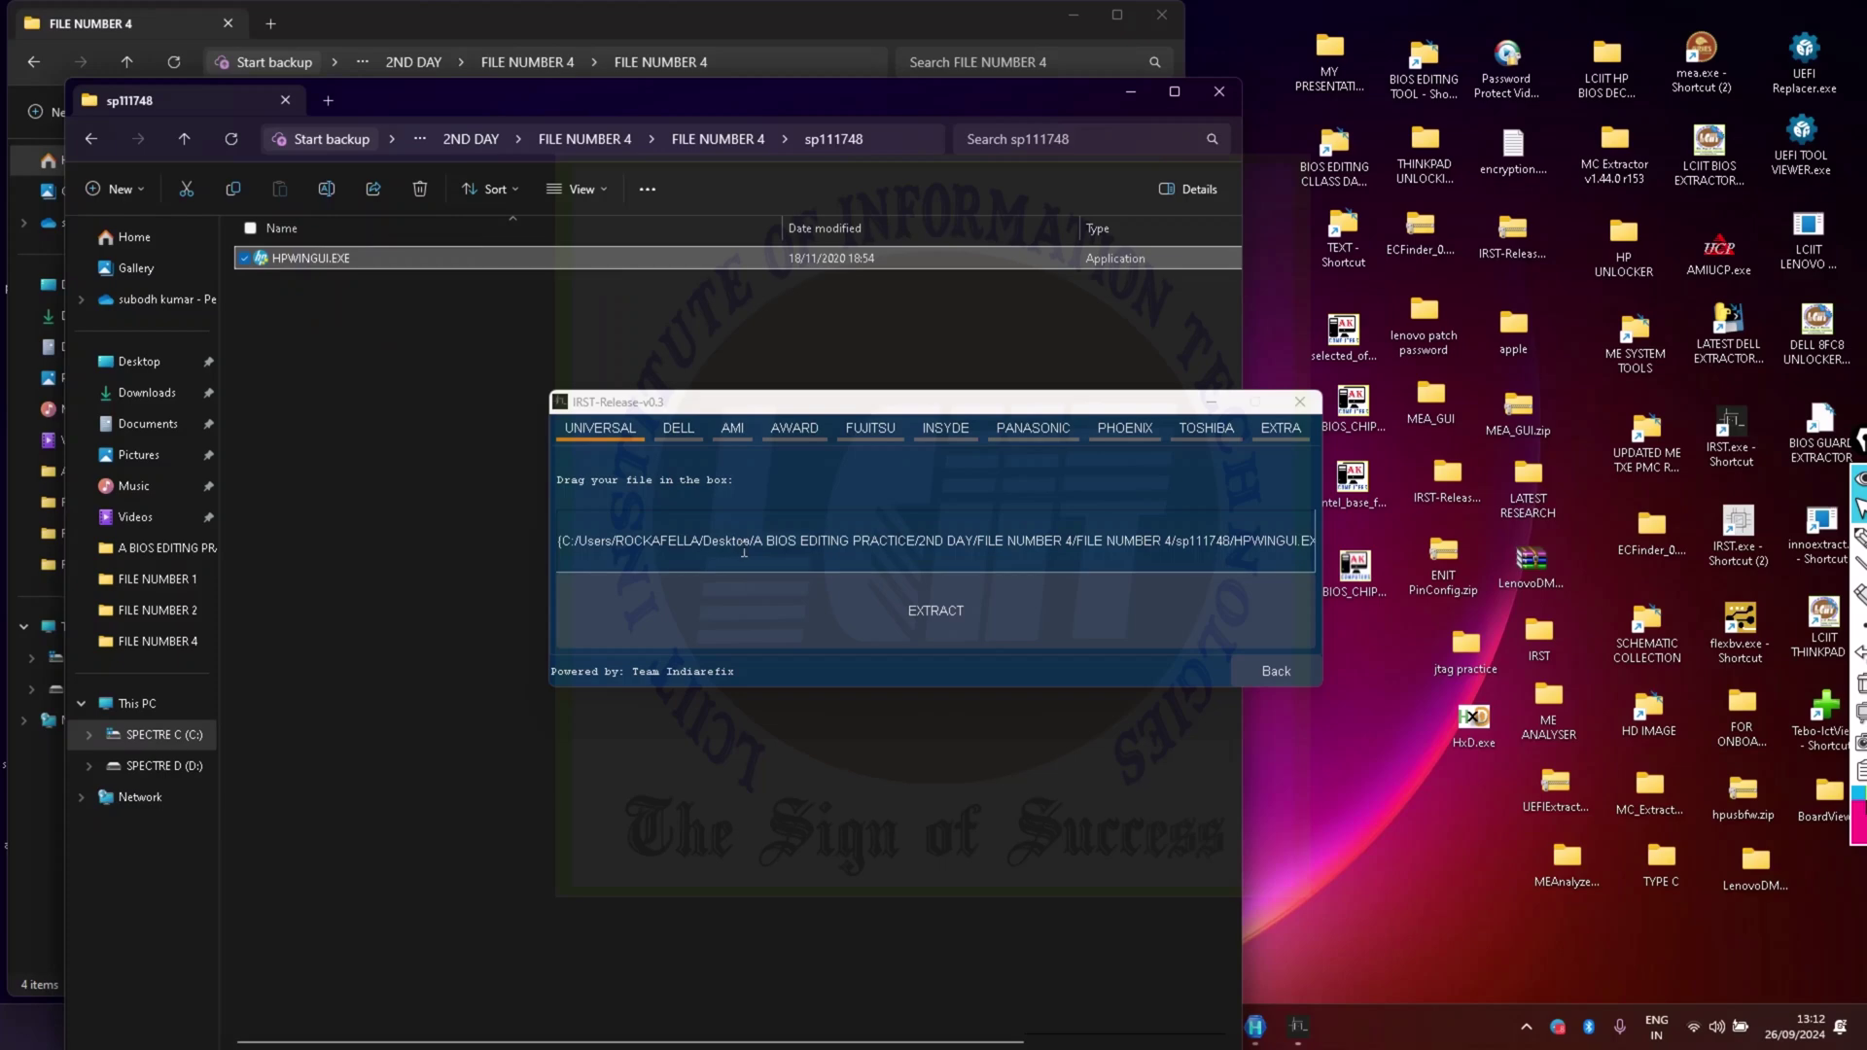
click(932, 615)
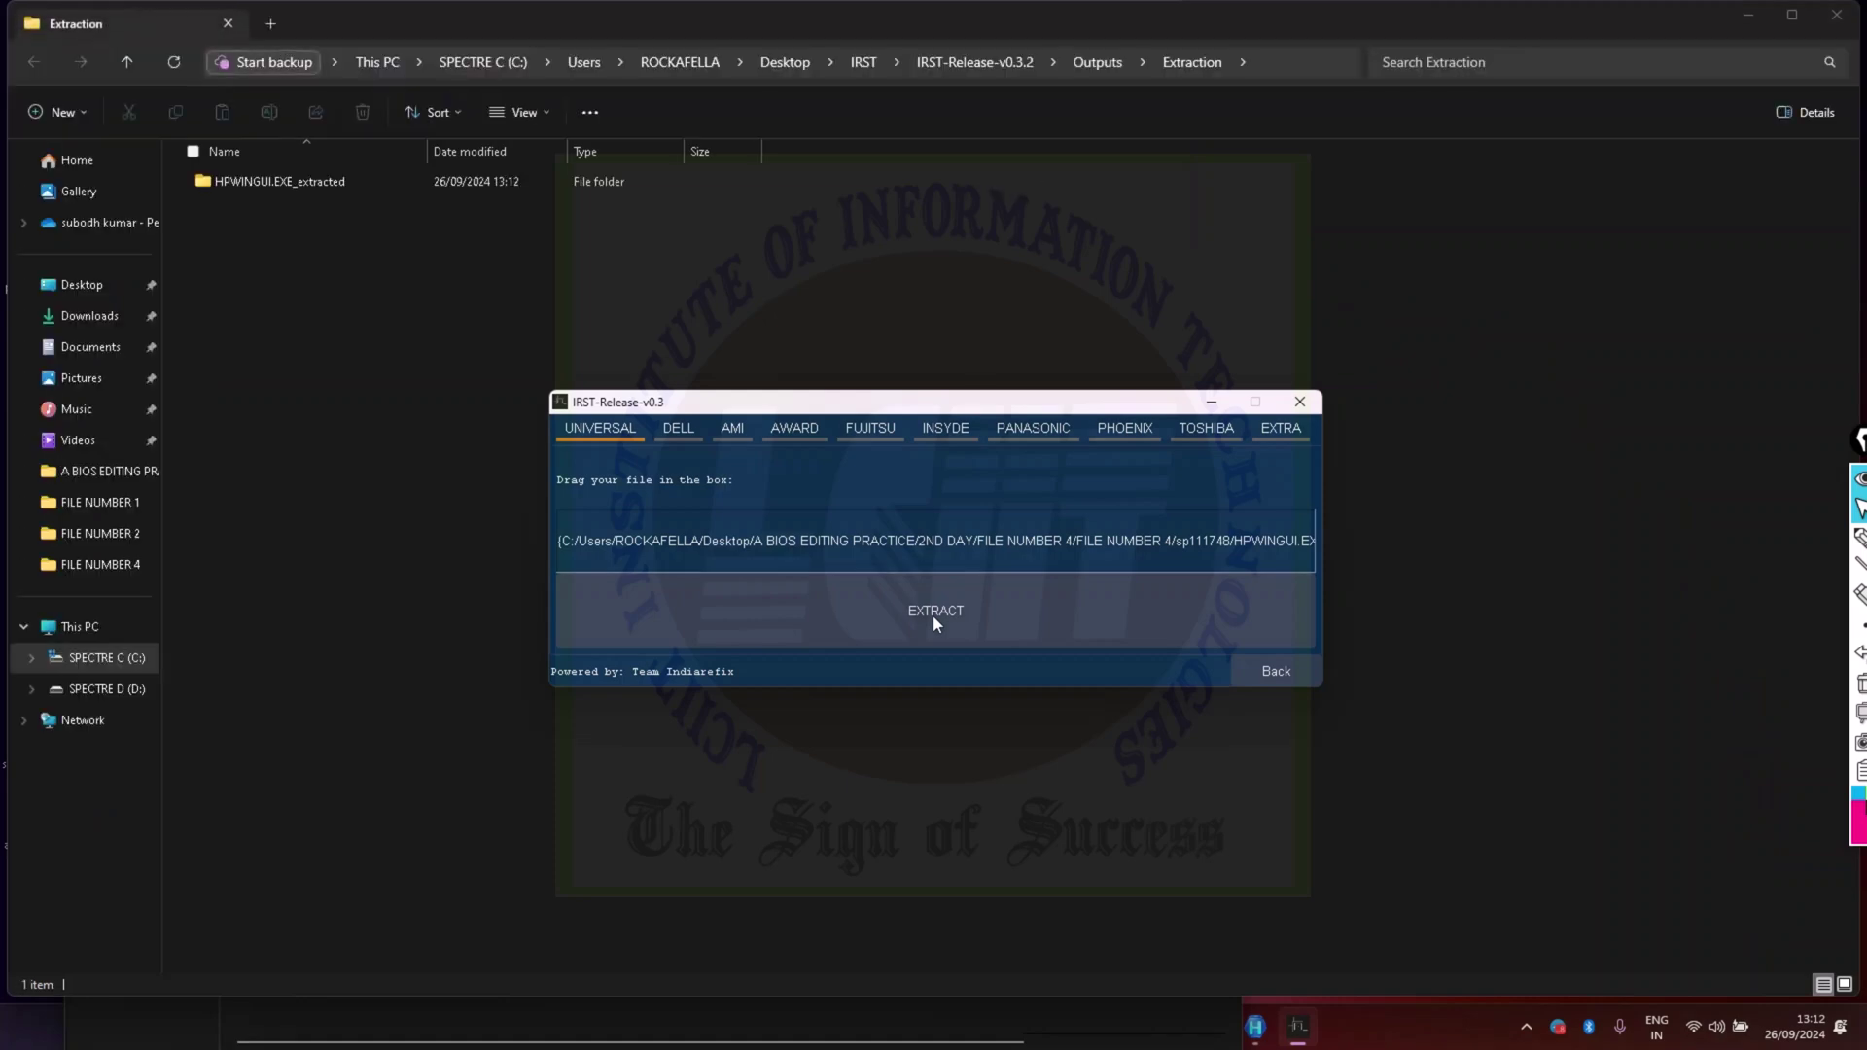
Copy BIOS_00.bin and BIOS_01.bin from the HPWINGUI.EXE_extracted folder into the inner FILE NUMBER 4 folder
click(295, 190)
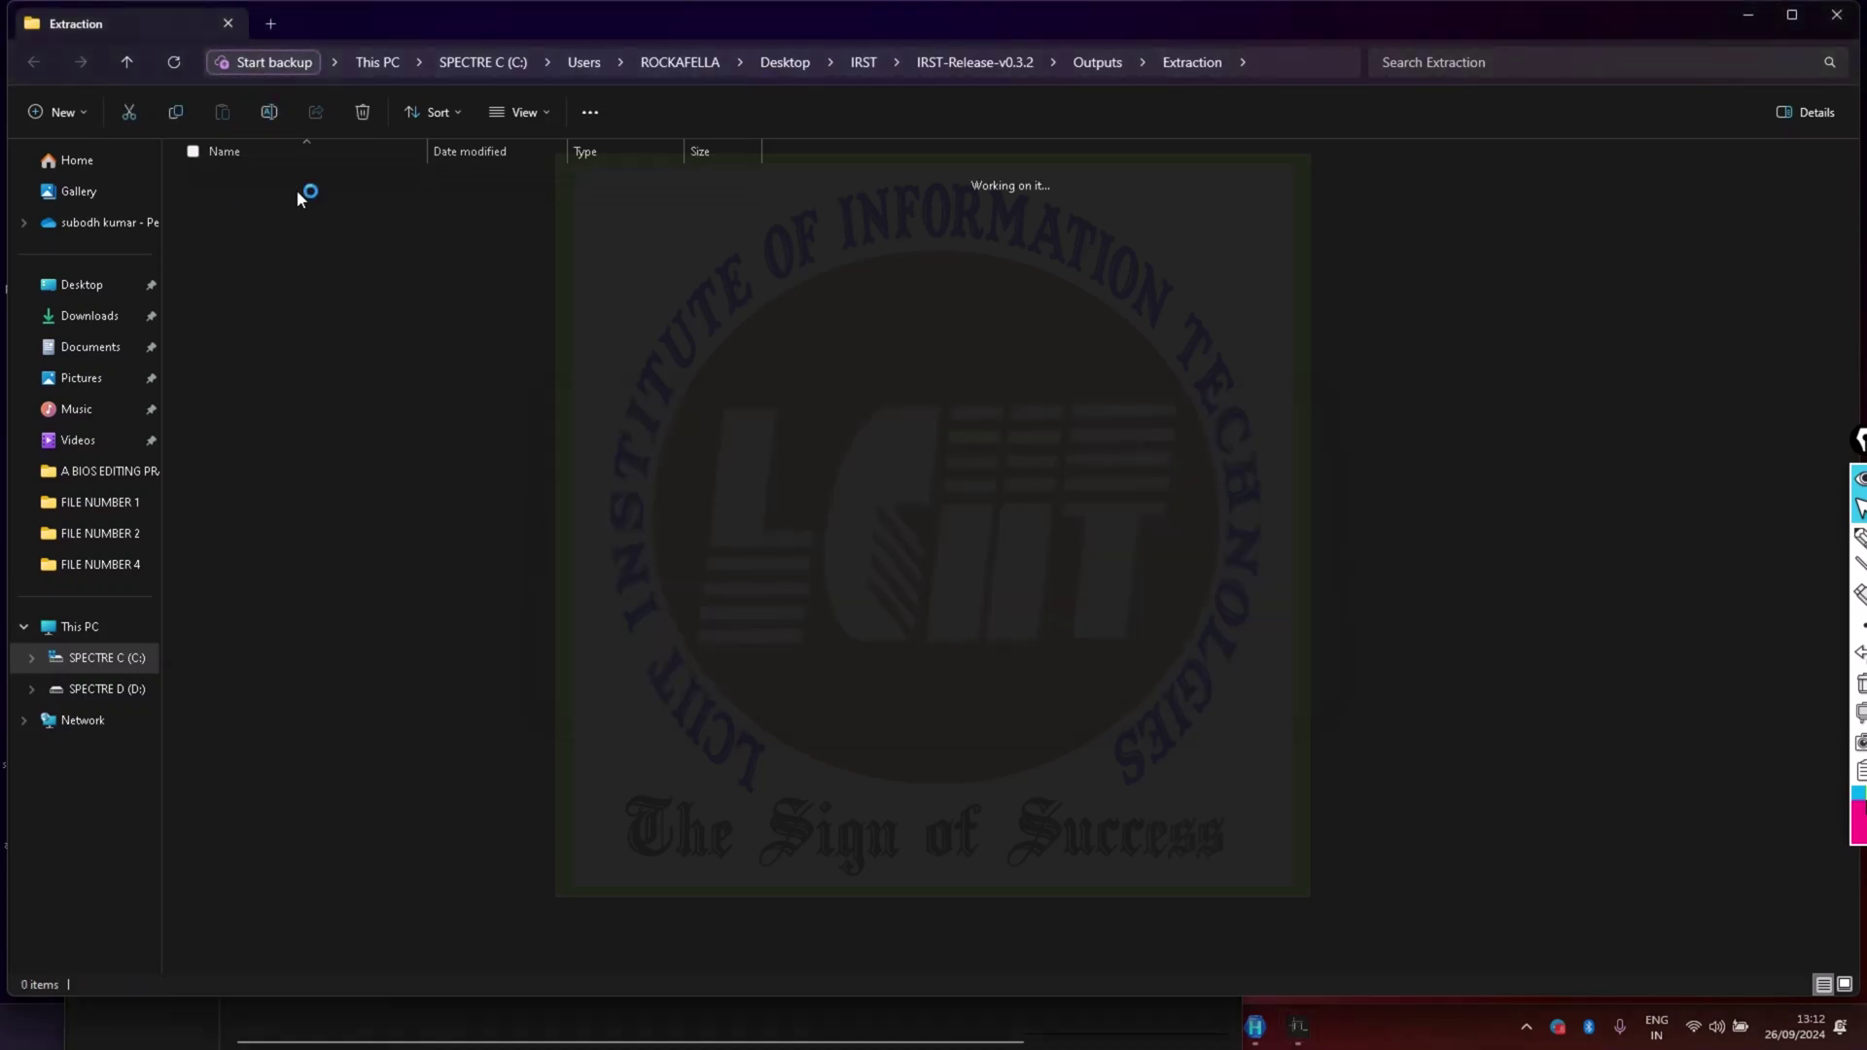
click(263, 243)
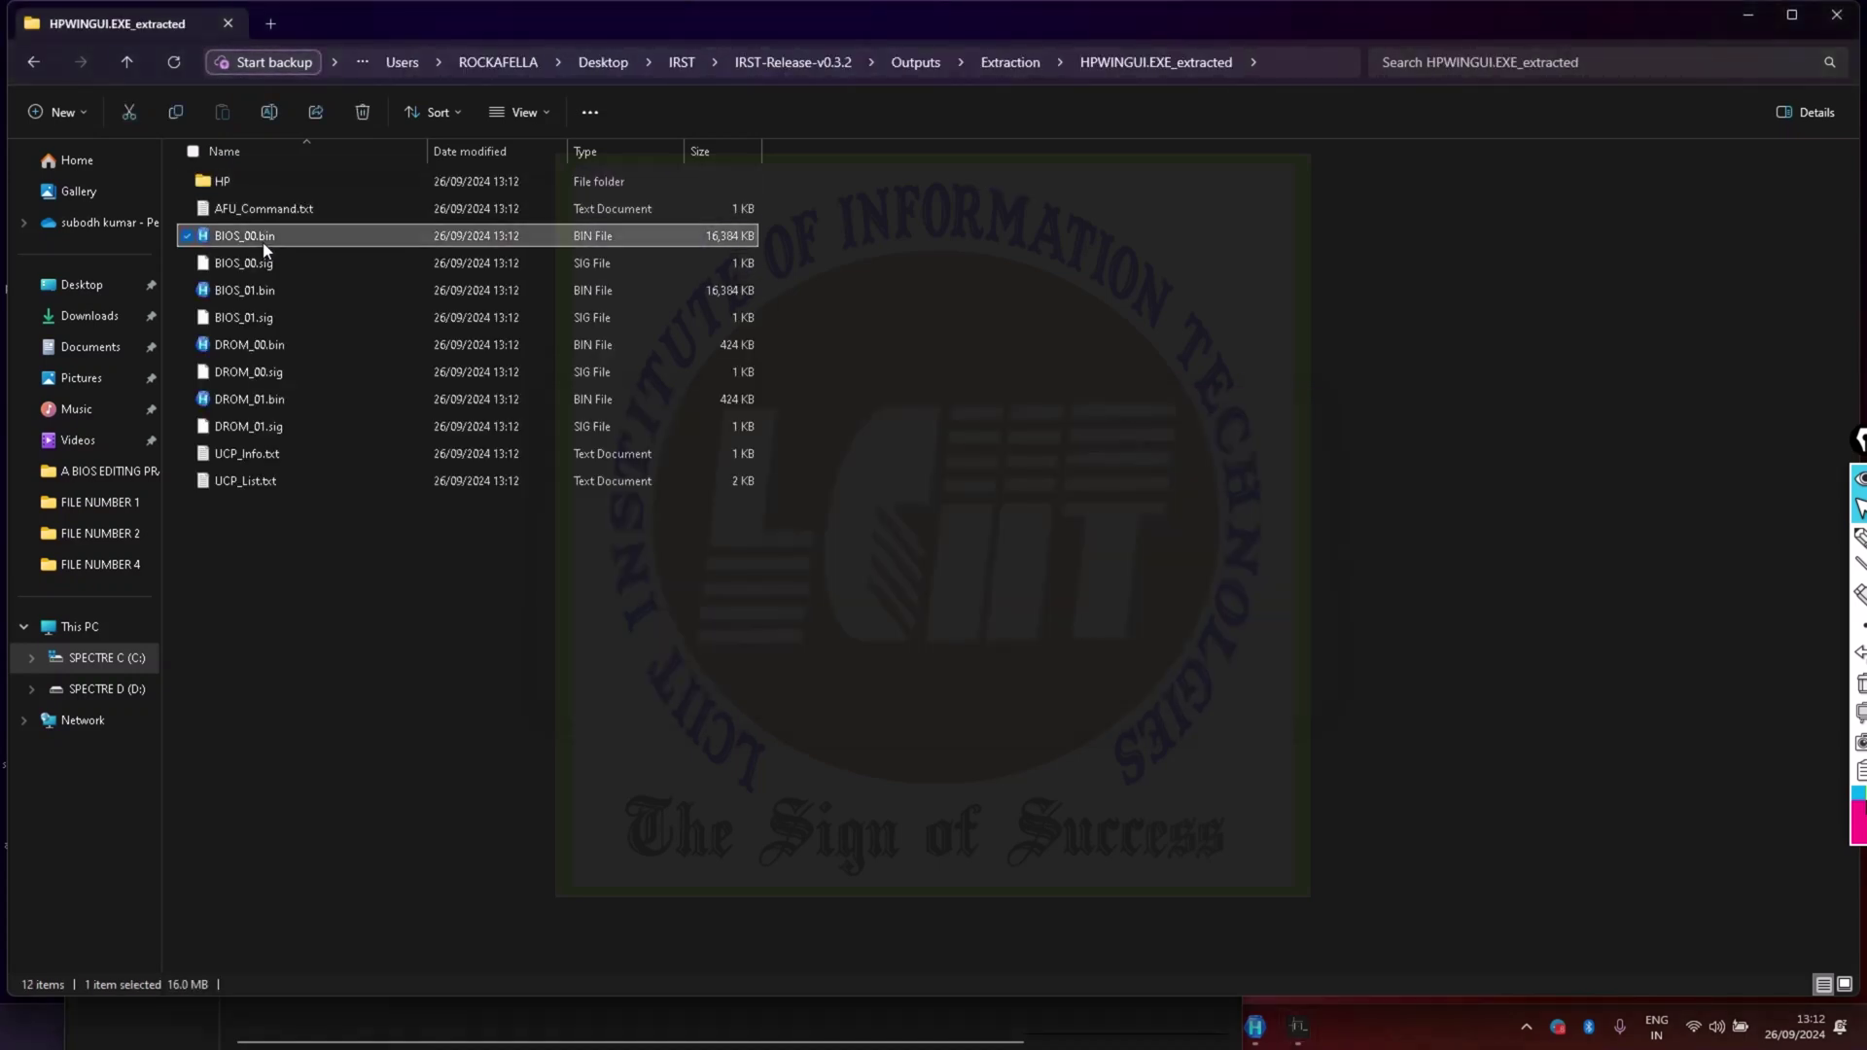
ctrl+click(268, 343)
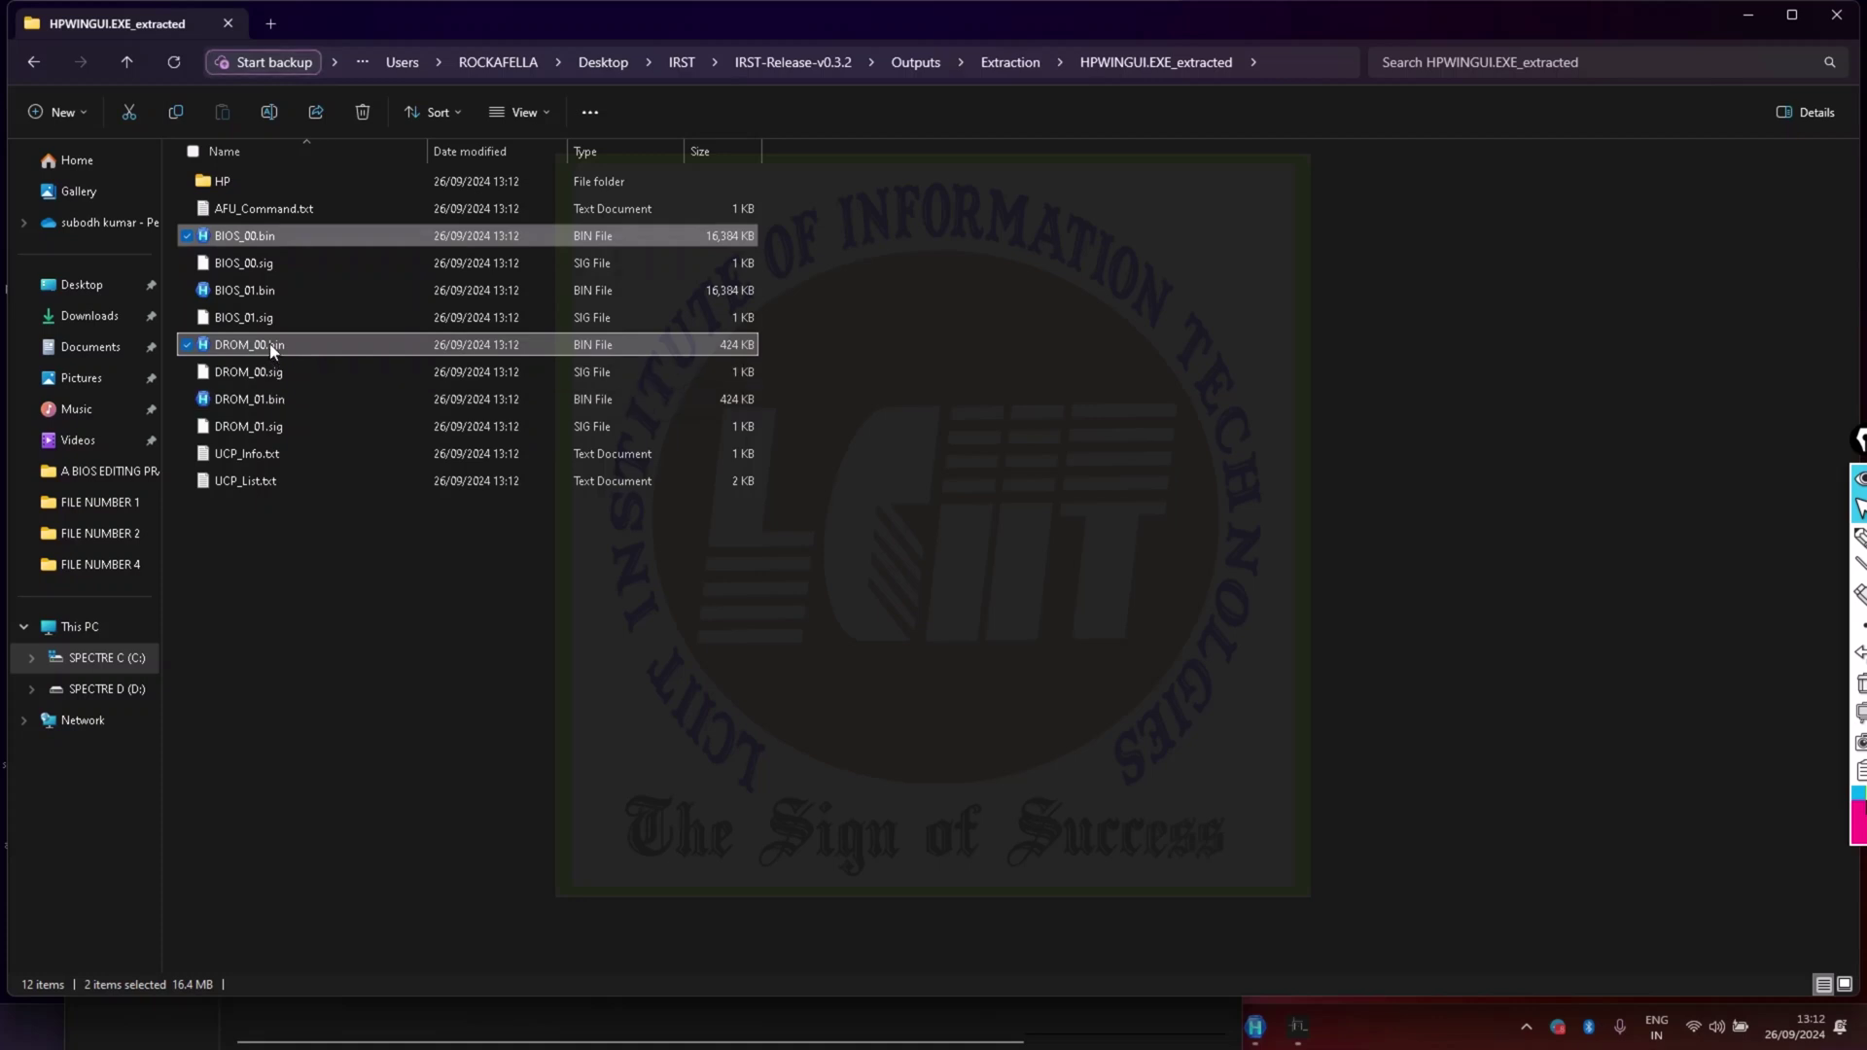
ctrl+click(257, 238)
click(260, 289)
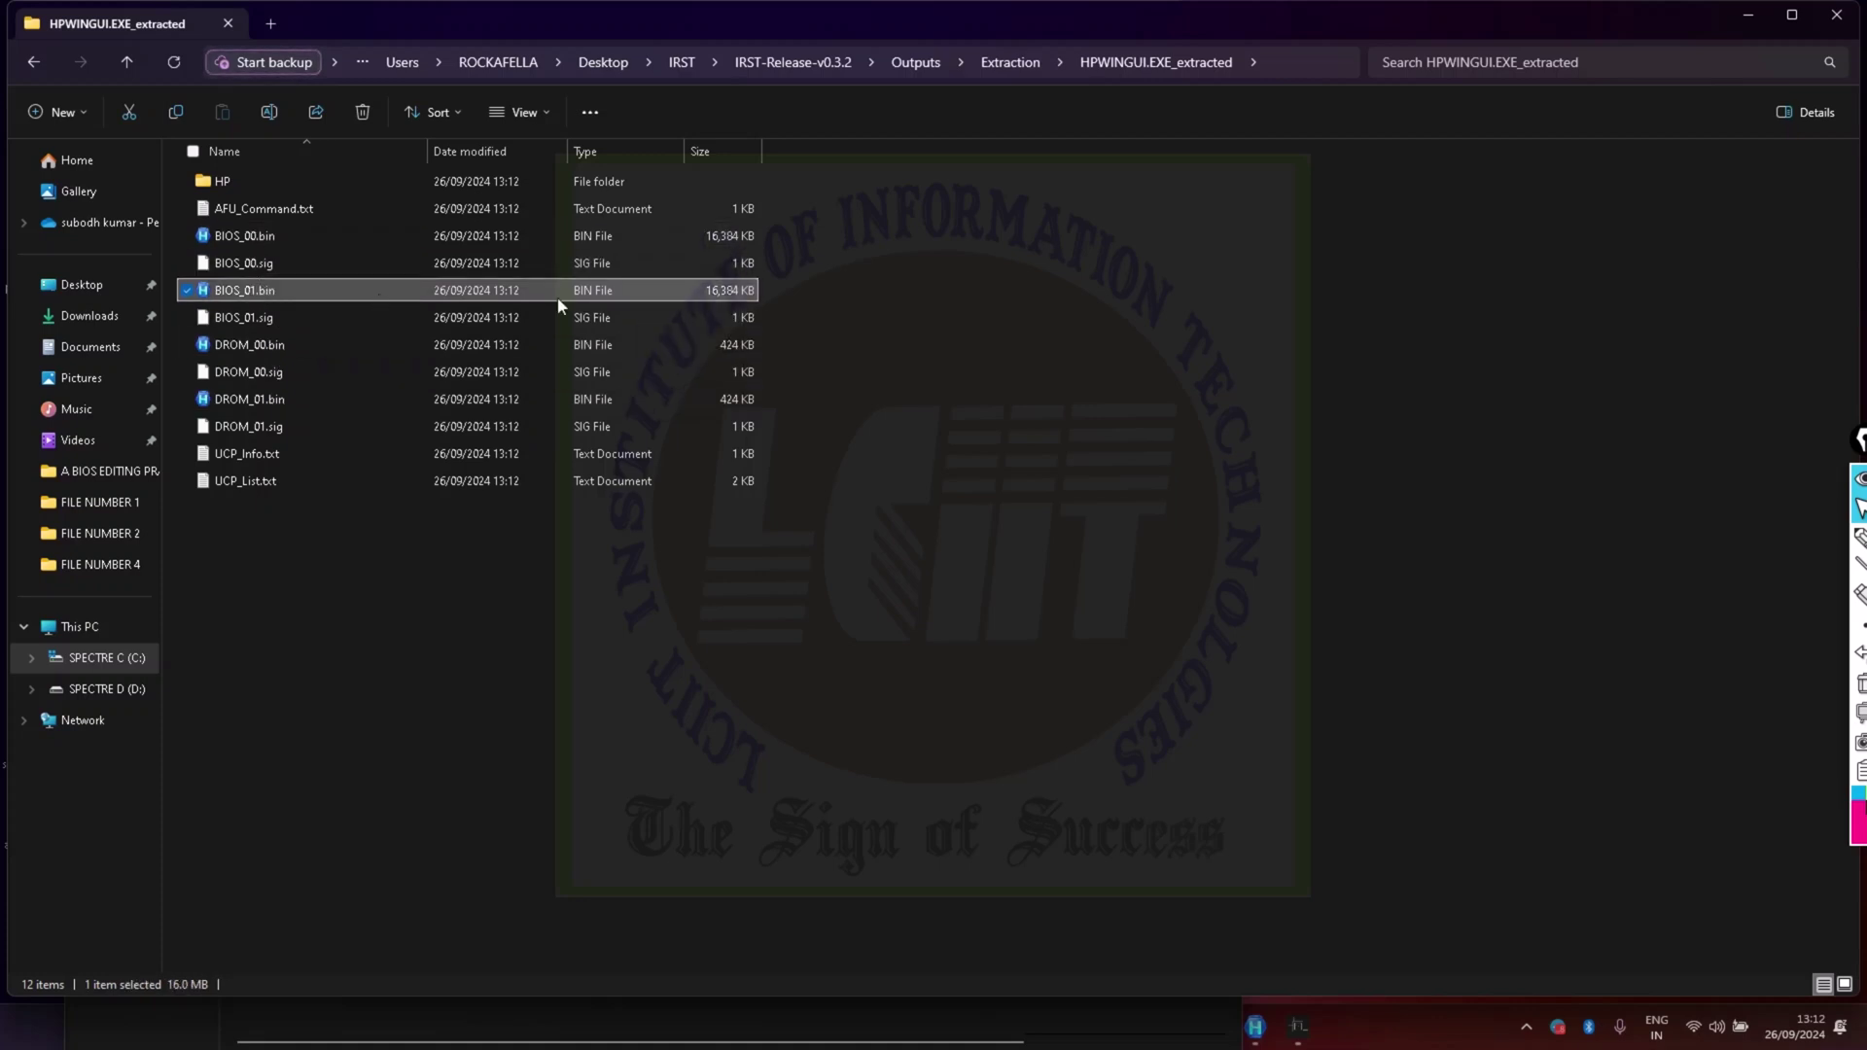
ctrl+click(693, 237)
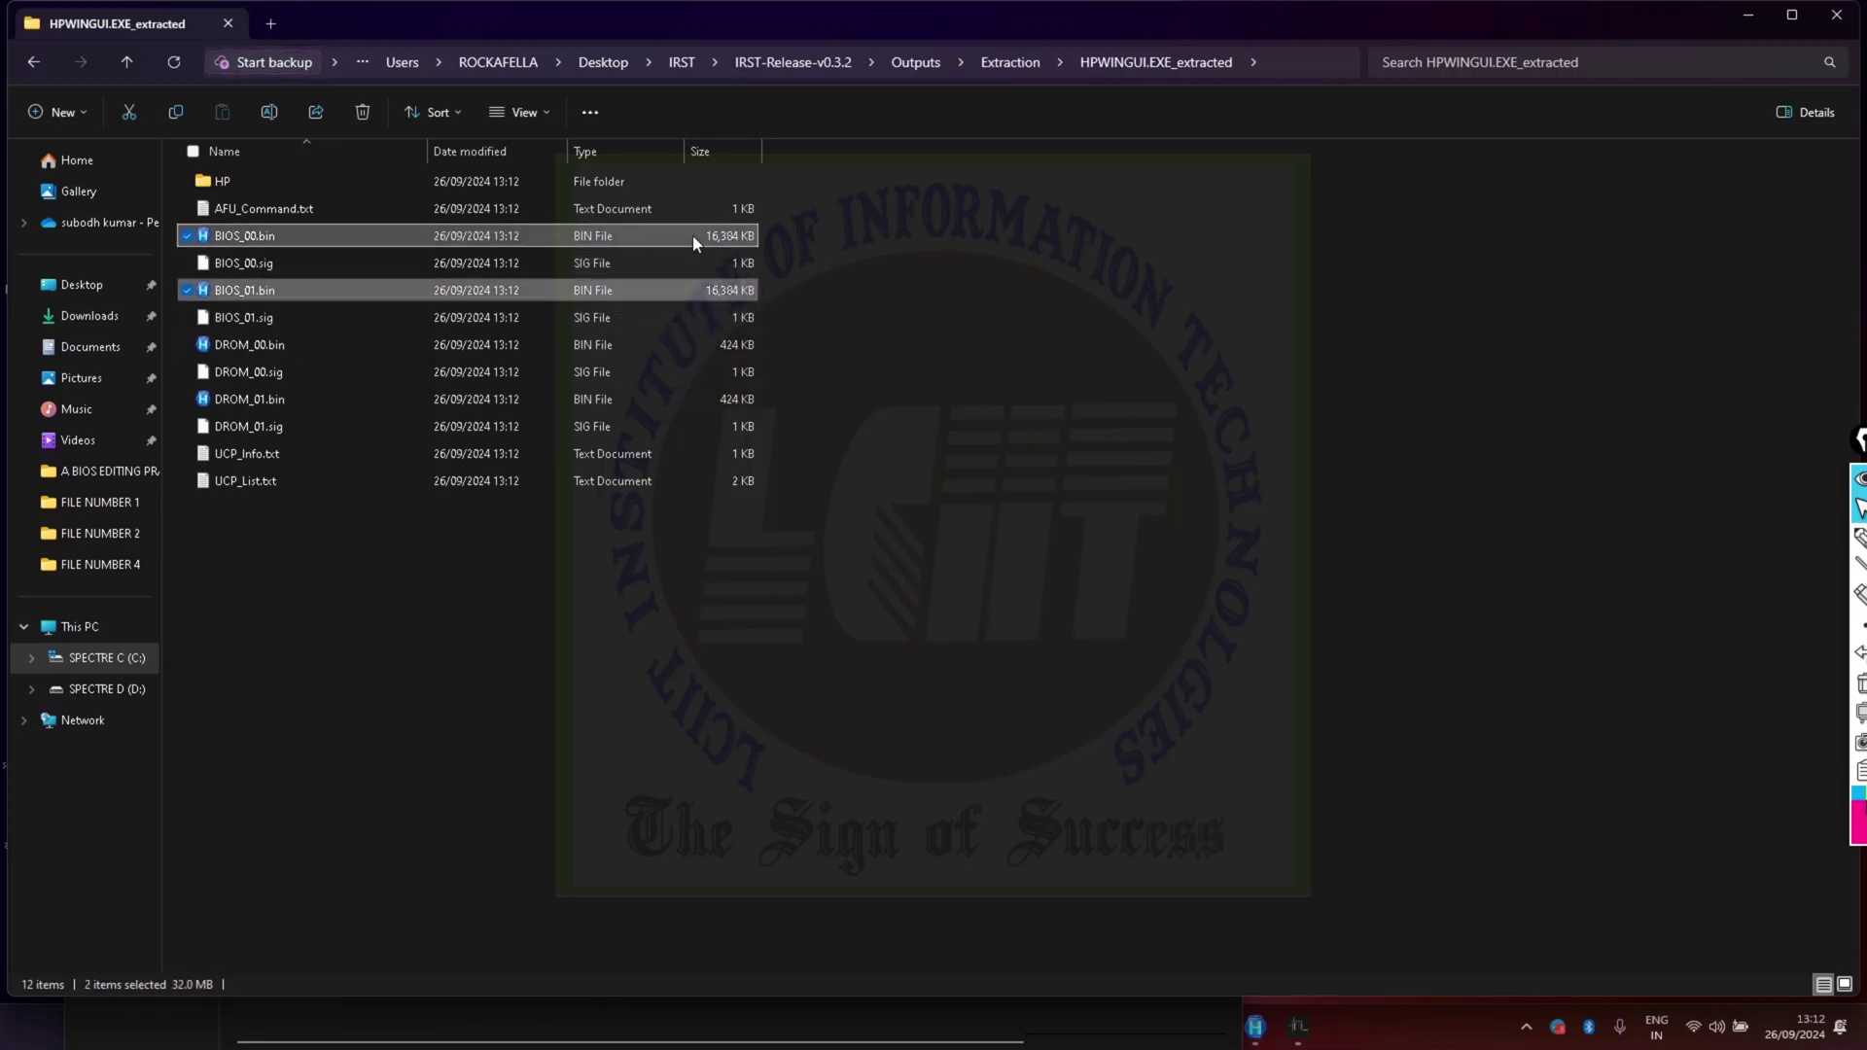
click(1746, 16)
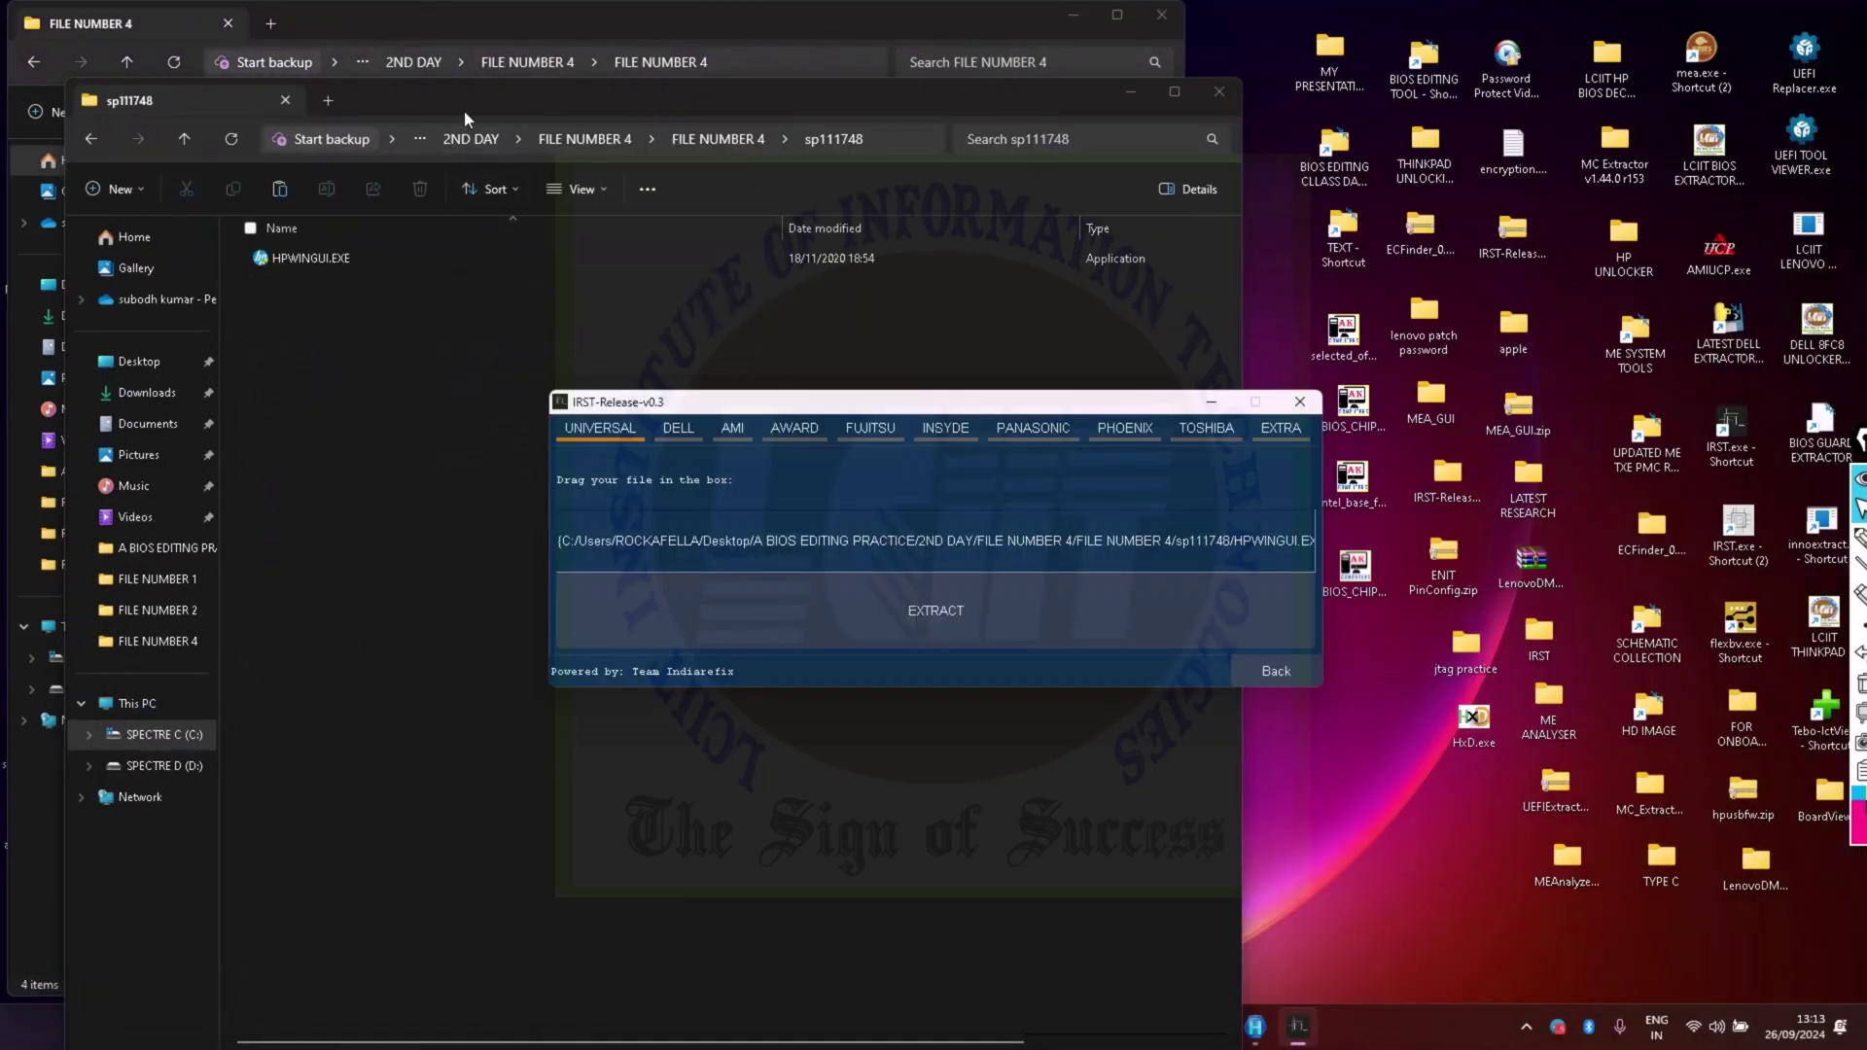
click(89, 141)
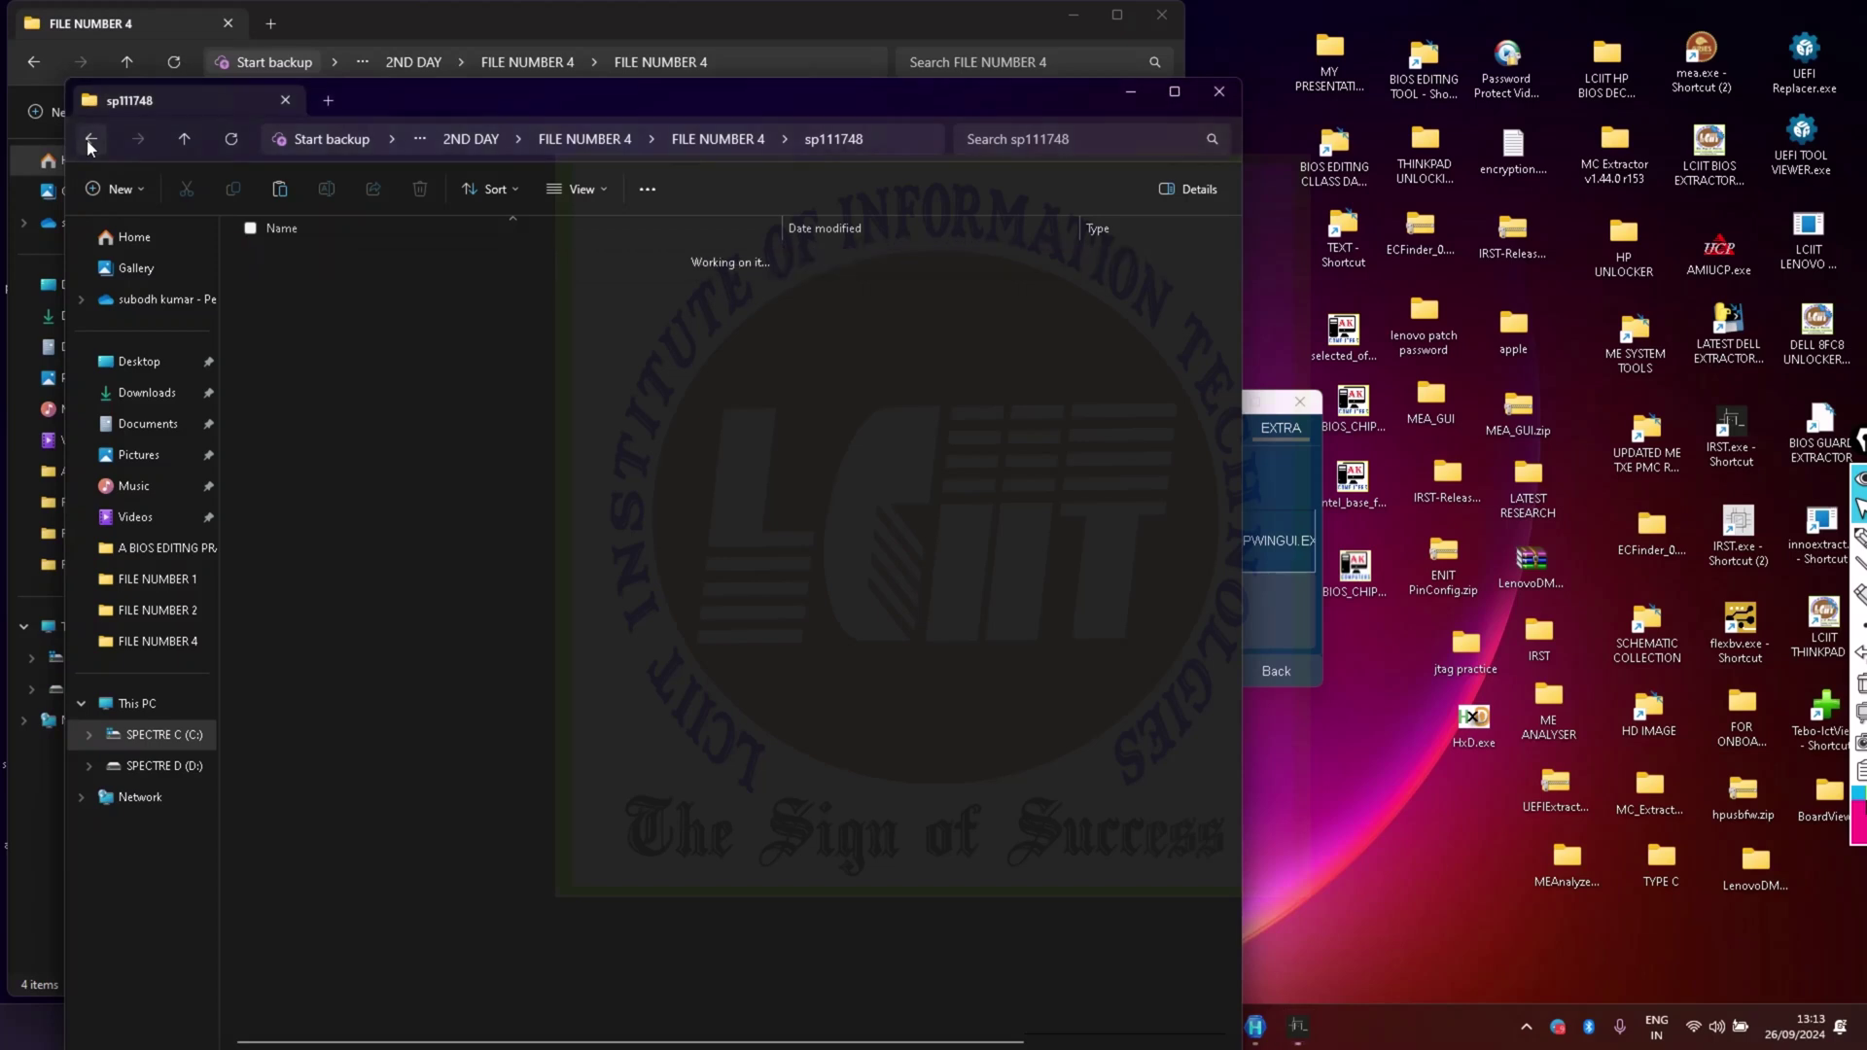
key(ctrl+v)
click(546, 591)
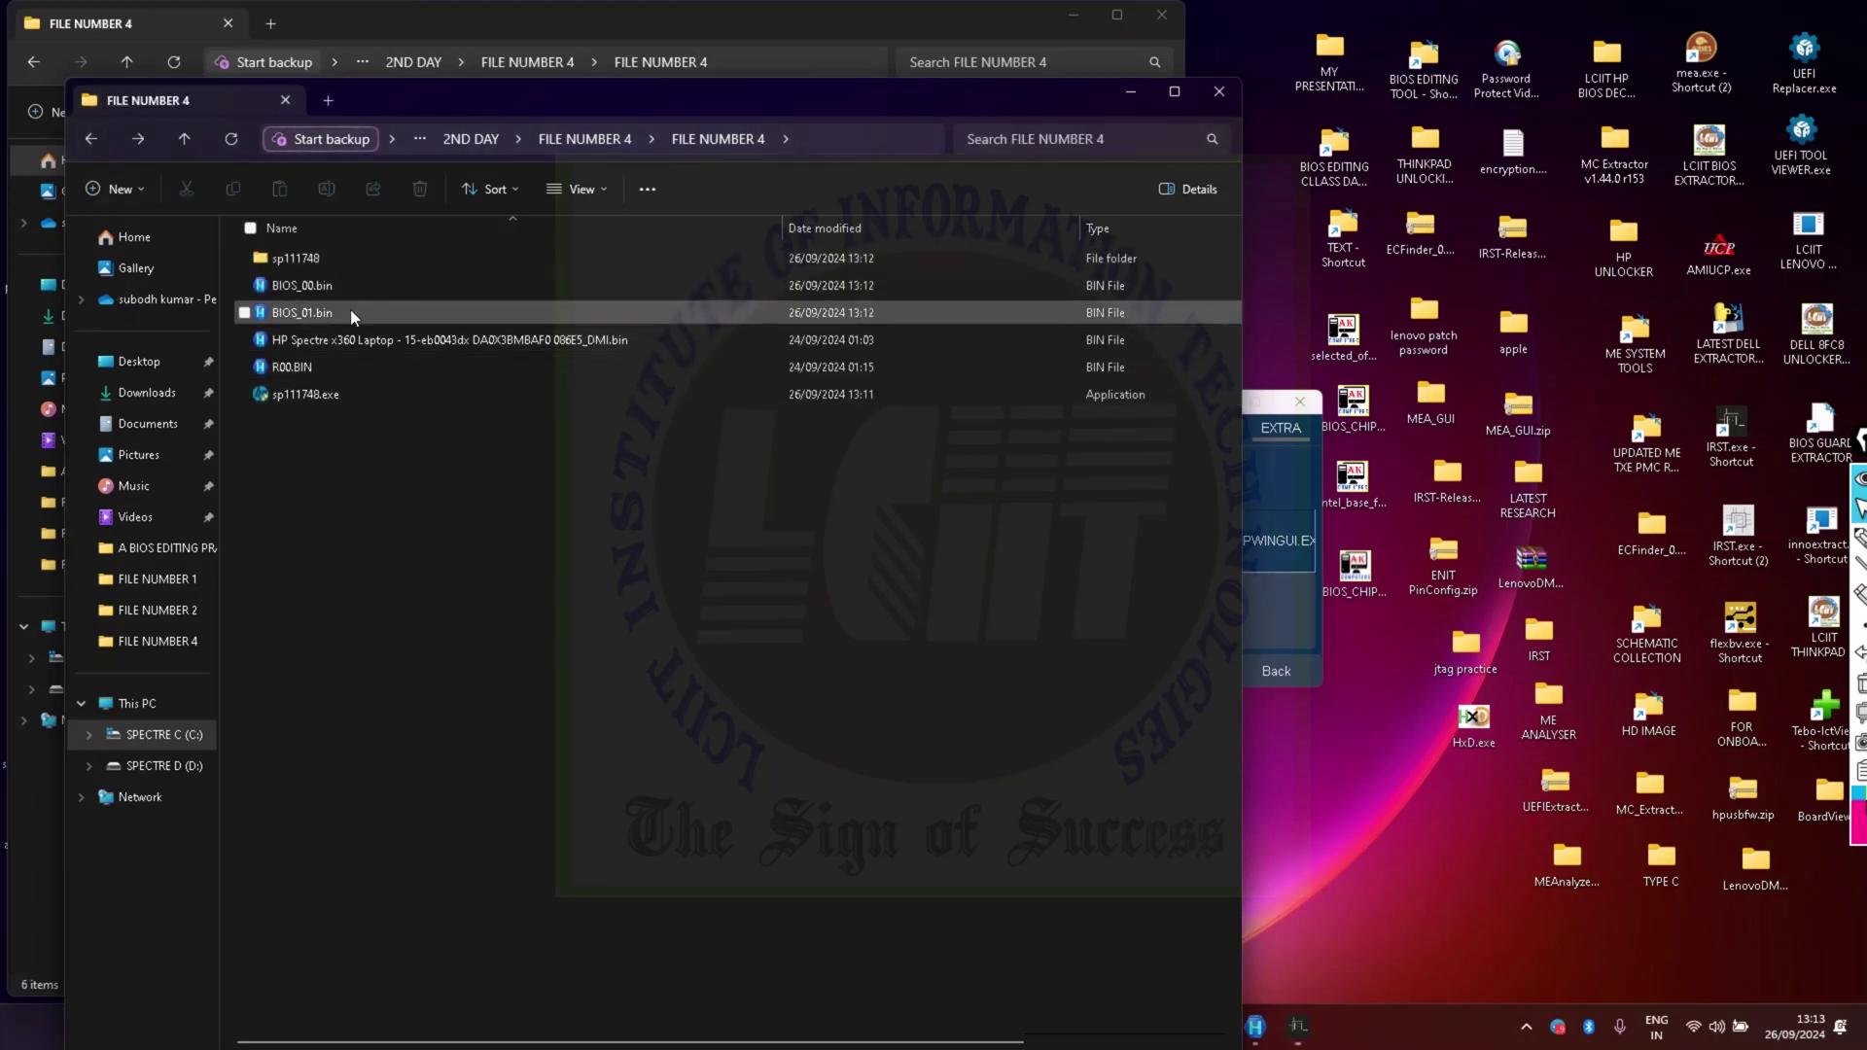
Open BIOS_00.bin in Hex Workshop, find all instances of BID and go to the one at 13541377
double_click(301, 286)
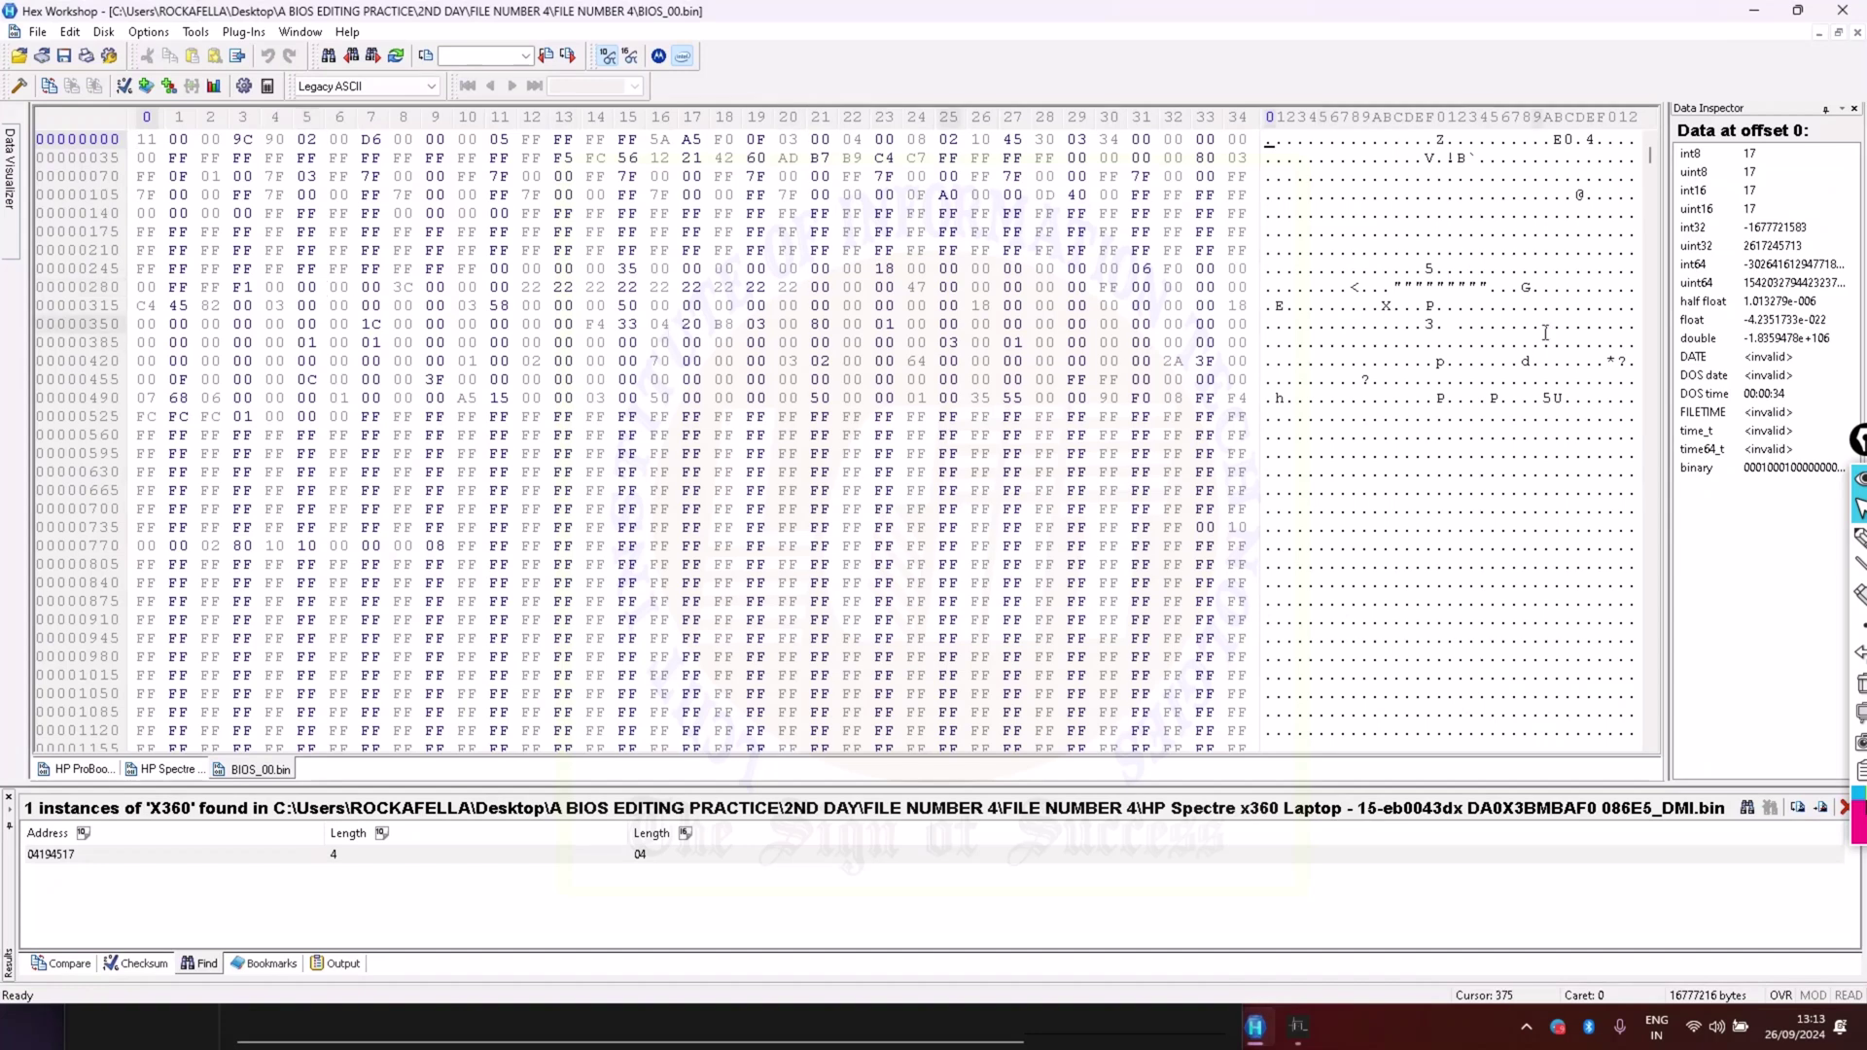
key(ctrl+f)
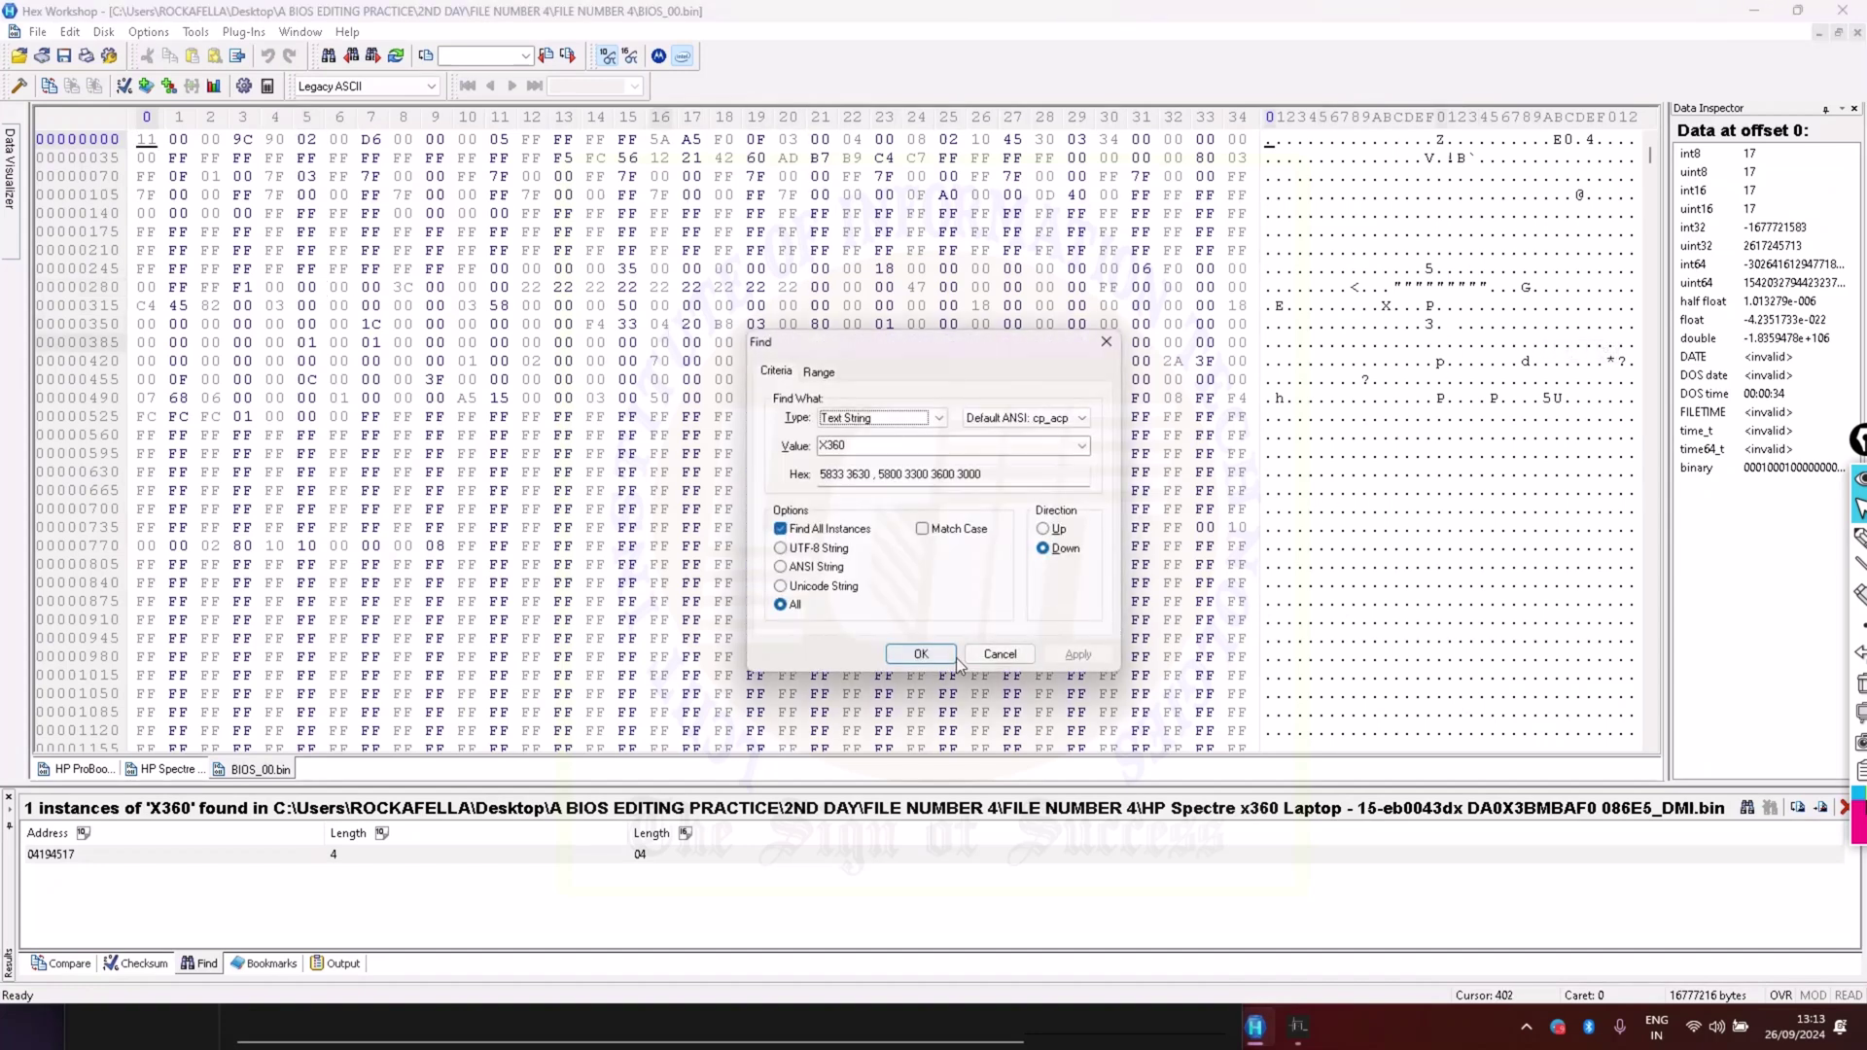
click(1082, 446)
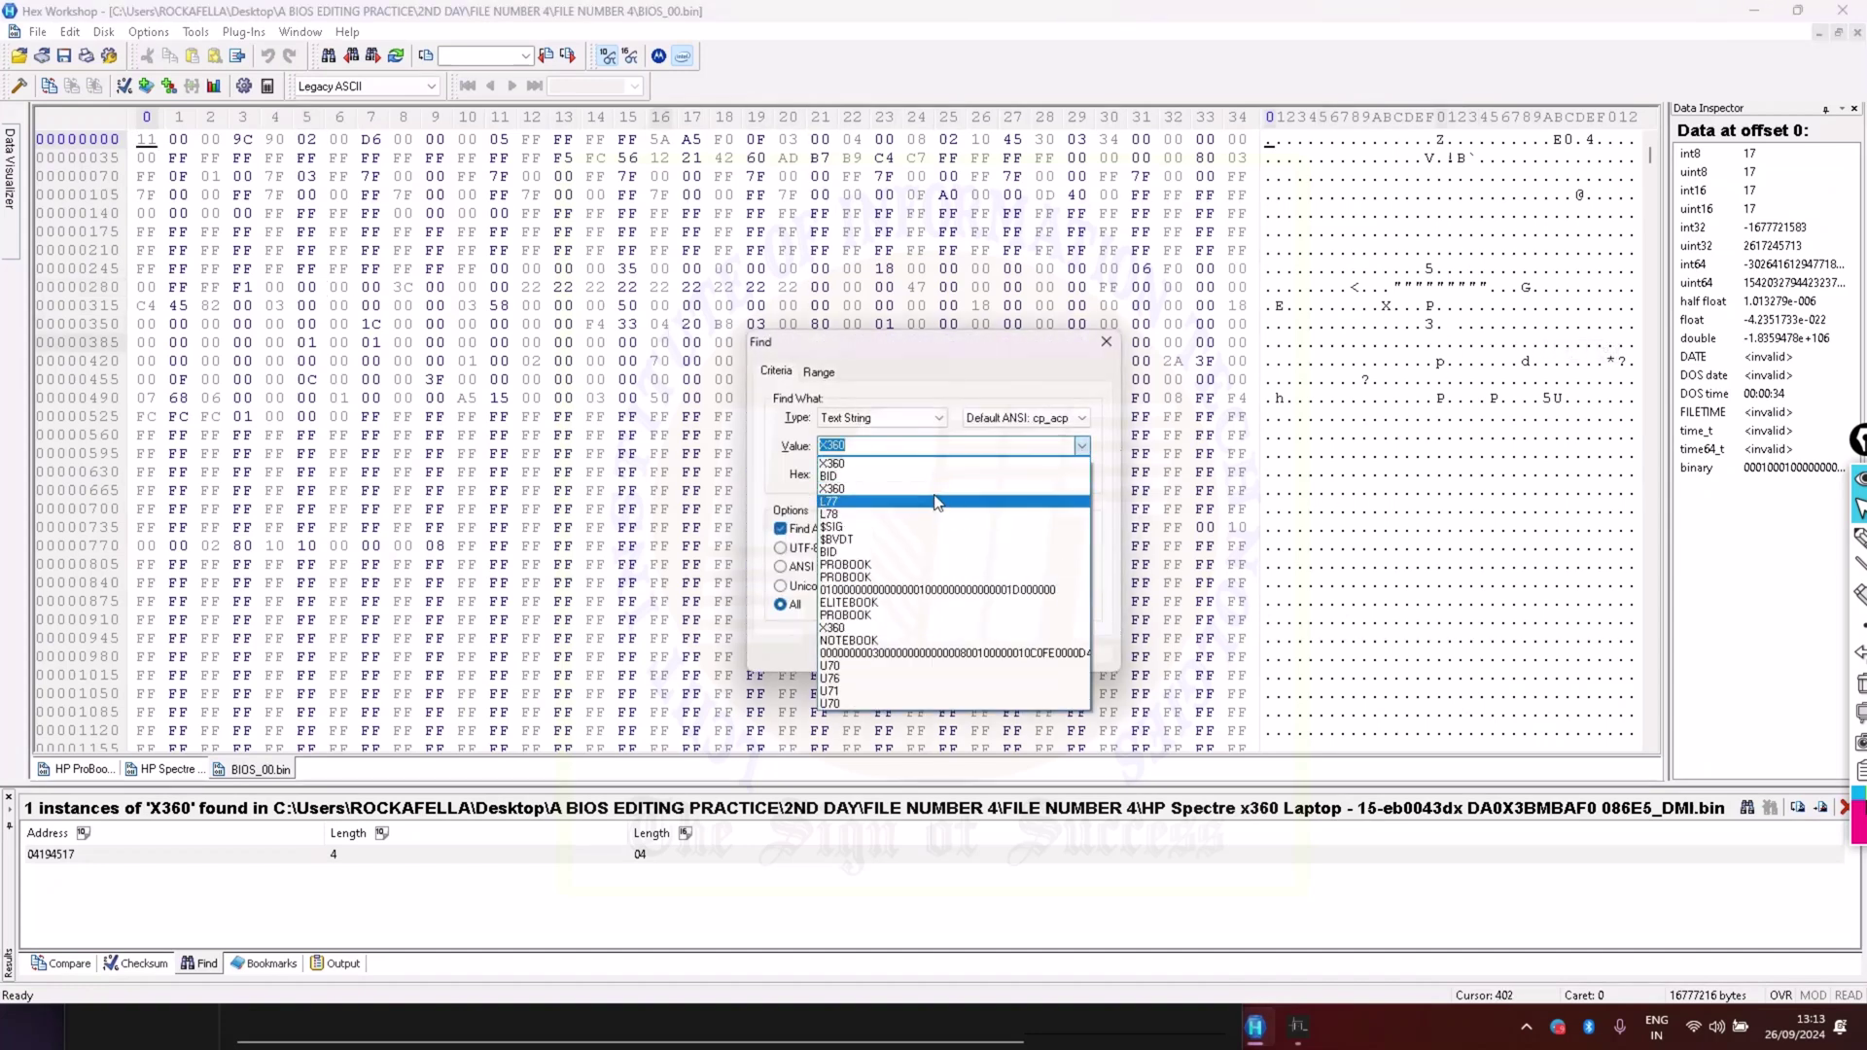
click(931, 476)
click(914, 656)
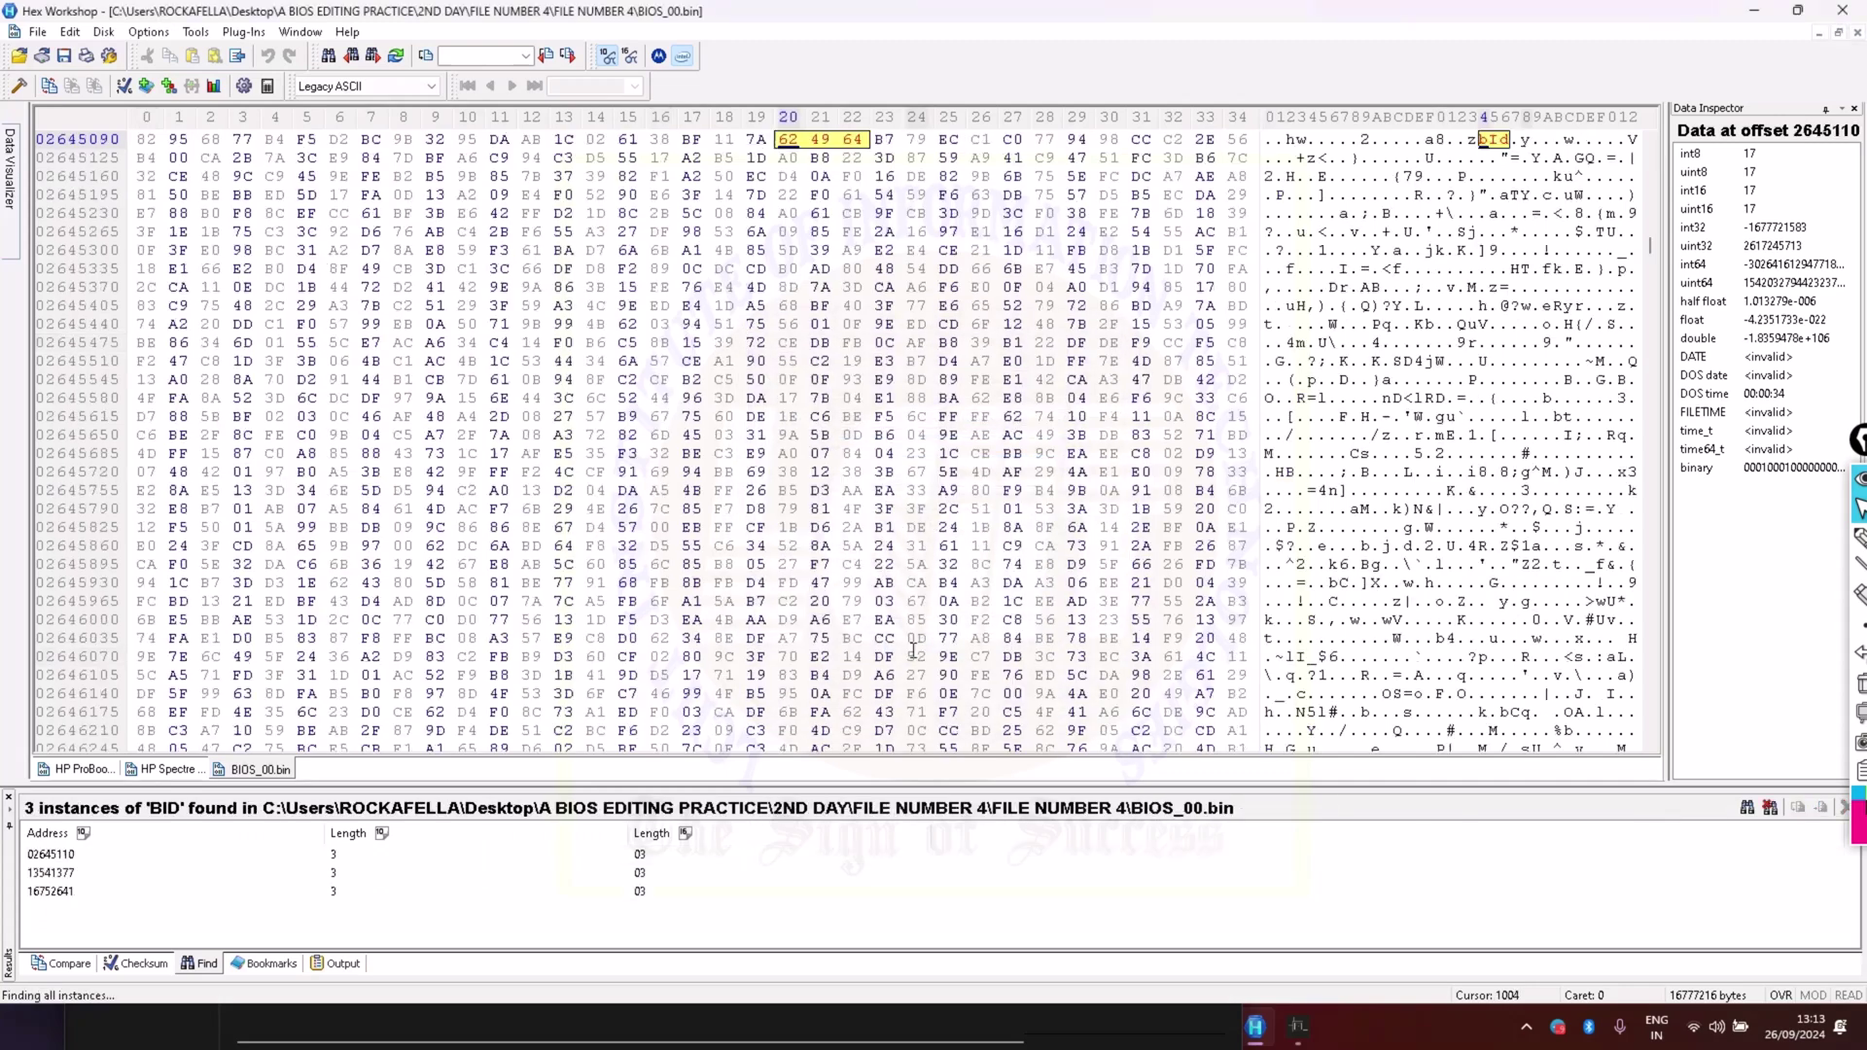
double_click(60, 875)
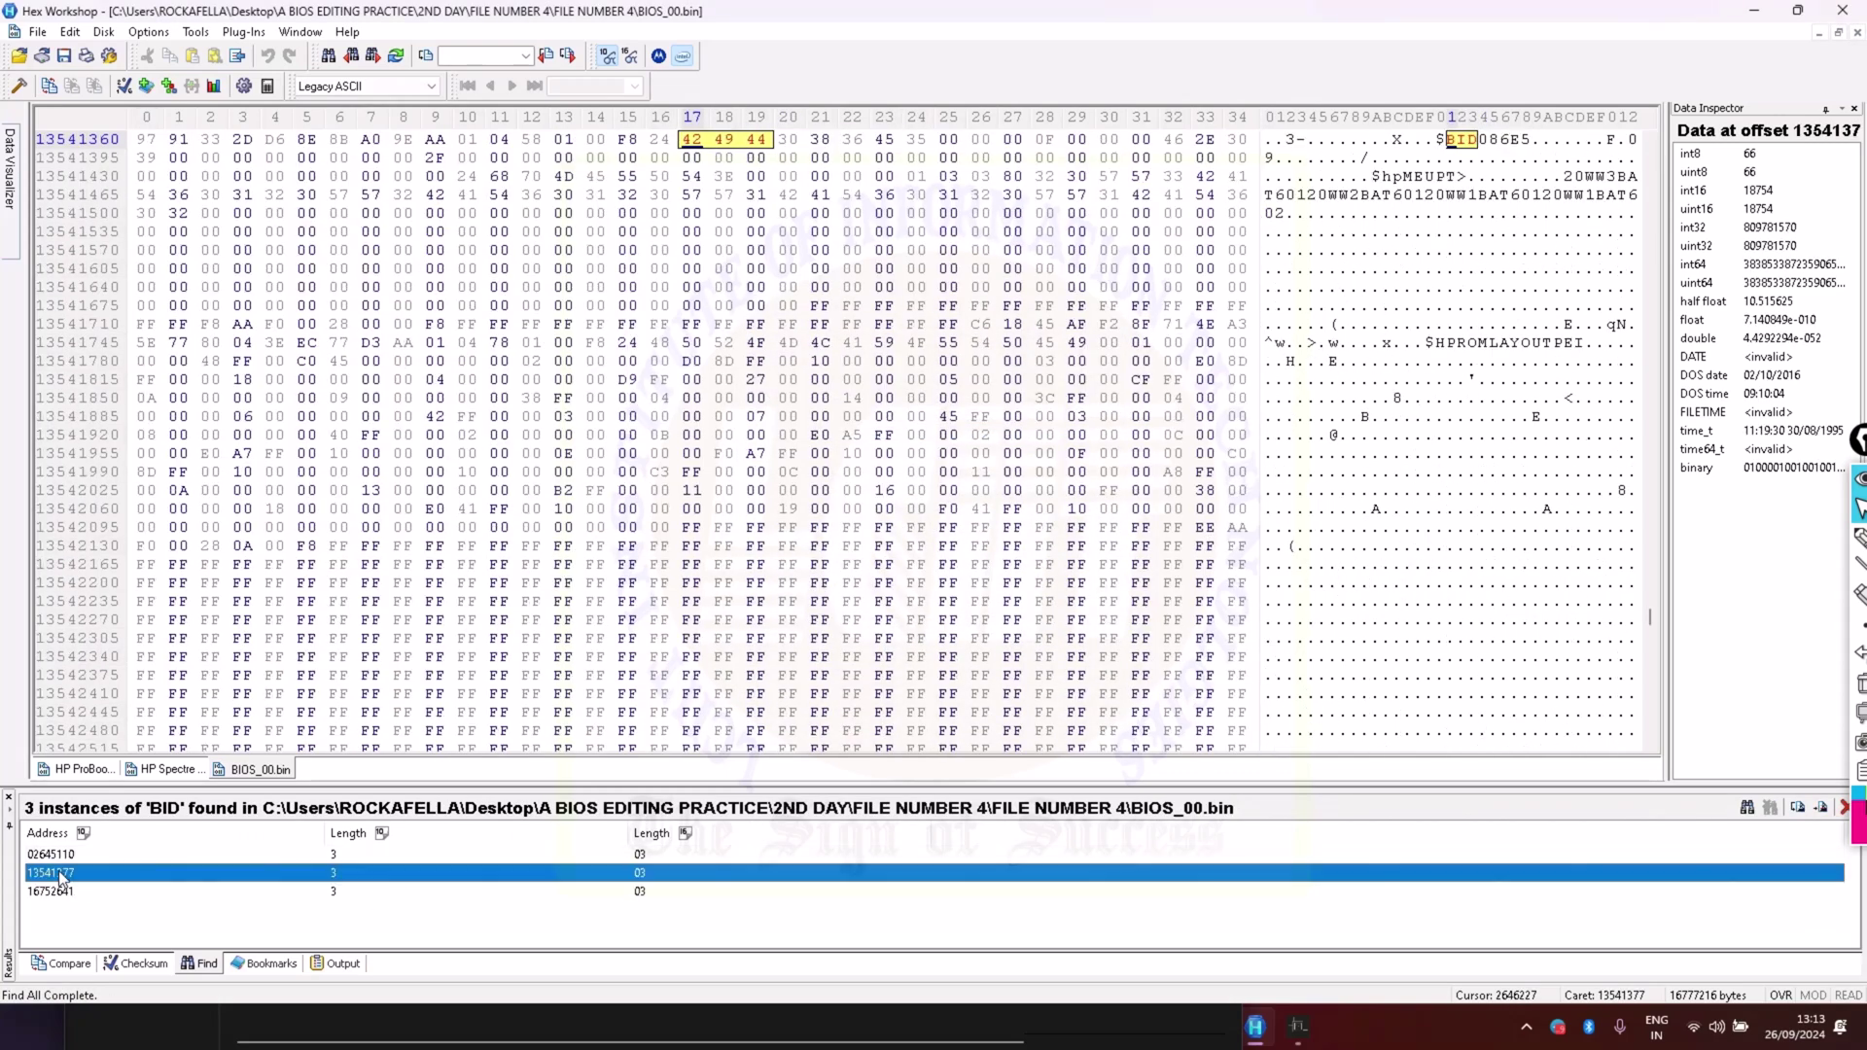
click(1751, 11)
Open BIOS_01.bin in Hex Workshop, find all instances of BID and inspect those at 05411820 and 16752641
double_click(321, 307)
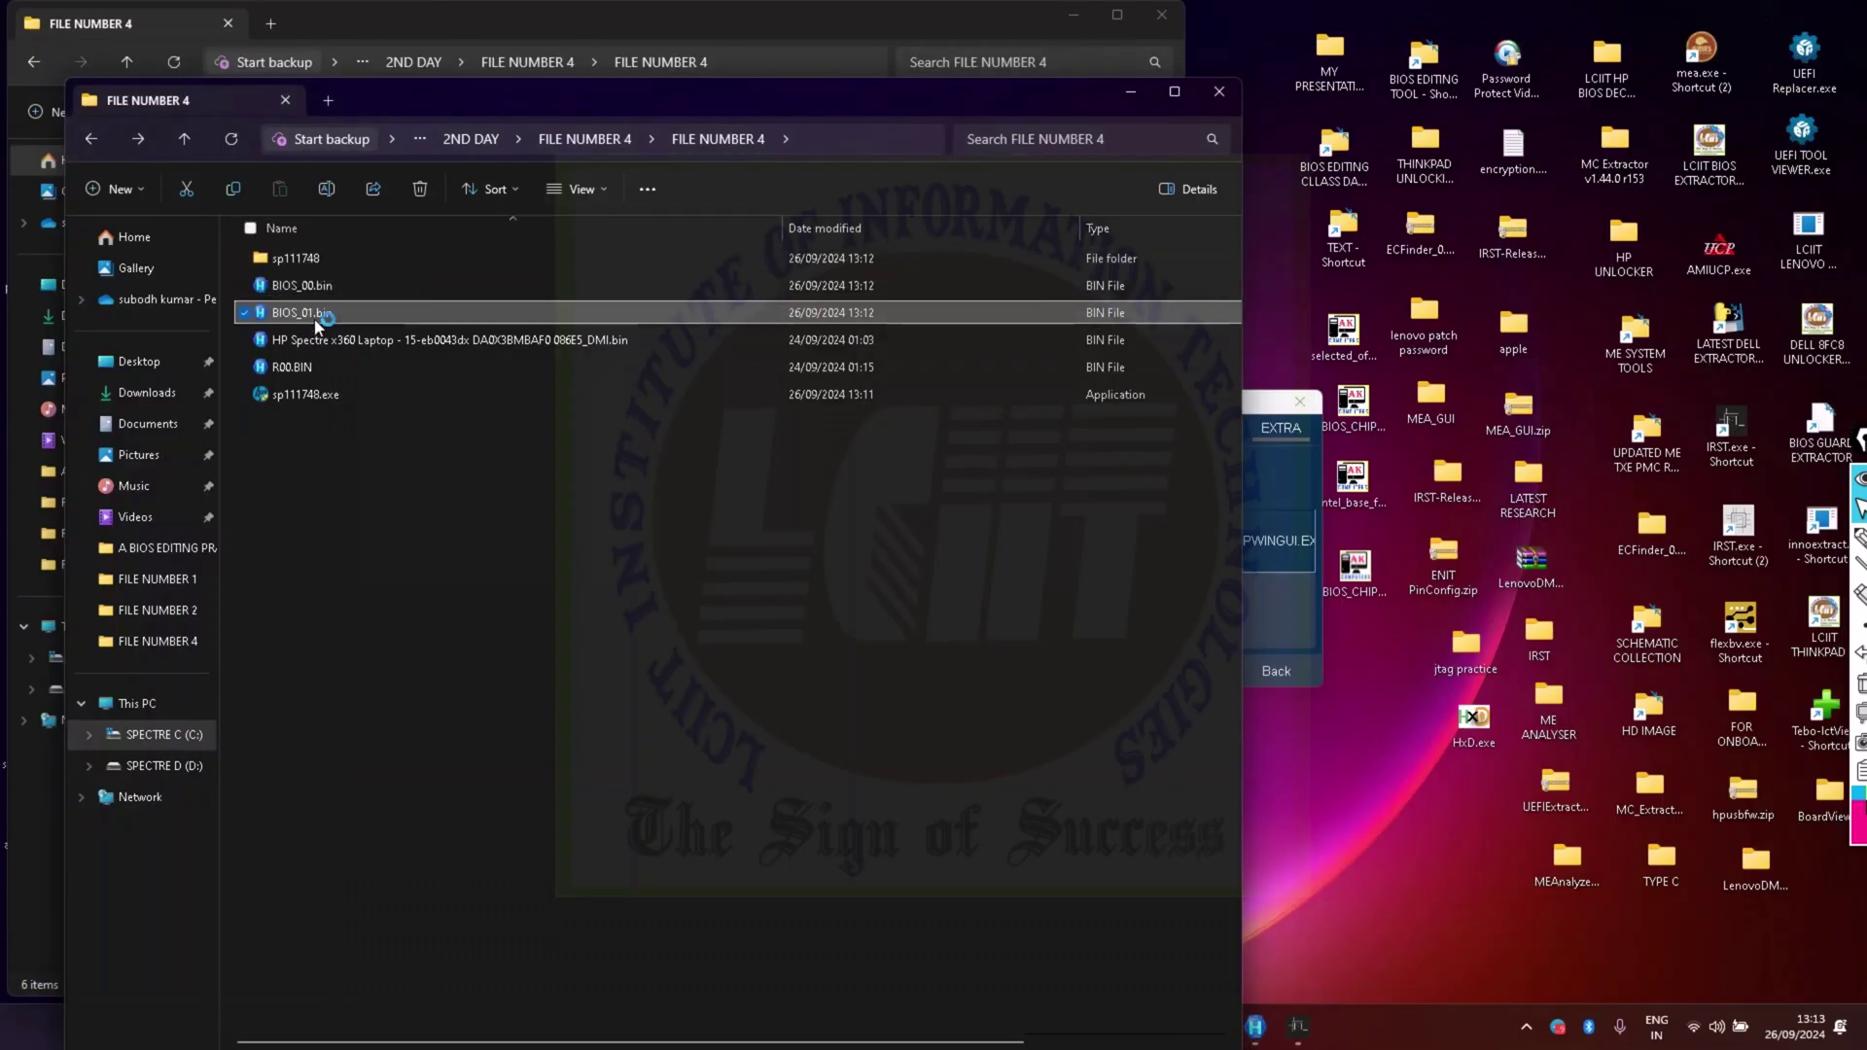
key(ctrl+f)
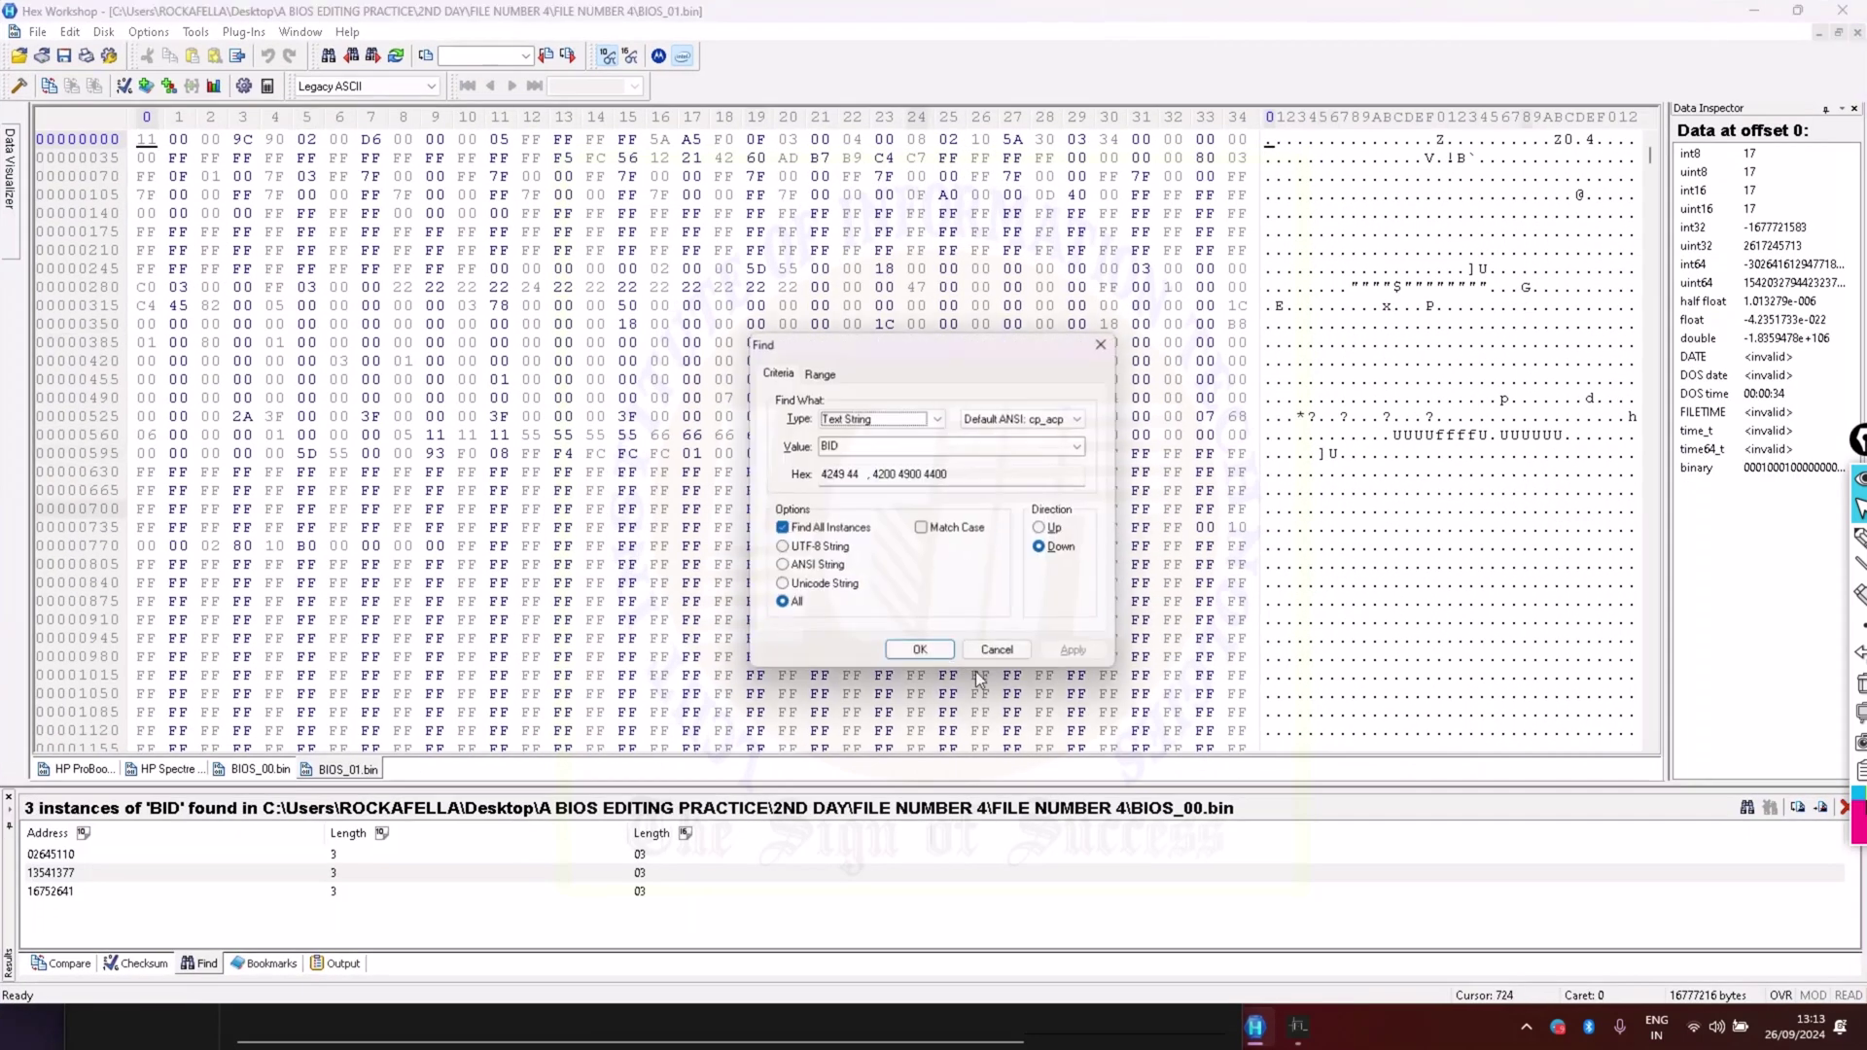
click(920, 653)
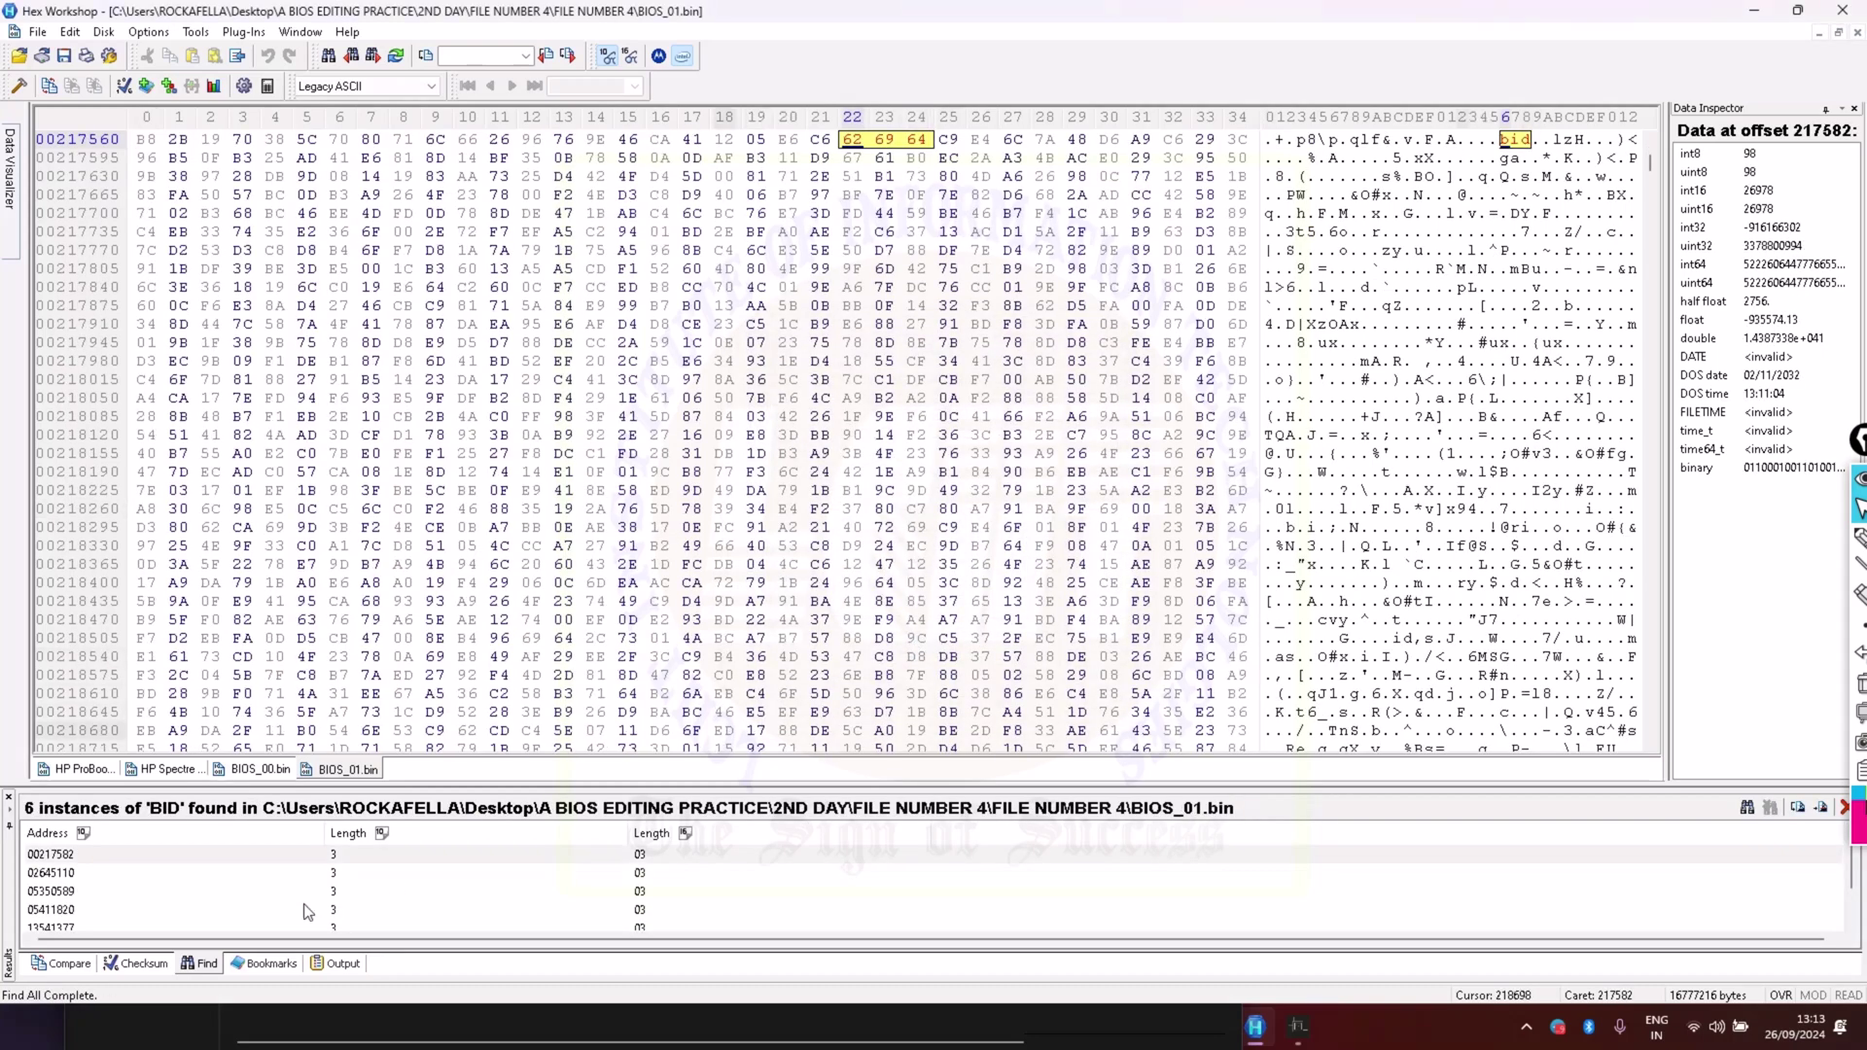
double_click(80, 909)
scroll(86, 912, down, 1)
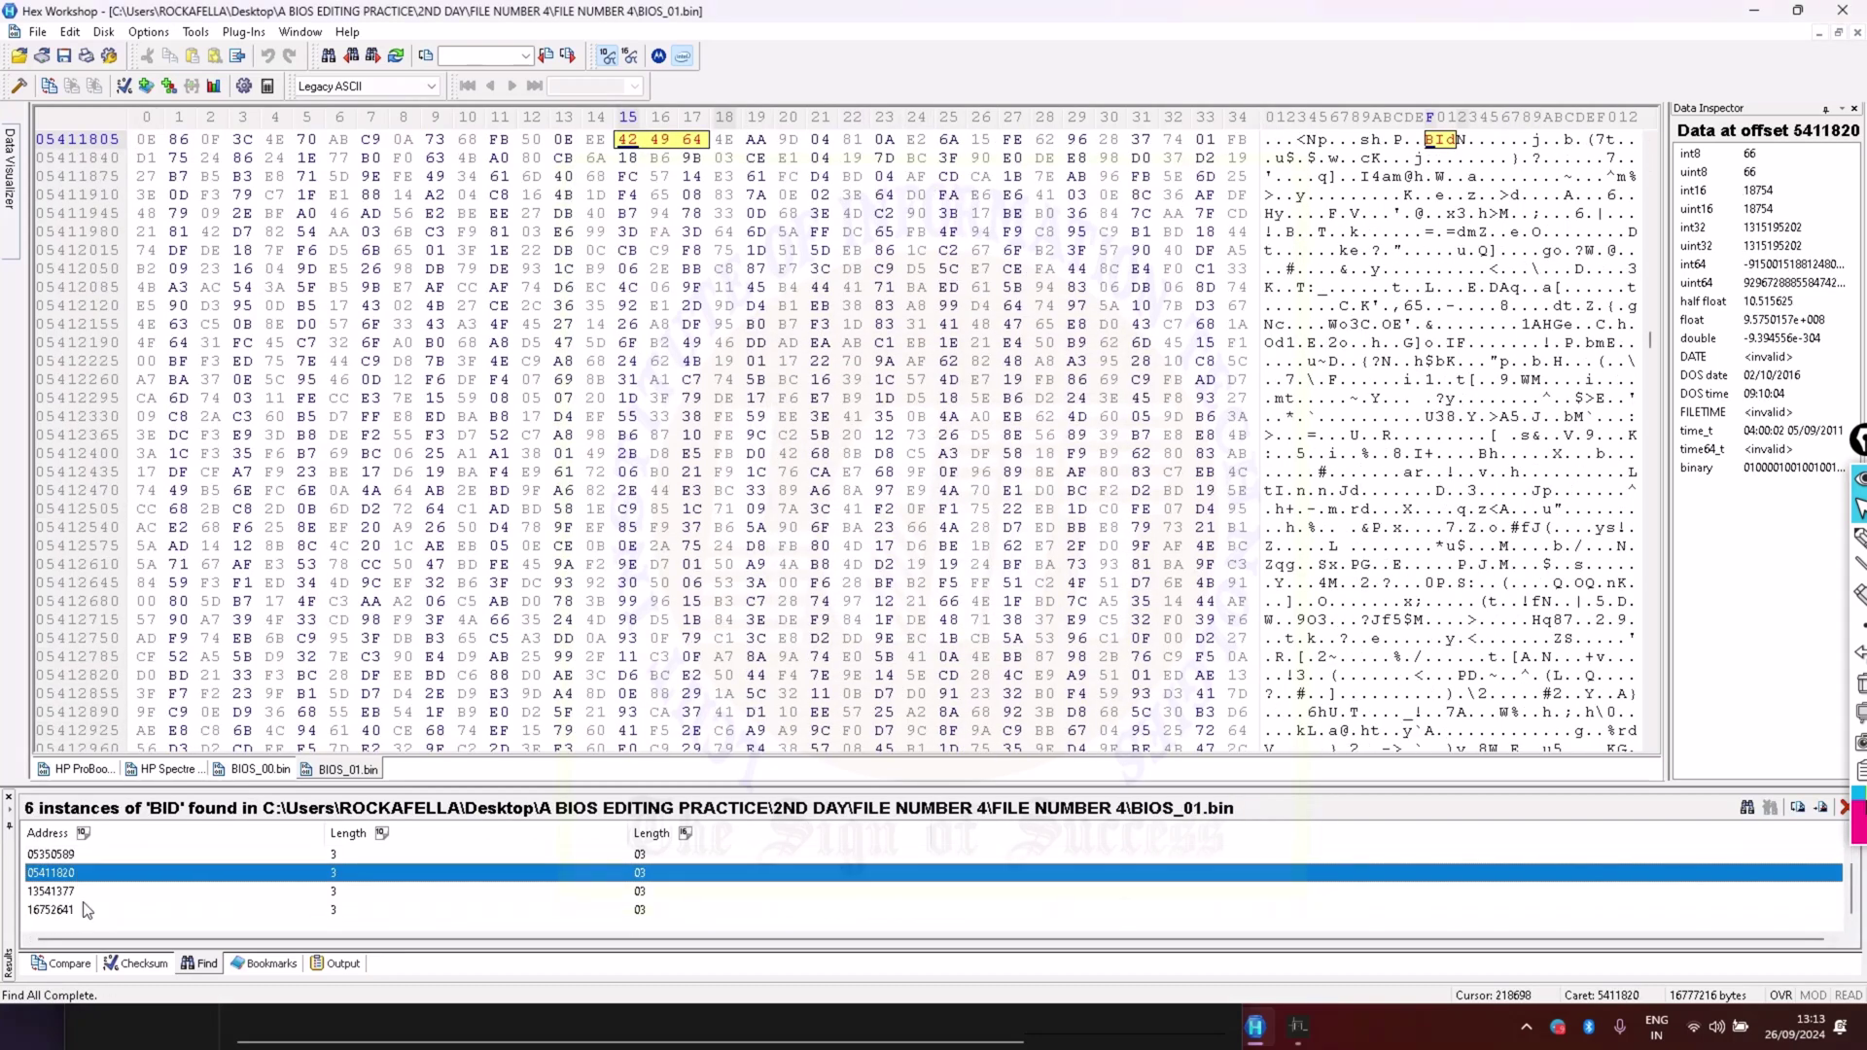
double_click(70, 910)
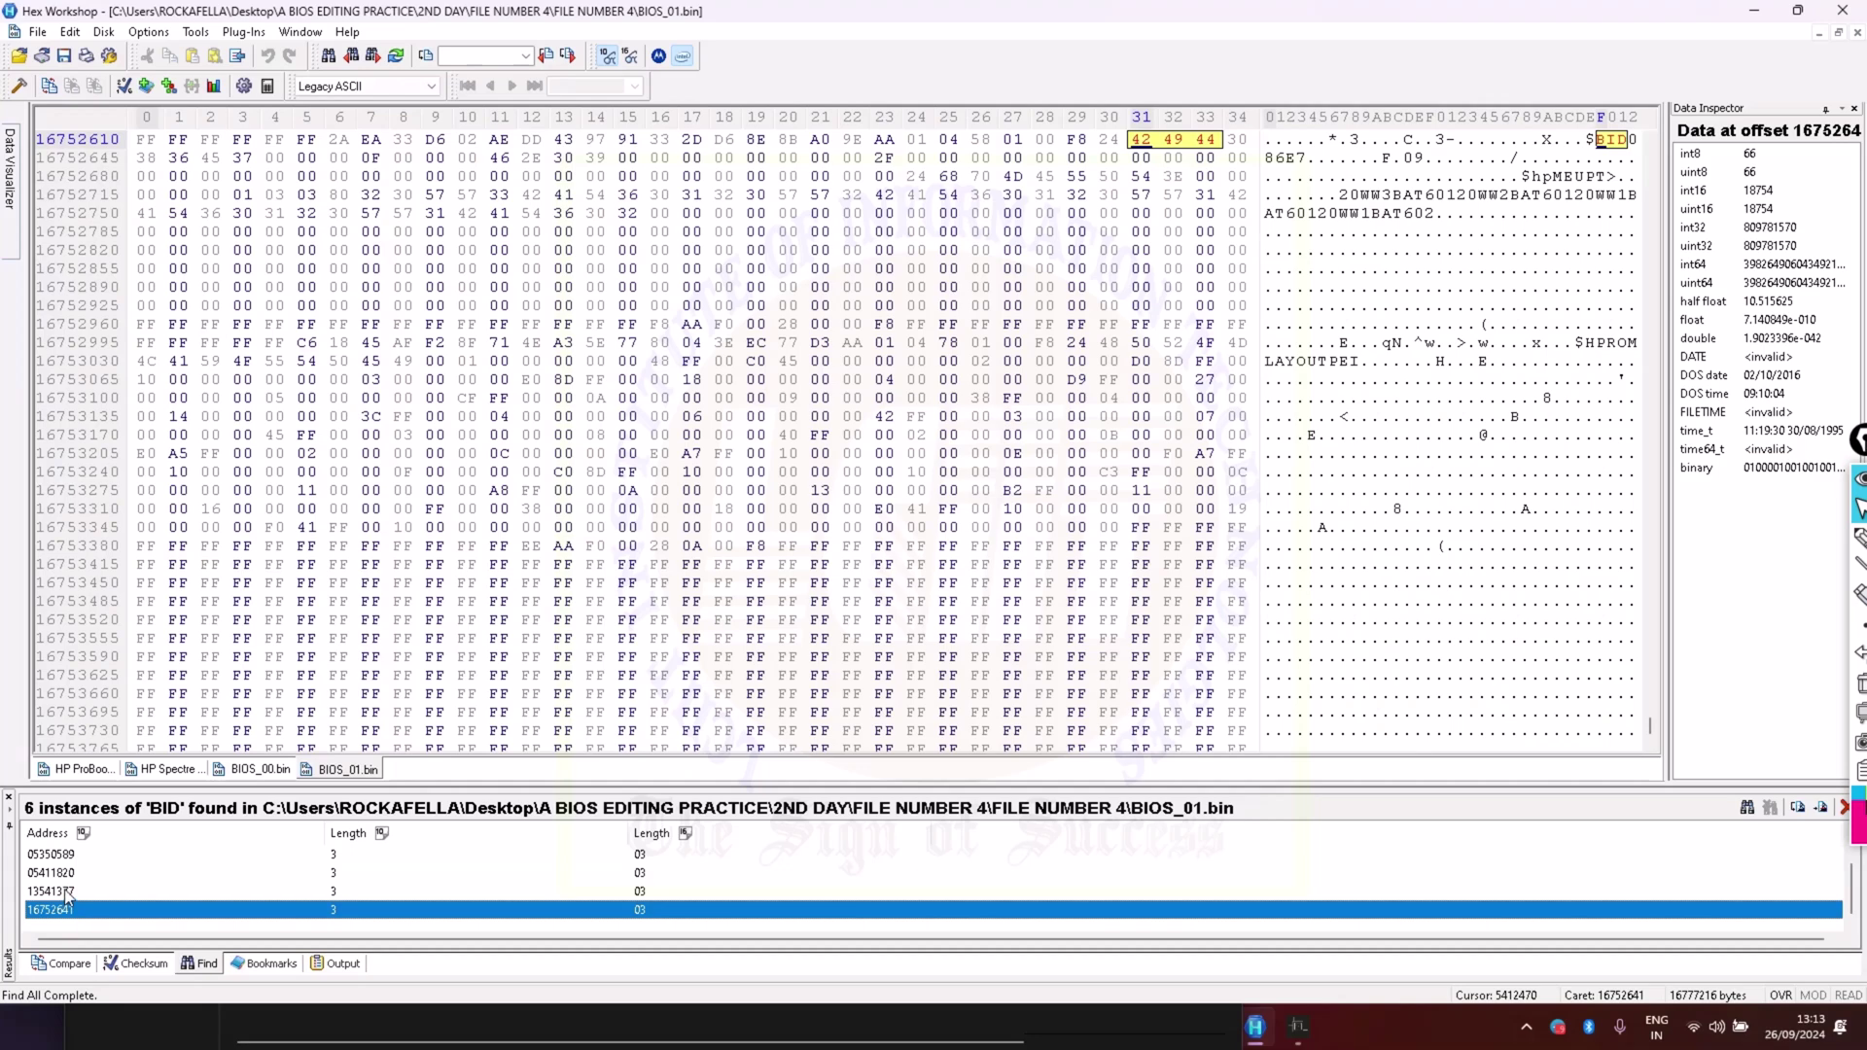
Close Hex Workshop and delete BIOS_01.bin from the FILE NUMBER 4 folder
click(1837, 14)
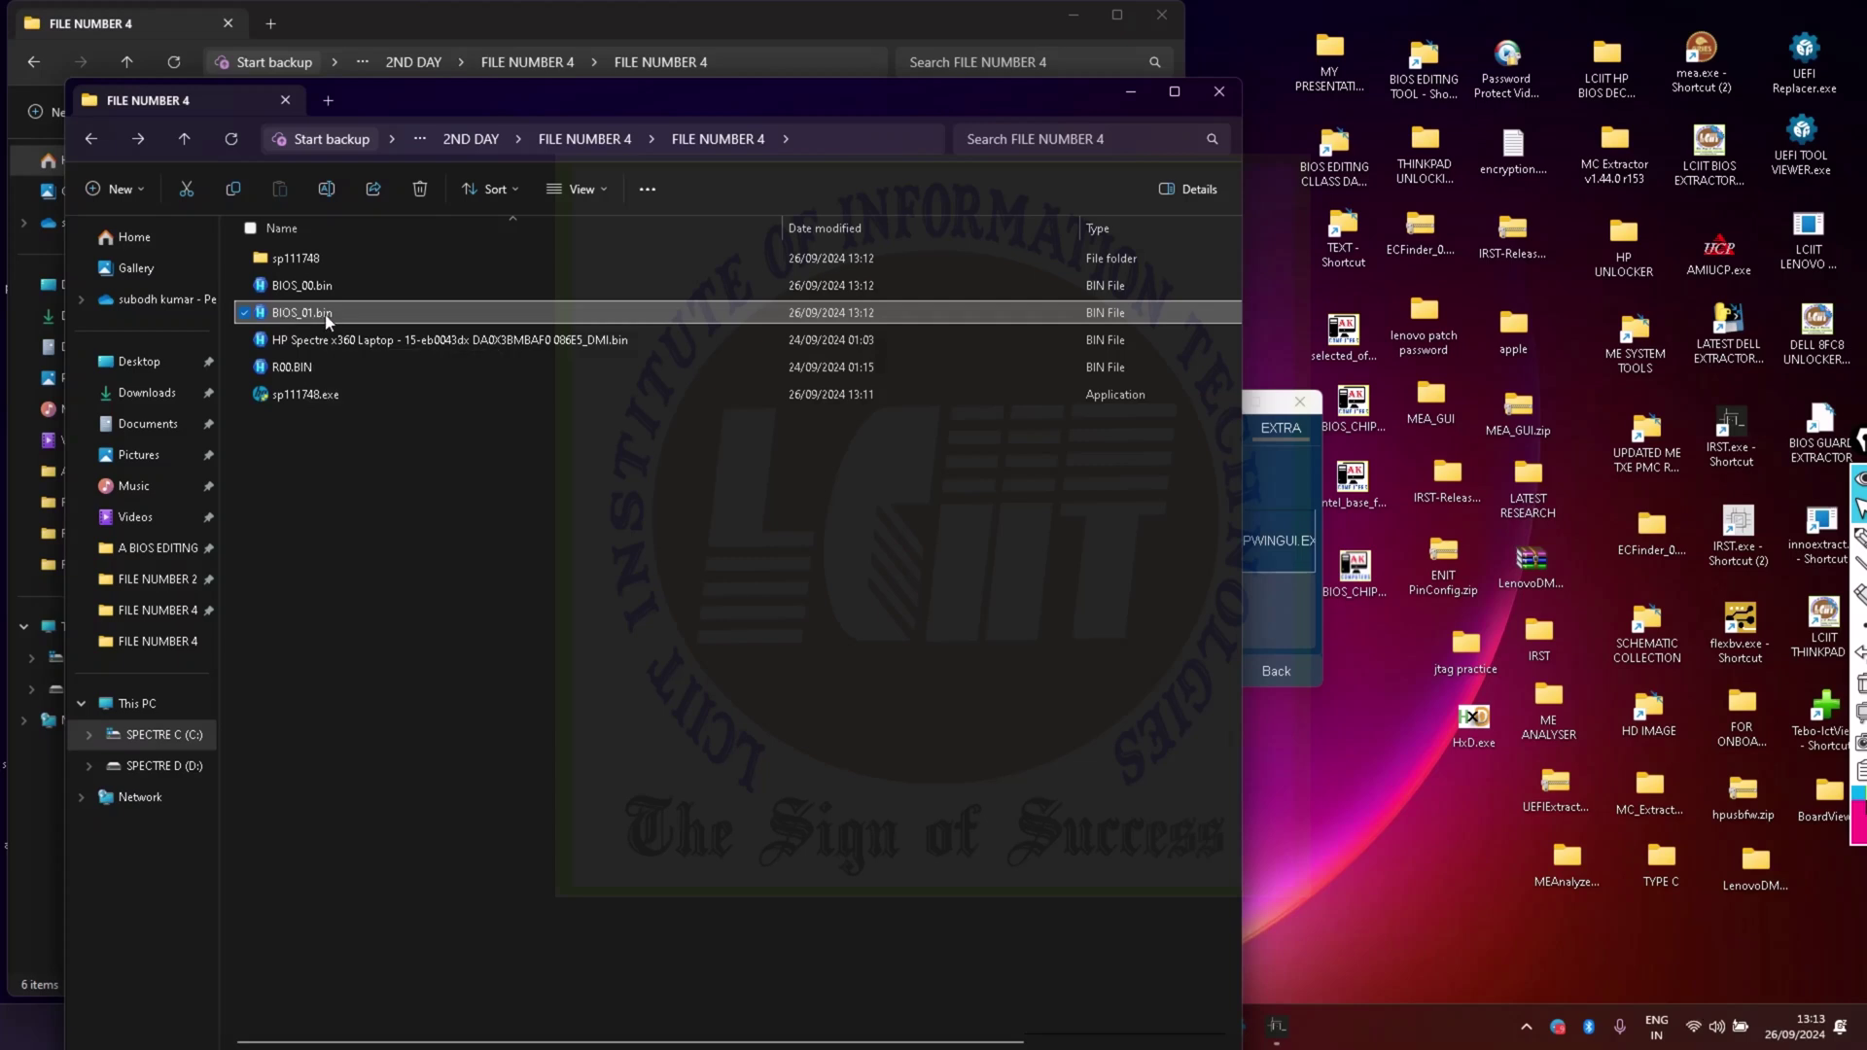
right_click(326, 314)
click(504, 338)
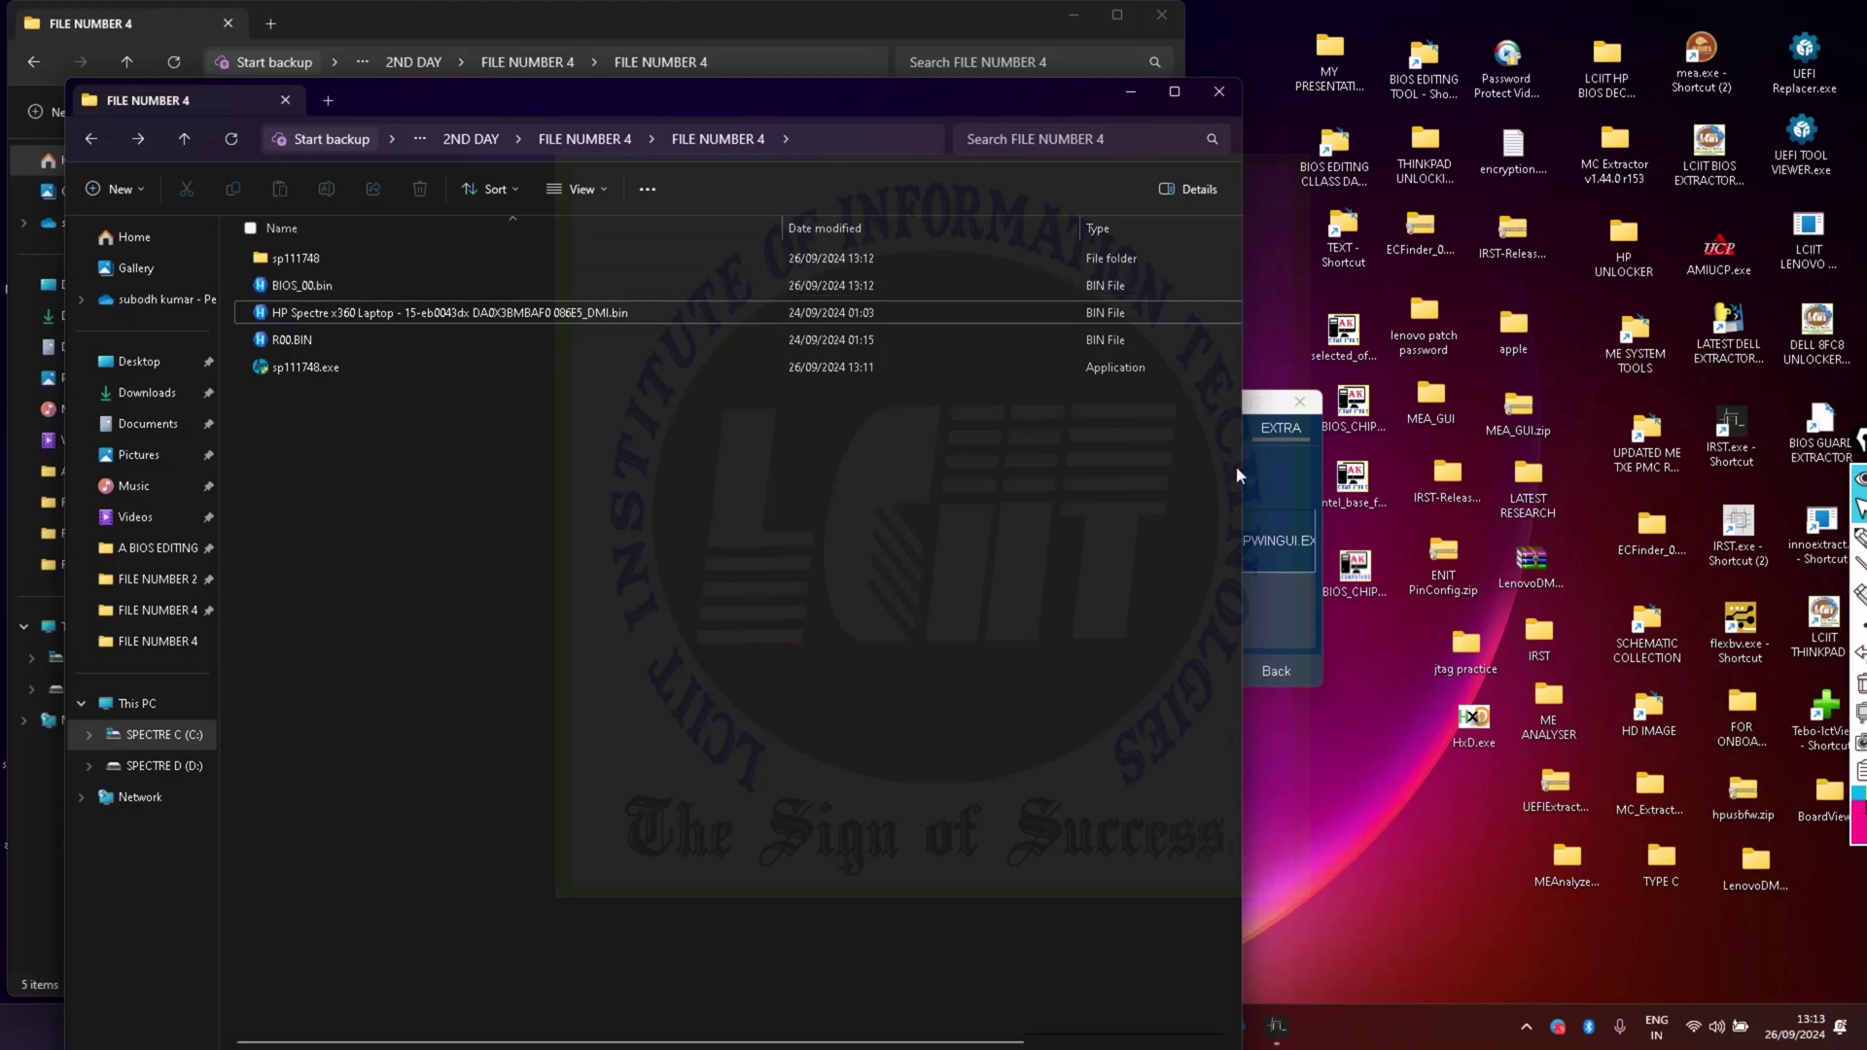
Leave the IRST-Release extraction page and return to the tool's main menu
click(1261, 476)
drag(859, 401, 1386, 157)
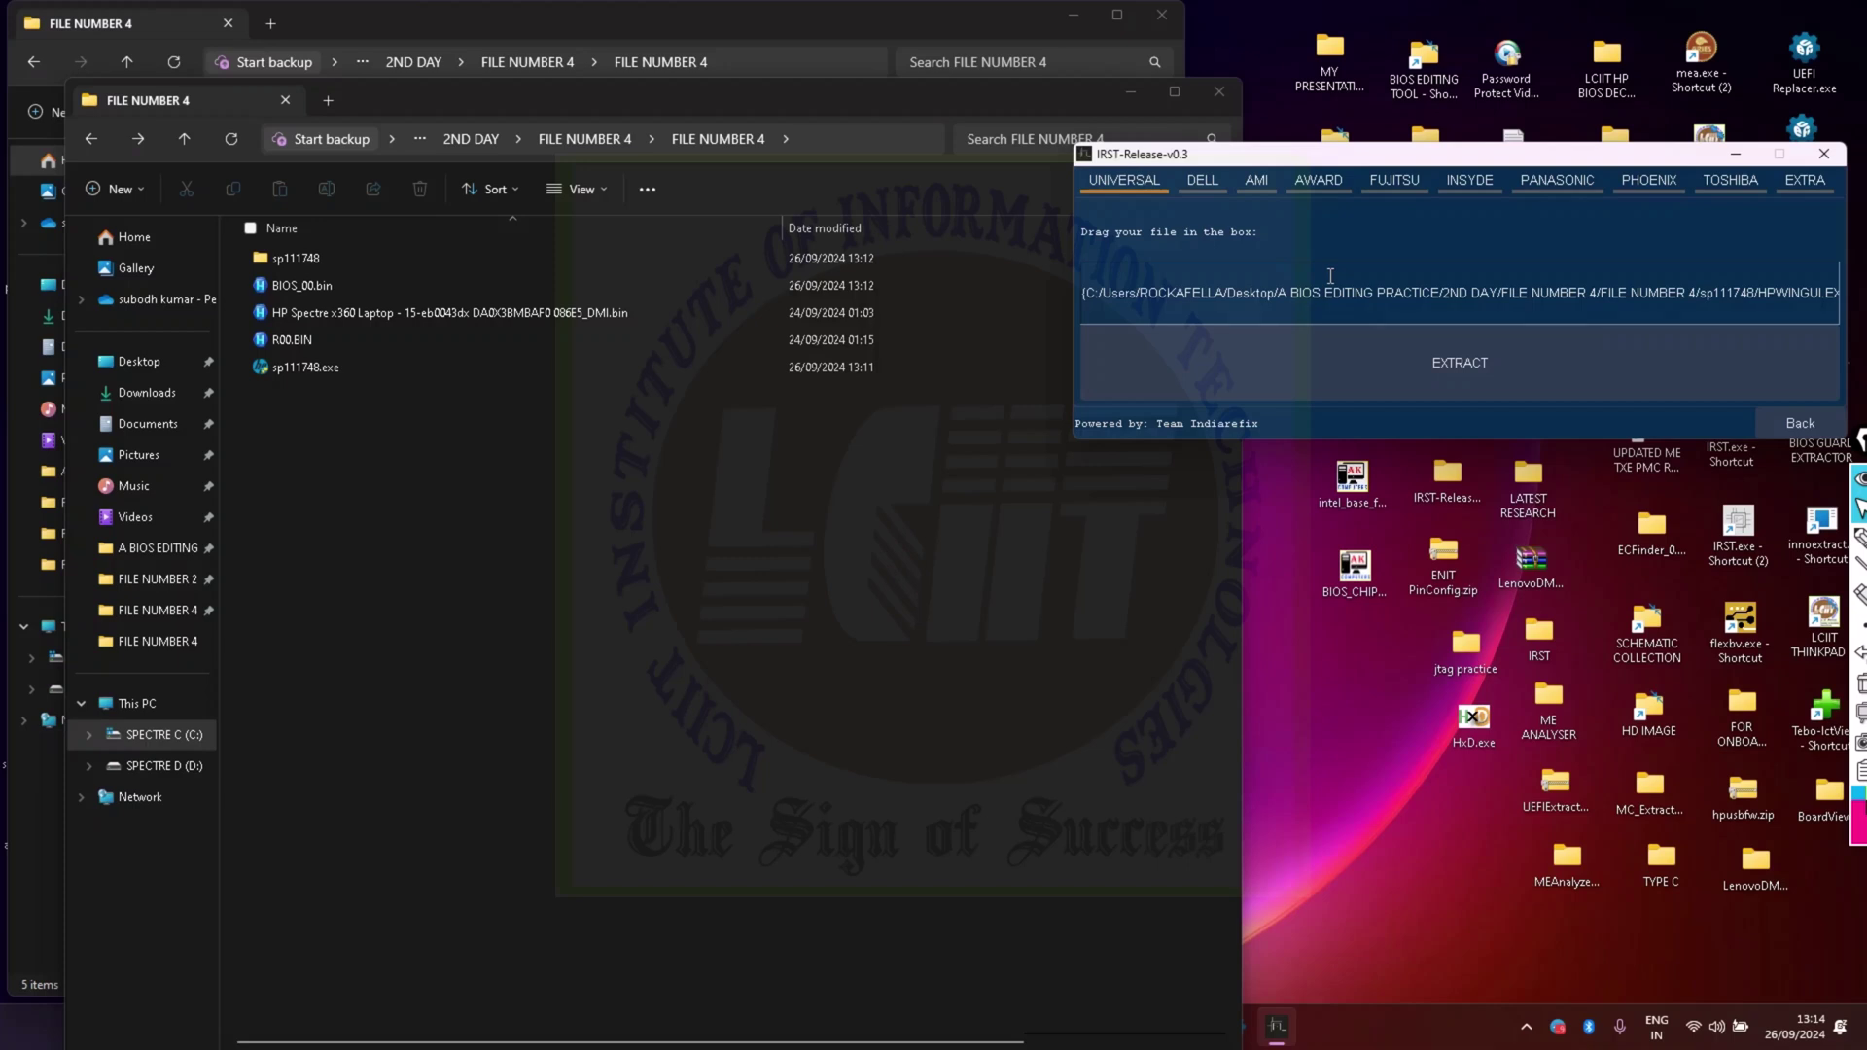
click(281, 316)
drag(281, 318, 437, 438)
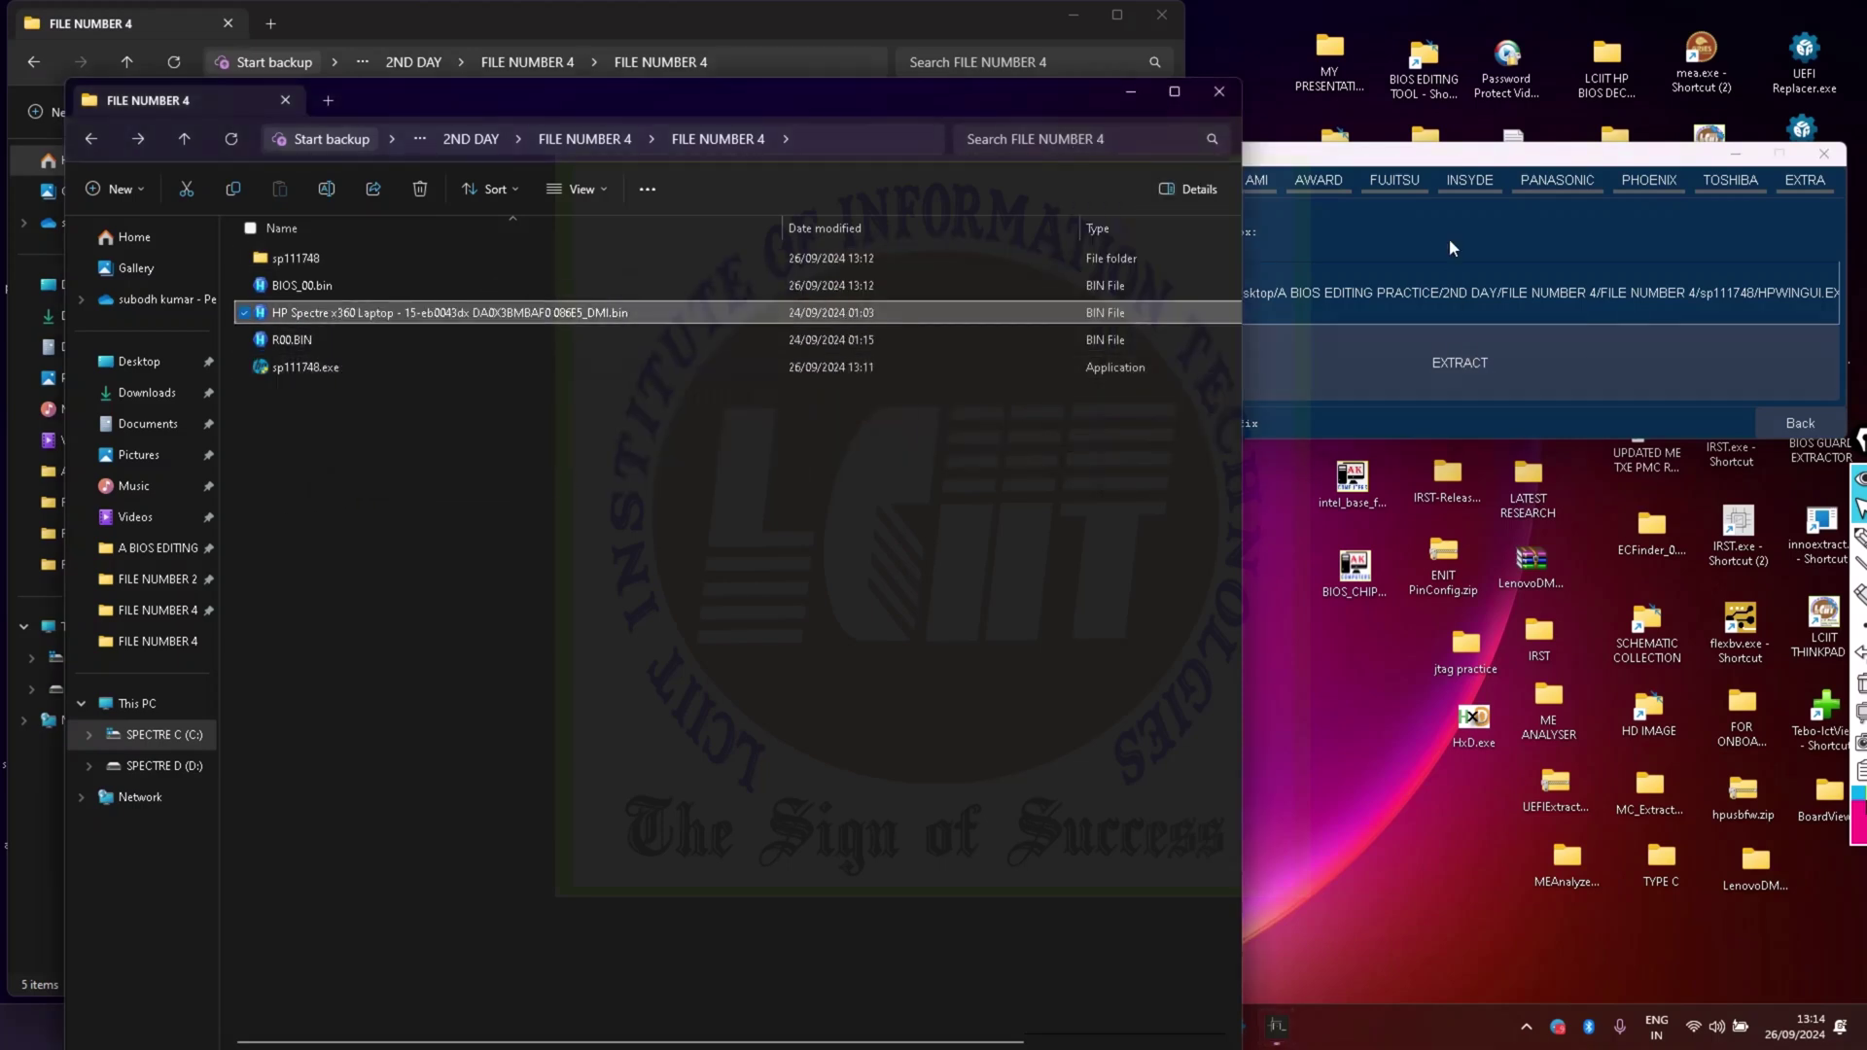
click(1462, 387)
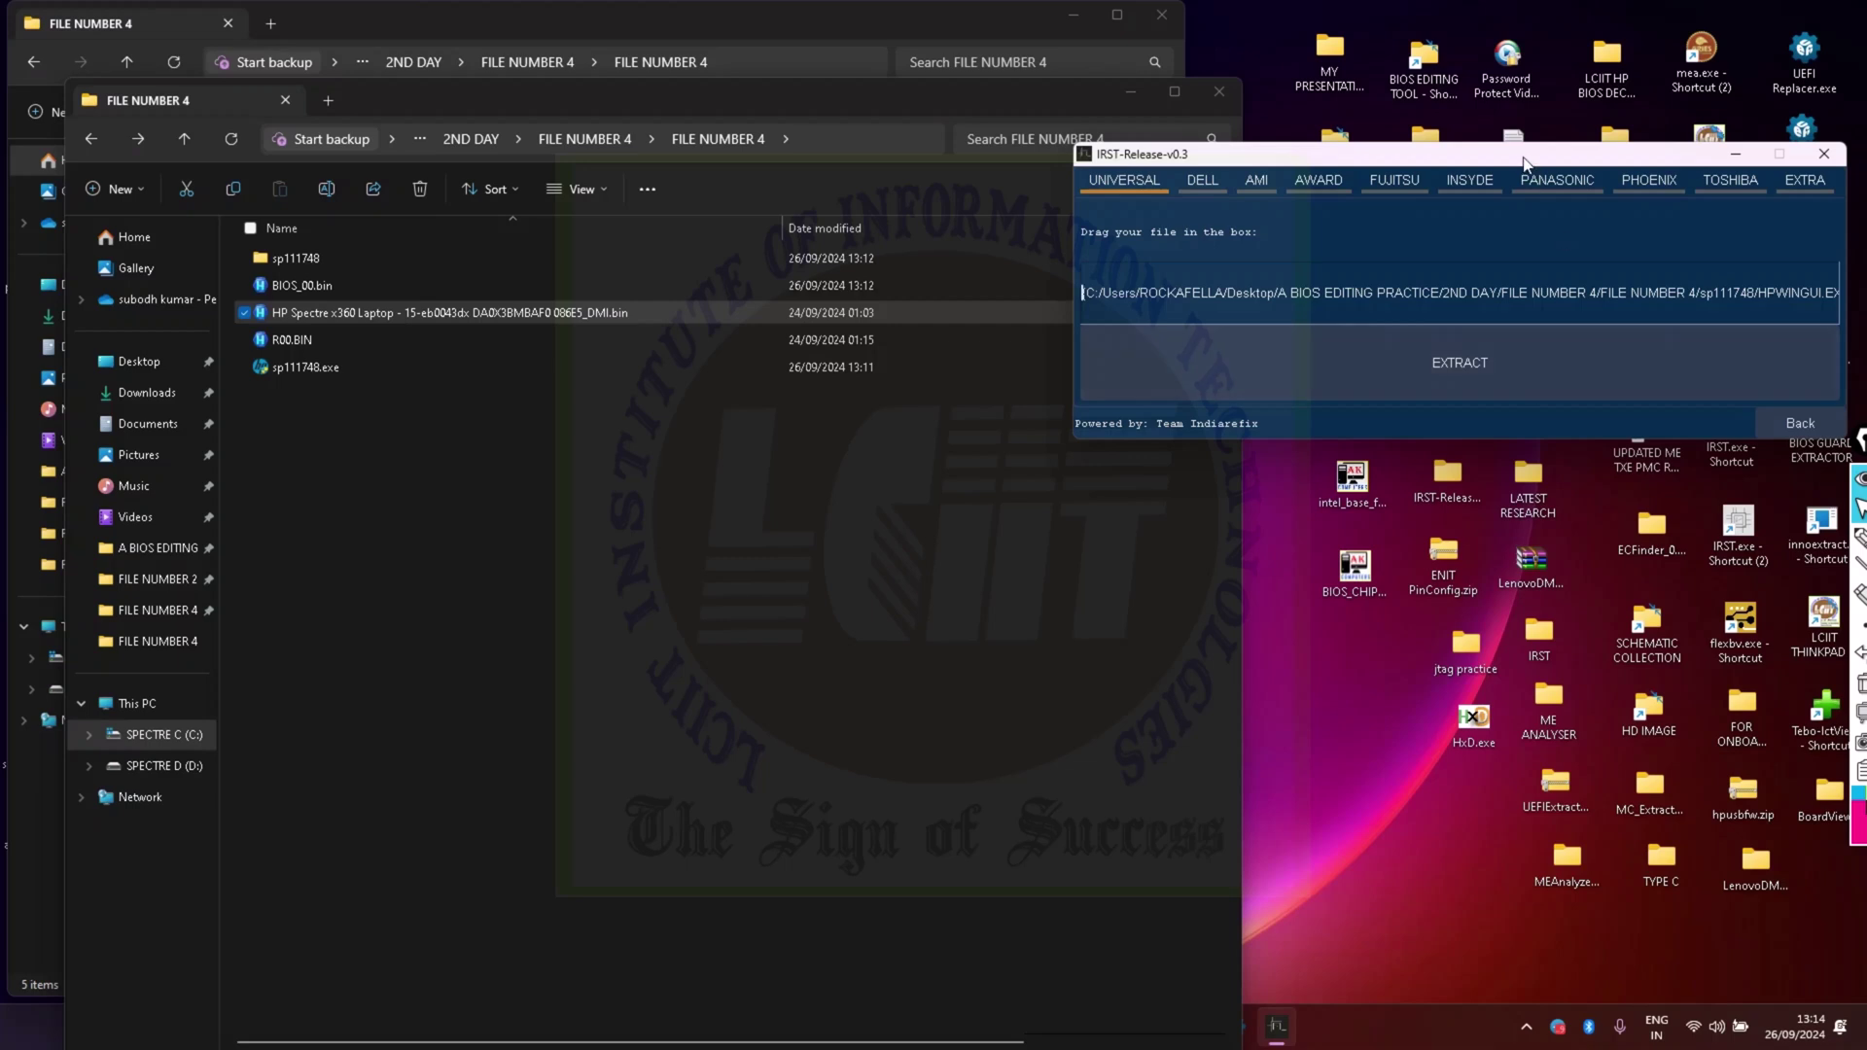
drag(1526, 162, 1377, 136)
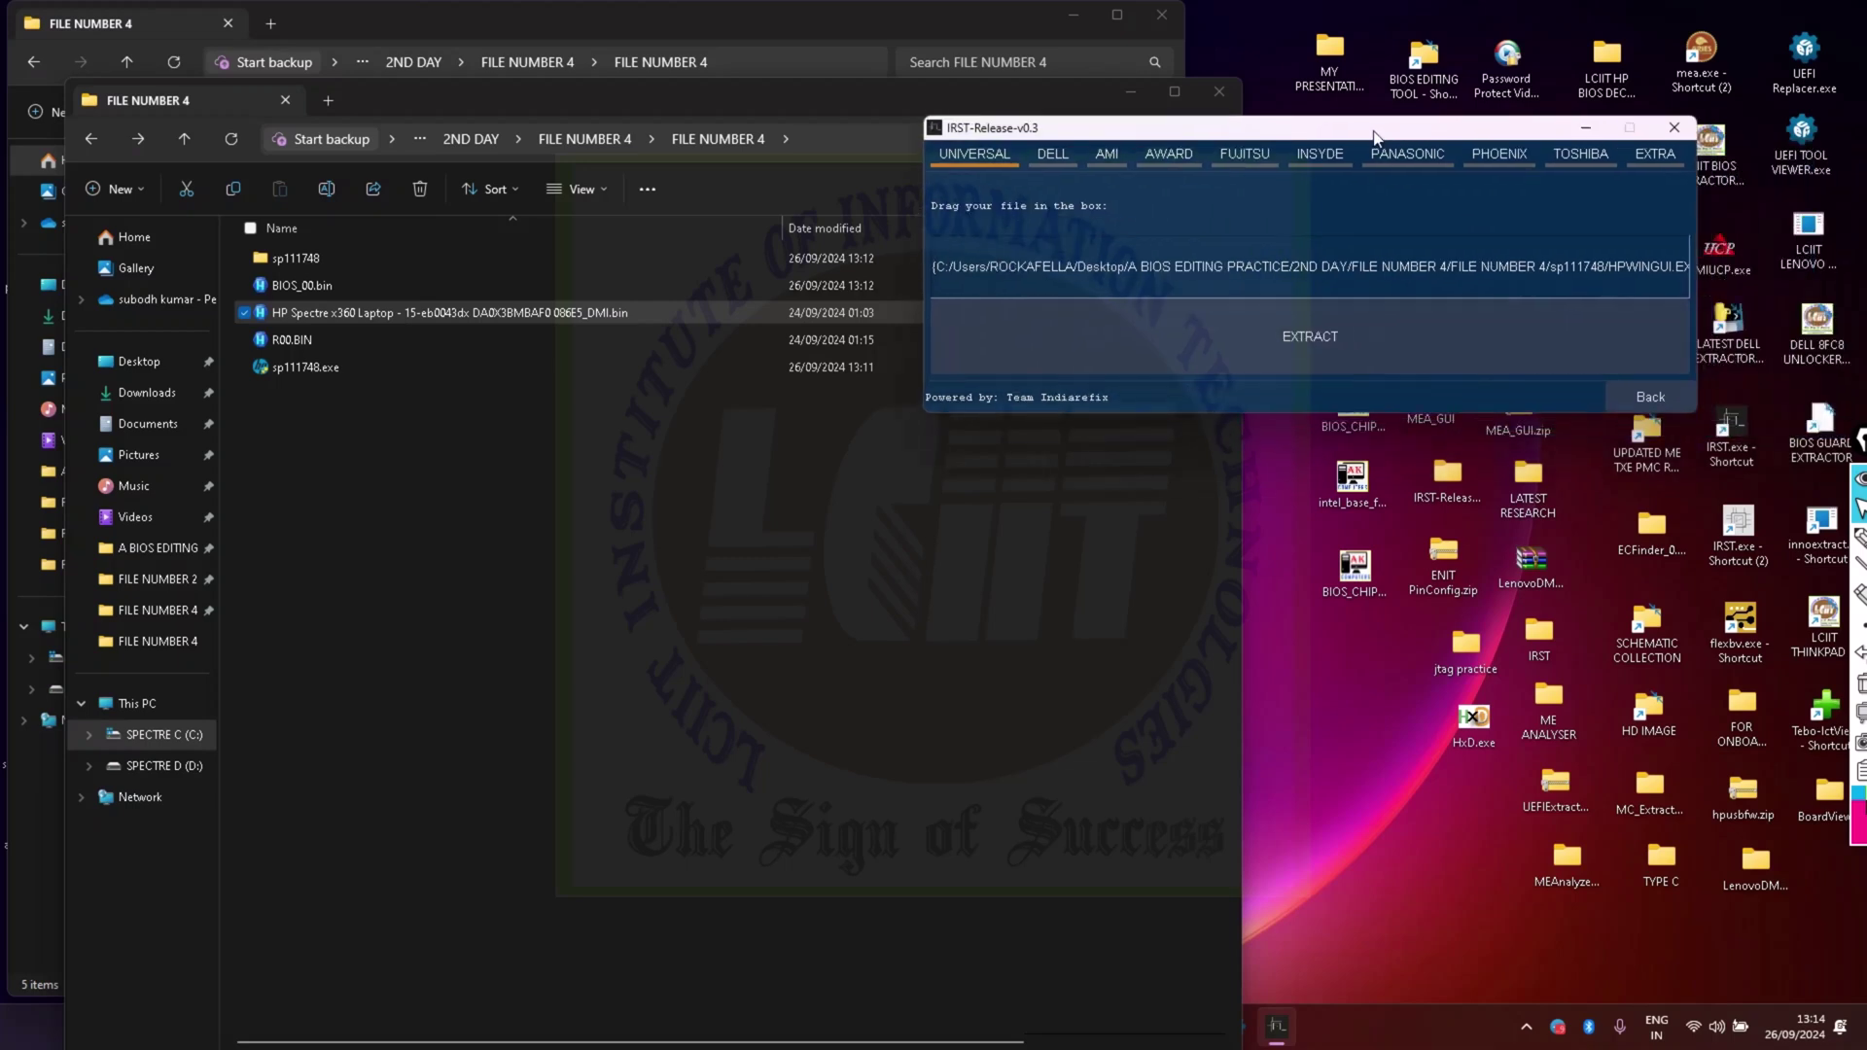
click(1642, 404)
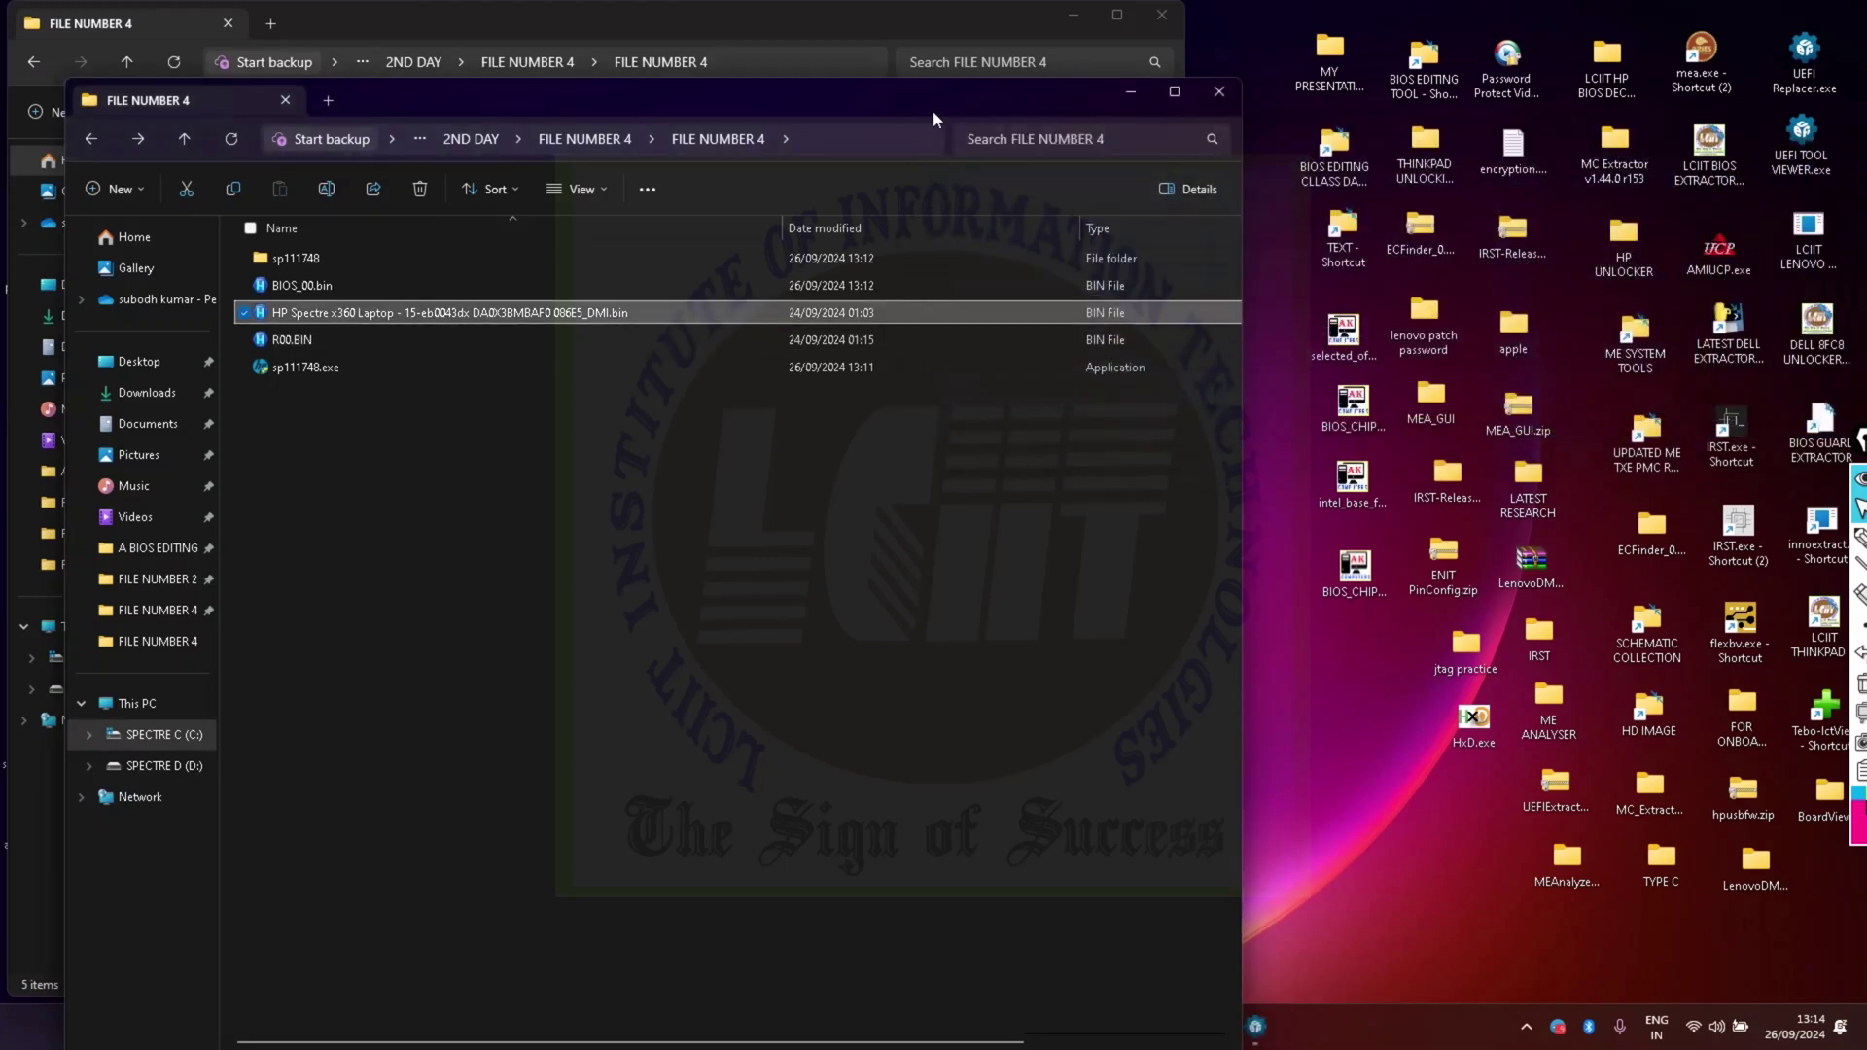
Launch UEFITool from the IndiaRefix Smart Tool, load BIOS_00.bin into it and close it
drag(930, 101, 685, 149)
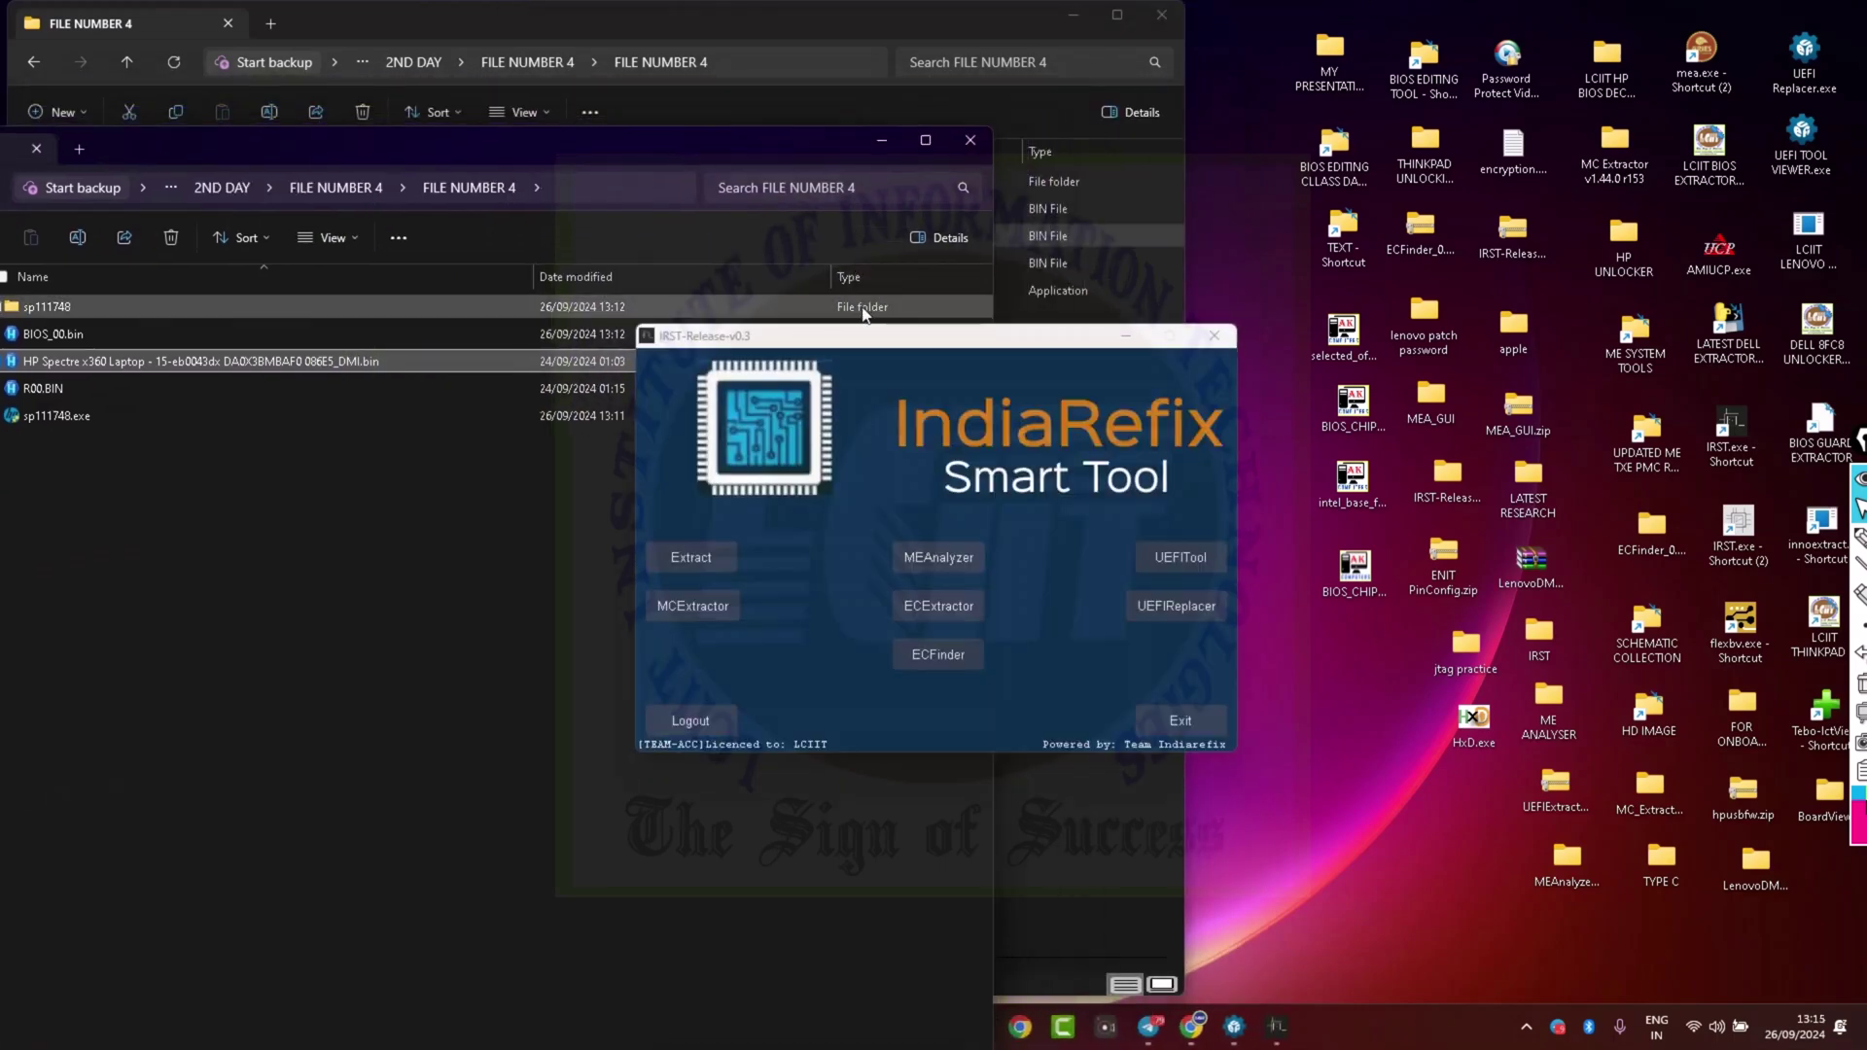
drag(876, 345, 1196, 222)
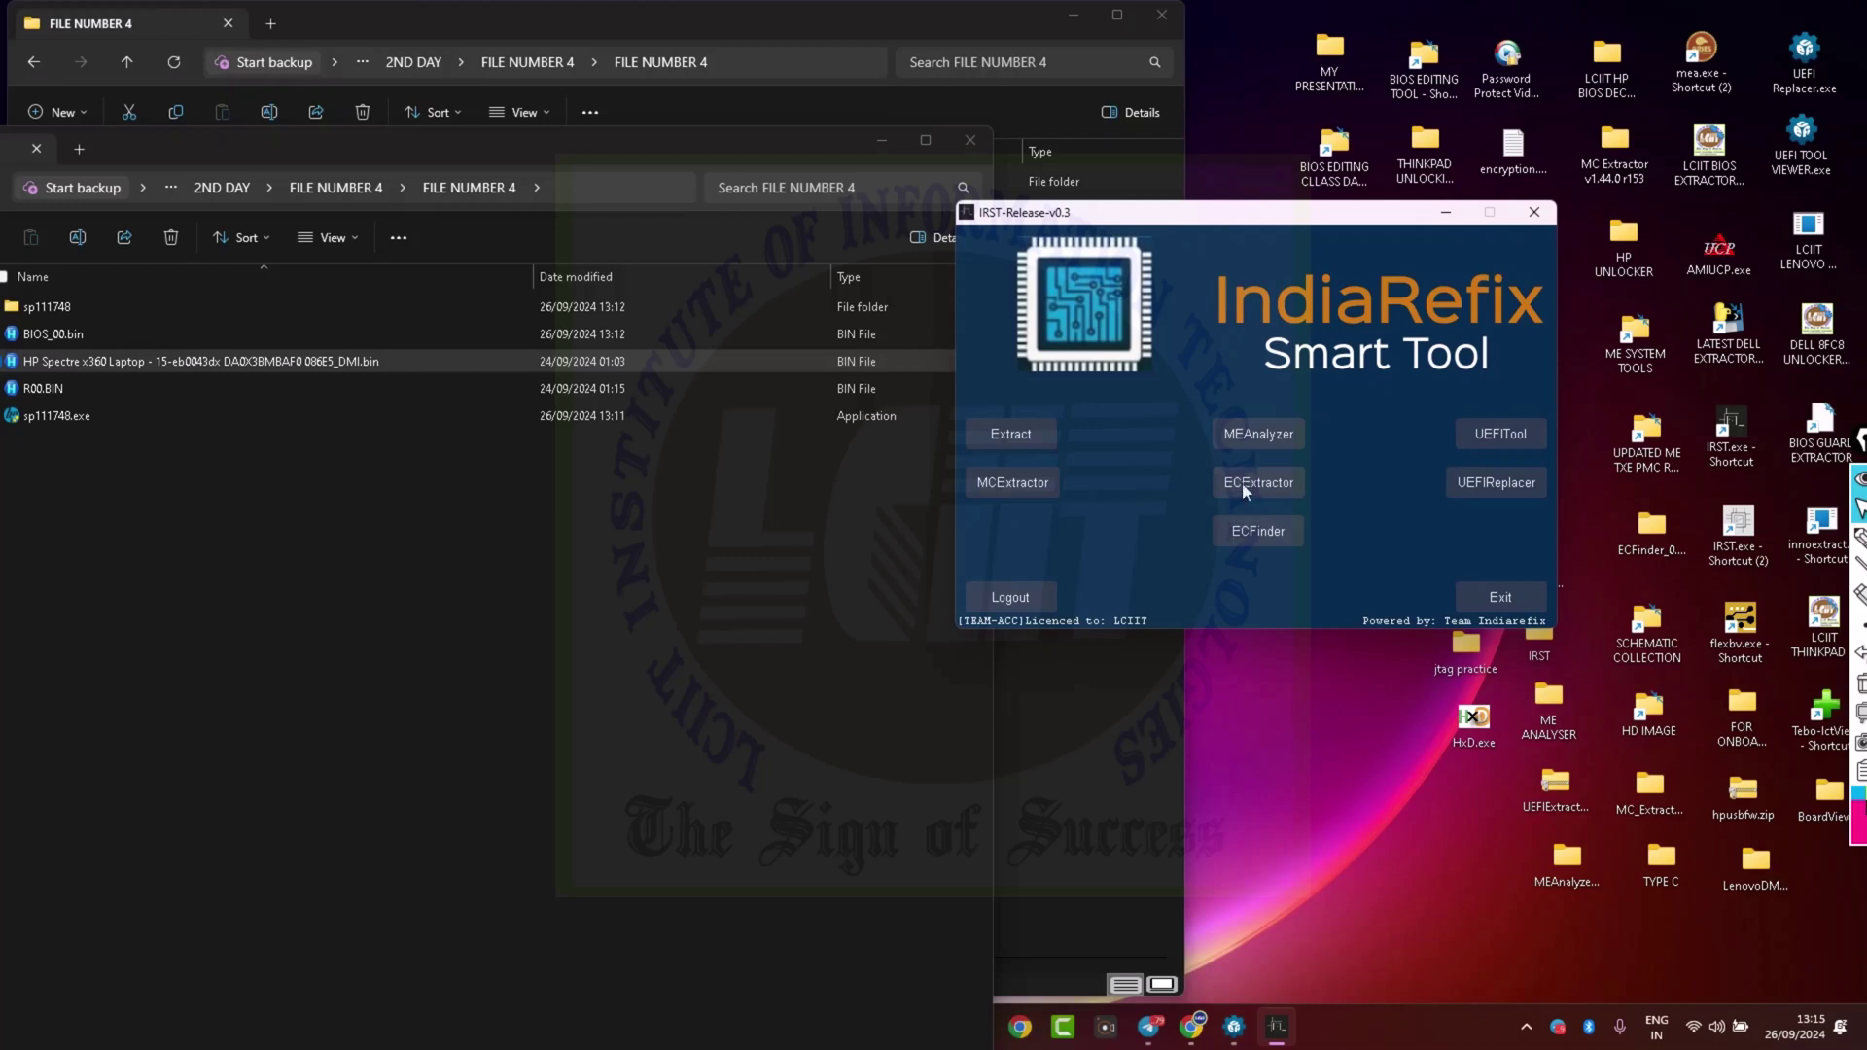
click(1499, 437)
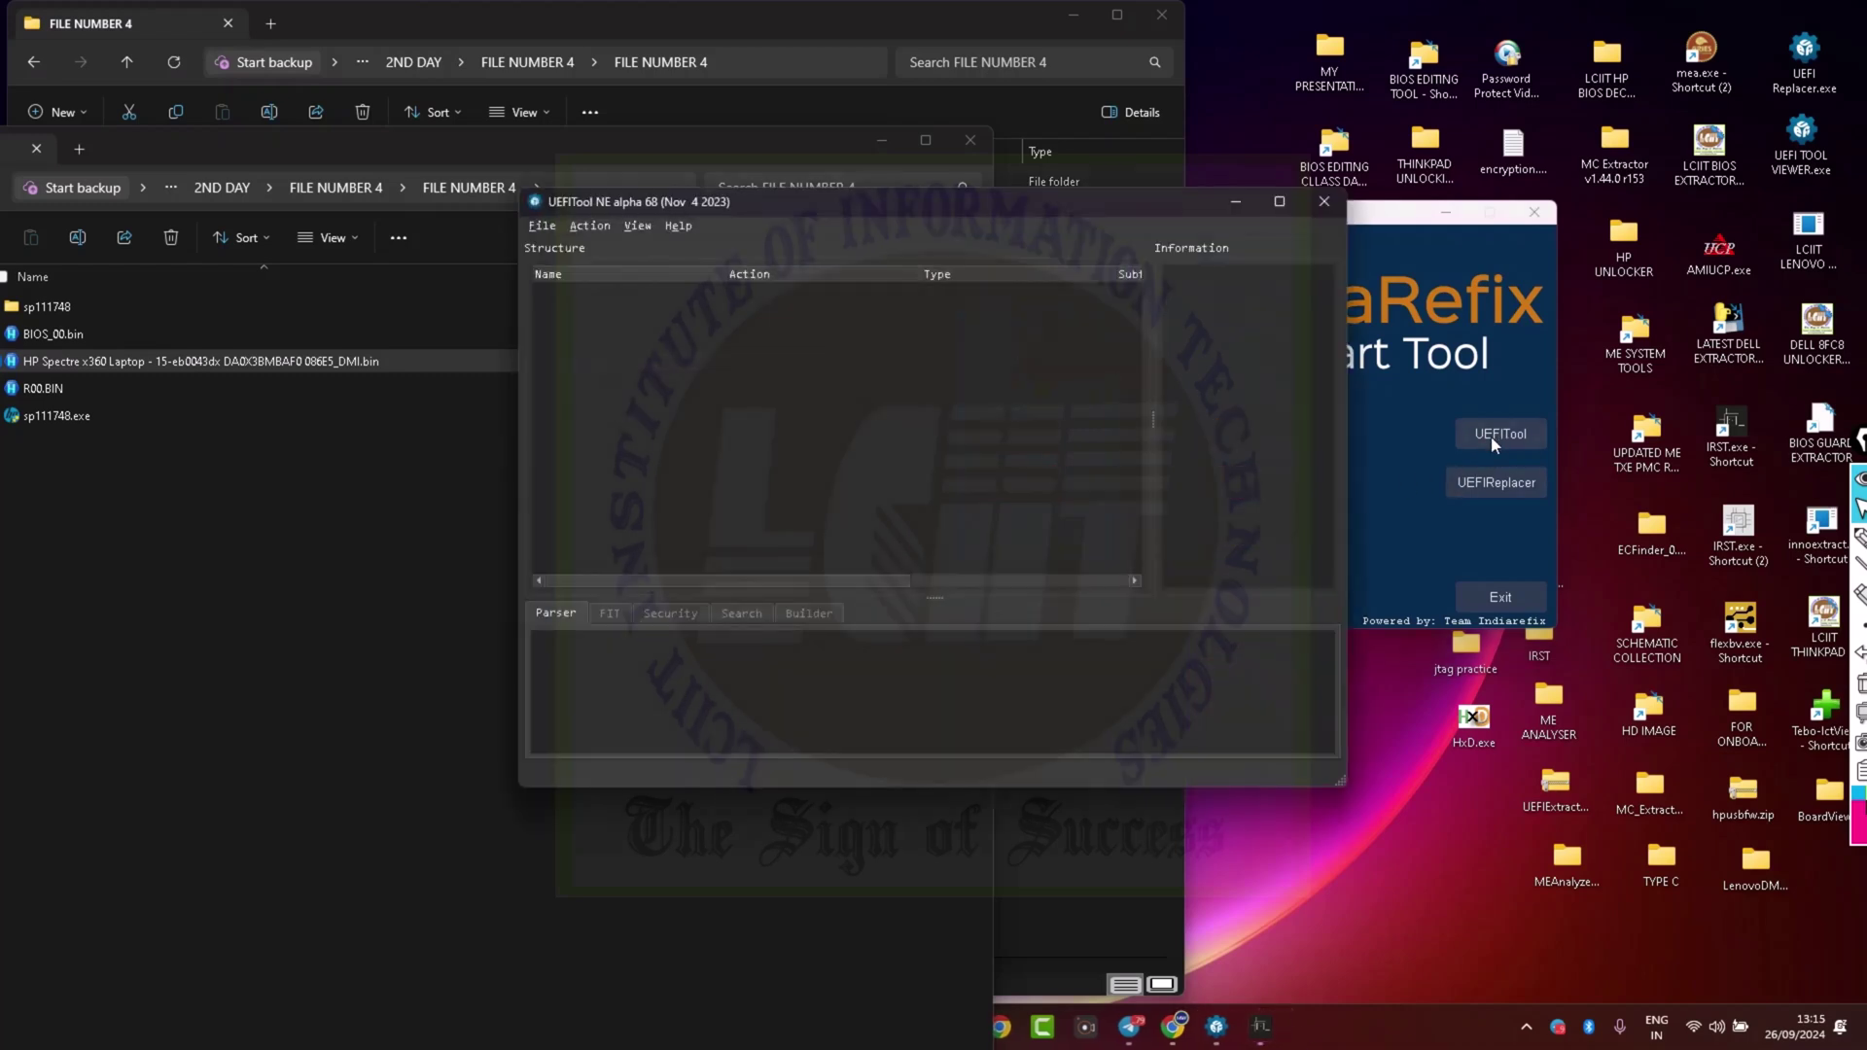
drag(743, 208, 980, 189)
drag(70, 341, 961, 370)
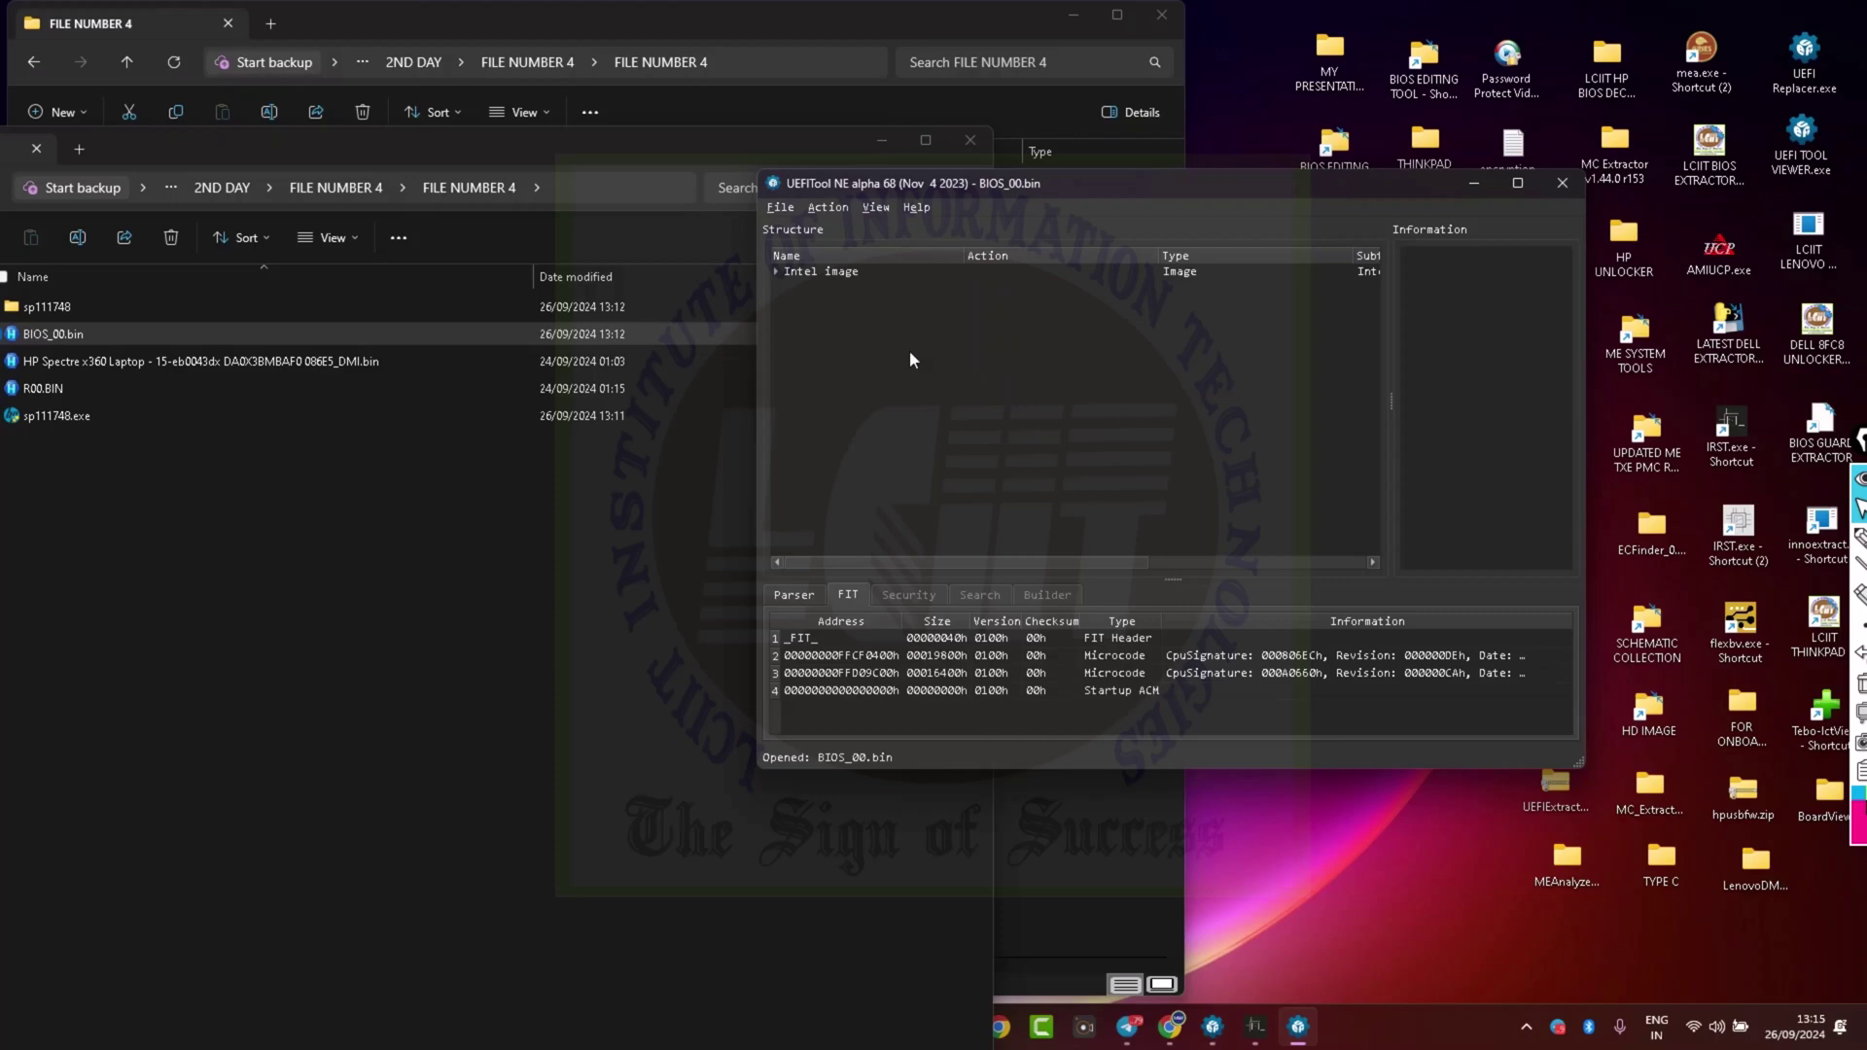
click(1561, 184)
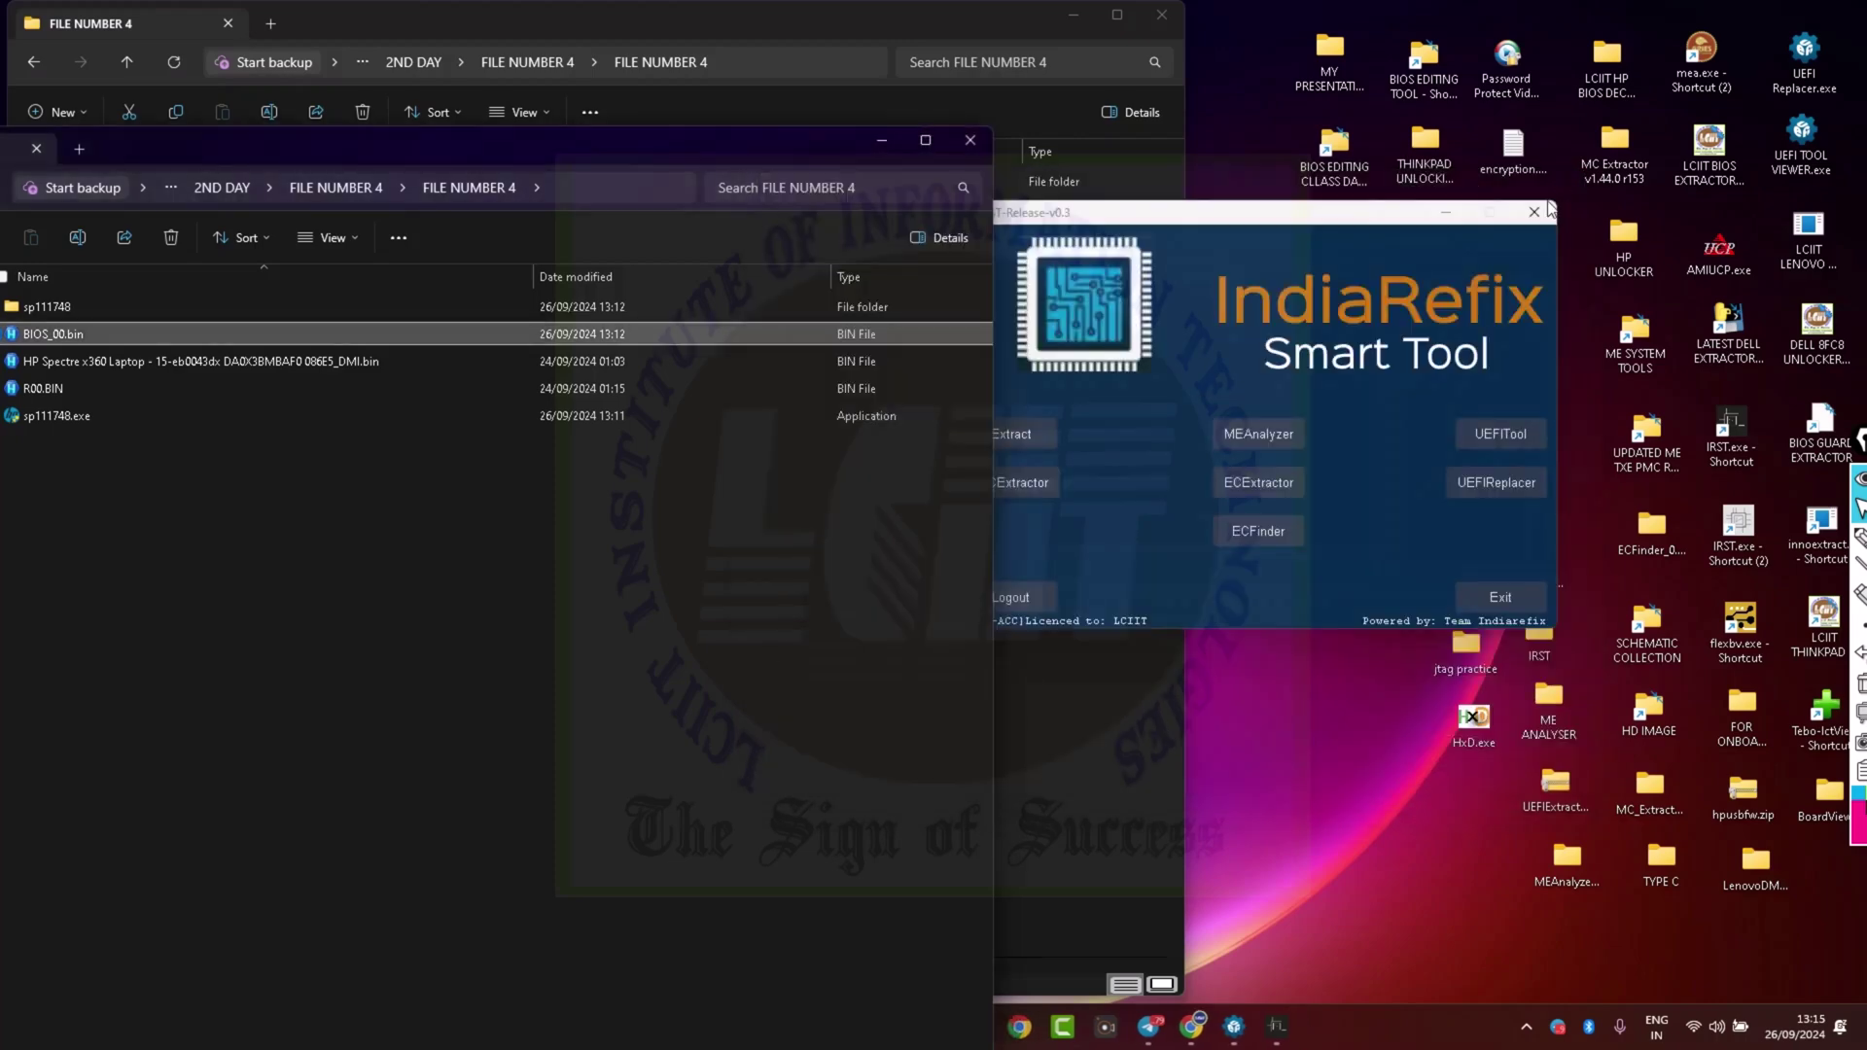
Load the HP Spectre x360 dump in UEFIReplacer, view the BIOS region's extract and replace options, and close the program
click(1488, 492)
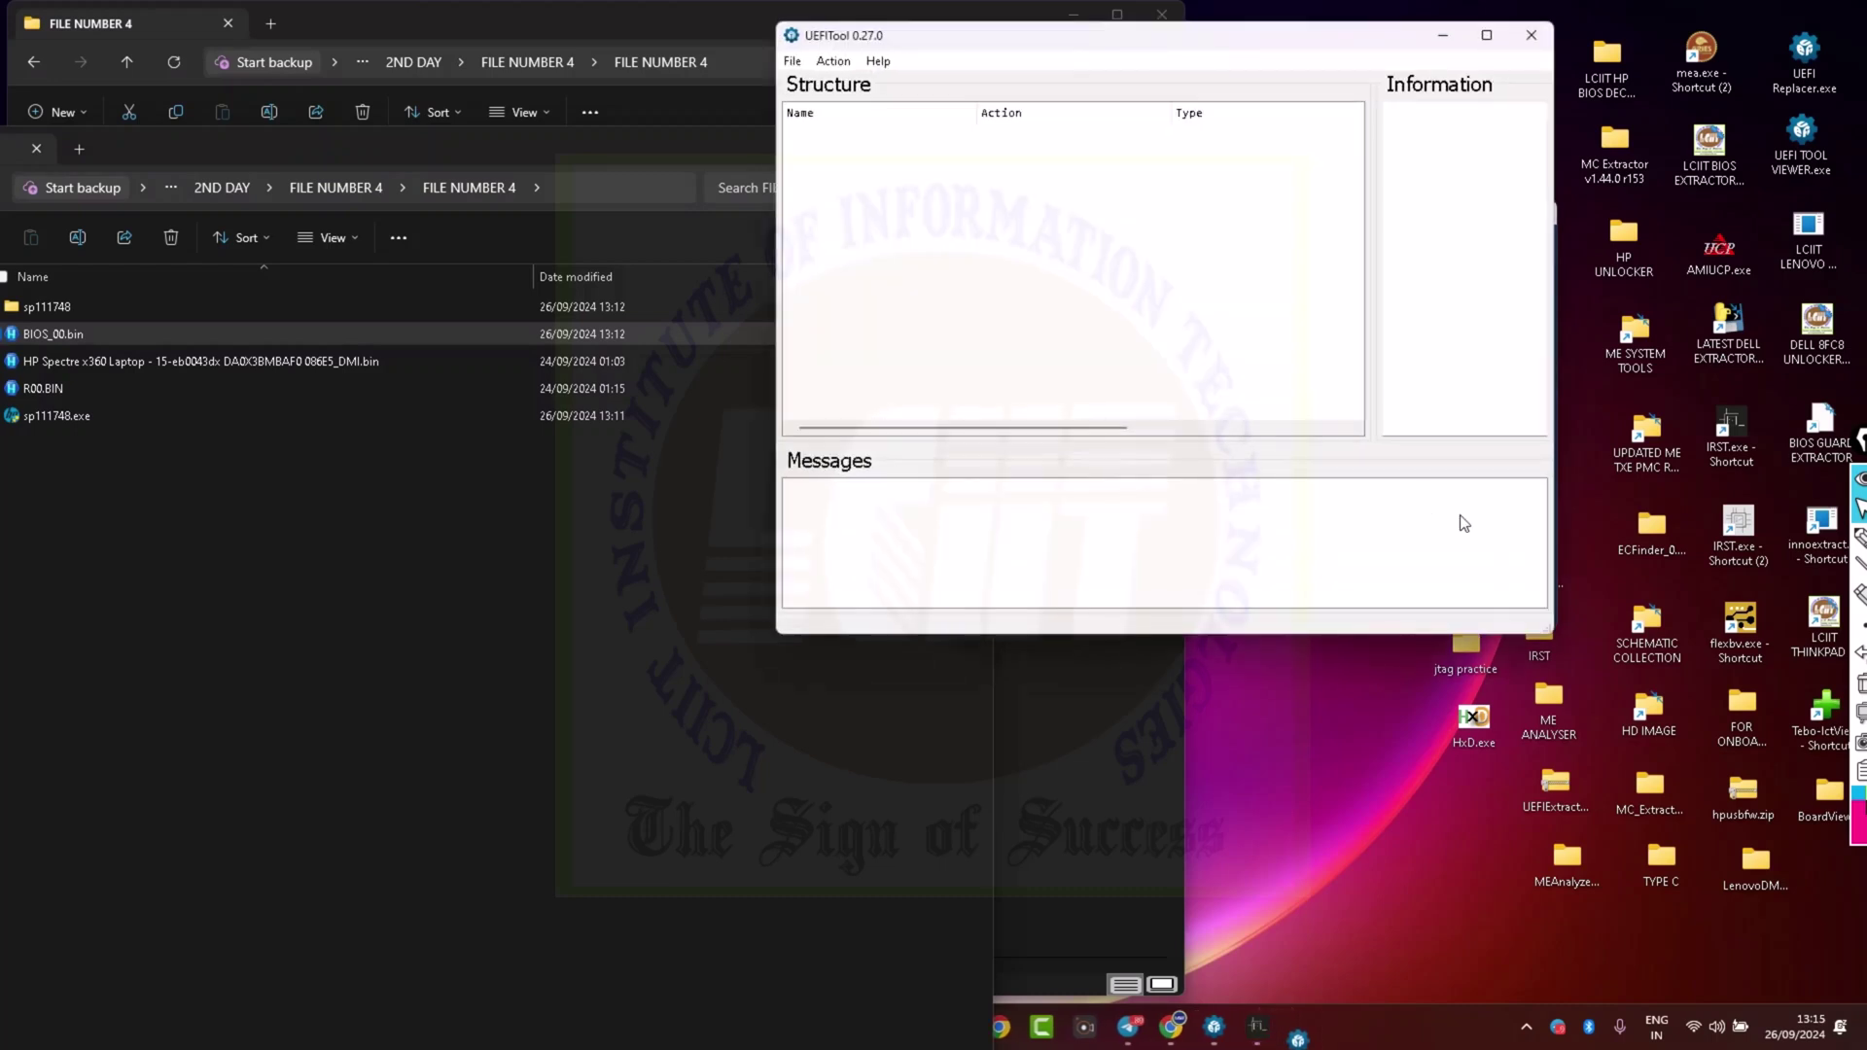
drag(53, 361, 980, 255)
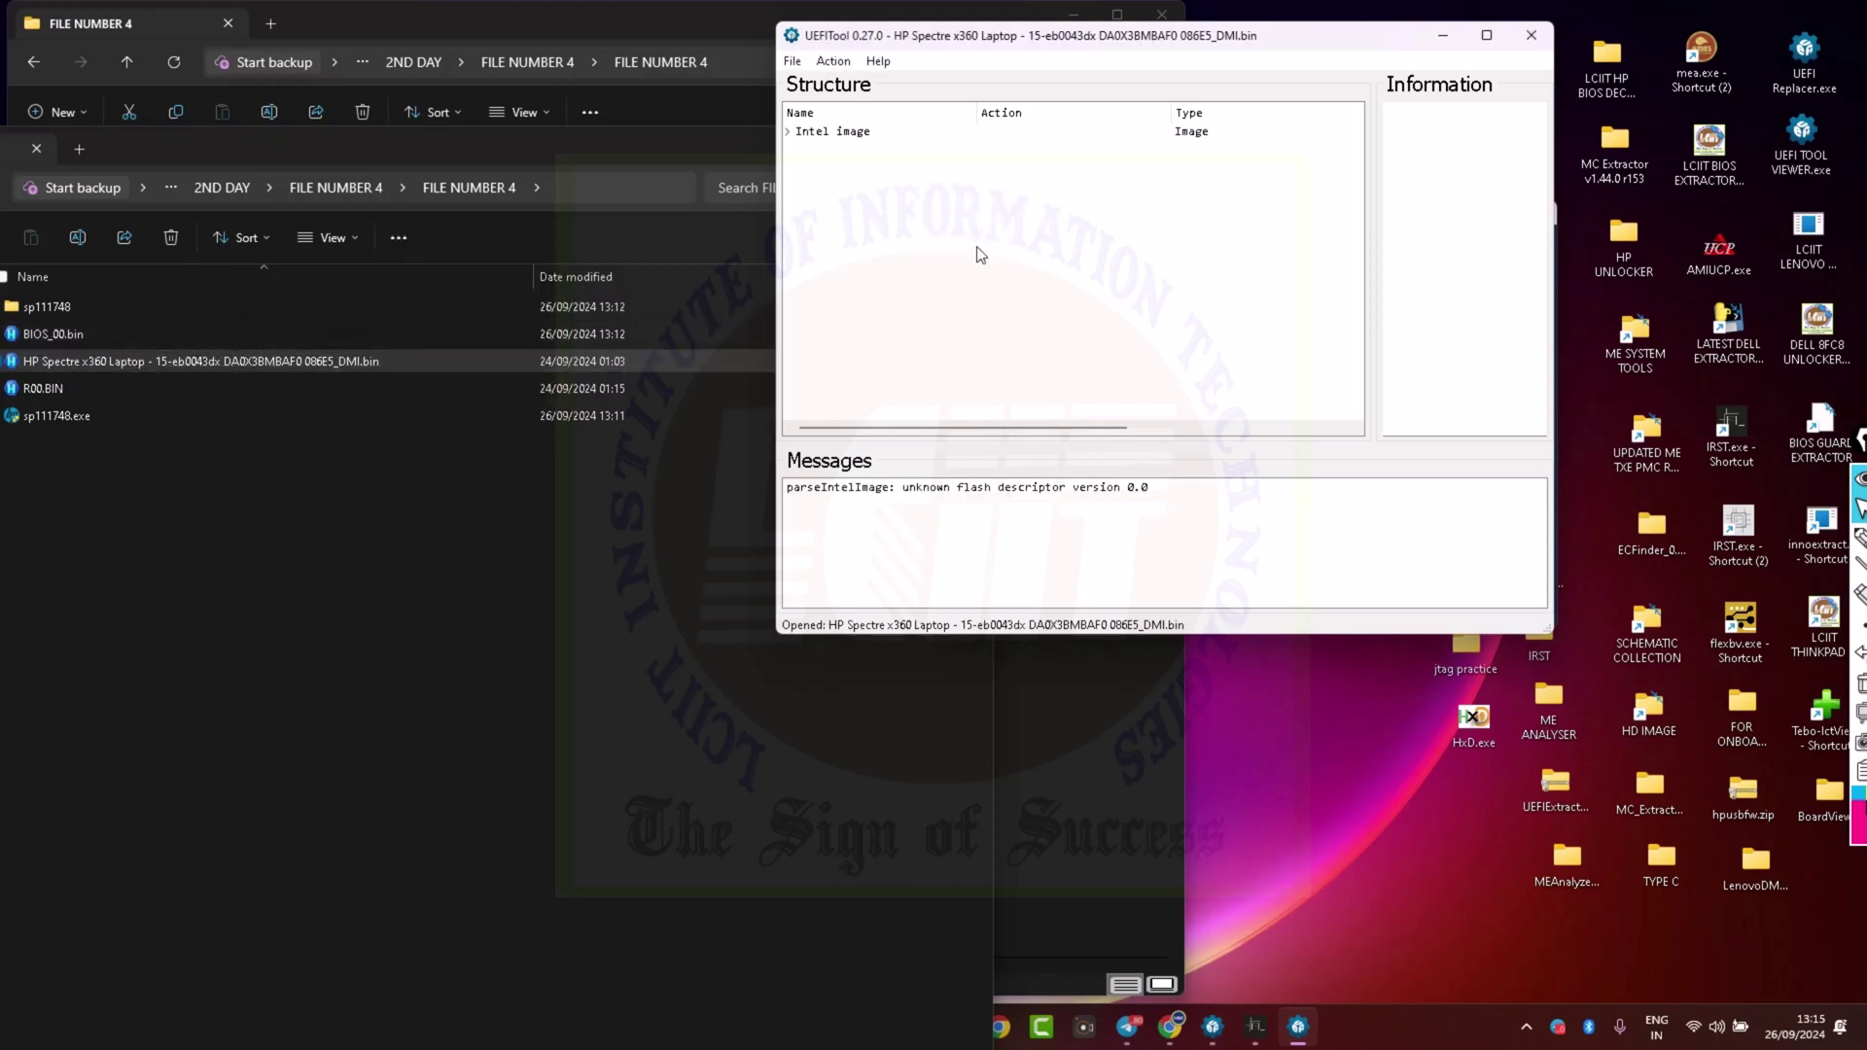
click(788, 131)
right_click(817, 179)
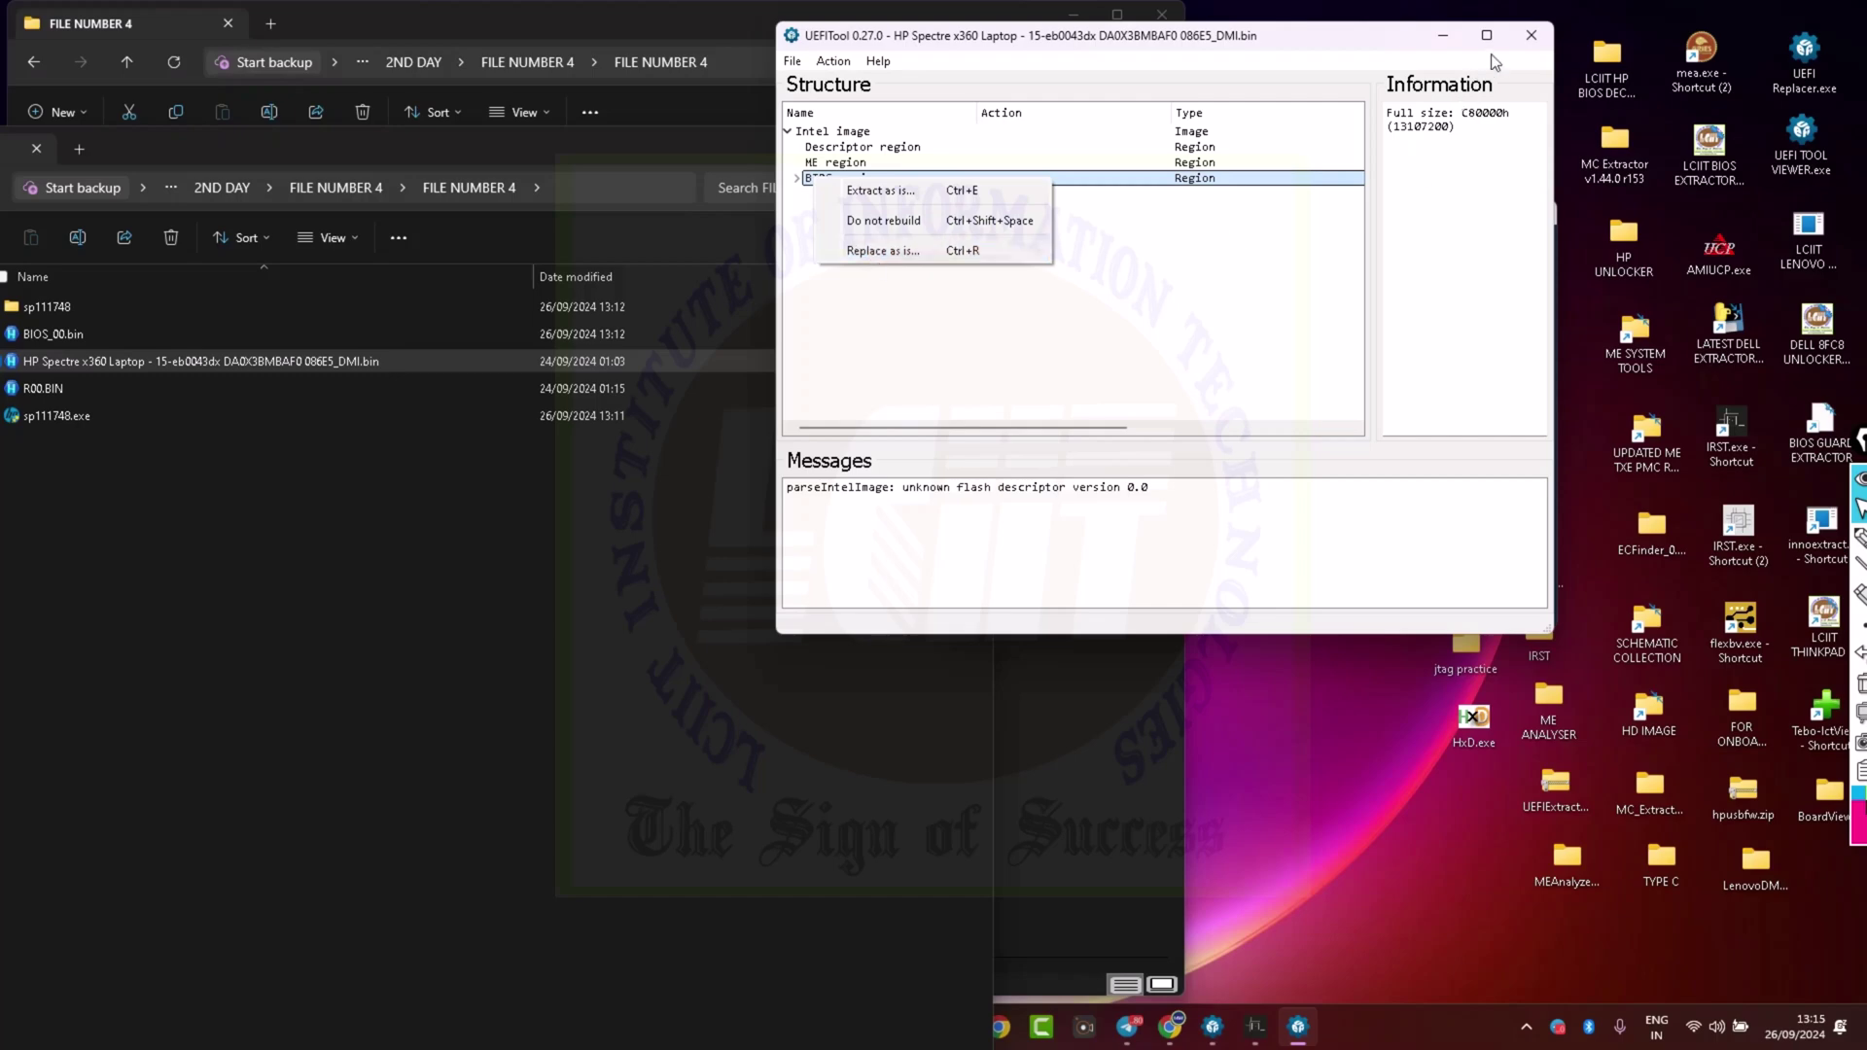
click(1531, 35)
click(1530, 35)
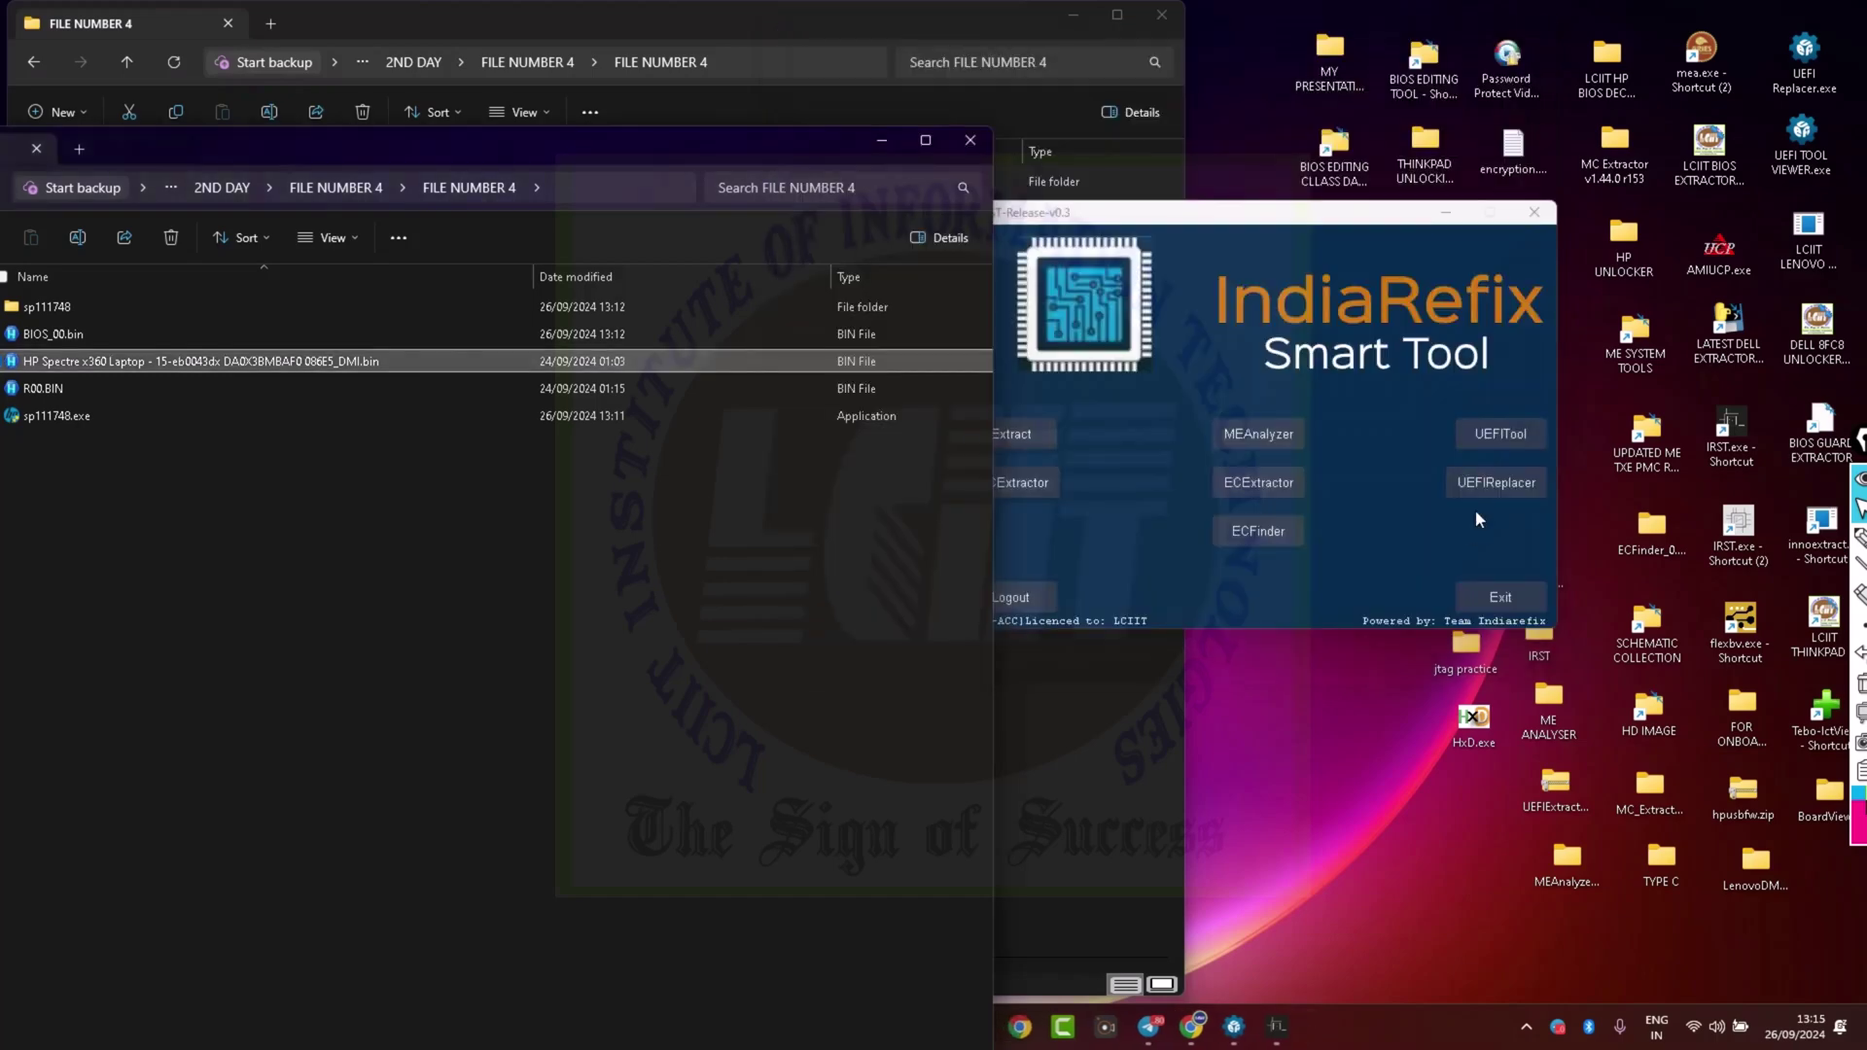
Launch MEAnalyzer from the IndiaRefix Smart Tool and close its console window
click(1270, 438)
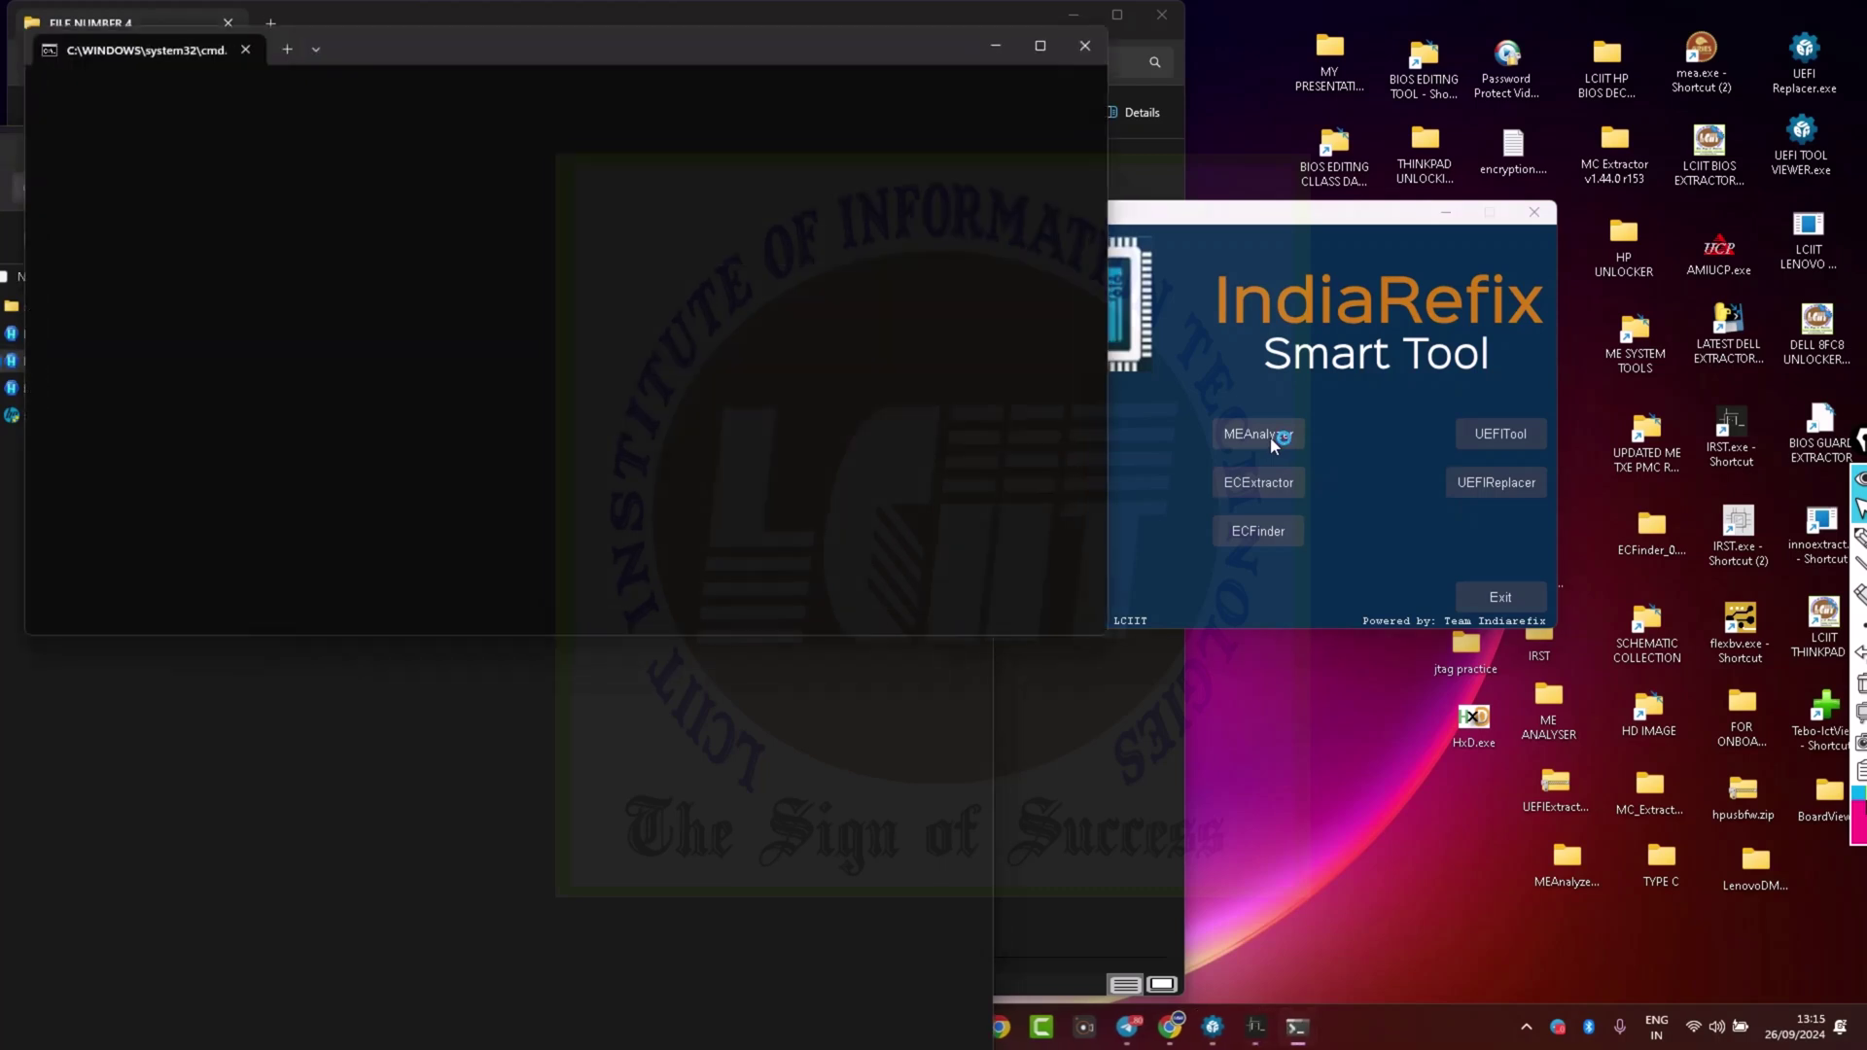
click(1086, 46)
drag(1229, 226, 1330, 219)
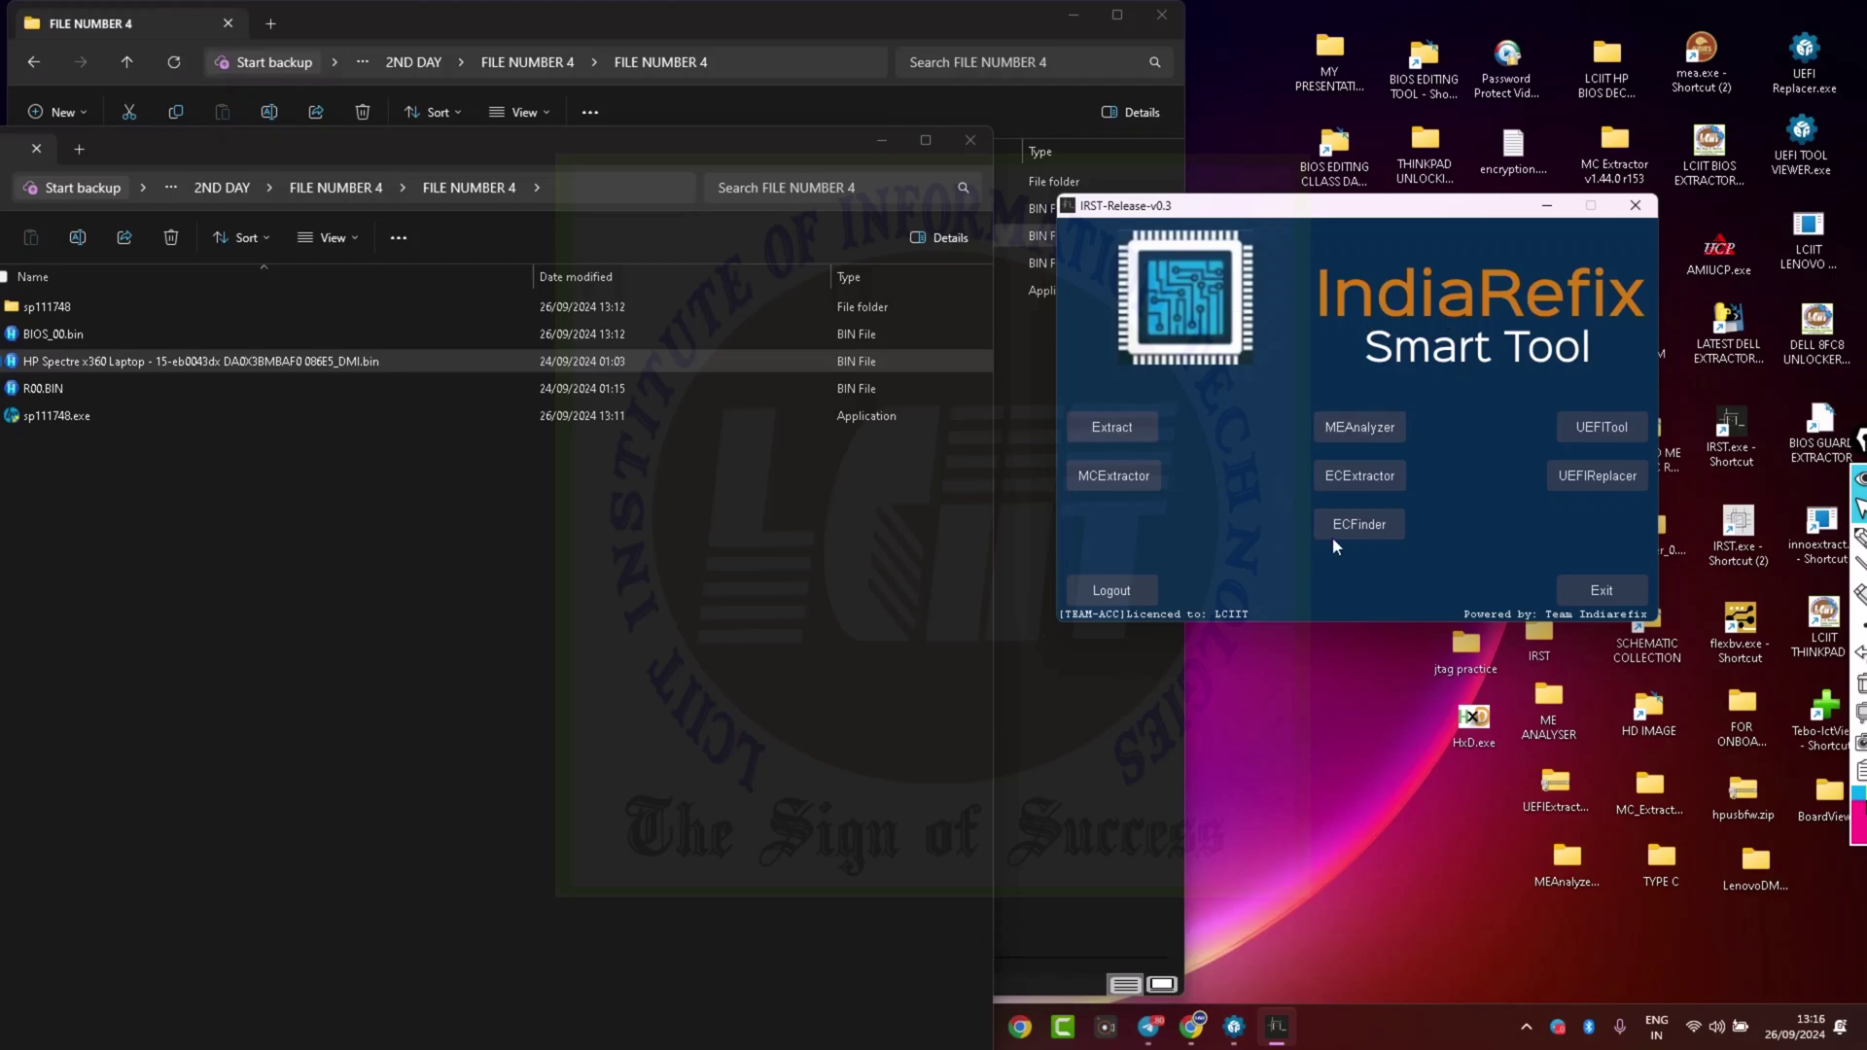
Open the Smart Tool's Extract page and close both FILE NUMBER 4 folder windows
click(1117, 430)
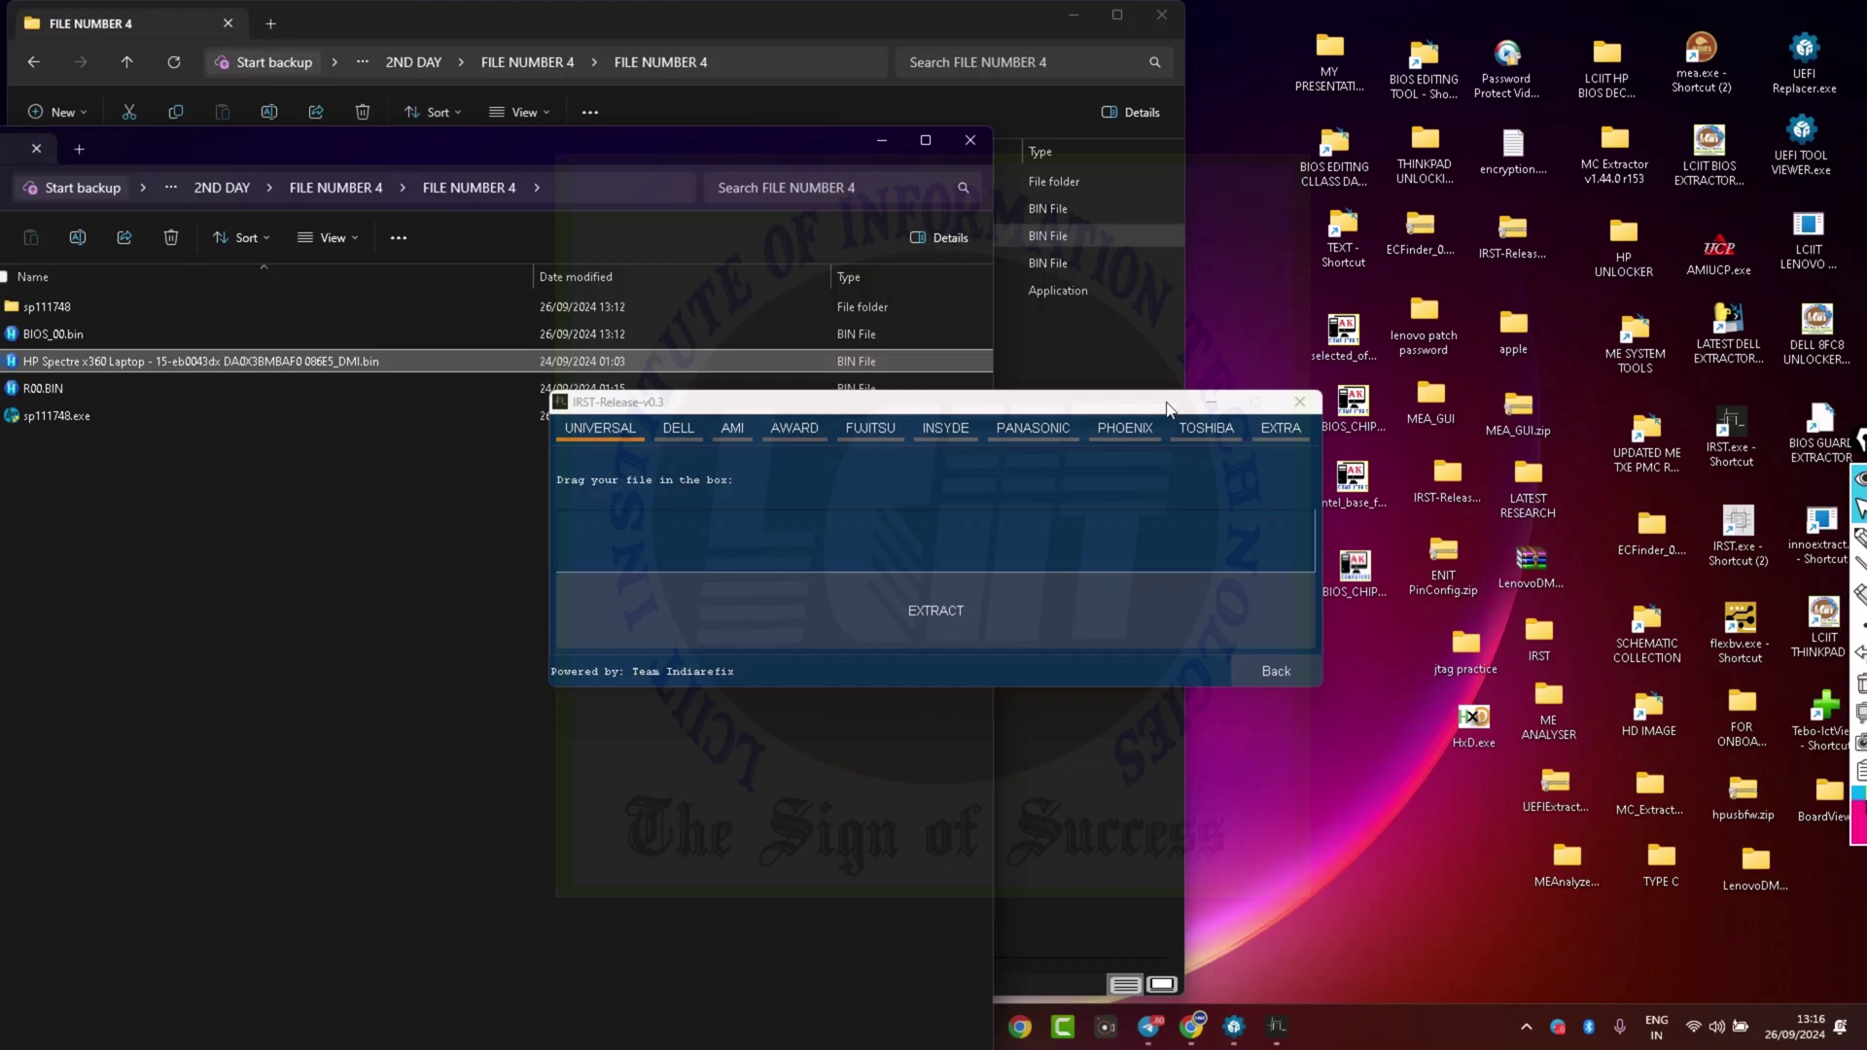
drag(1154, 409, 1310, 330)
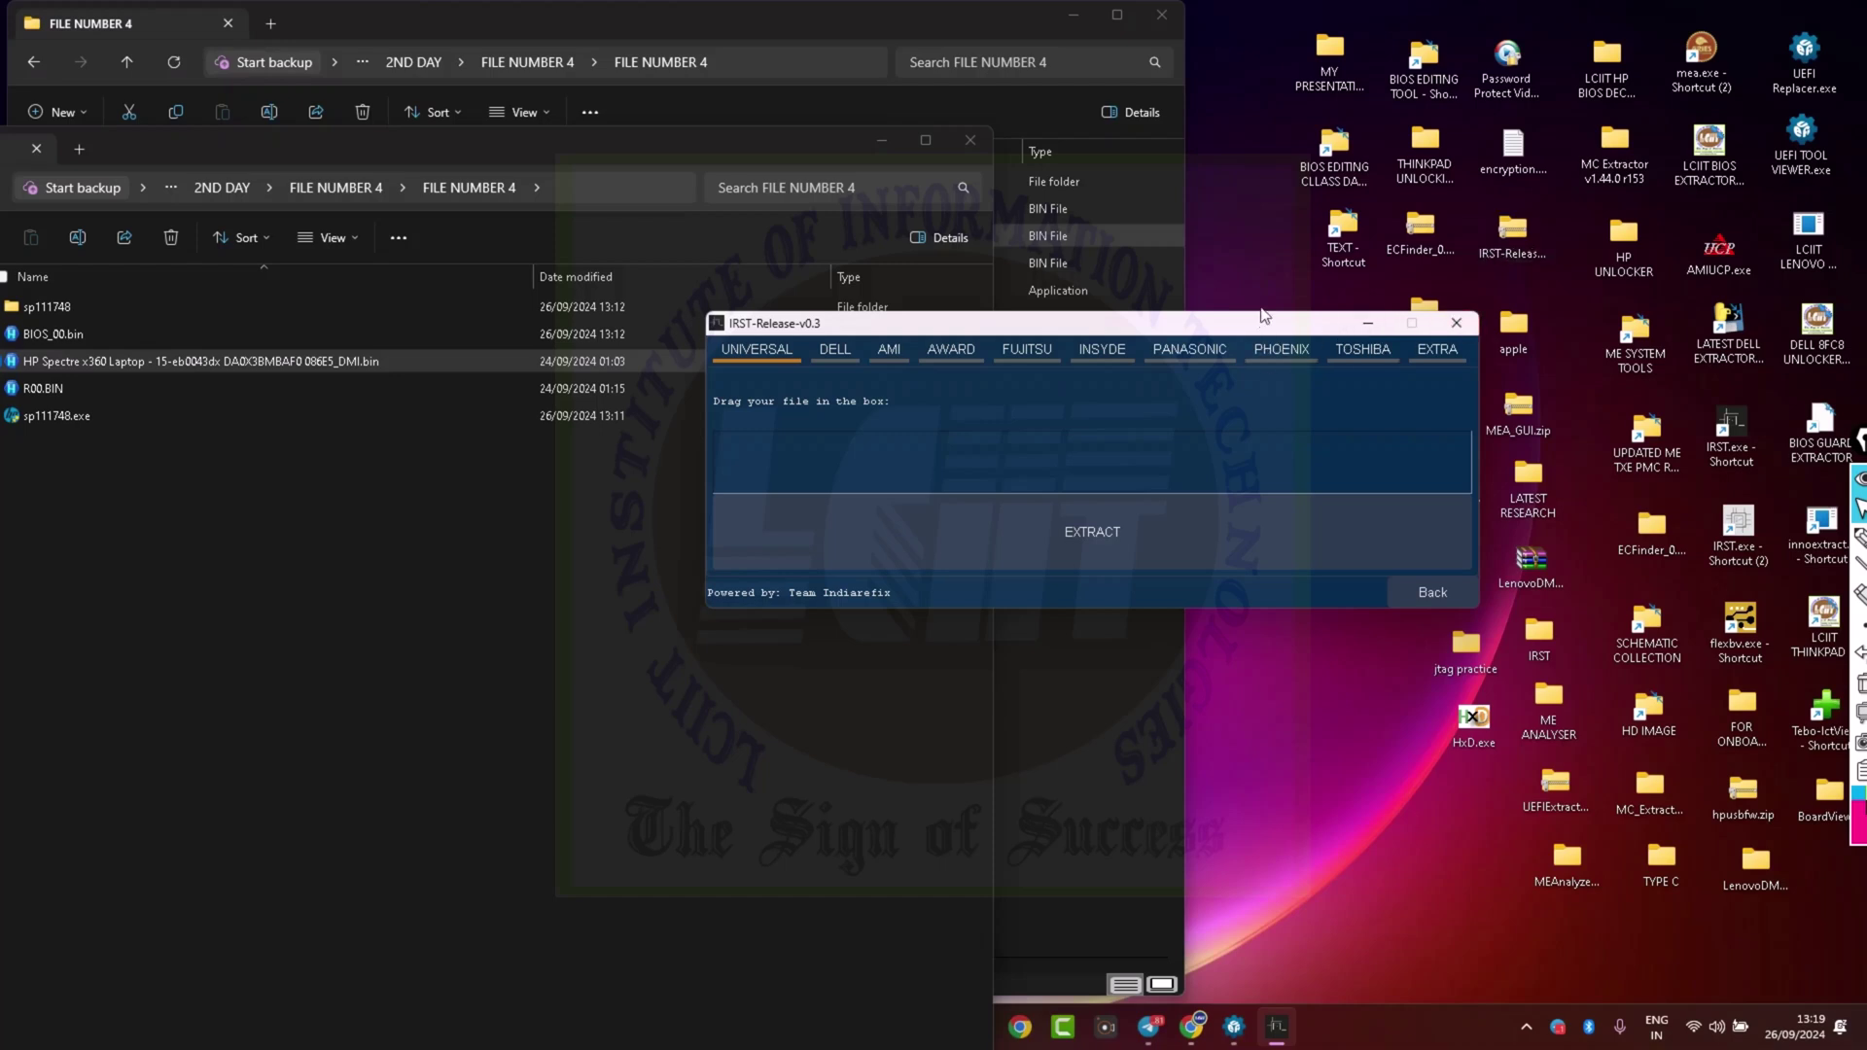
drag(1262, 327, 1604, 124)
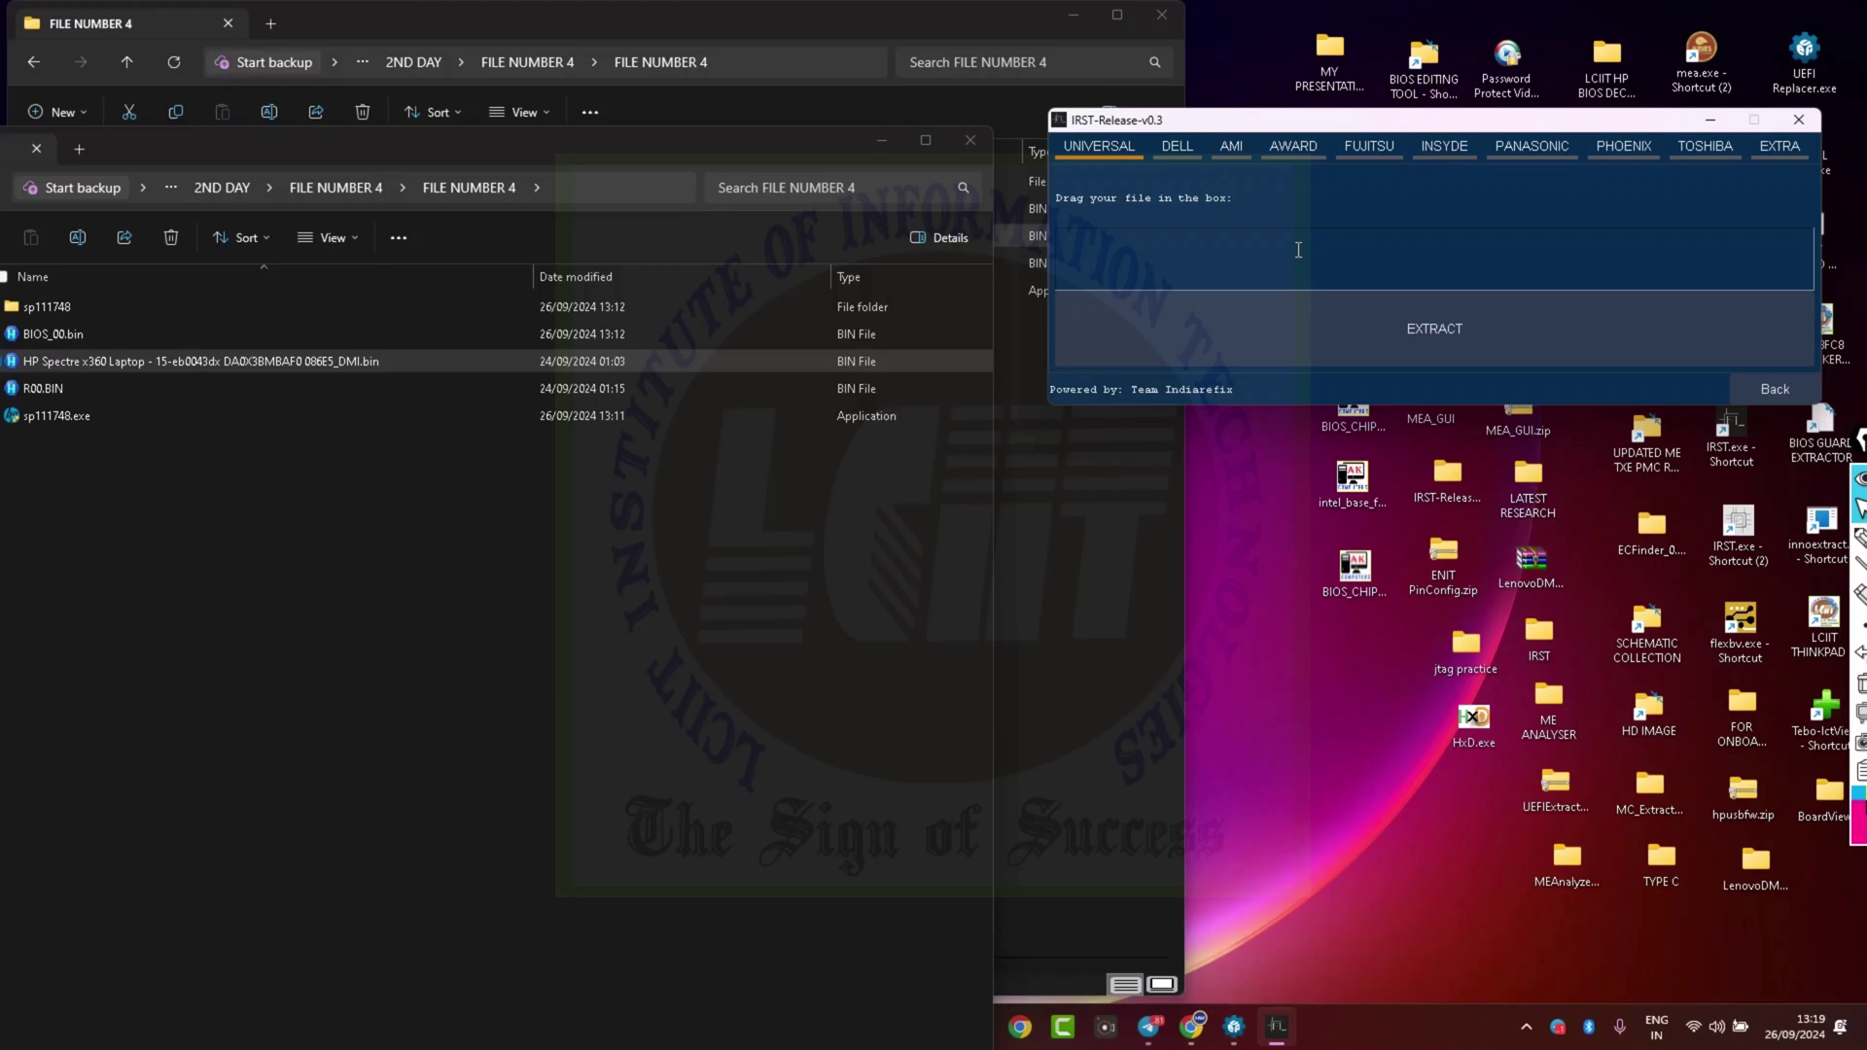
drag(633, 136, 813, 33)
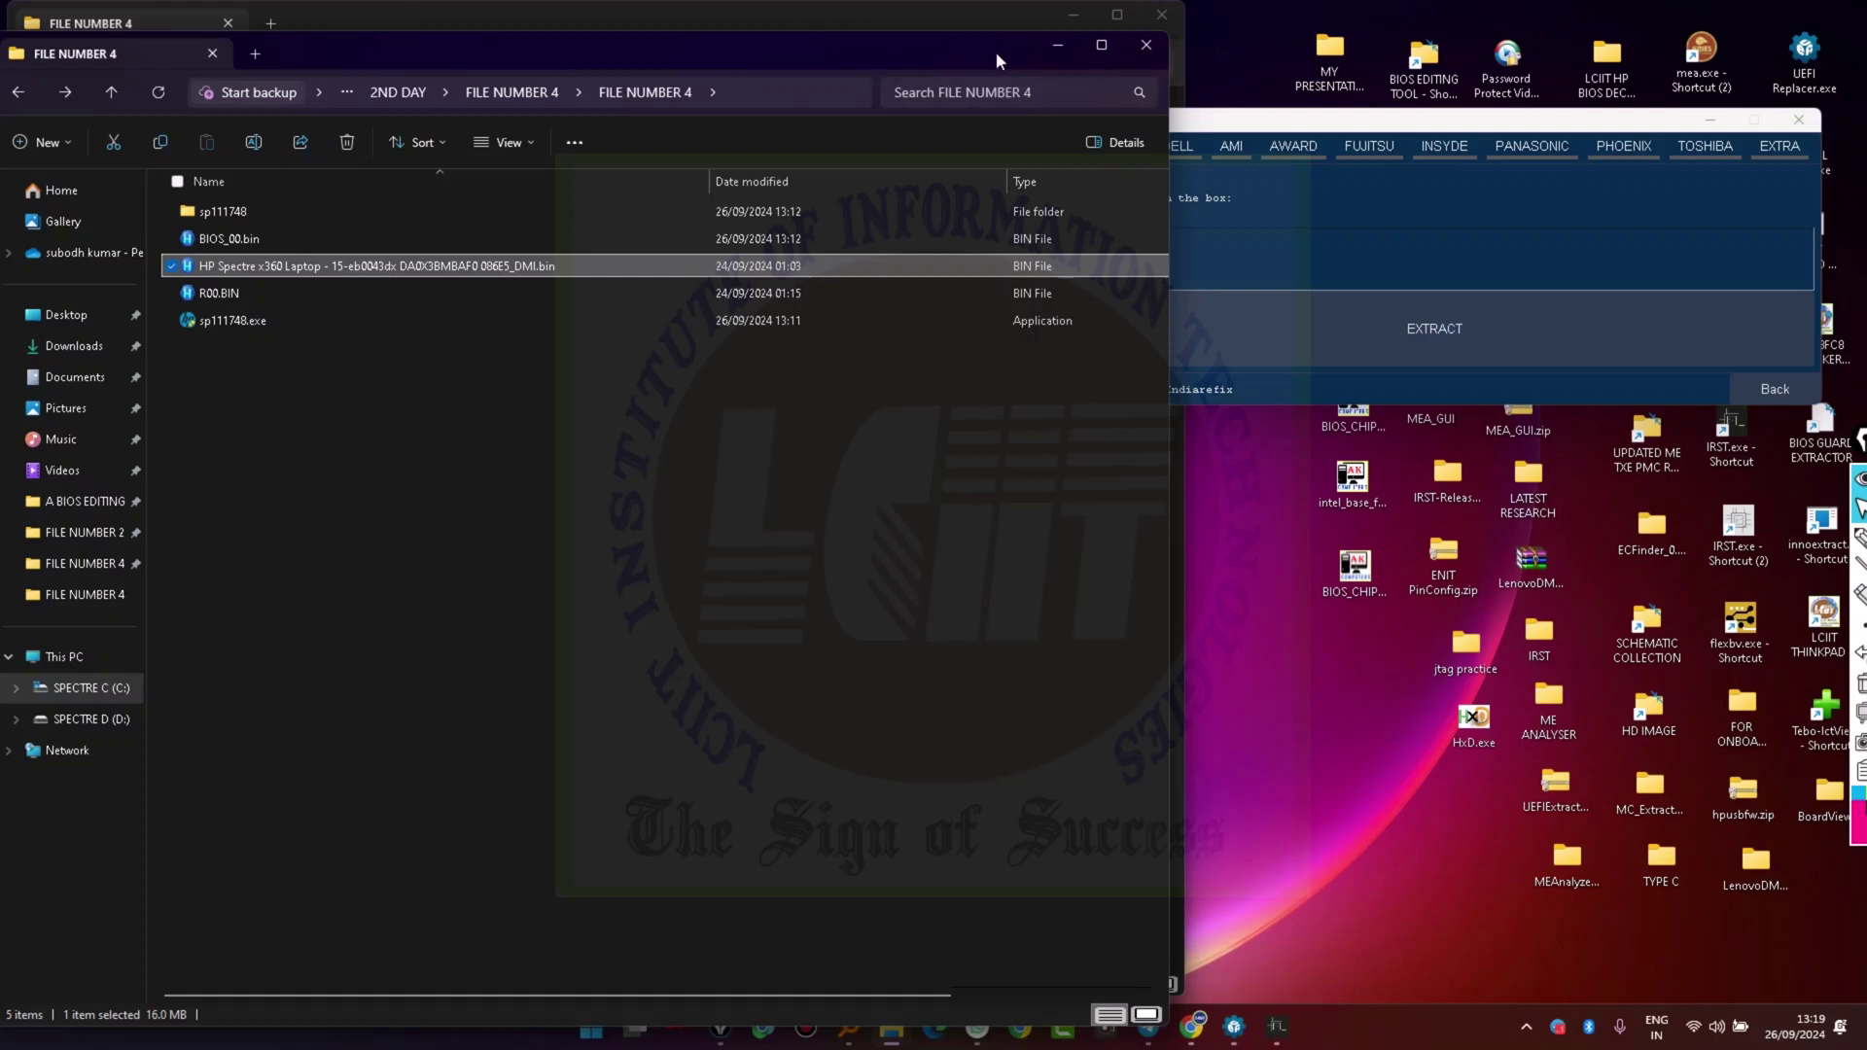
click(1474, 122)
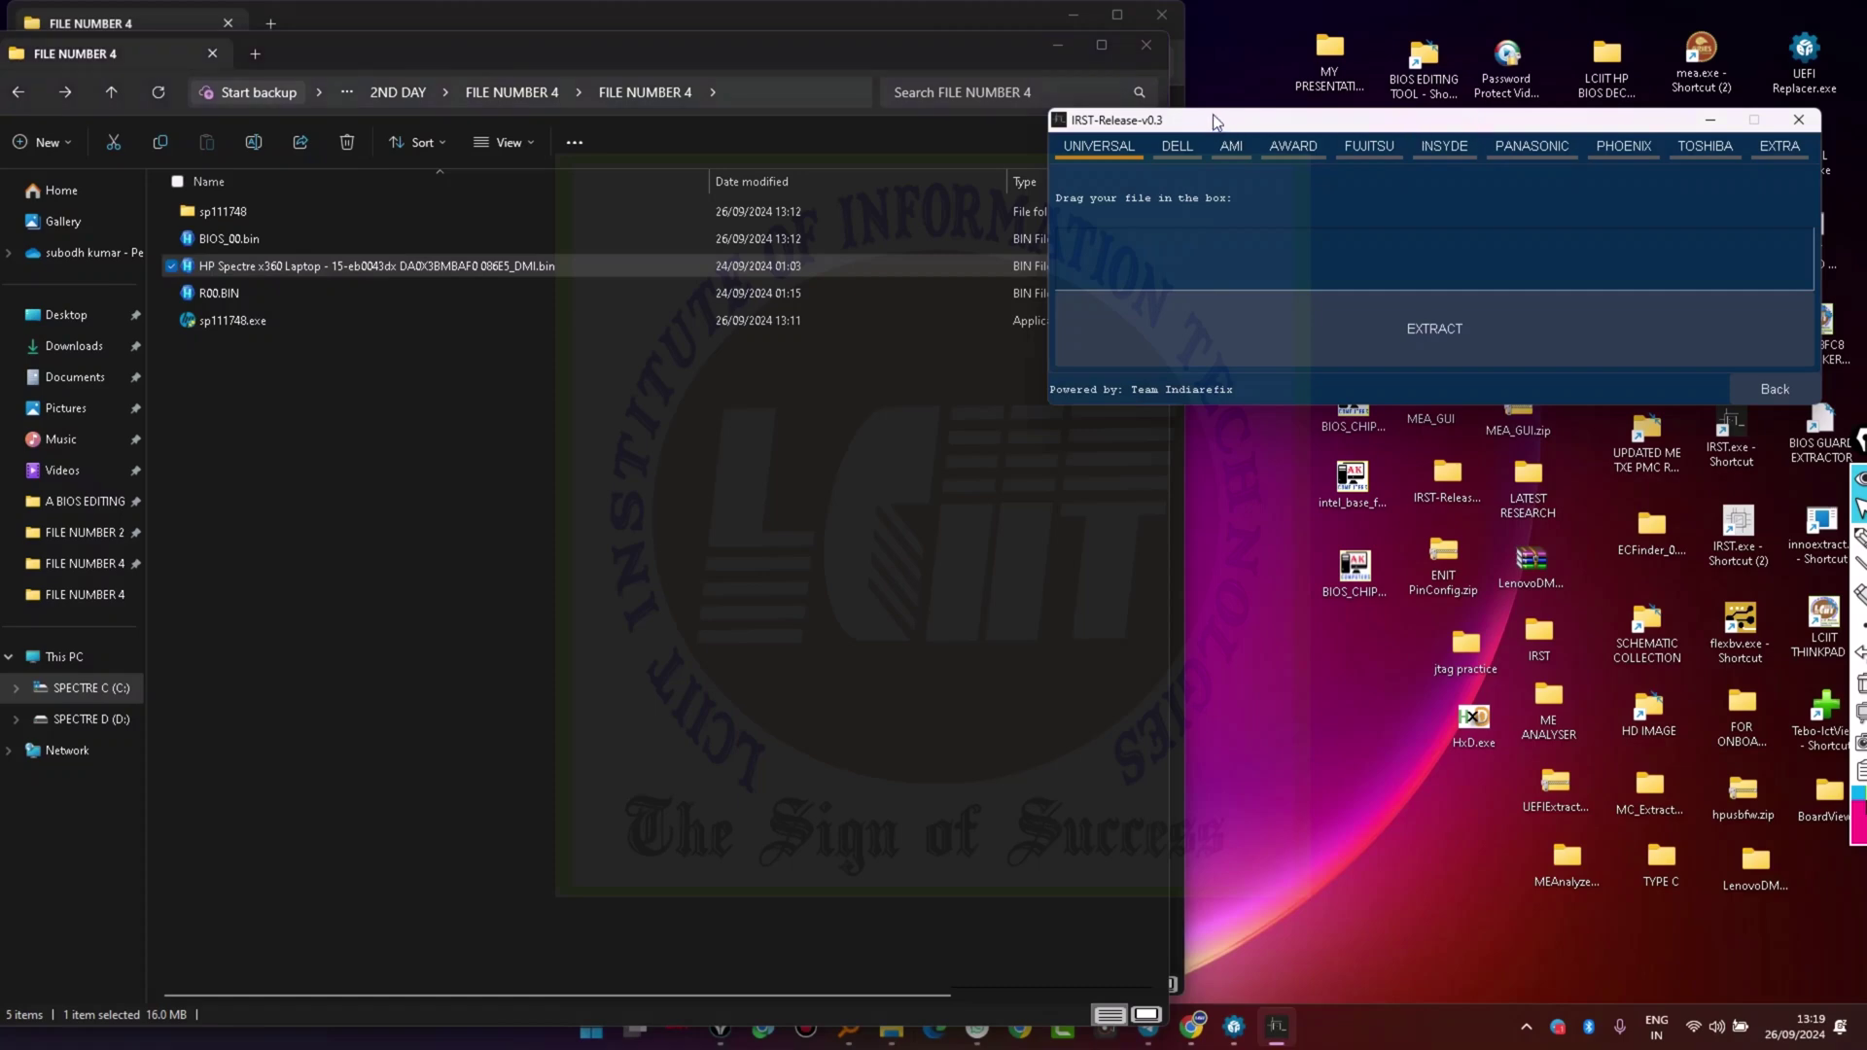
click(1145, 48)
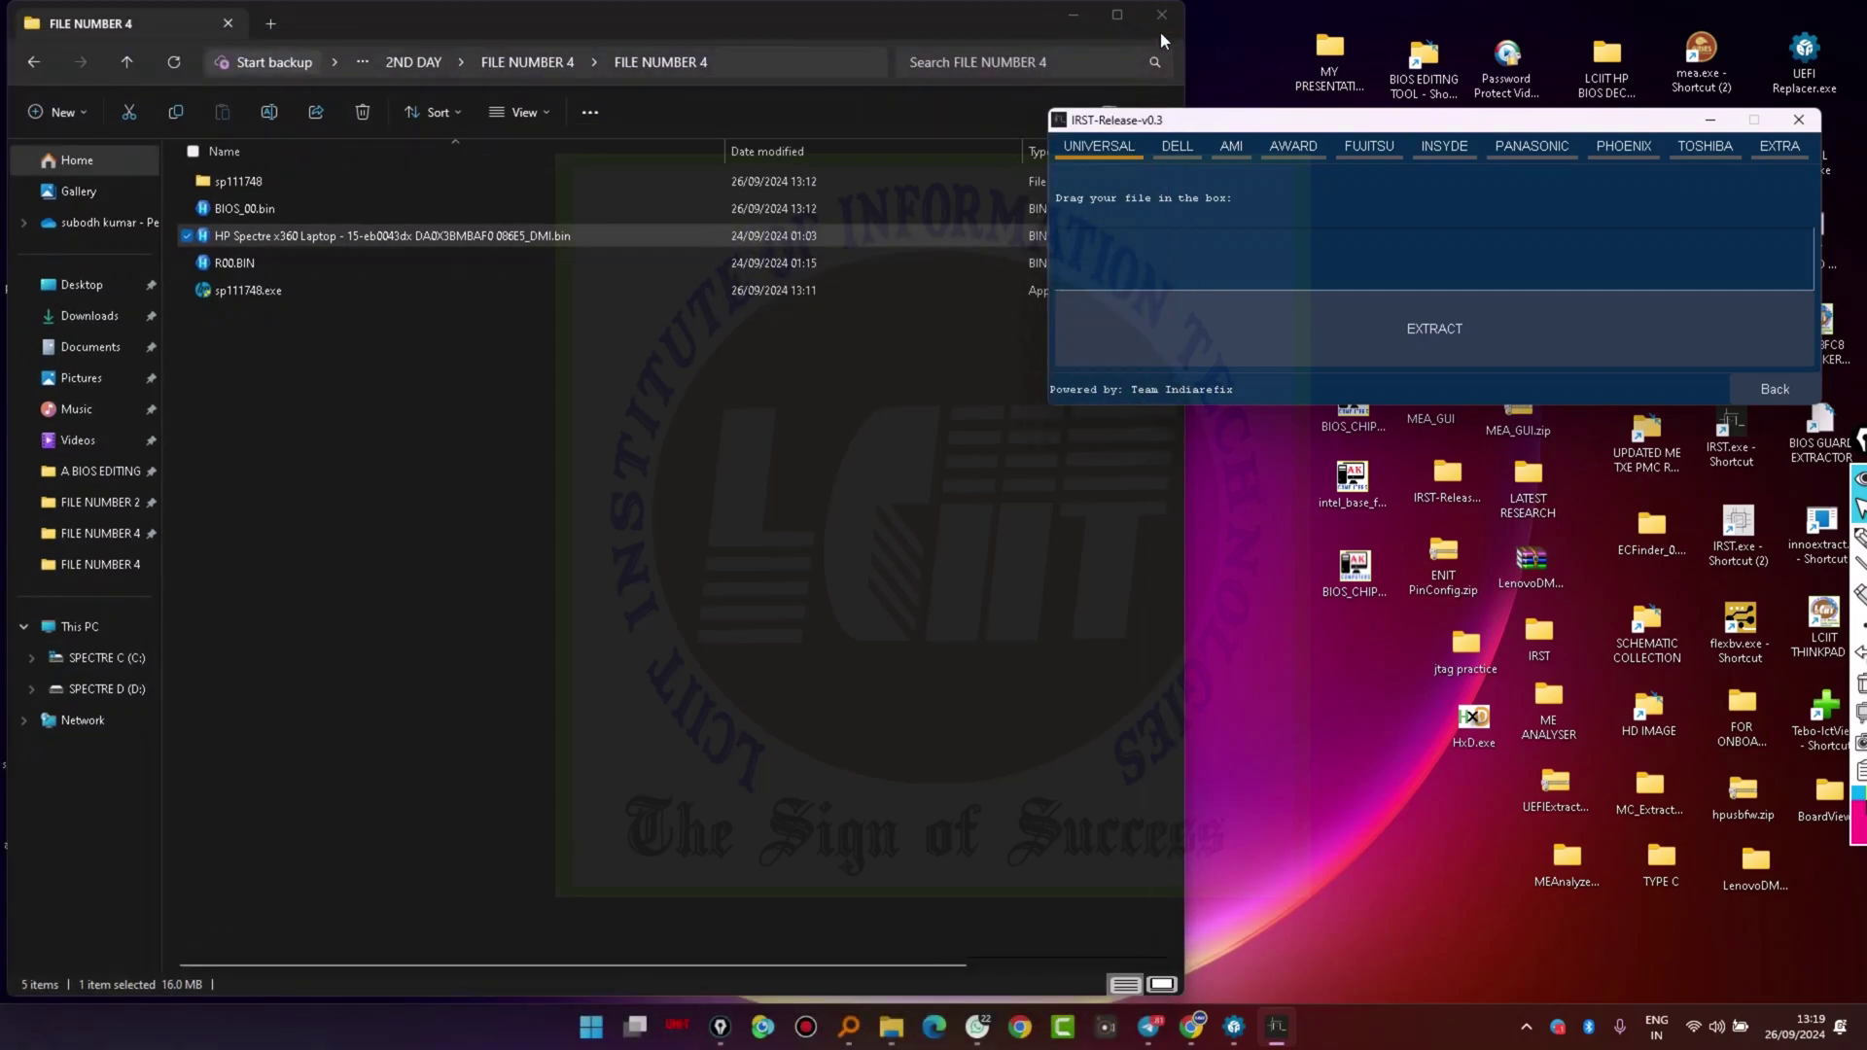
click(1160, 18)
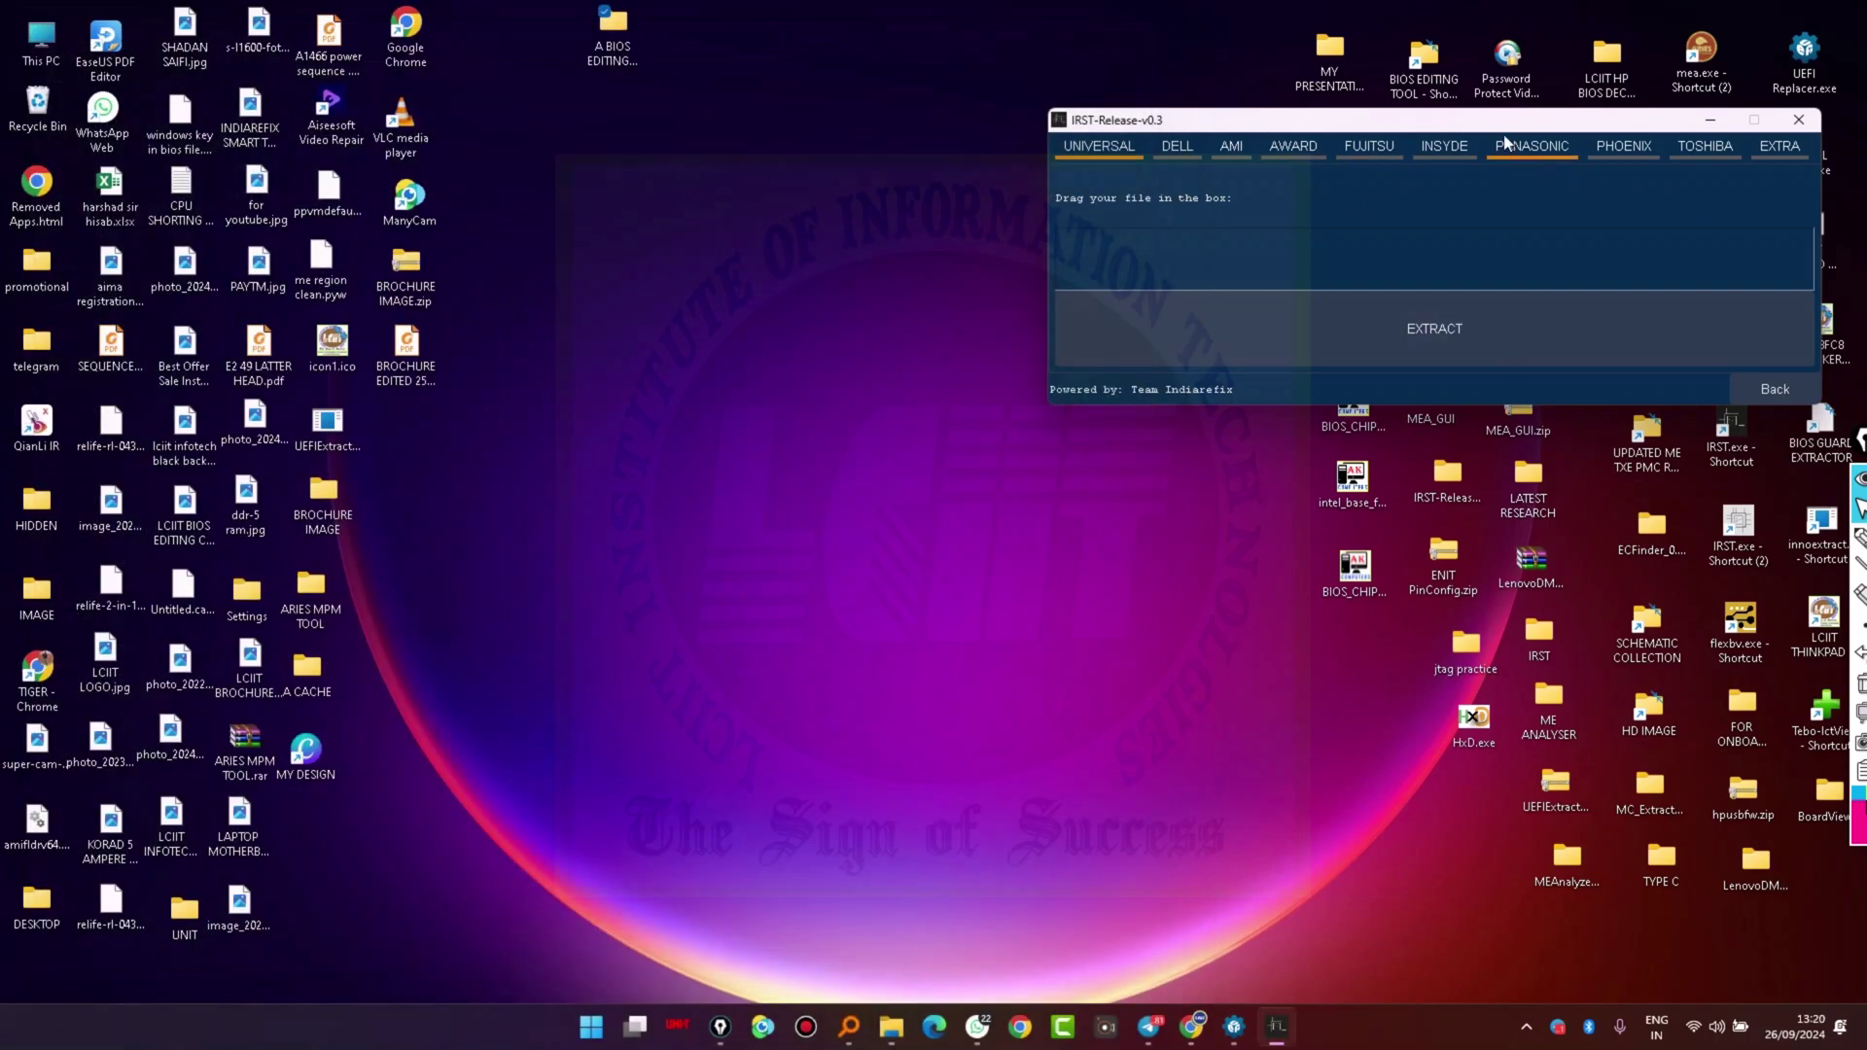
drag(1495, 131, 942, 393)
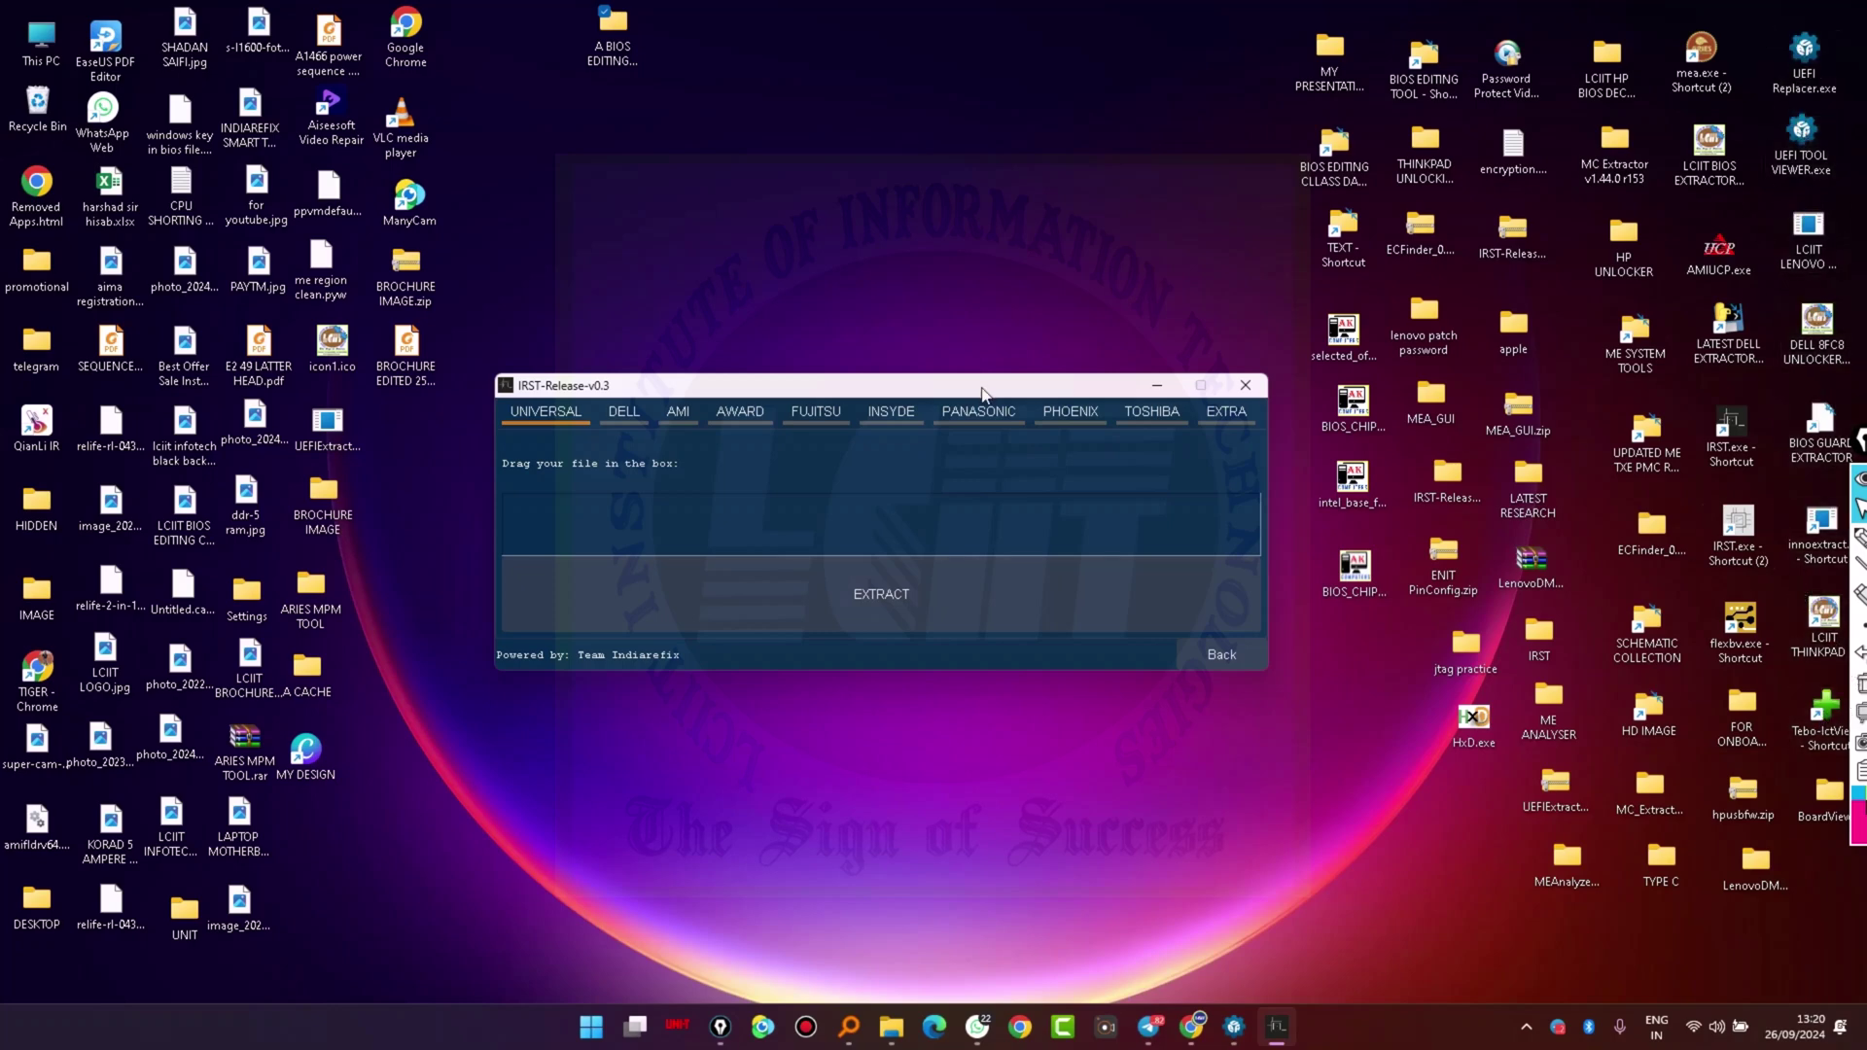
drag(982, 389, 1094, 232)
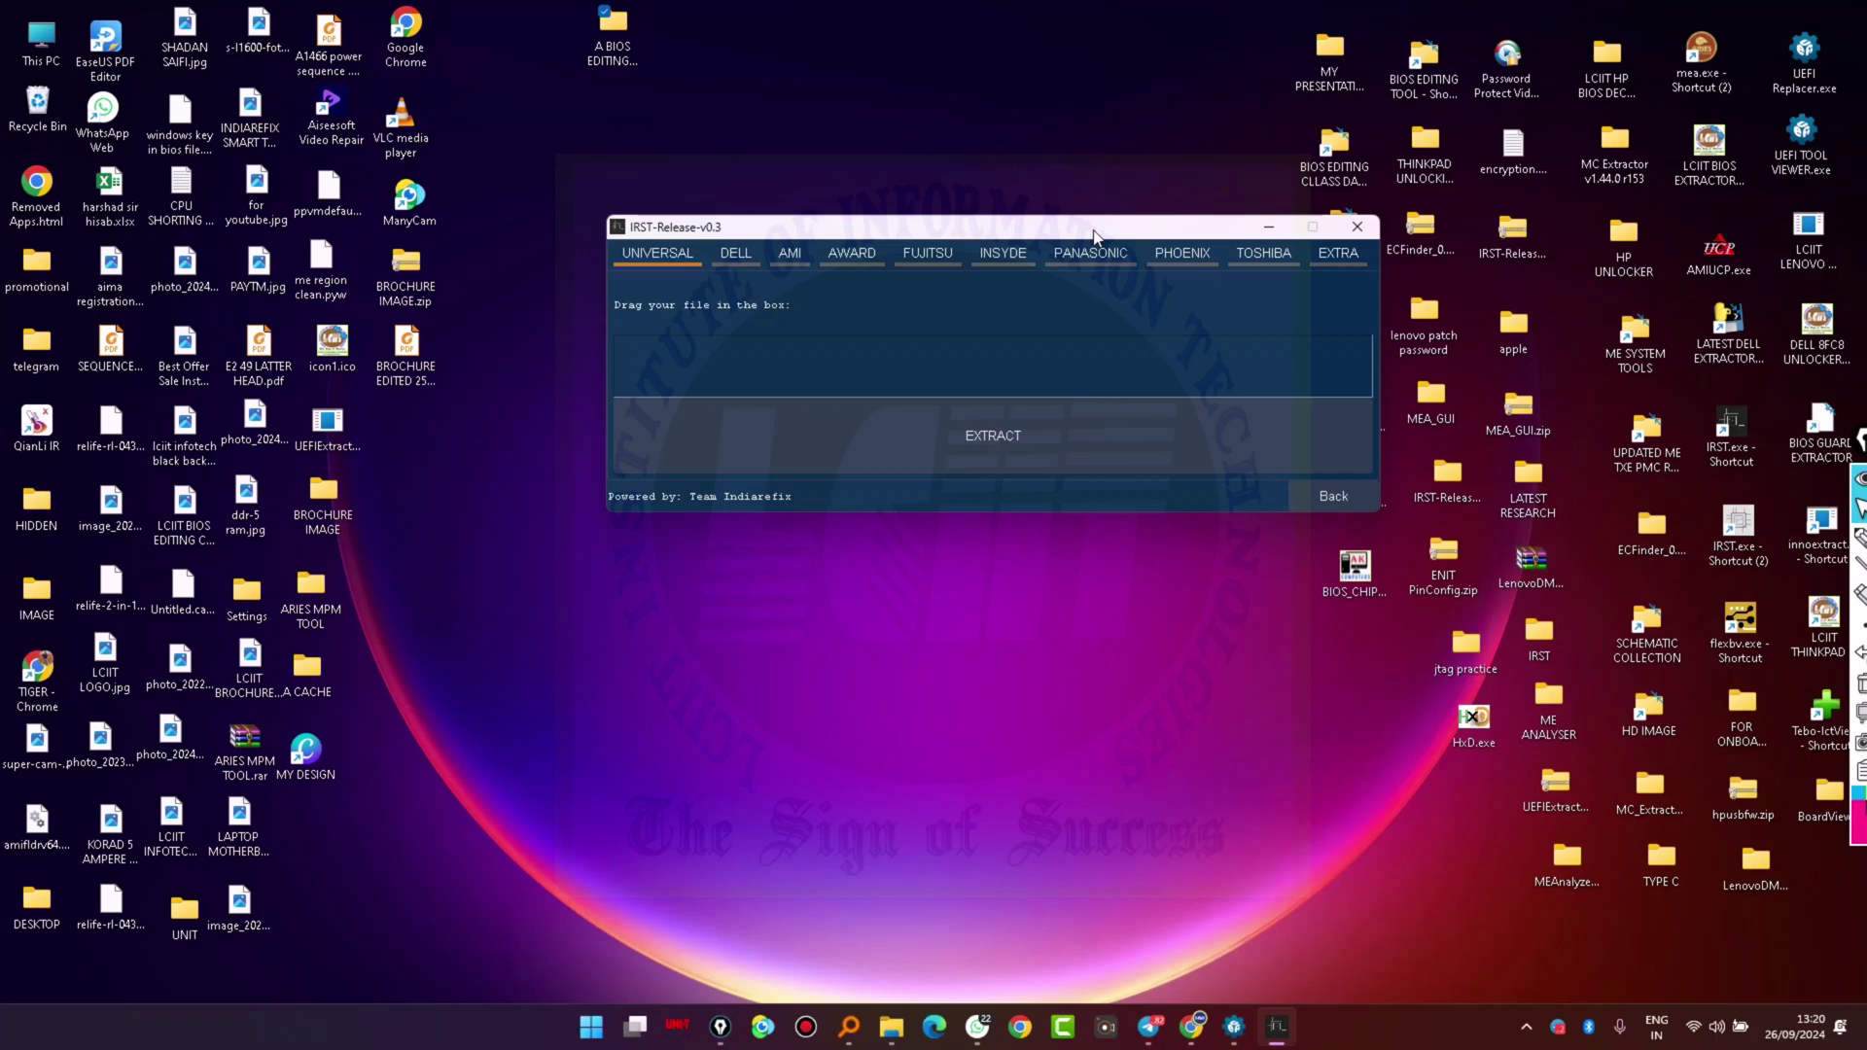
drag(1094, 236, 1579, 31)
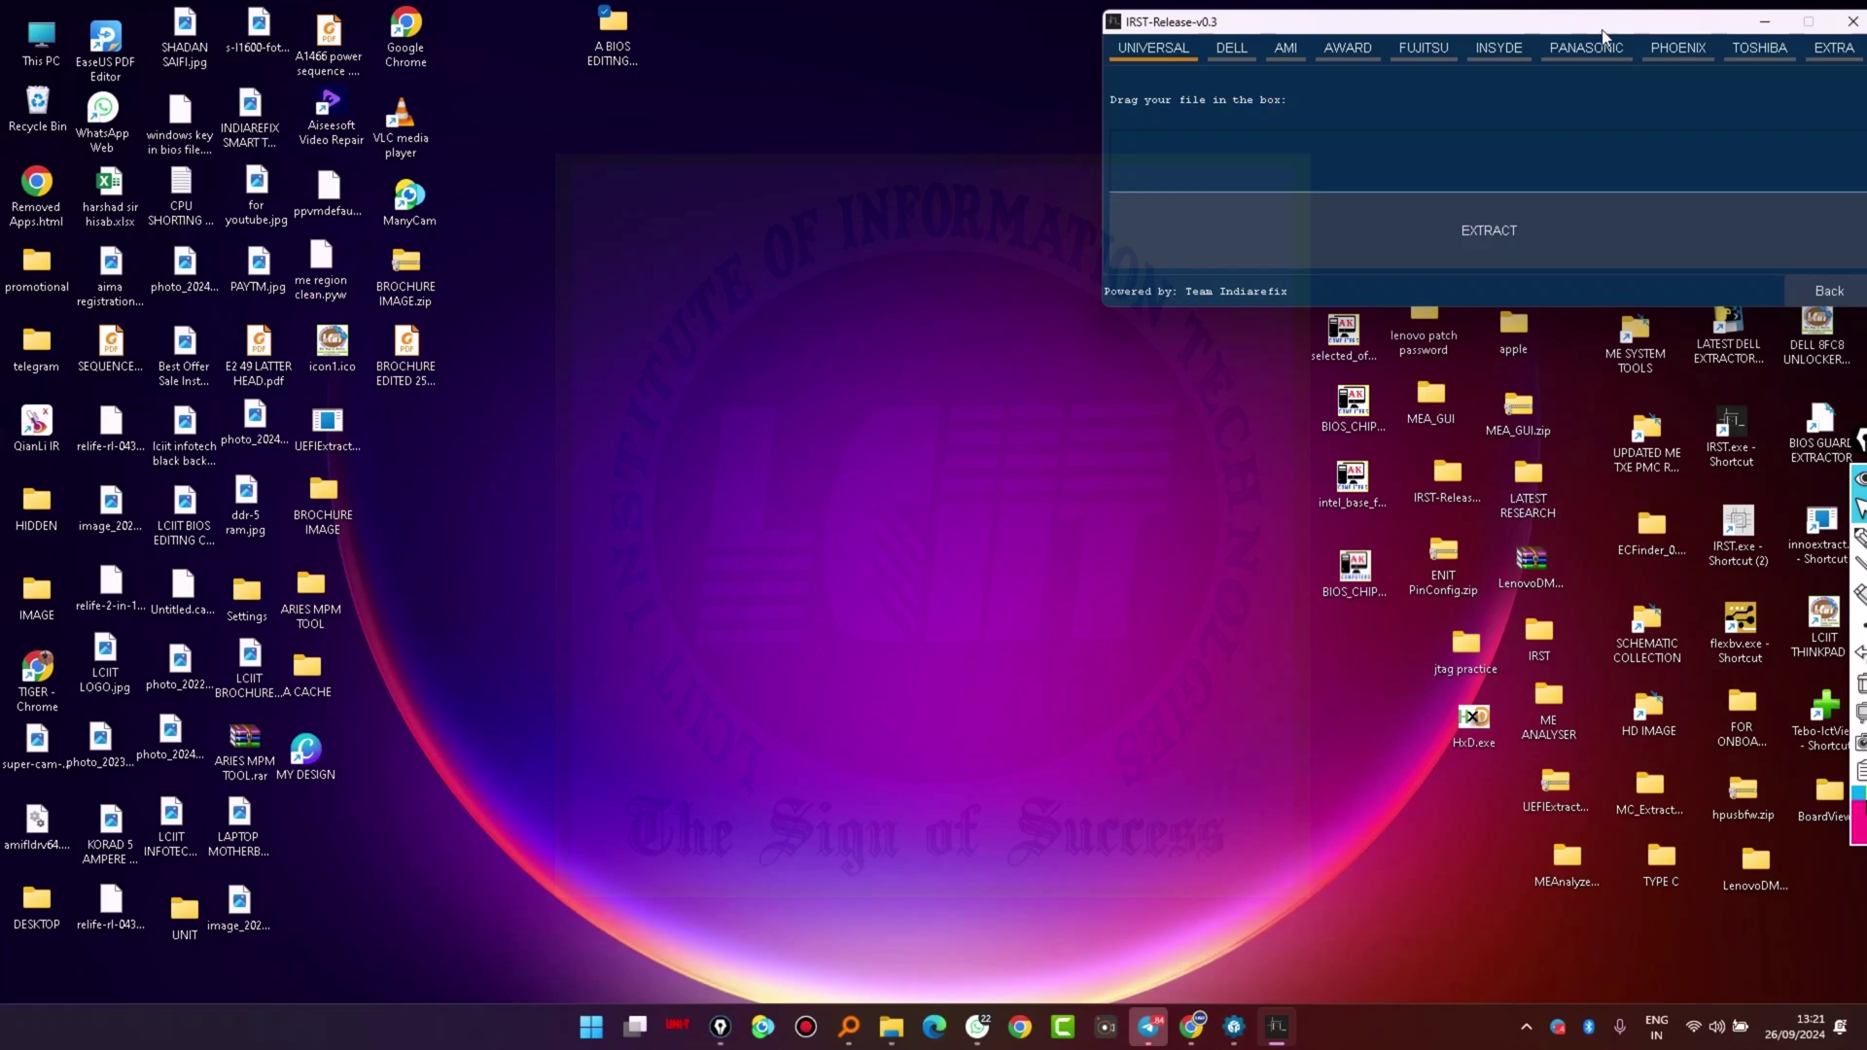
mouse_move(1525, 30)
mouse_down()
mouse_move(1388, 33)
mouse_move(1503, 32)
mouse_up()
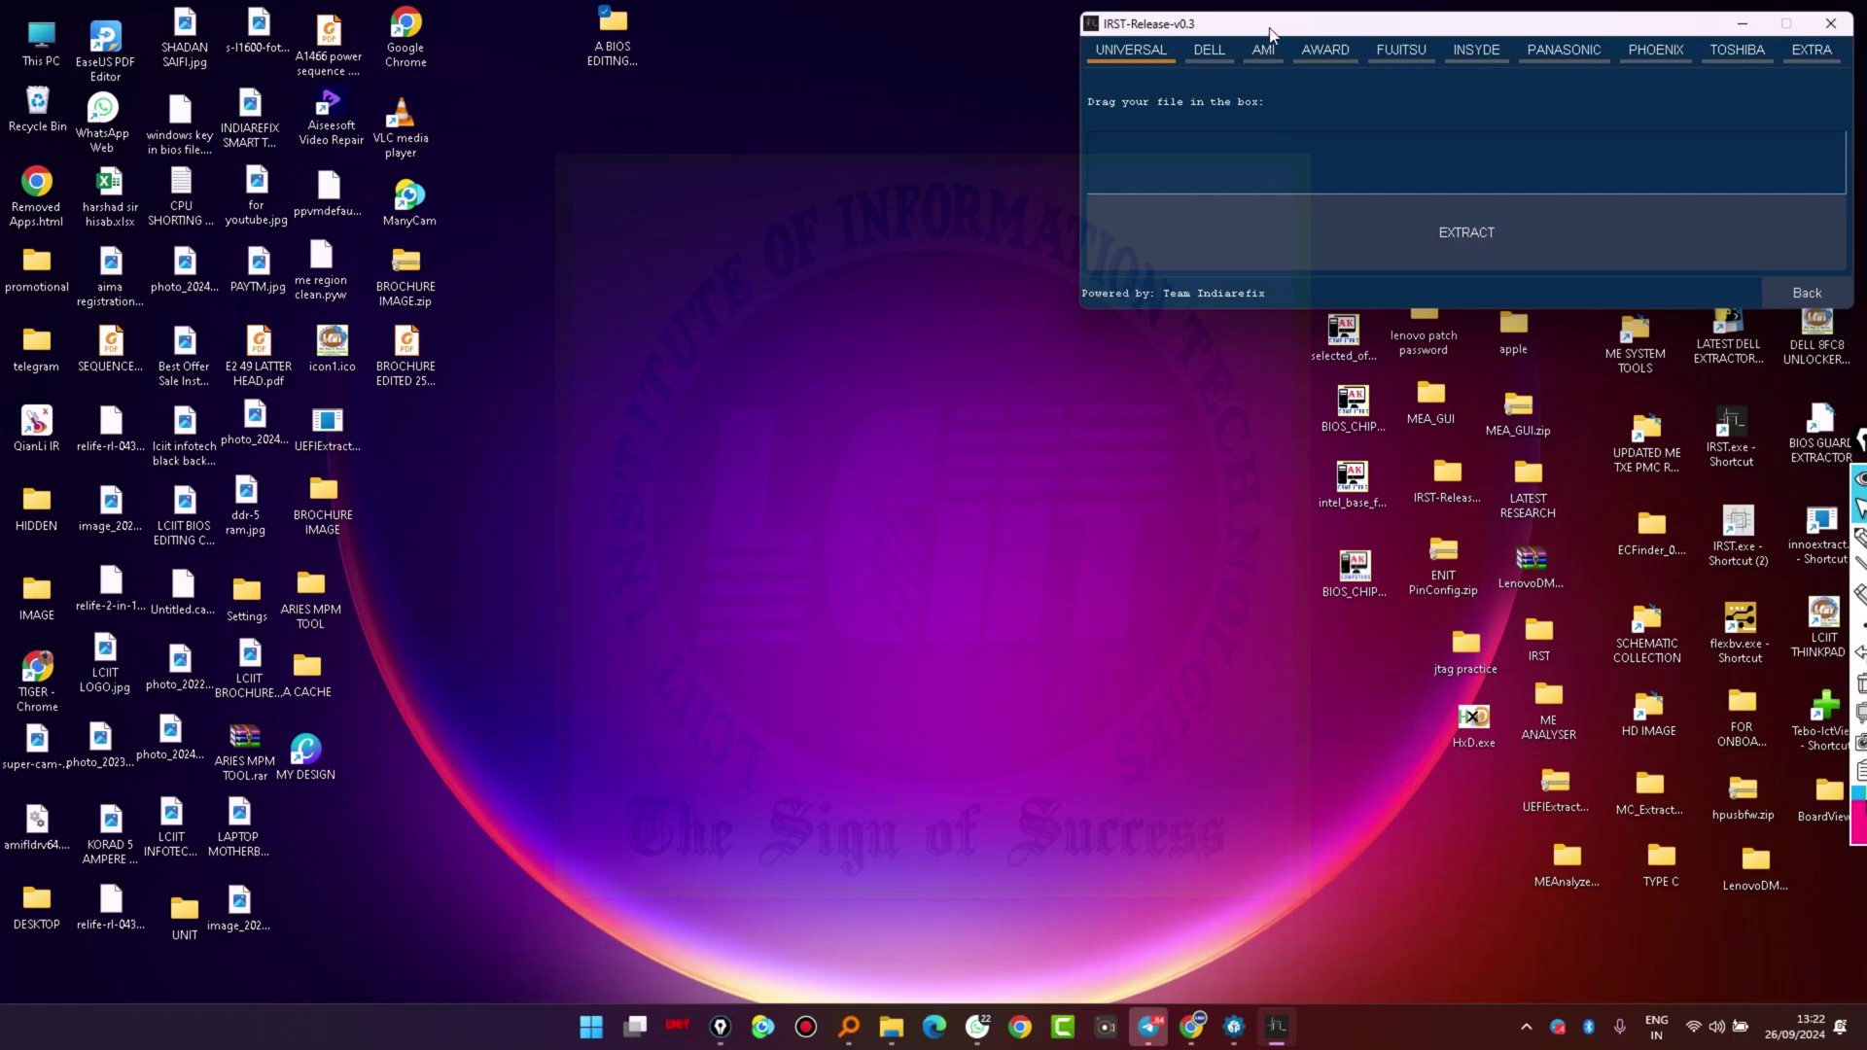
drag(1269, 29, 1123, 36)
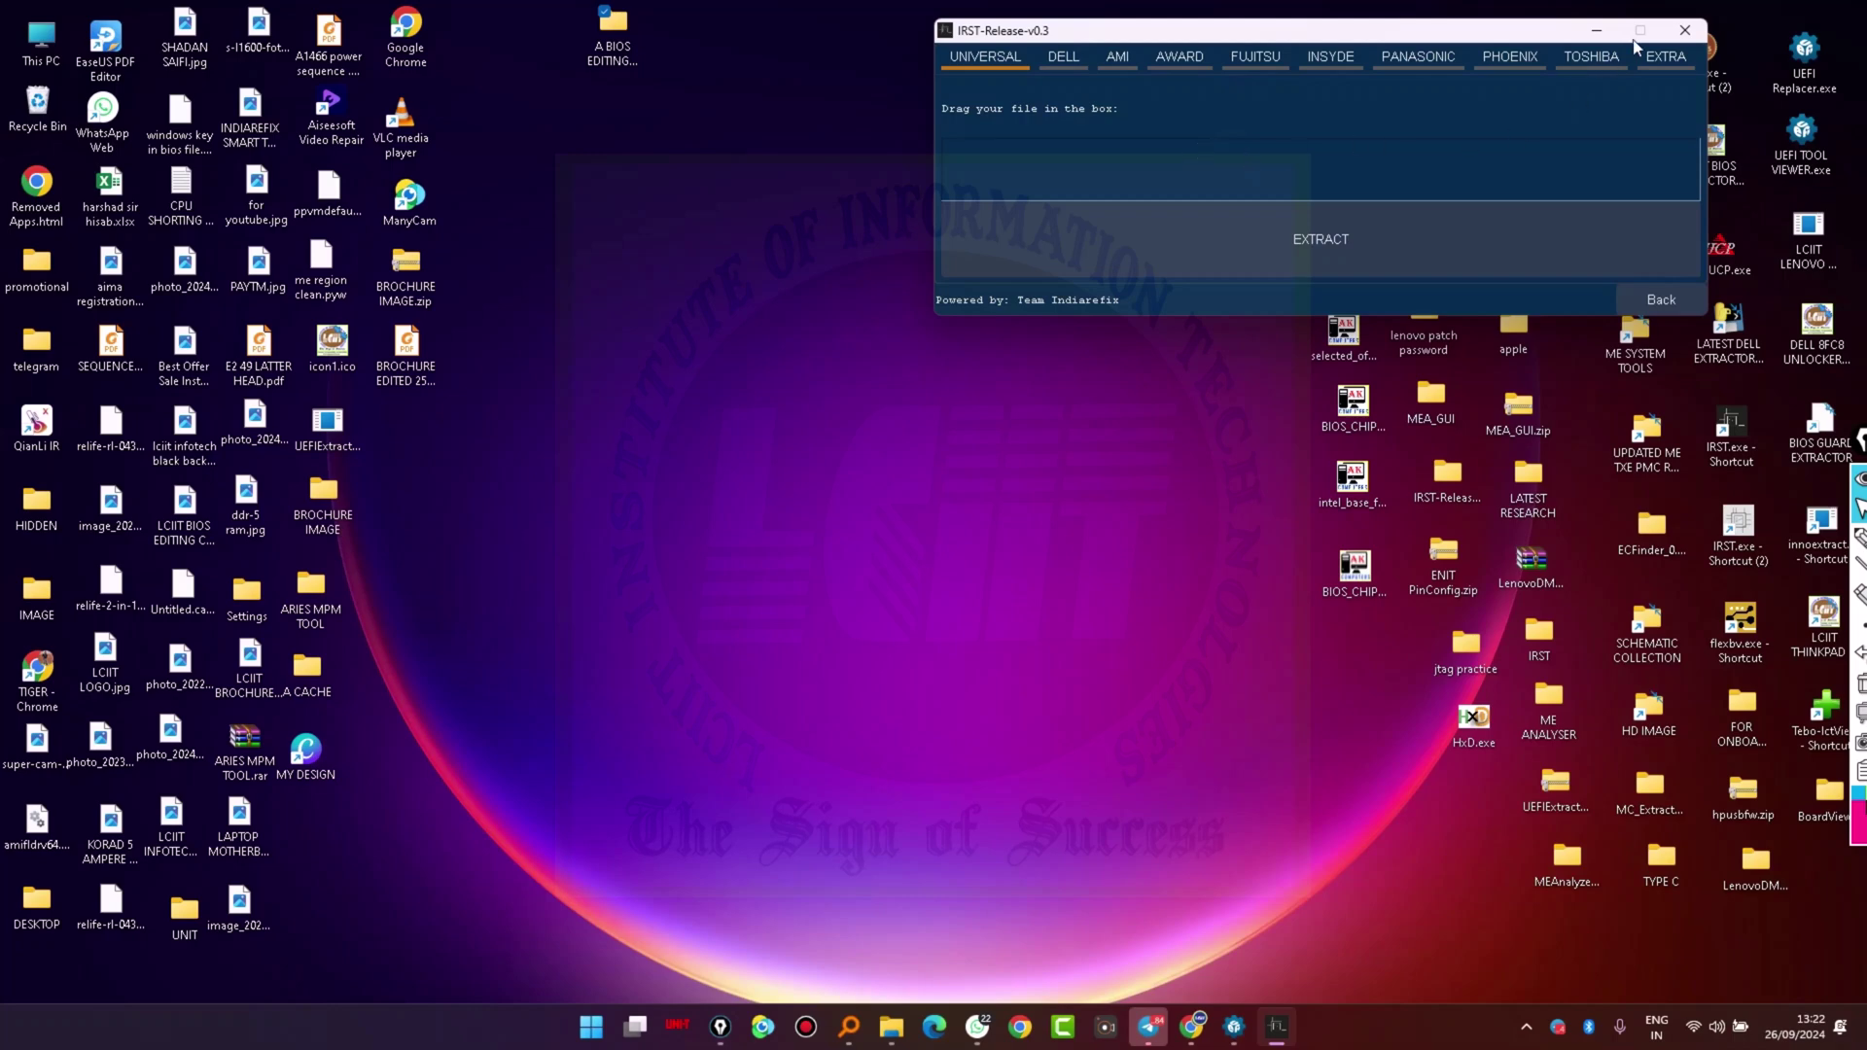
Go back from the Extract page and close the UEFITool window holding HP ELITEBOOK 830 G5.bin
click(1659, 302)
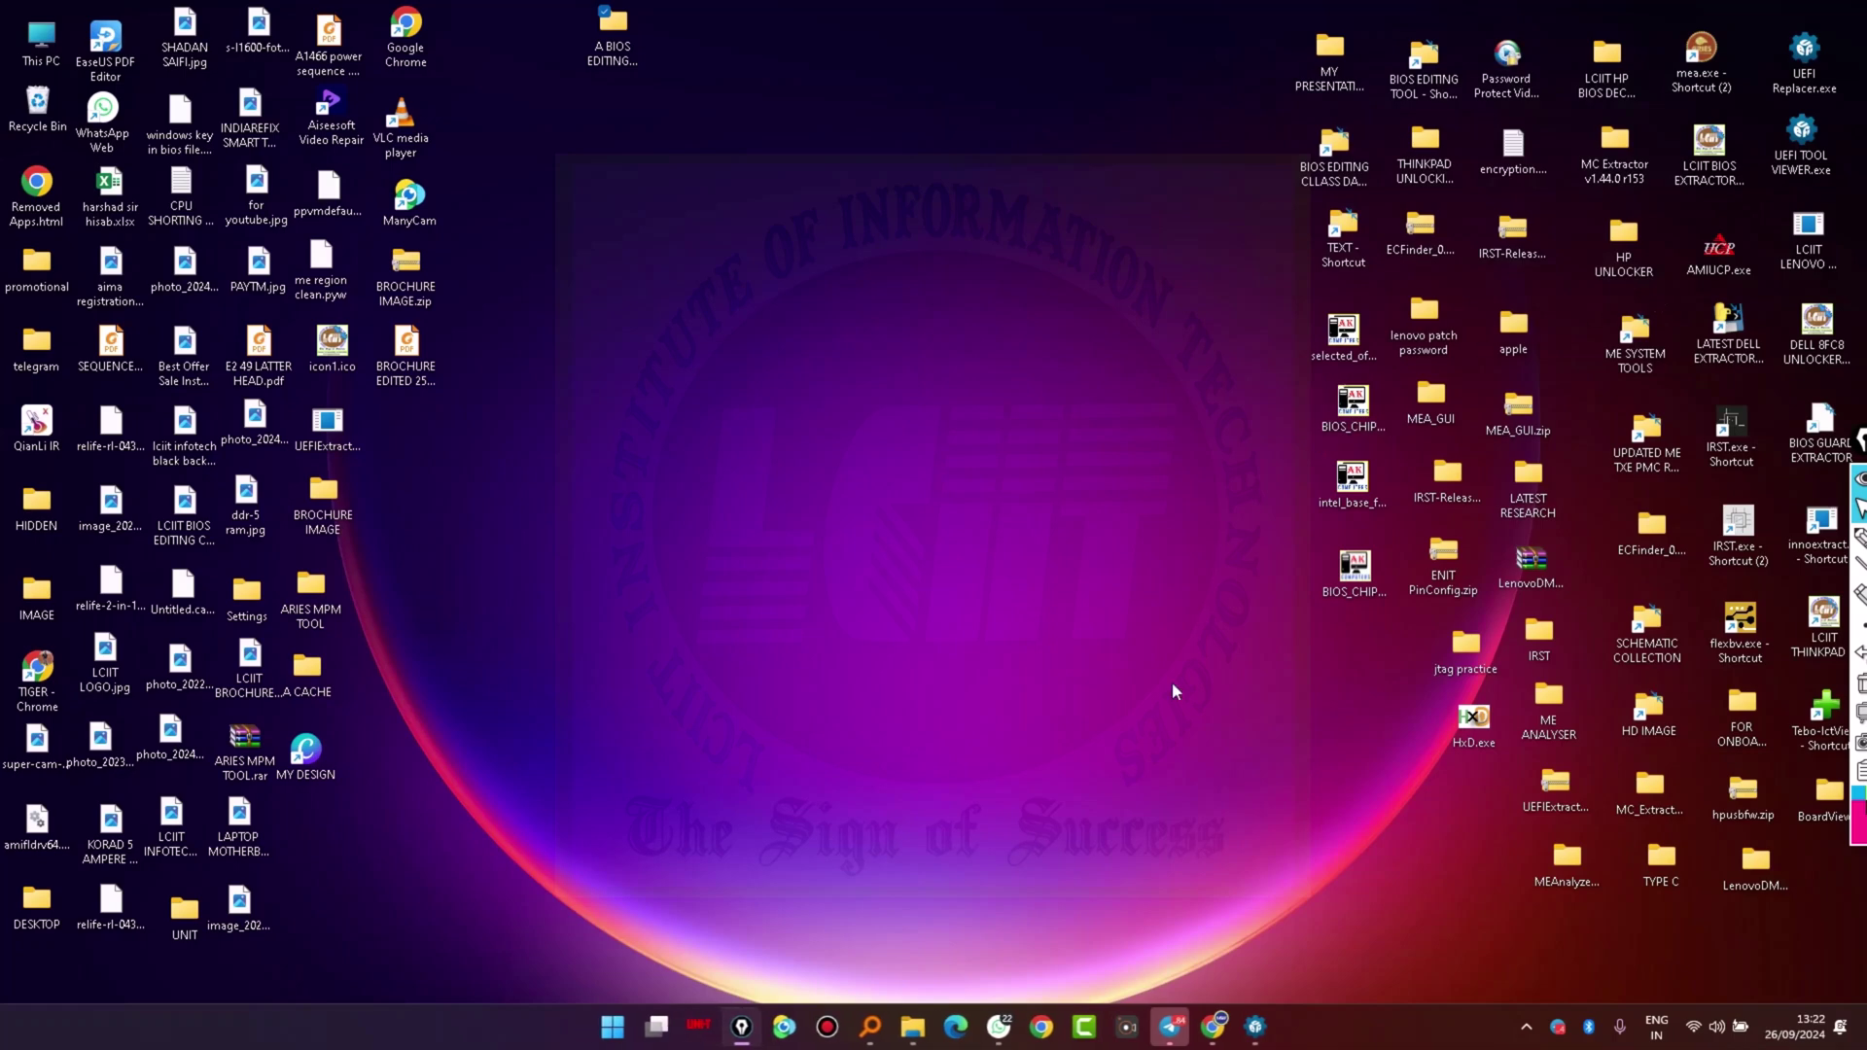
mouse_move(1255, 1027)
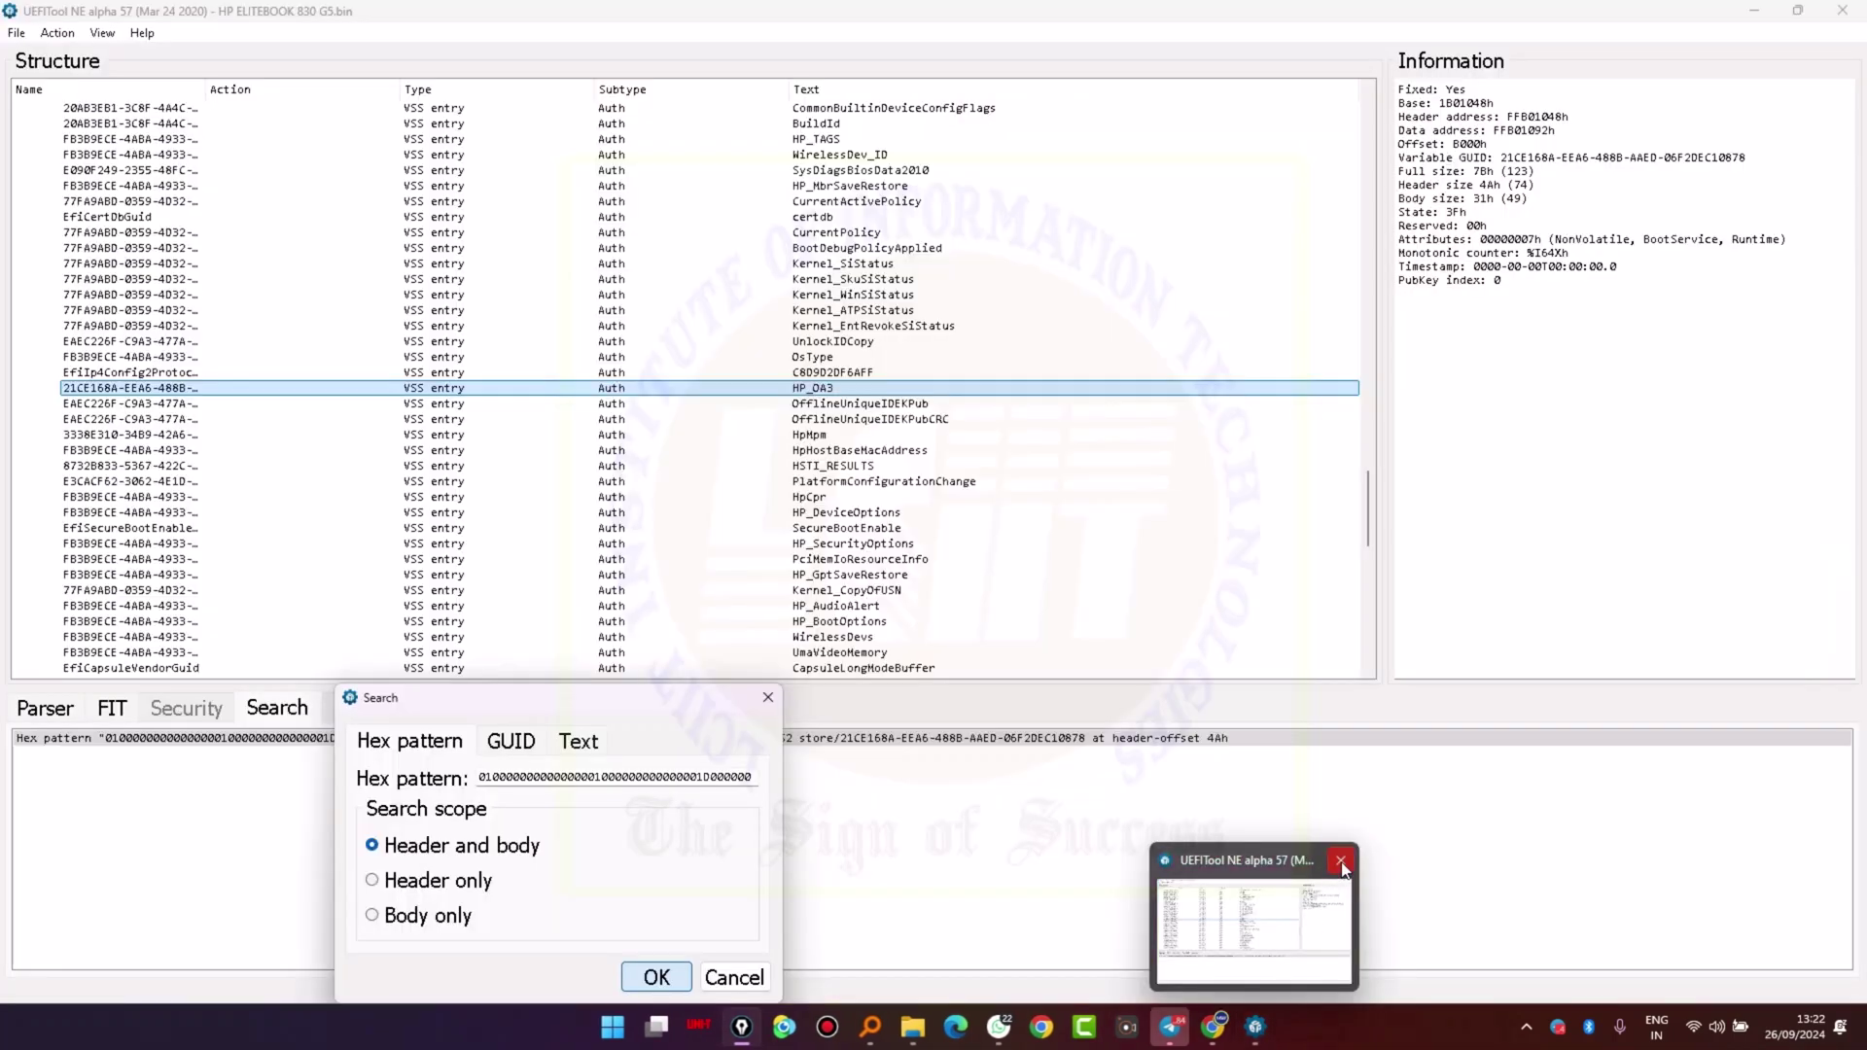
click(1341, 862)
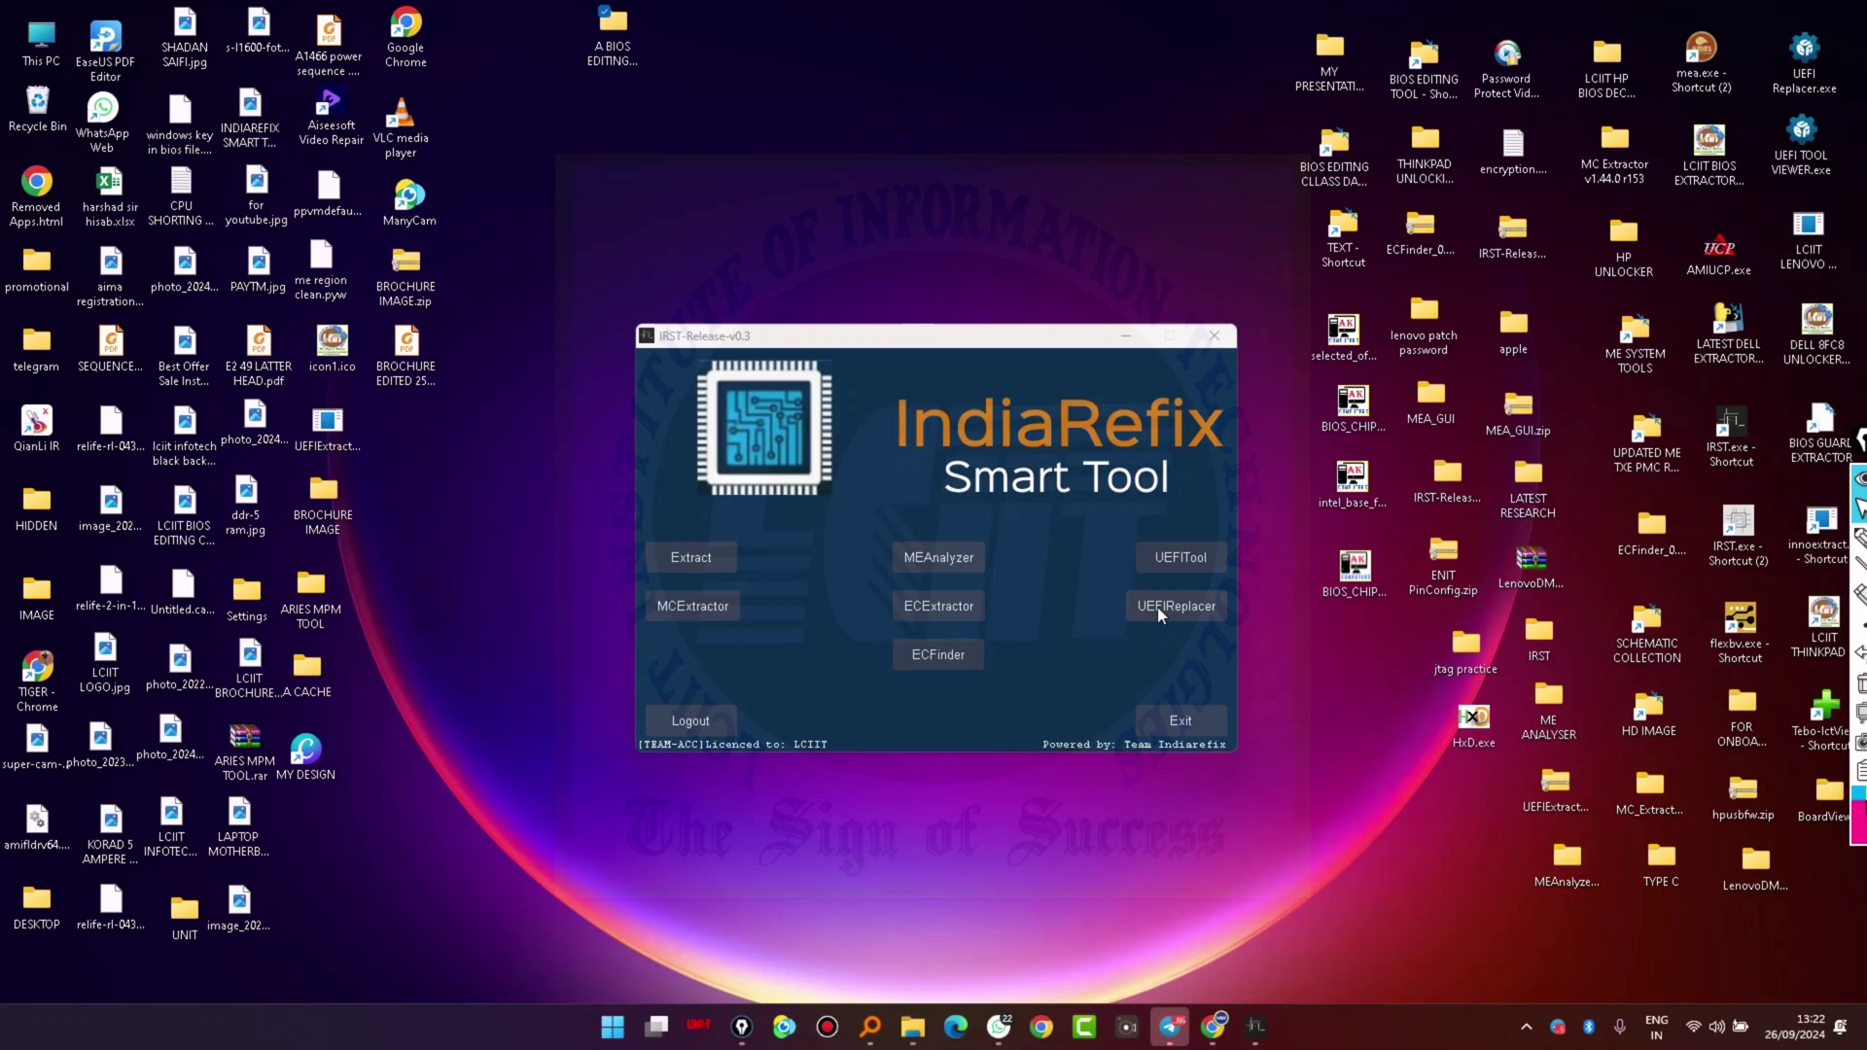
View the MEAnalyzer file prompt, close the console and launch ECExtractor from the Smart Tool
click(932, 562)
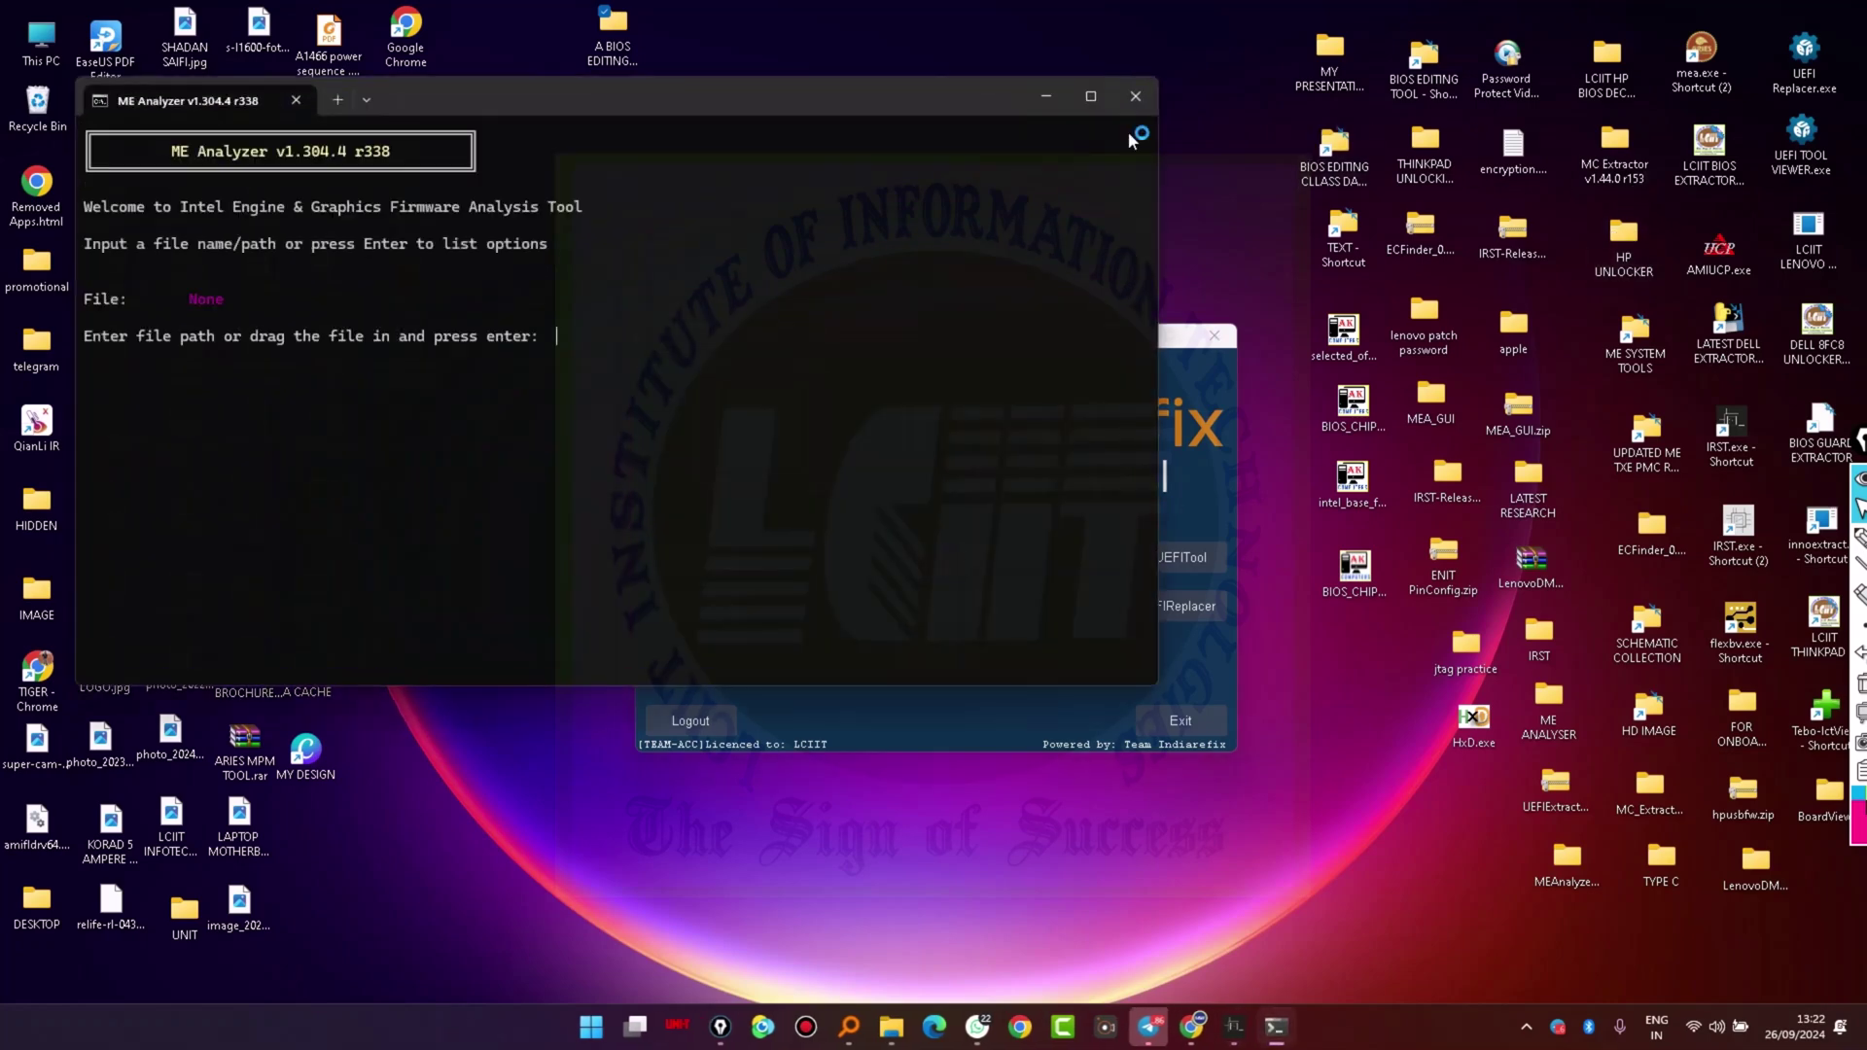
drag(895, 93, 1265, 185)
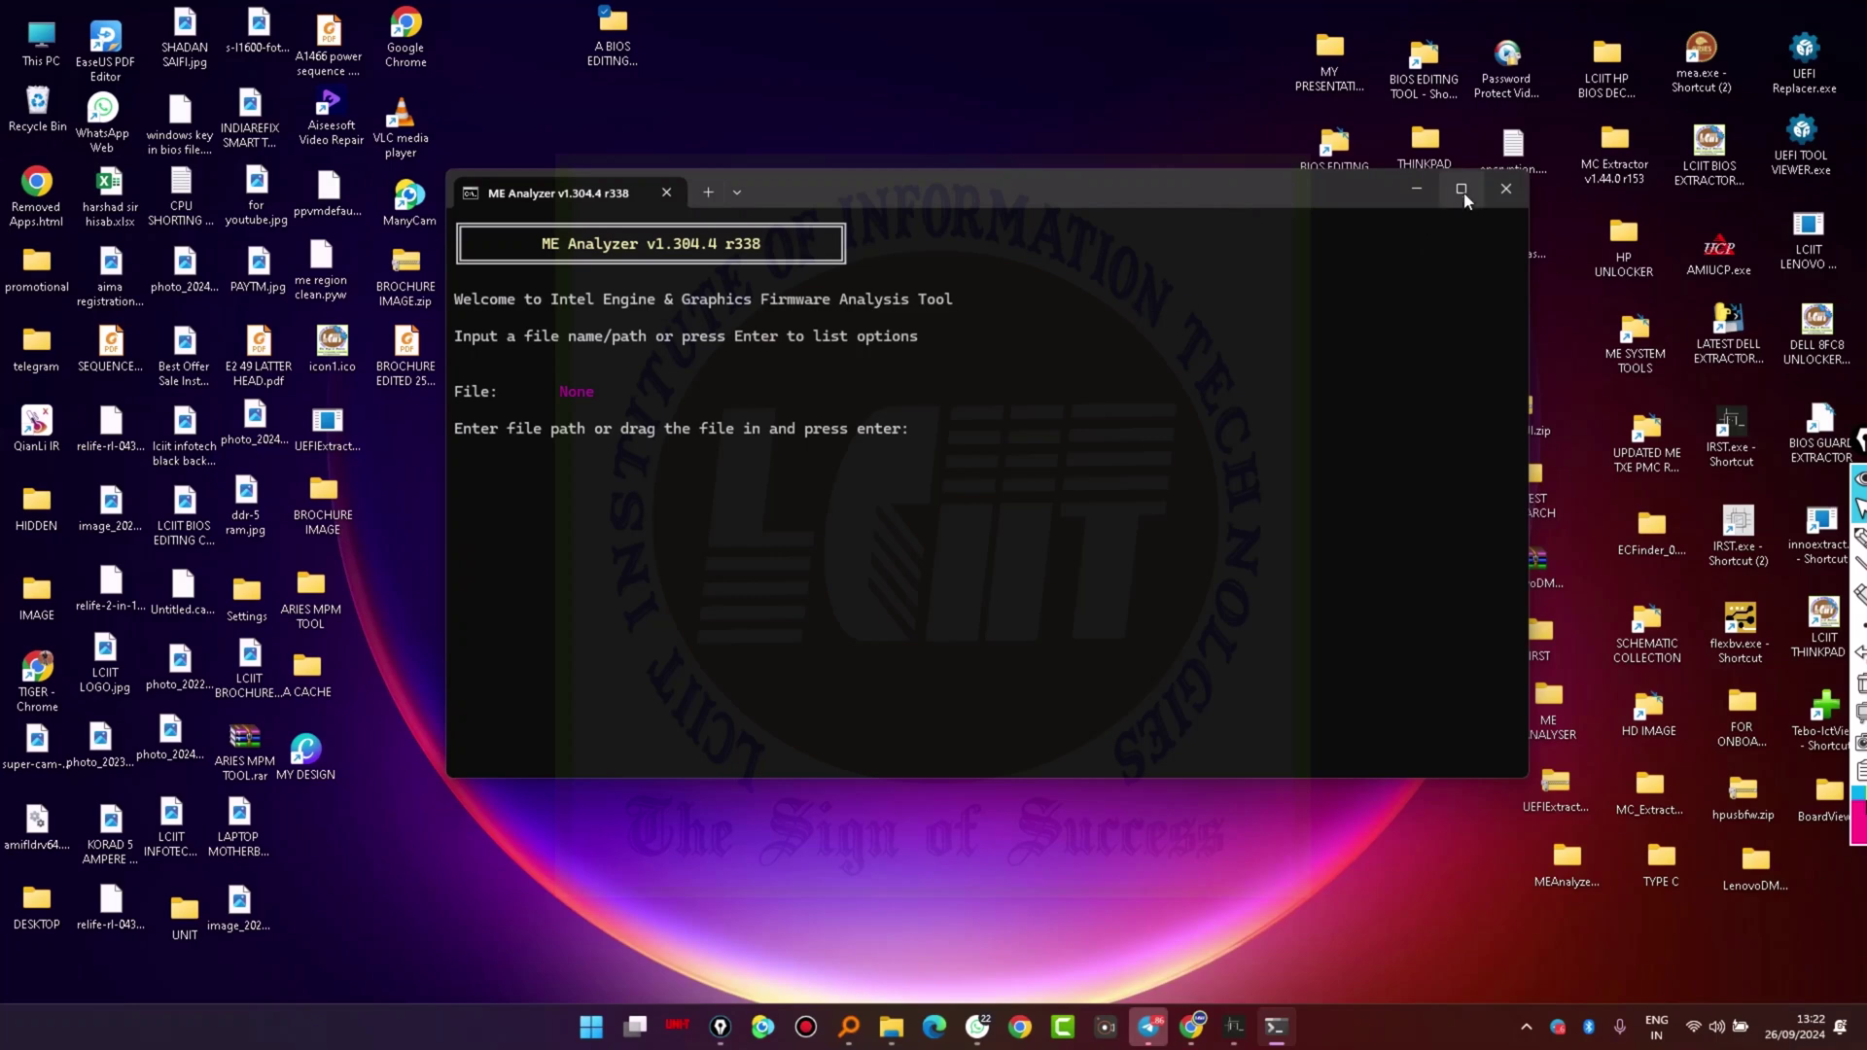
click(1504, 192)
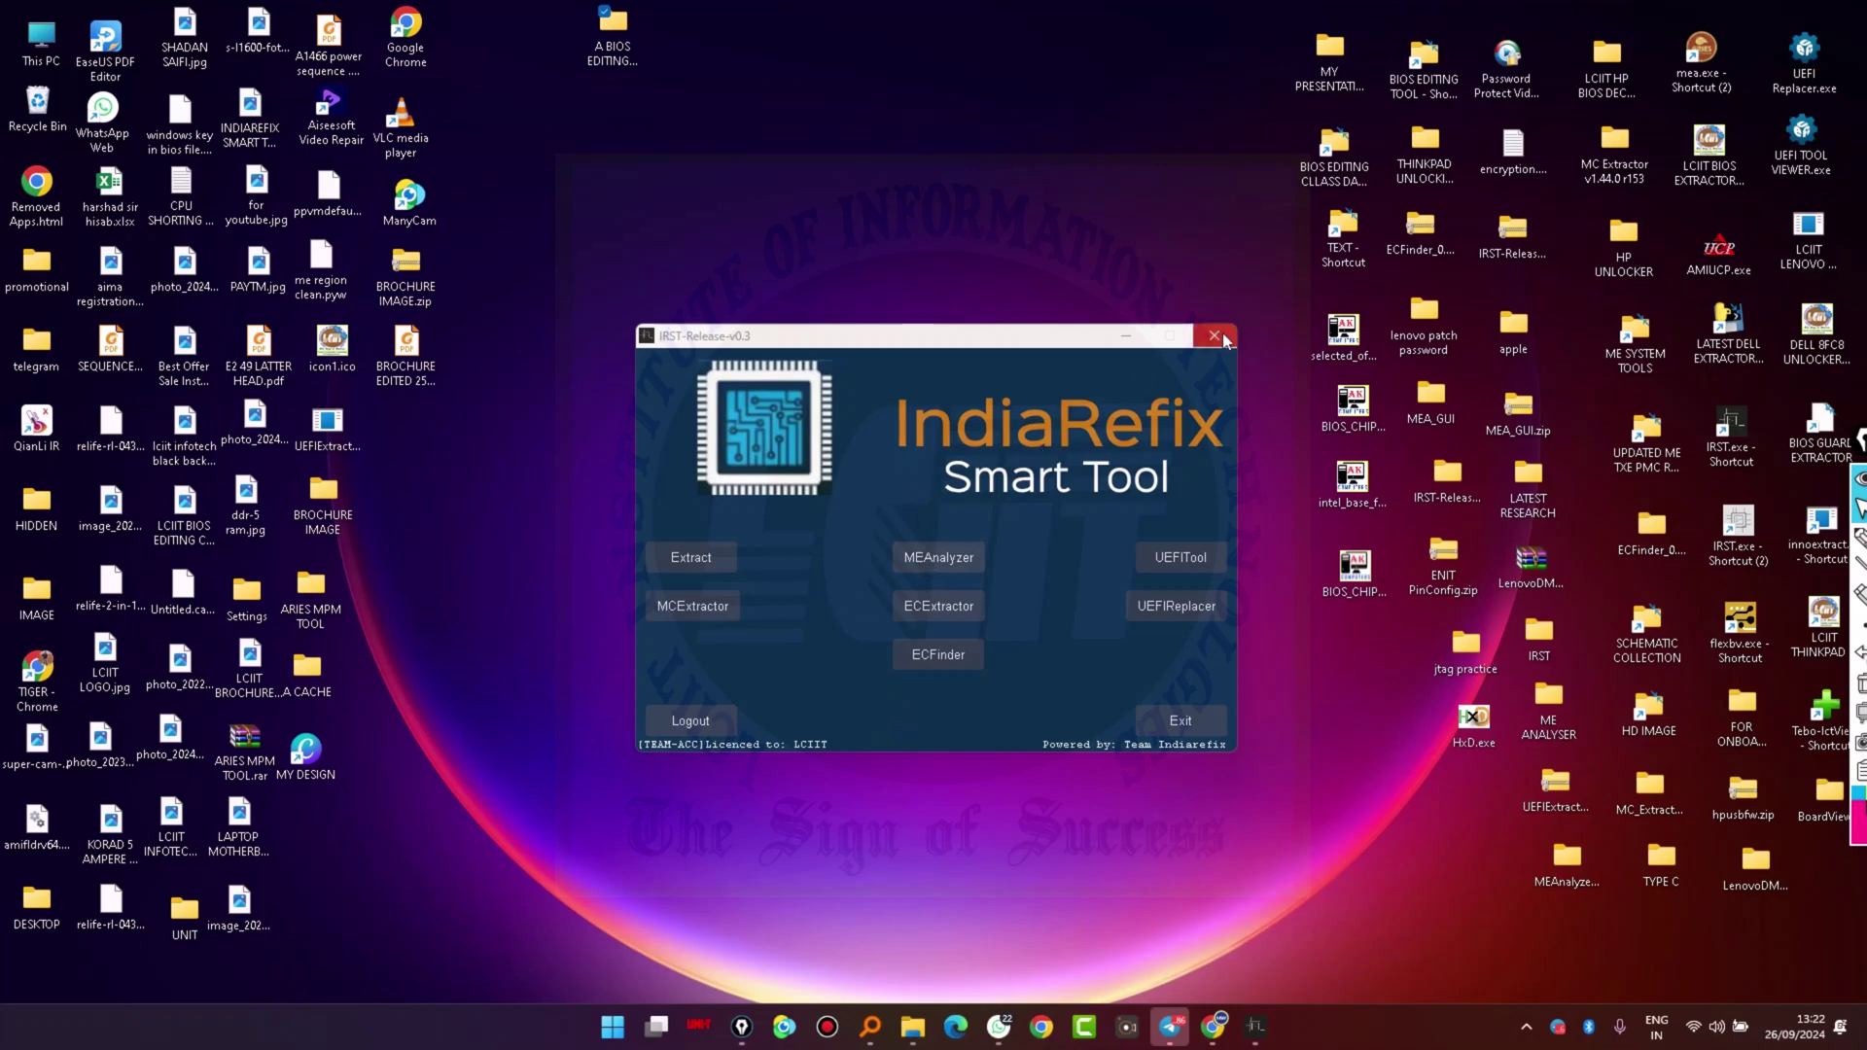
click(918, 609)
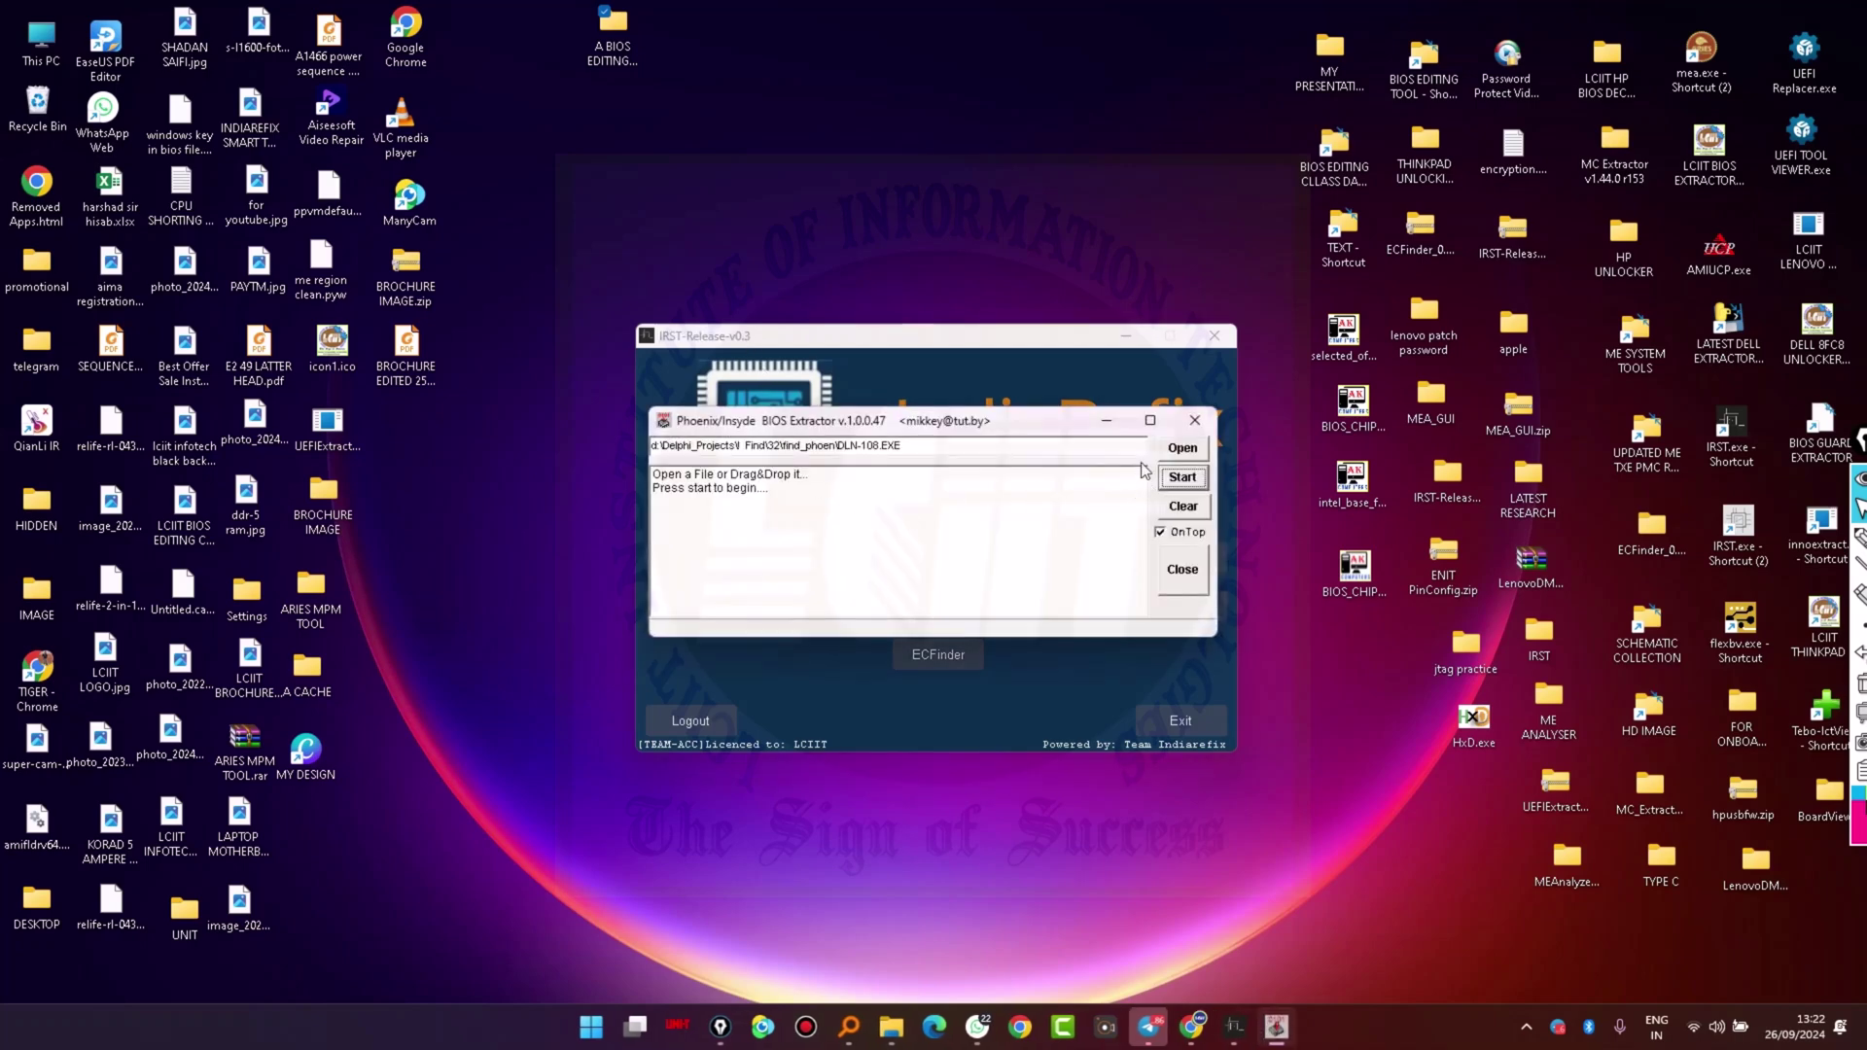
Close the Phoenix/Insyde BIOS Extractor, launch MCExtractor from the Smart Tool and move its console aside to uncover the desktop folder
click(1194, 421)
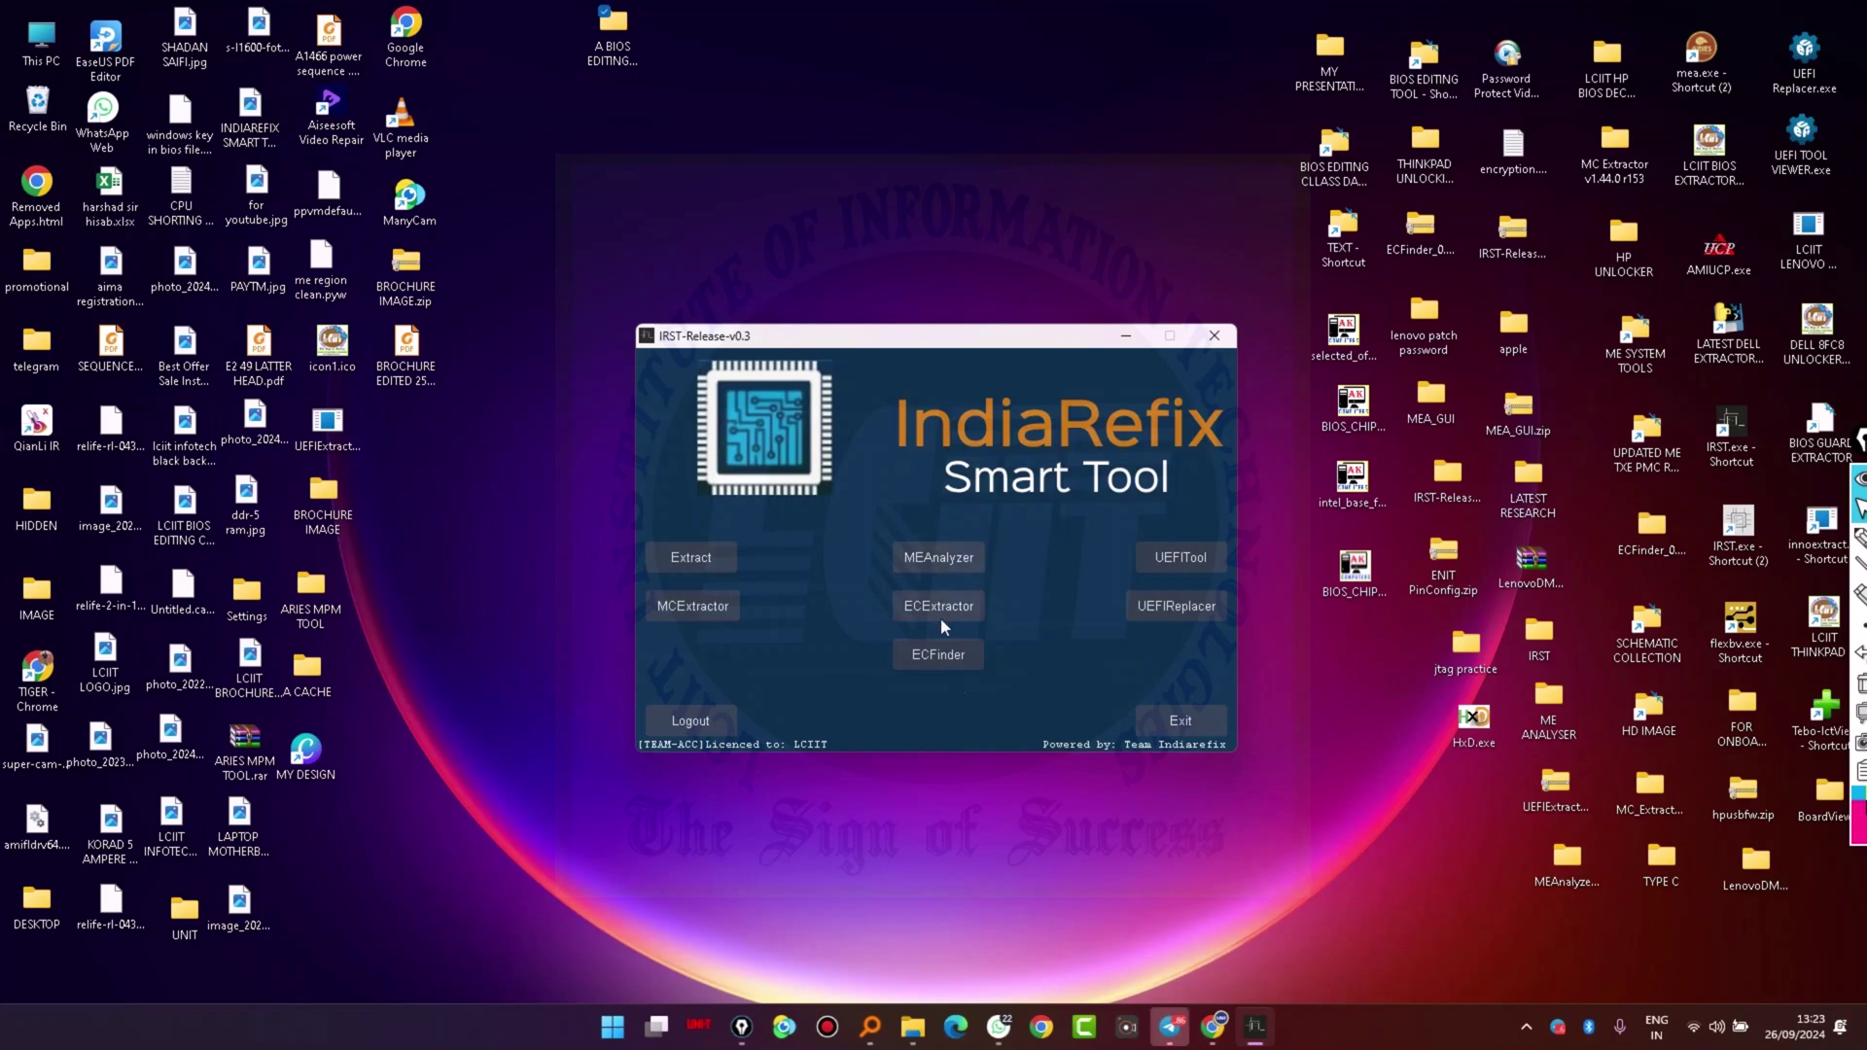
click(702, 609)
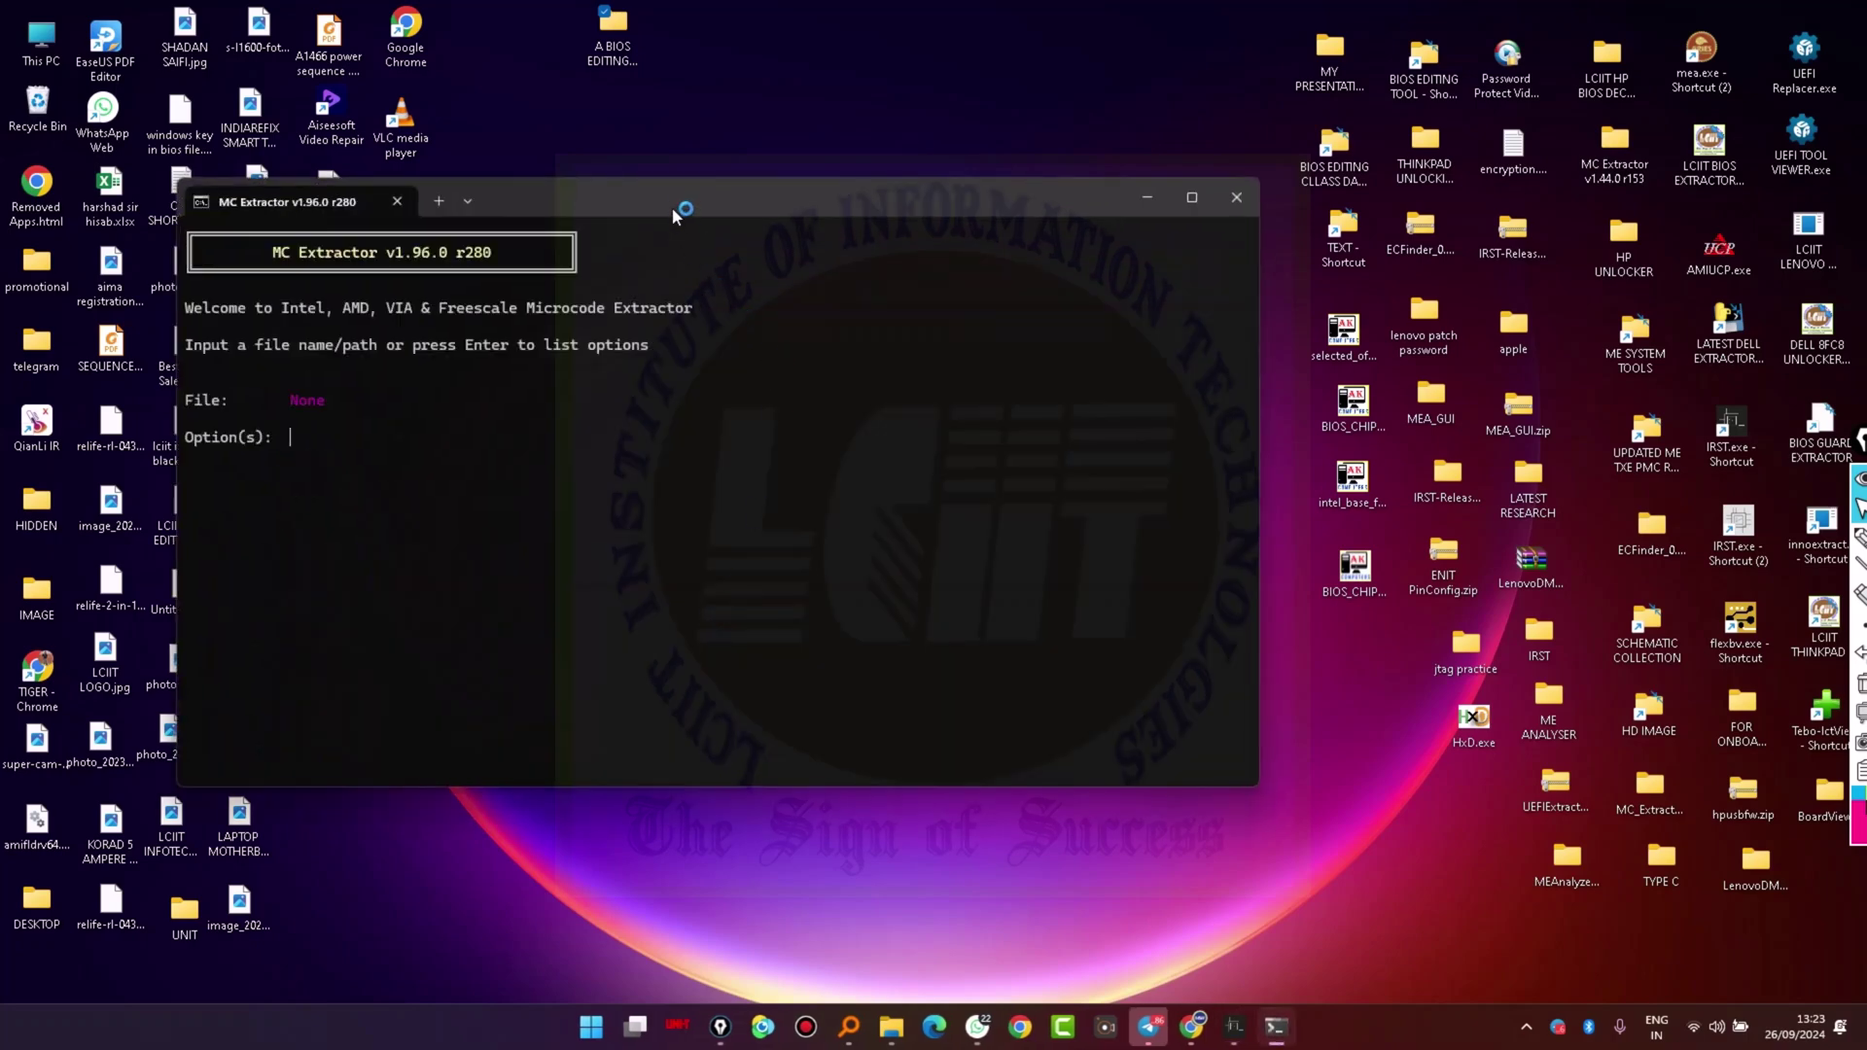
drag(678, 216, 1113, 211)
Open FILE NUMBER 4 in the A BIOS EDITING PRACTICE folder and analyze HP 250 G8.BIN with MC Extractor
double_click(611, 27)
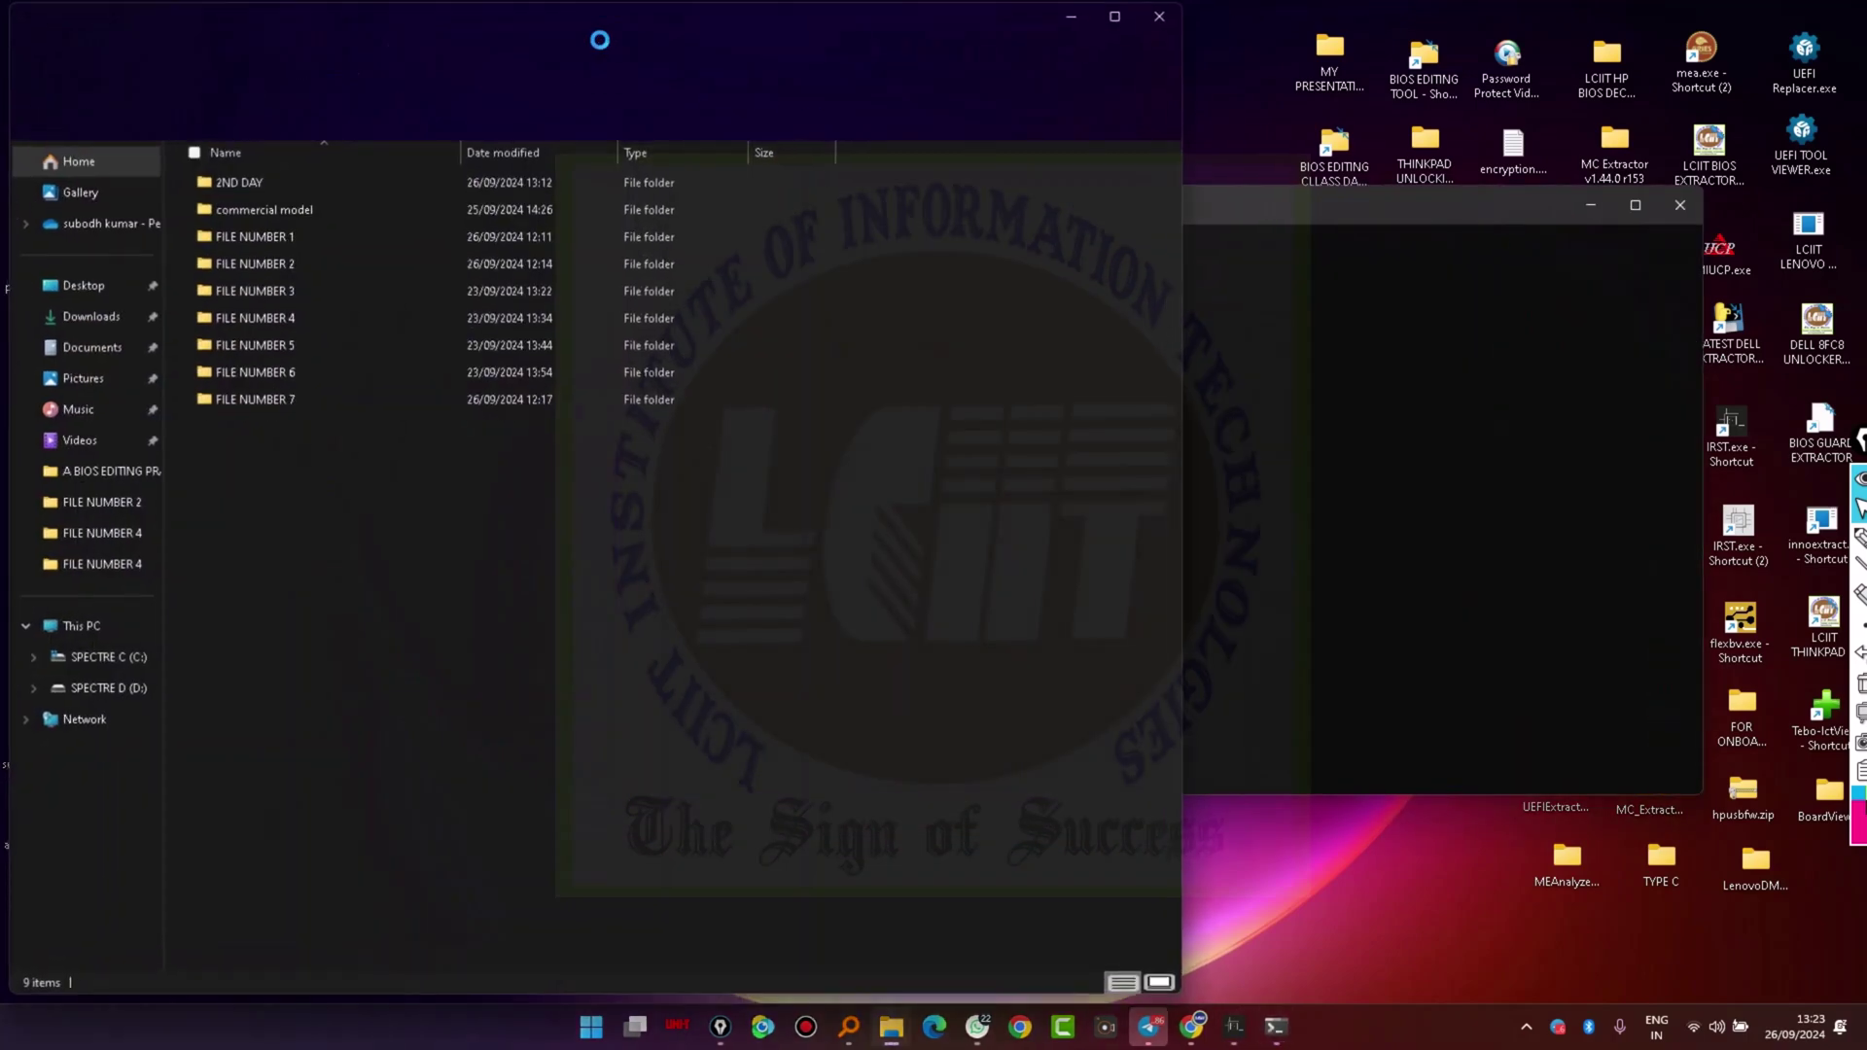
double_click(313, 312)
click(1357, 212)
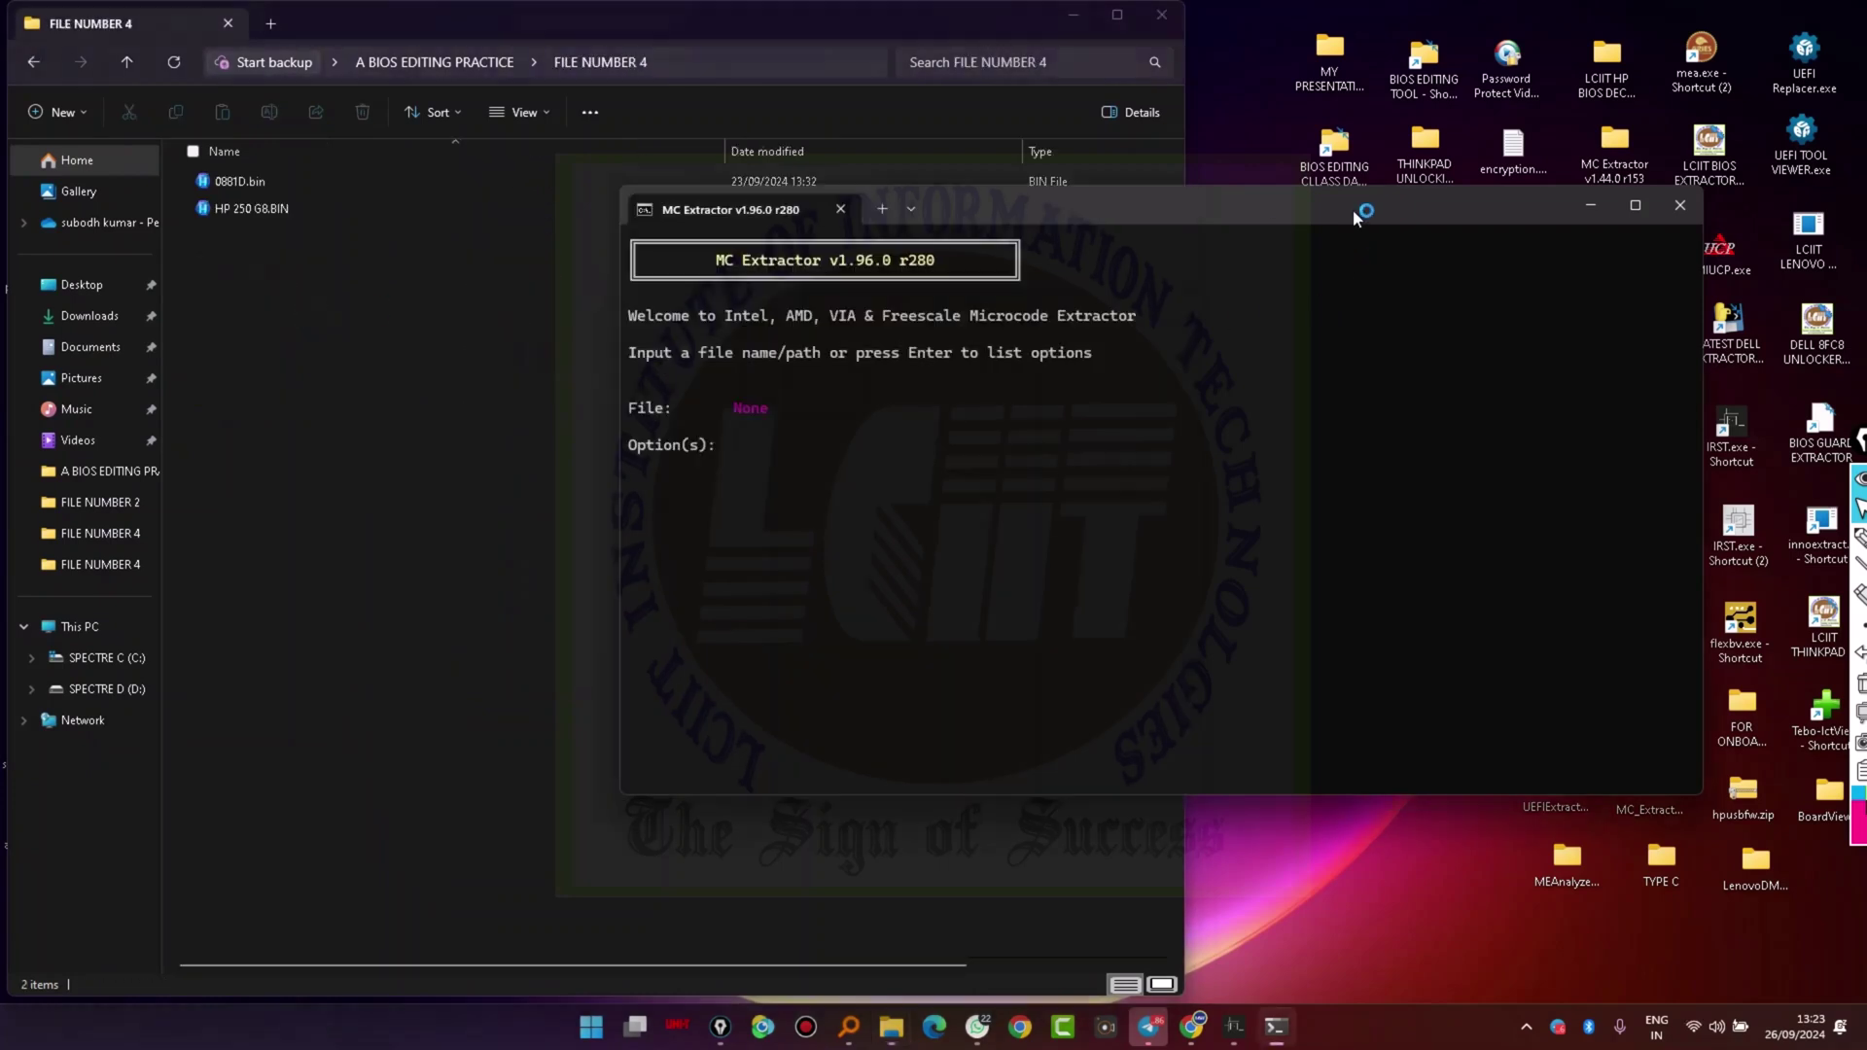
drag(244, 208, 826, 453)
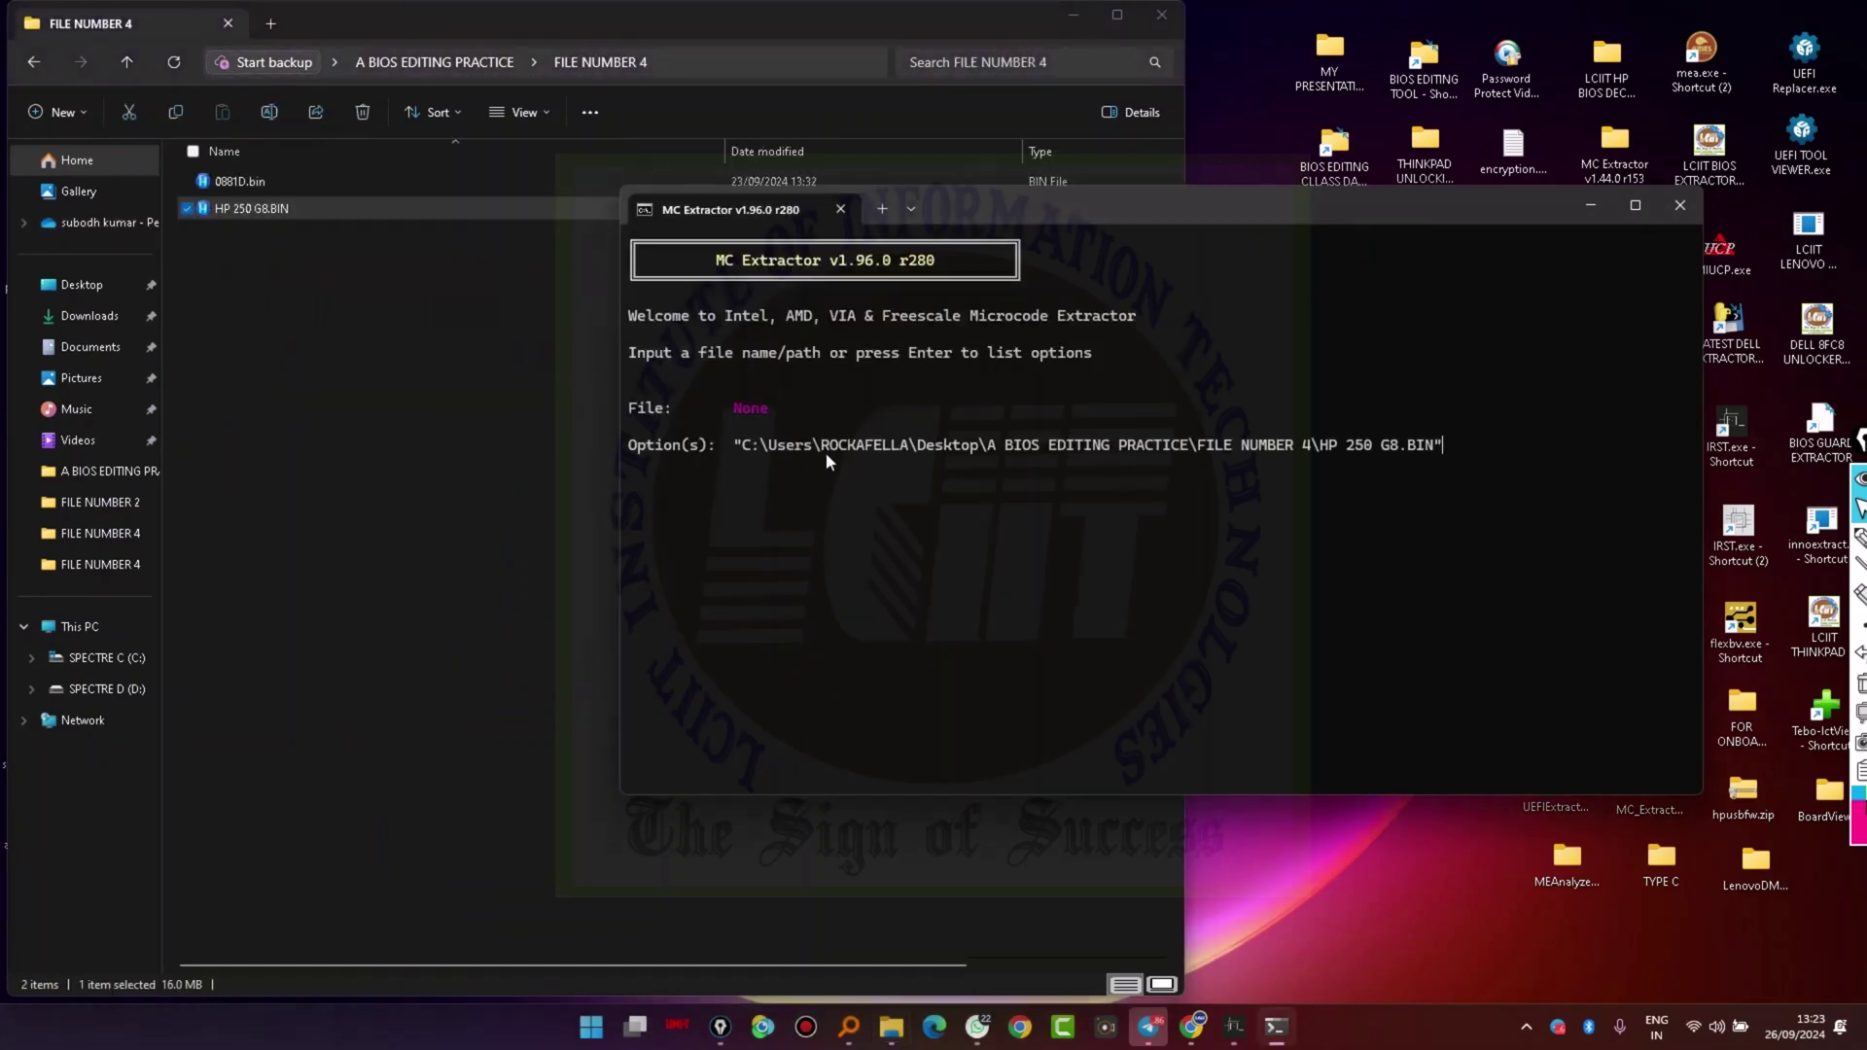
key(Return)
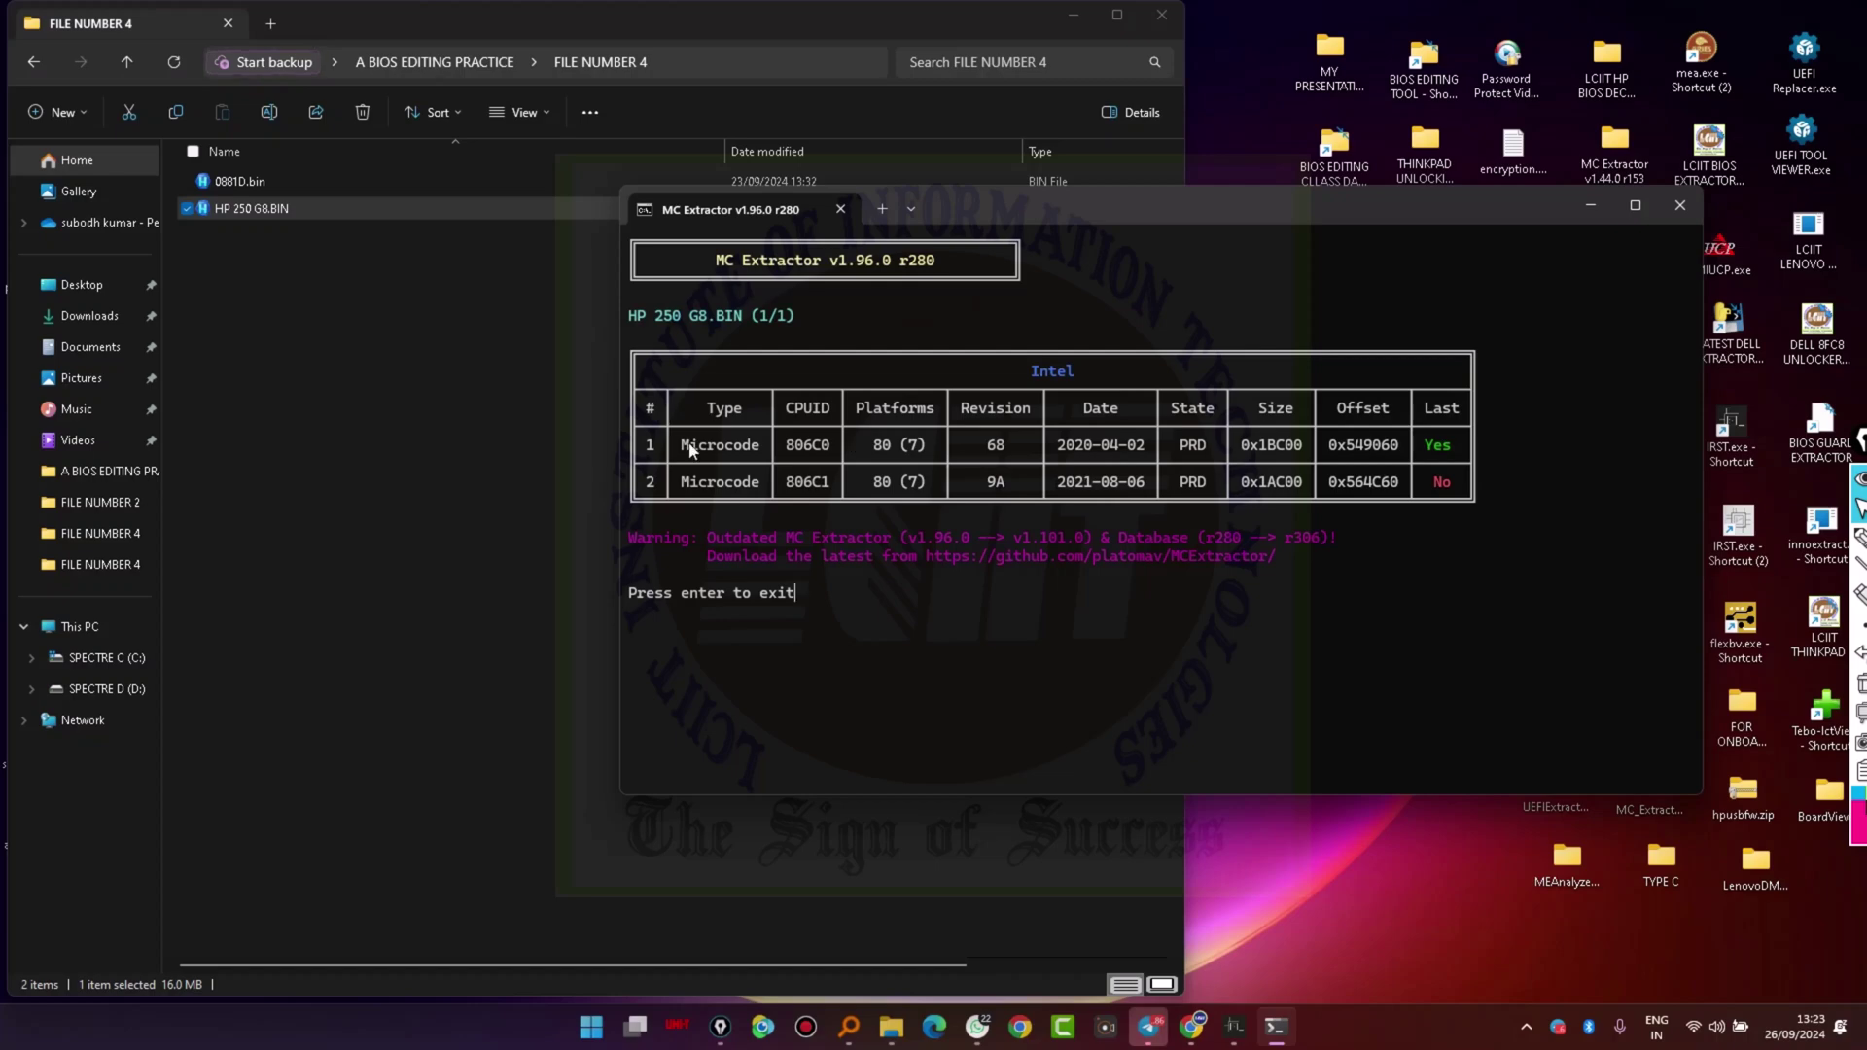